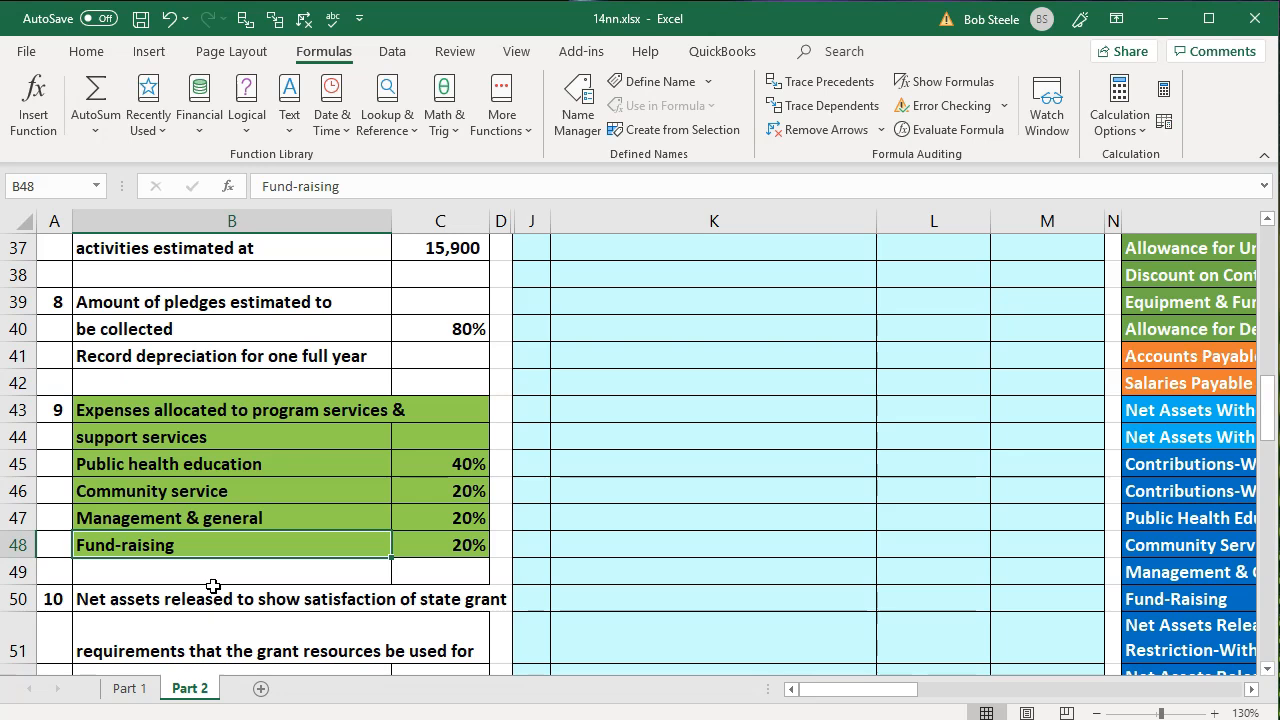
# - Review the item 9 expense allocation percentages for public health education, community service, management & general and fund-raising
pyautogui.click(264, 462)
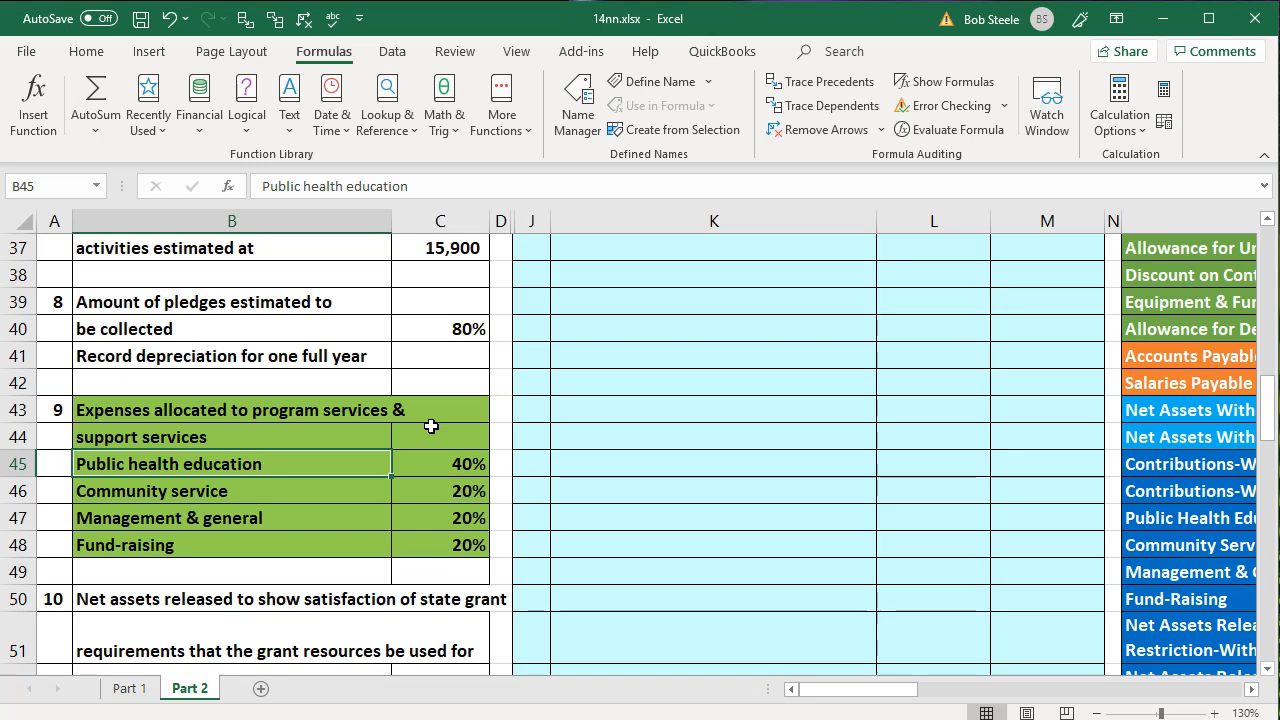
pyautogui.press('Right')
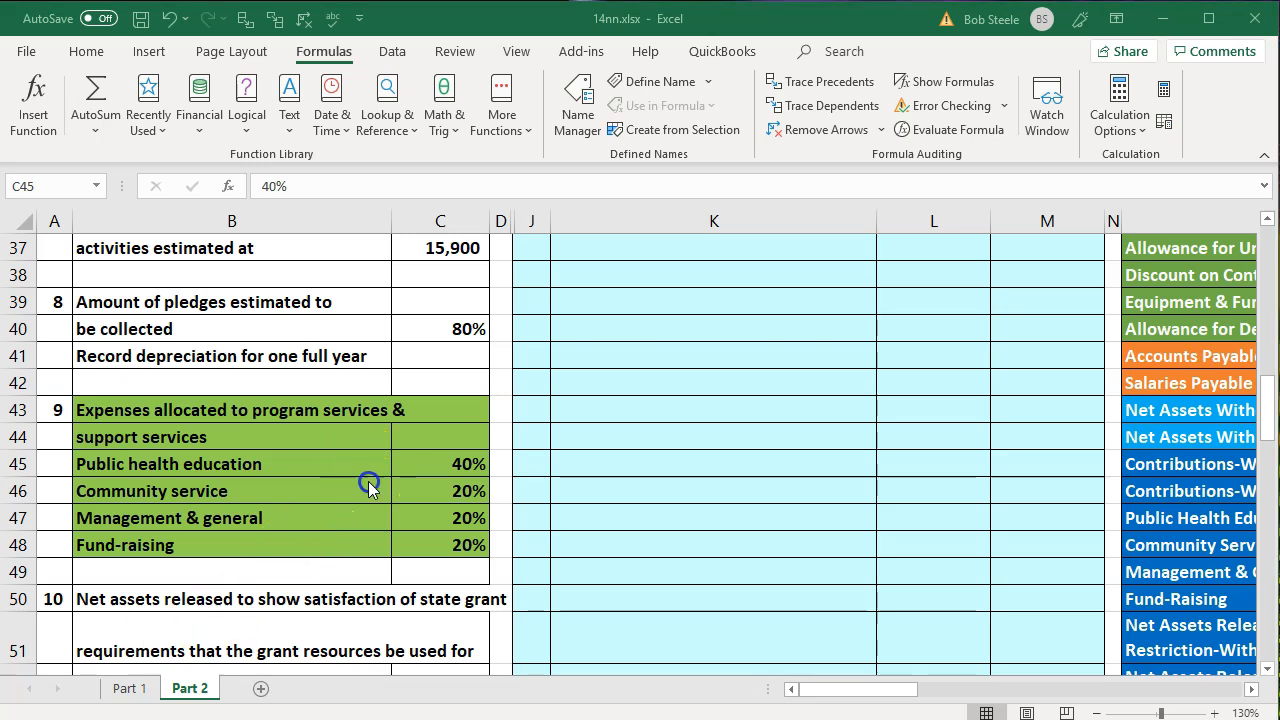
pyautogui.click(344, 467)
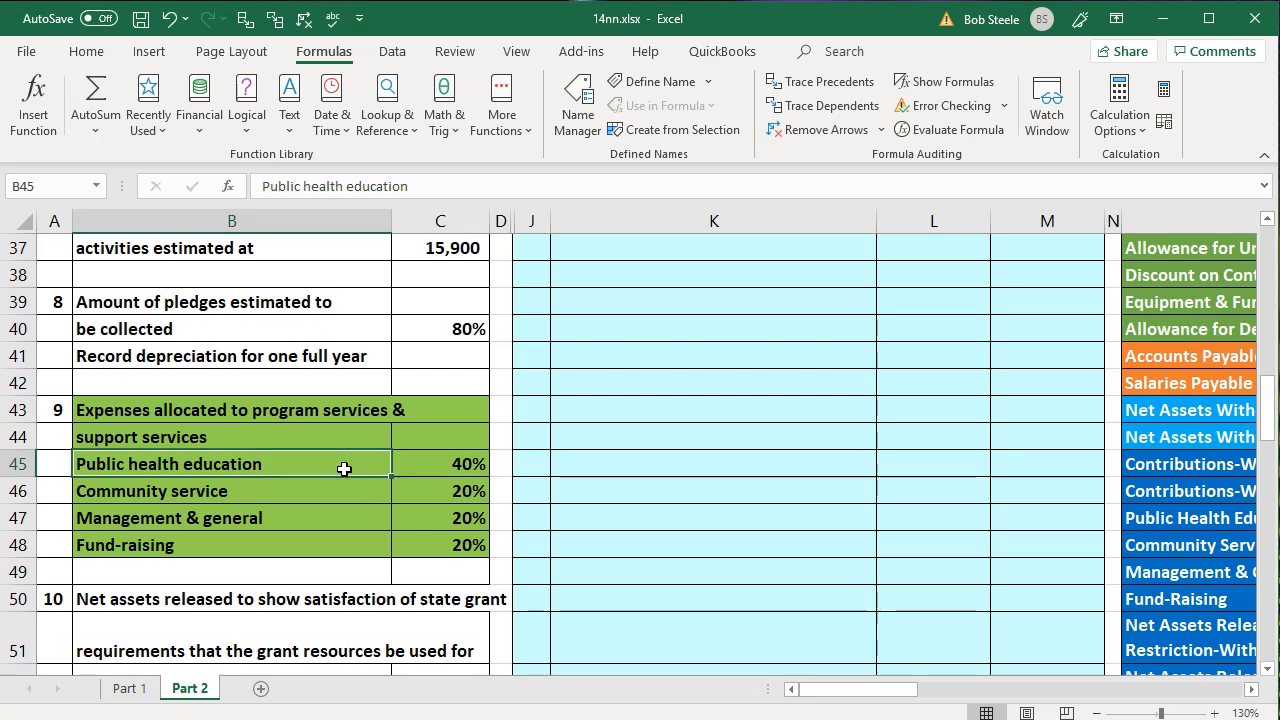
pyautogui.press('Right')
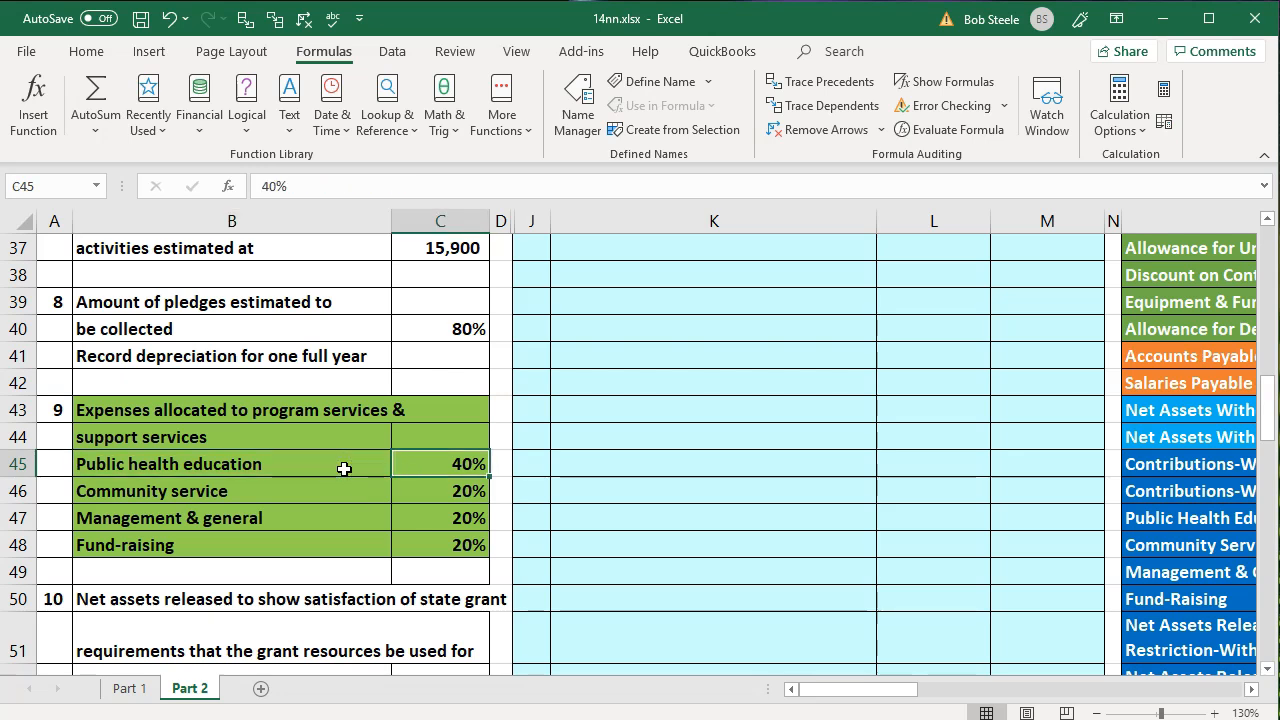
pyautogui.press('Down')
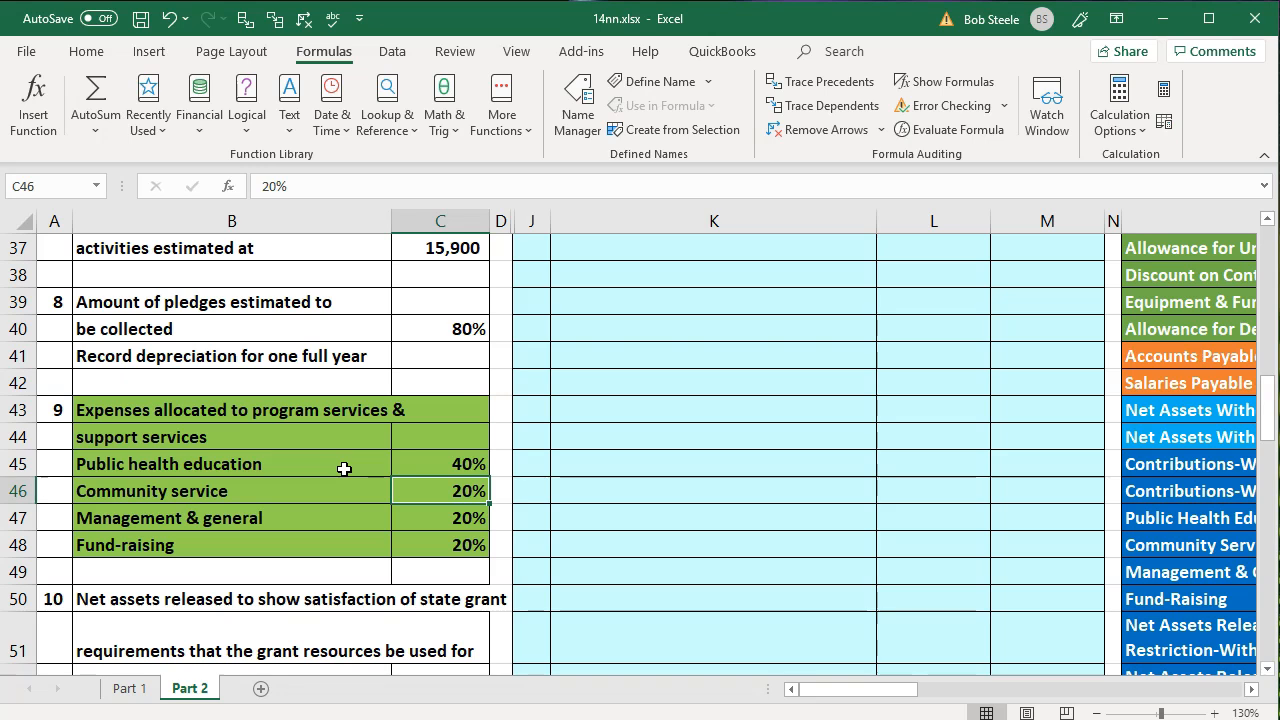
pyautogui.press('Down')
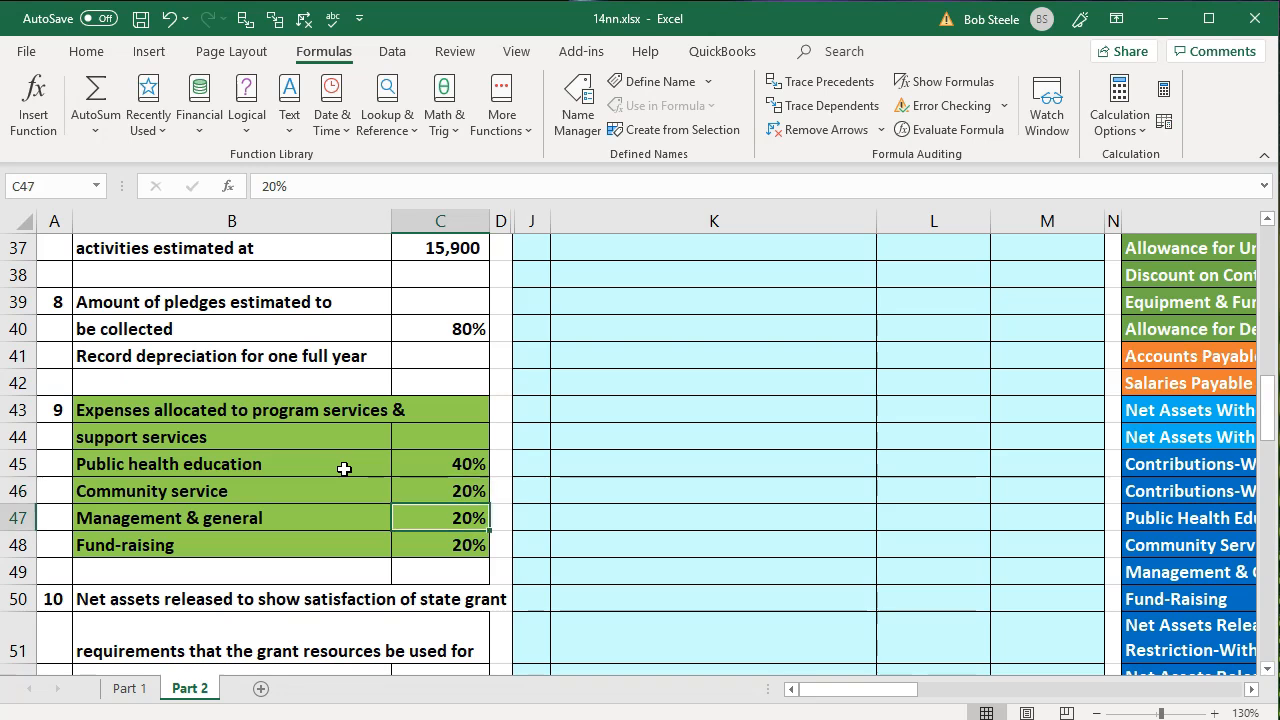
pyautogui.press('Down')
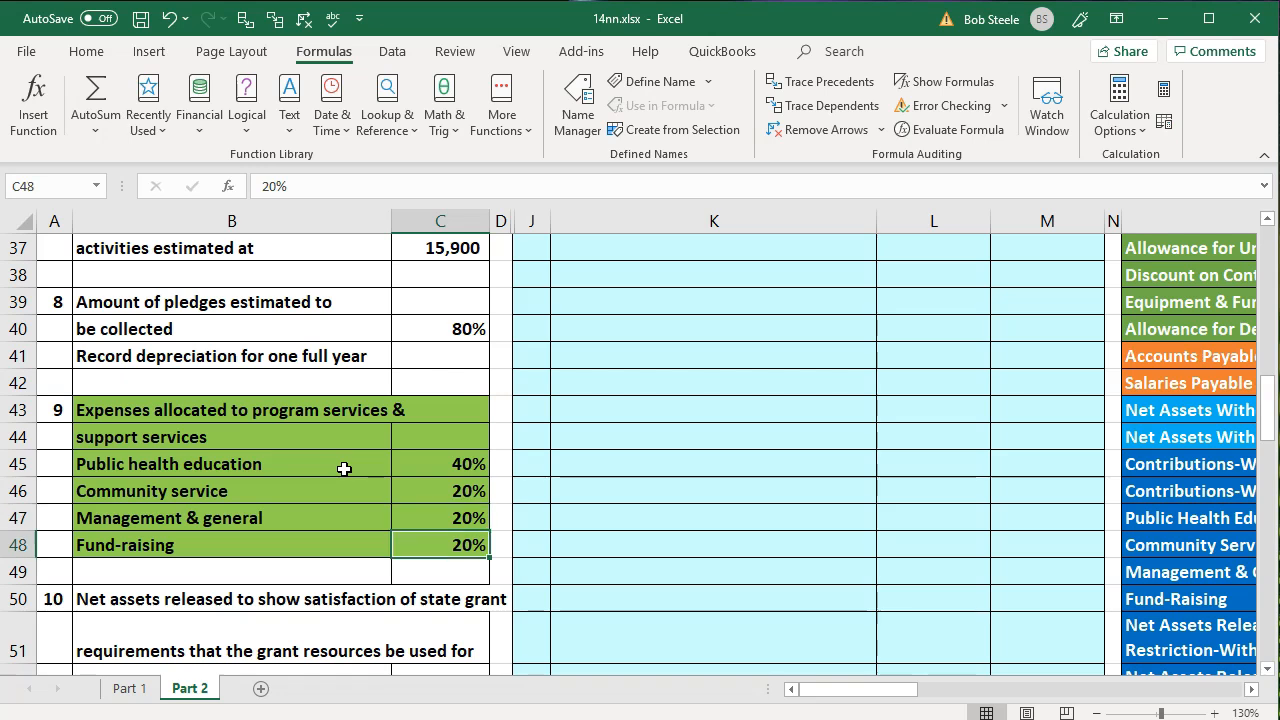
# - Locate the blank Expenses allocation table beside the trial balance on the Part 2 sheet
pyautogui.press('Right')
pyautogui.press('Right')
pyautogui.press('Right')
pyautogui.press('Right')
pyautogui.press('Right')
pyautogui.press('Right')
pyautogui.press('Right')
pyautogui.press('Right')
pyautogui.press('Right')
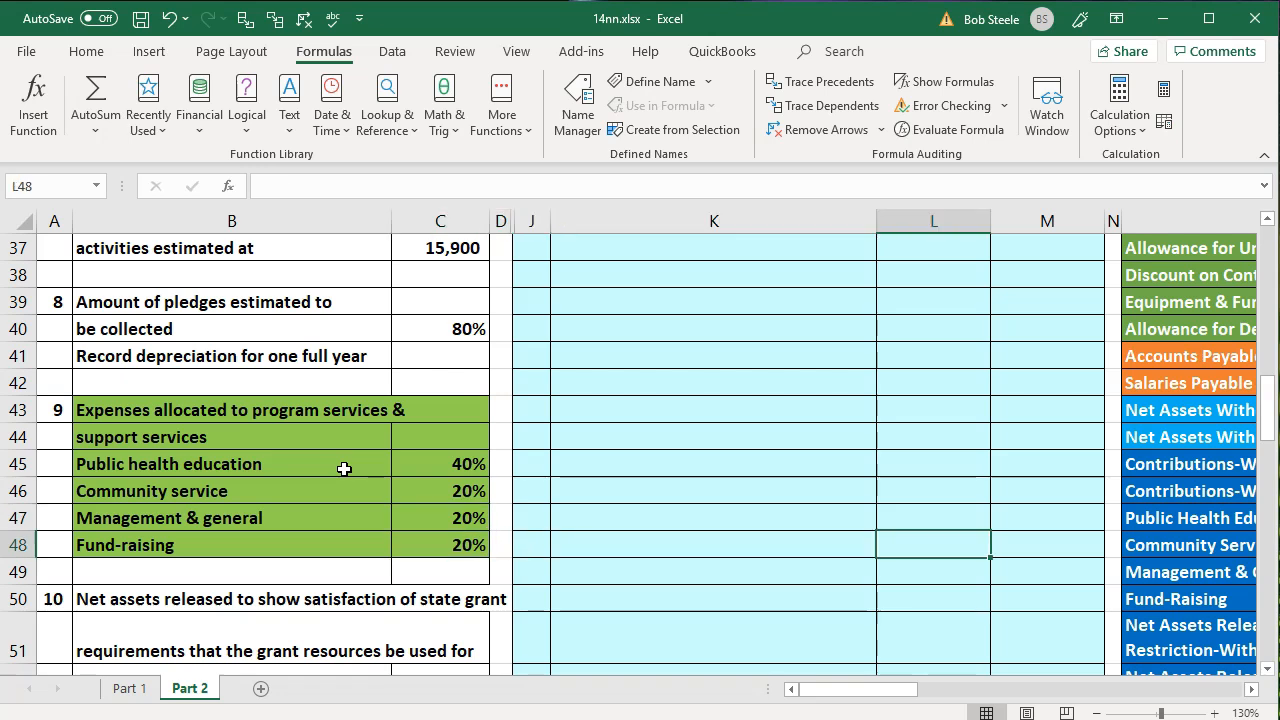
pyautogui.press('Right')
pyautogui.press('Right')
pyautogui.press('Right')
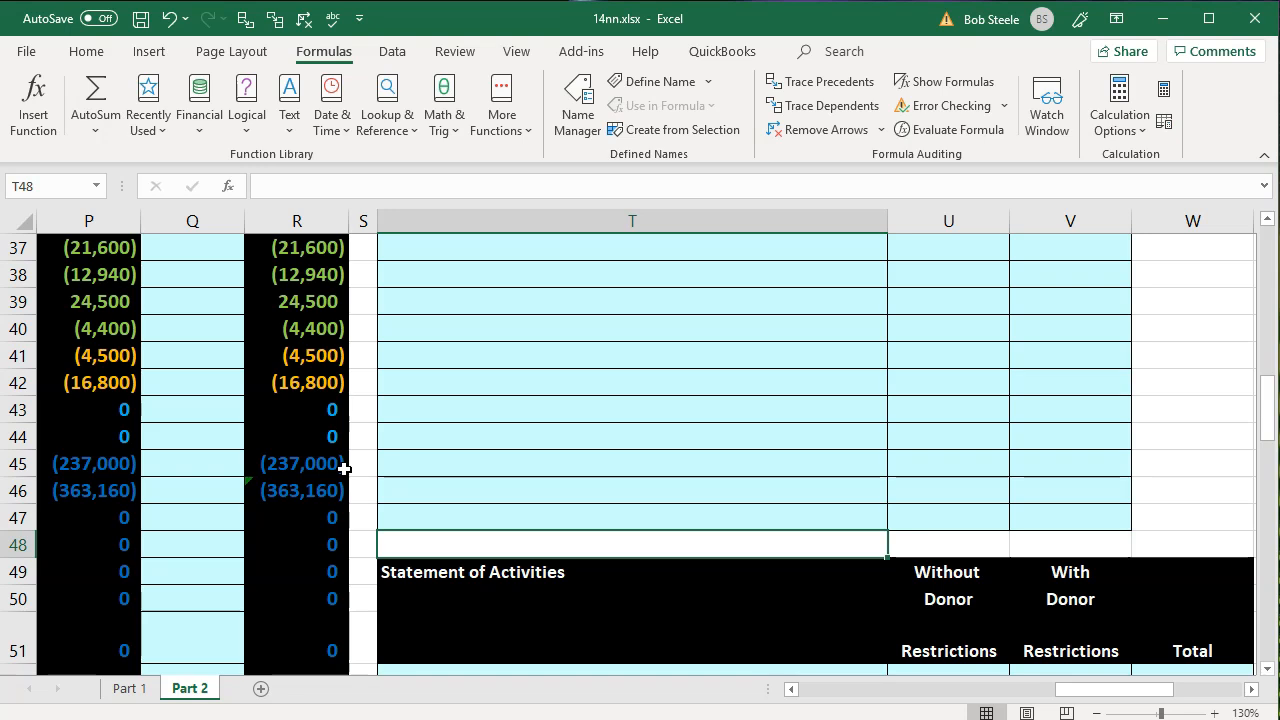
pyautogui.scroll(6, 344, 469)
pyautogui.scroll(6, 344, 469)
pyautogui.click(371, 430)
pyautogui.press('Down')
pyautogui.press('Down')
pyautogui.press('Down')
pyautogui.press('Down')
pyautogui.press('Down')
pyautogui.press('Down')
pyautogui.press('Down')
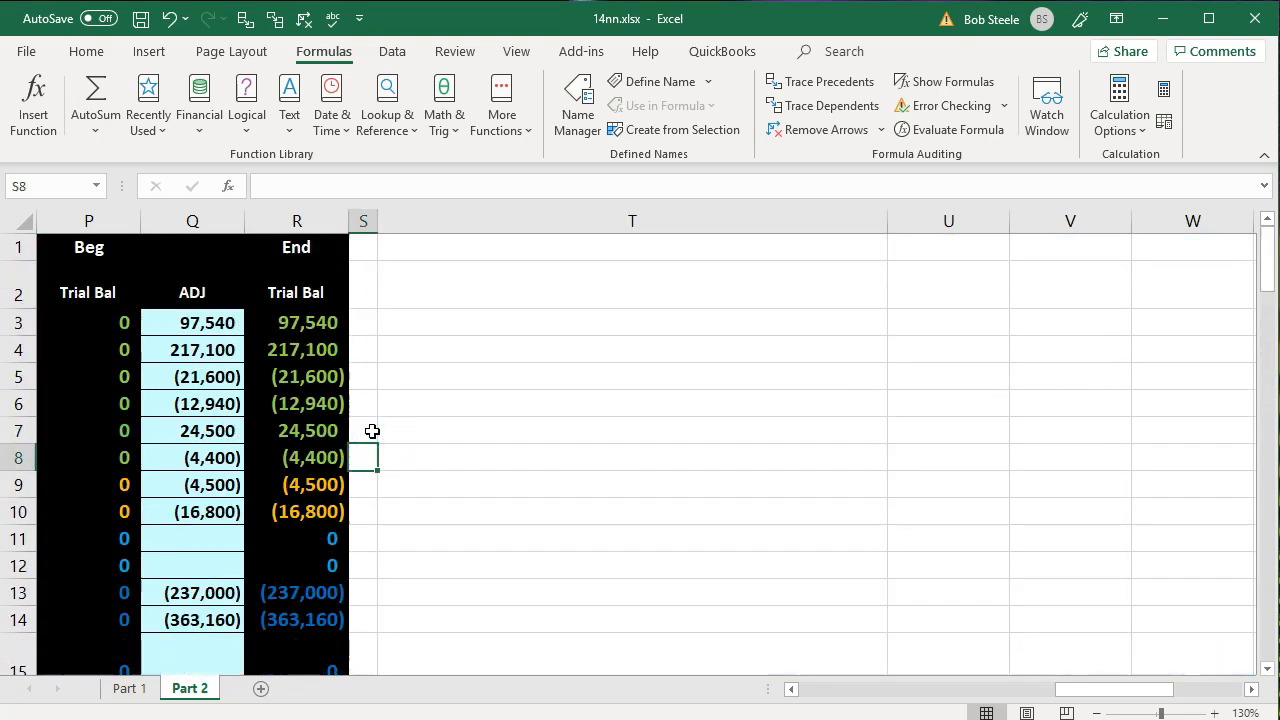
pyautogui.press('Down')
pyautogui.press('Down')
pyautogui.press('Down')
pyautogui.press('Down')
pyautogui.press('Down')
pyautogui.press('Down')
pyautogui.press('Down')
pyautogui.press('Down')
pyautogui.press('Down')
pyautogui.press('Down')
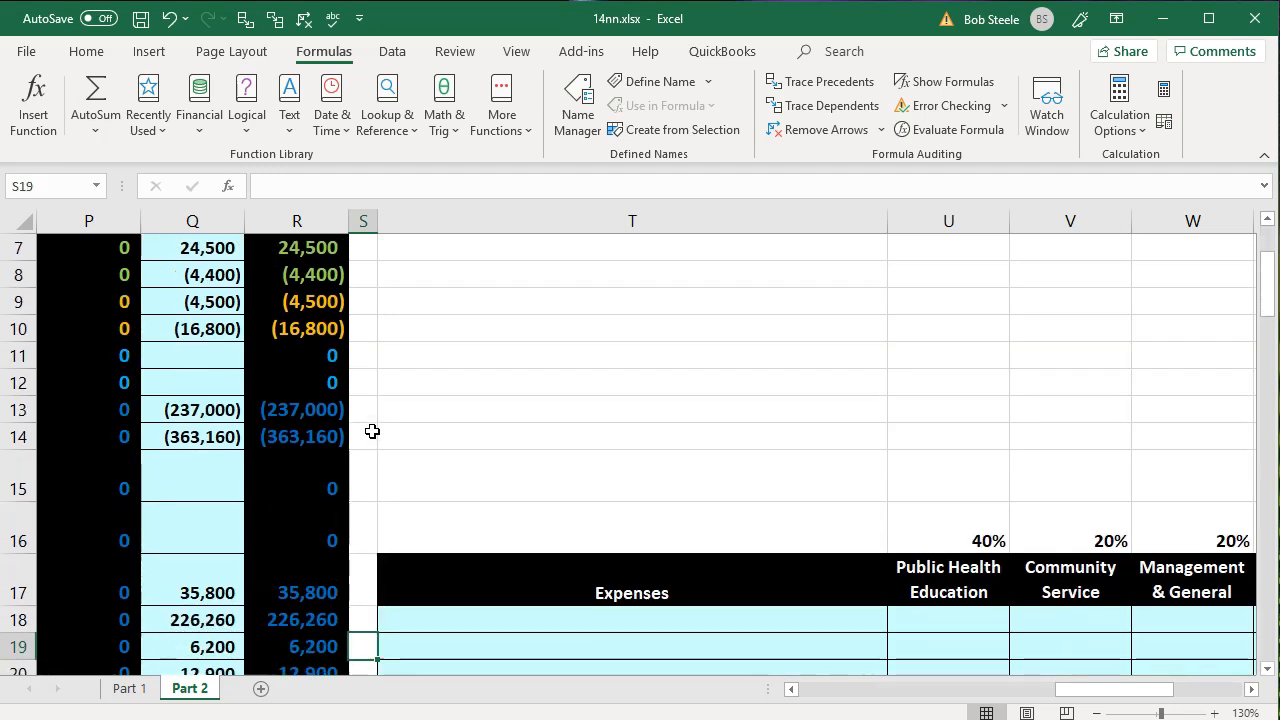
pyautogui.press('Down')
pyautogui.click(371, 430)
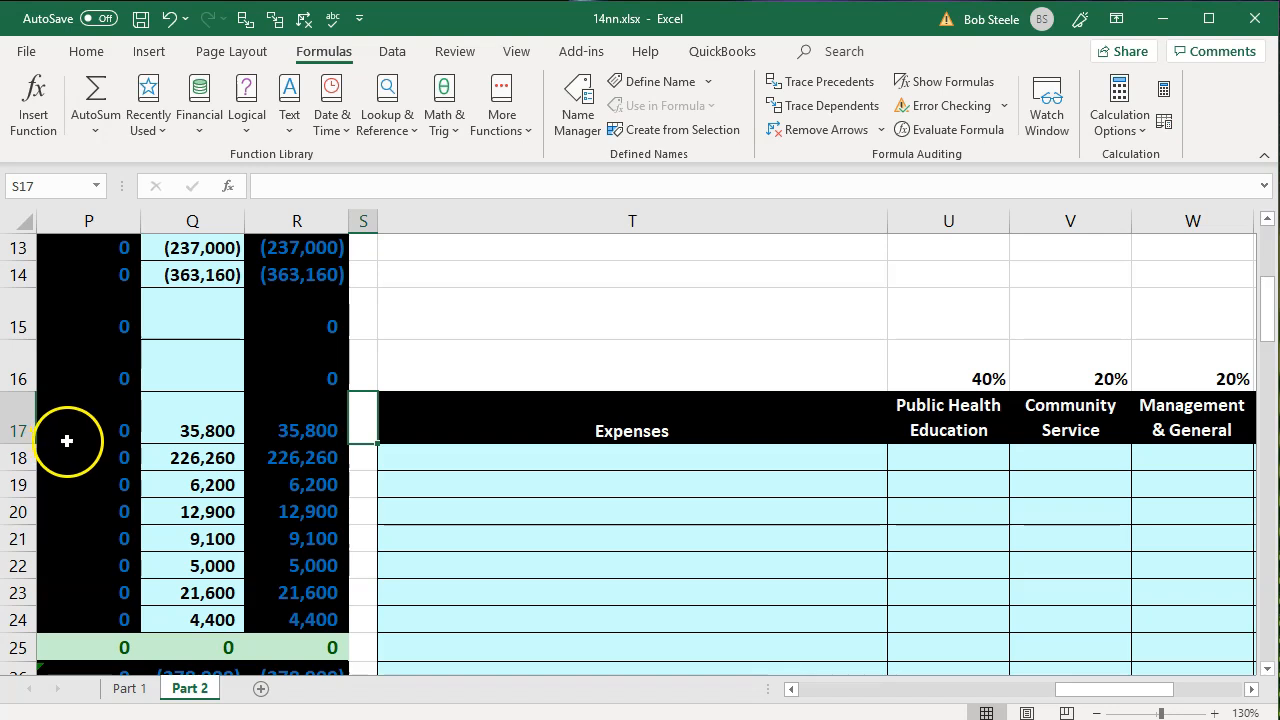
# - Compare the first rows of the Expenses table with the expense account names in the trial balance
pyautogui.click(448, 474)
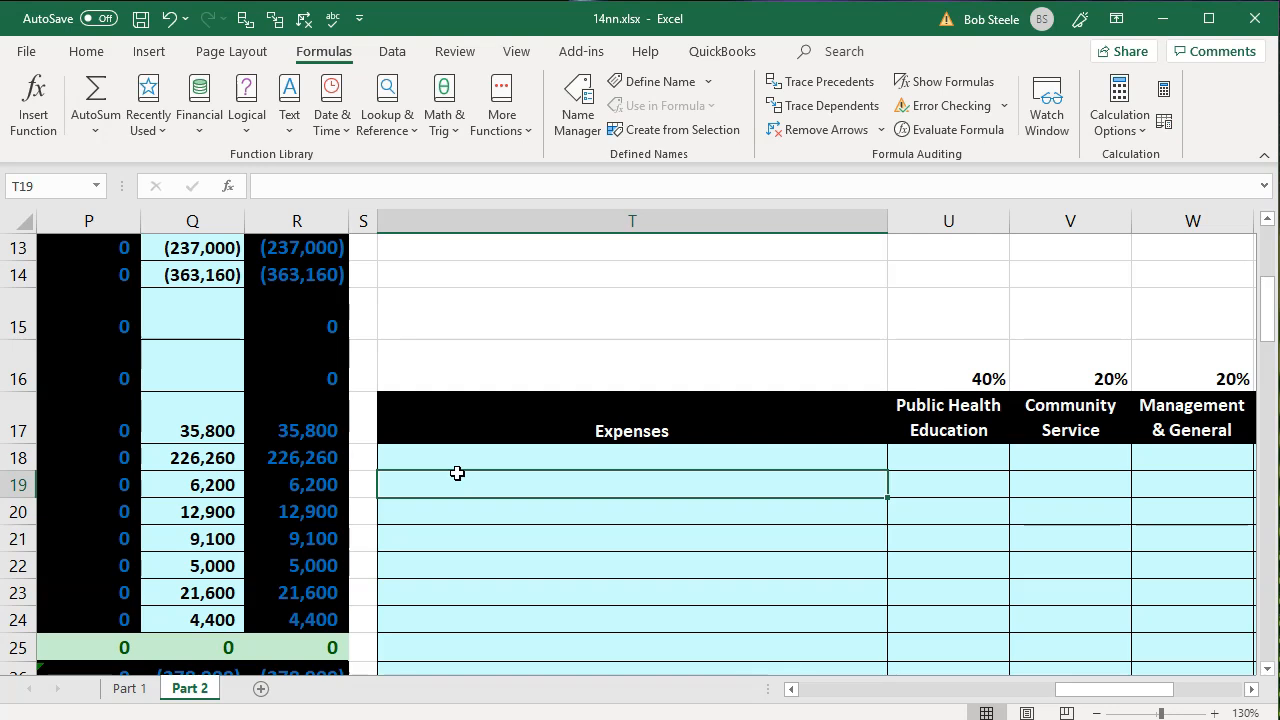
pyautogui.press('Up')
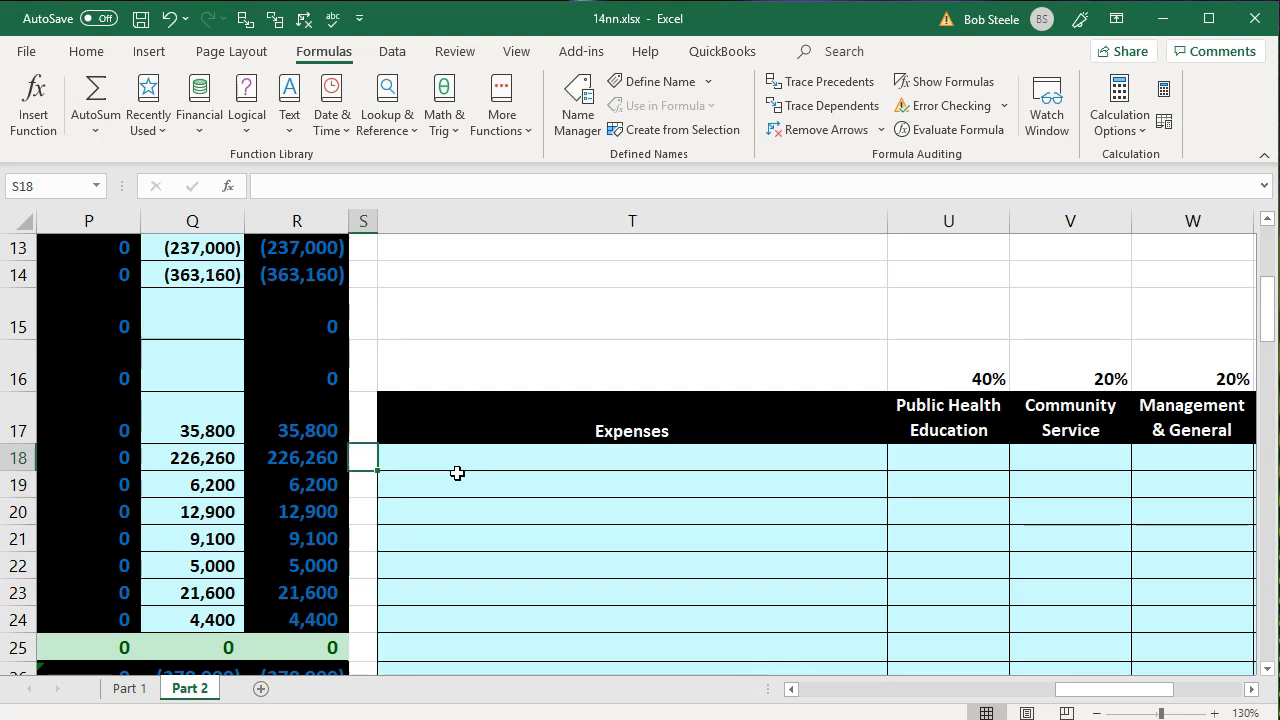
pyautogui.press('Left')
pyautogui.press('Left')
pyautogui.press('Left')
pyautogui.press('Left')
pyautogui.press('Left')
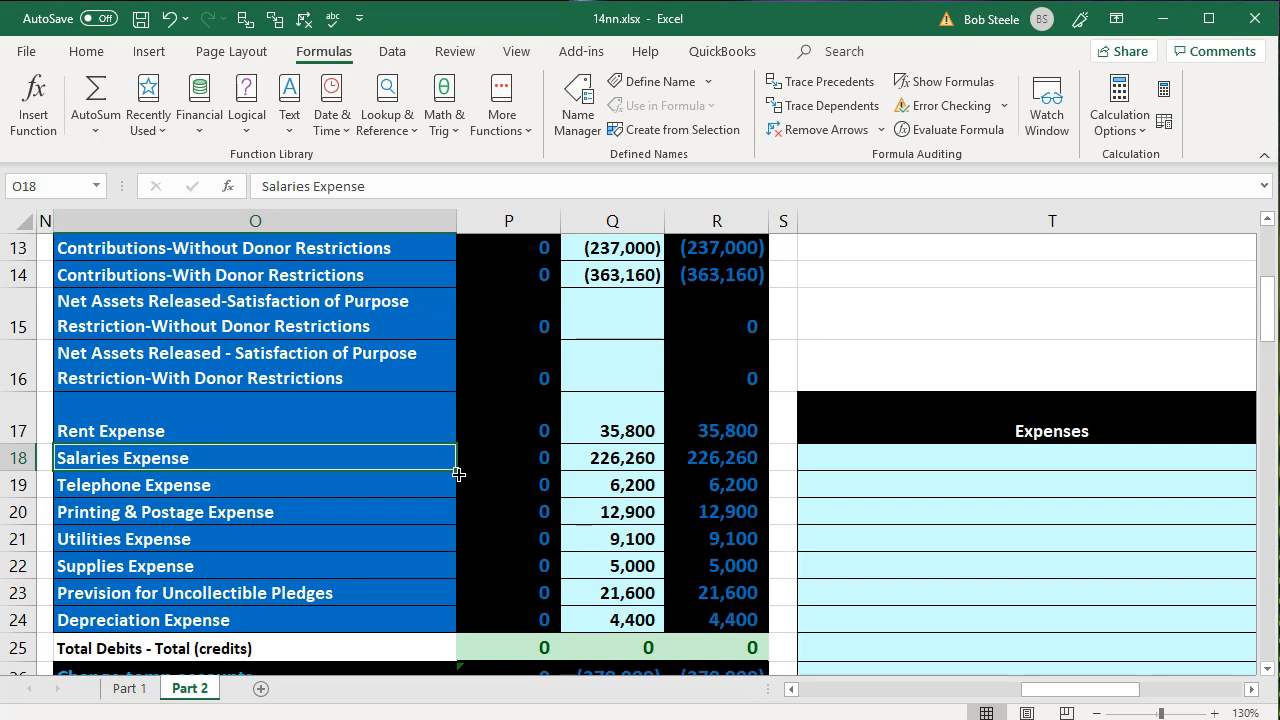
pyautogui.press('Right')
pyautogui.press('Right')
pyautogui.press('Right')
pyautogui.press('Right')
pyautogui.press('Right')
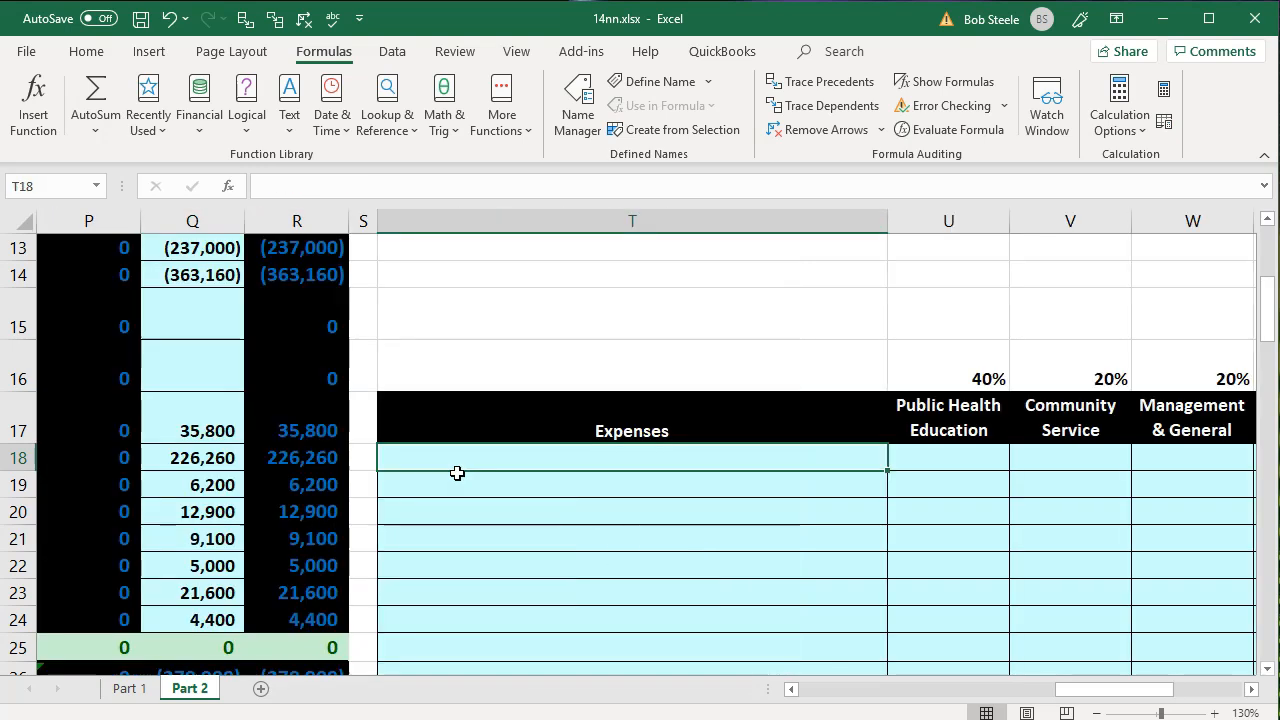
# - Examine the allocation percentages in row 16 and the Expenses table headings from Public Health Education through Total
pyautogui.press('Right')
pyautogui.press('Up')
pyautogui.press('Up')
pyautogui.press('Right')
pyautogui.press('Right')
pyautogui.press('Right')
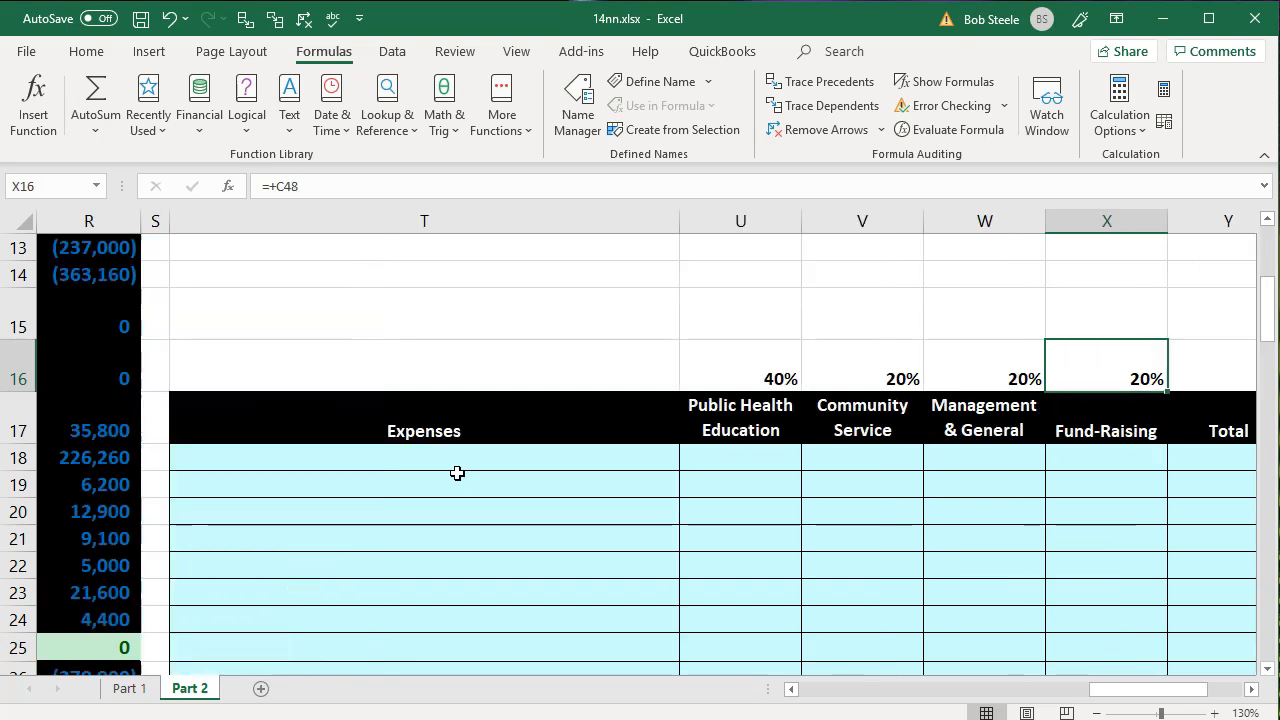
pyautogui.press('Down')
pyautogui.press('Left')
pyautogui.press('Left')
pyautogui.press('Left')
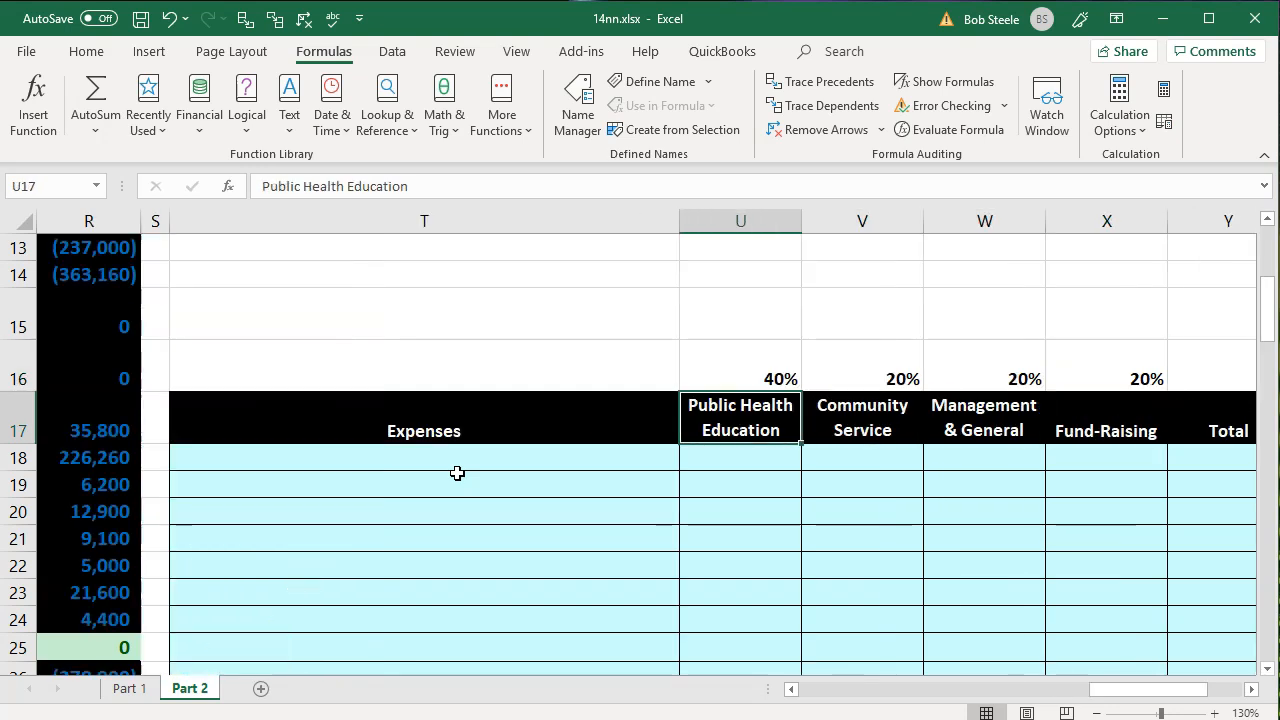
pyautogui.press('Right')
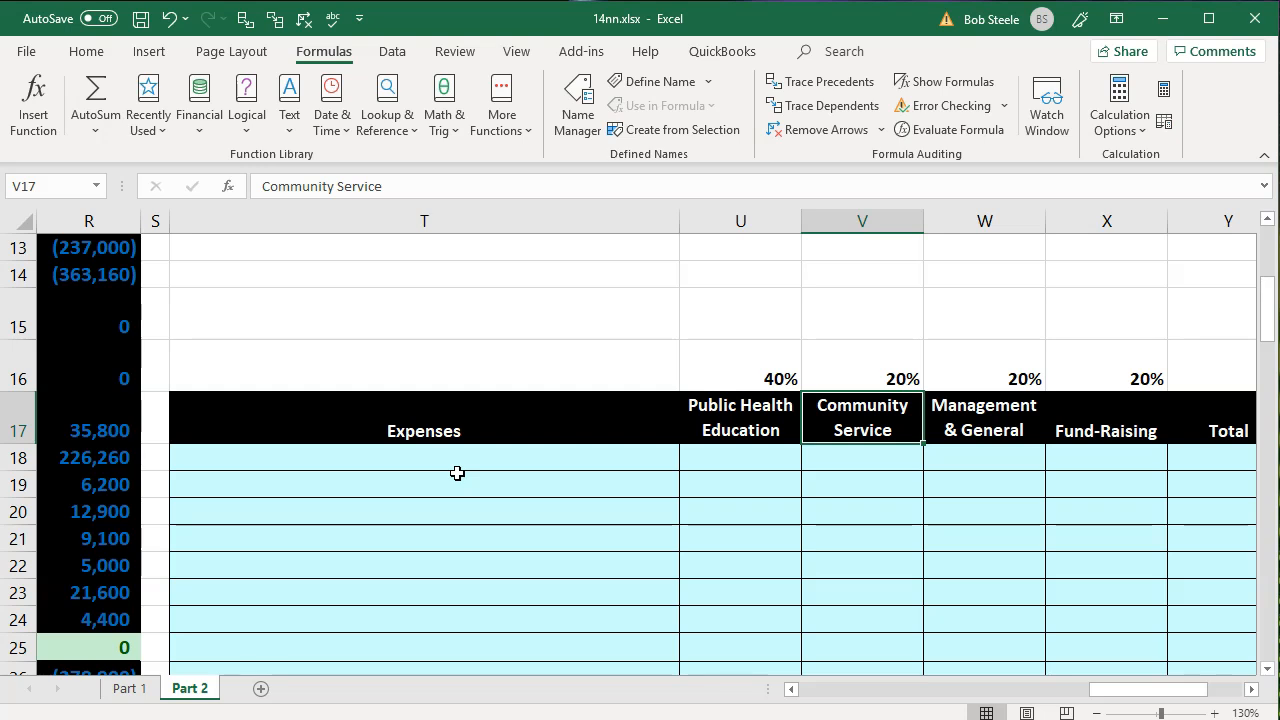
pyautogui.press('Right')
pyautogui.press('Right')
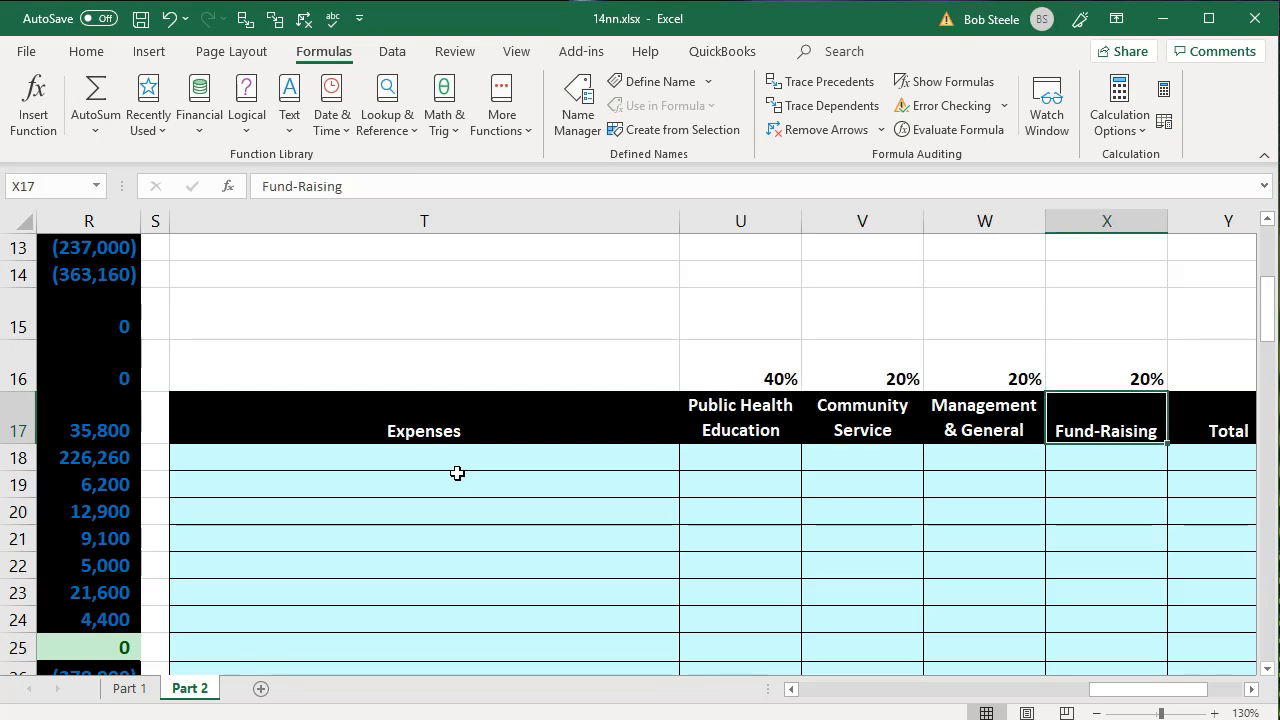
pyautogui.press('Right')
pyautogui.press('Left')
pyautogui.press('Left')
pyautogui.press('Left')
pyautogui.press('Left')
pyautogui.press('Left')
pyautogui.press('Left')
pyautogui.press('Left')
pyautogui.press('Left')
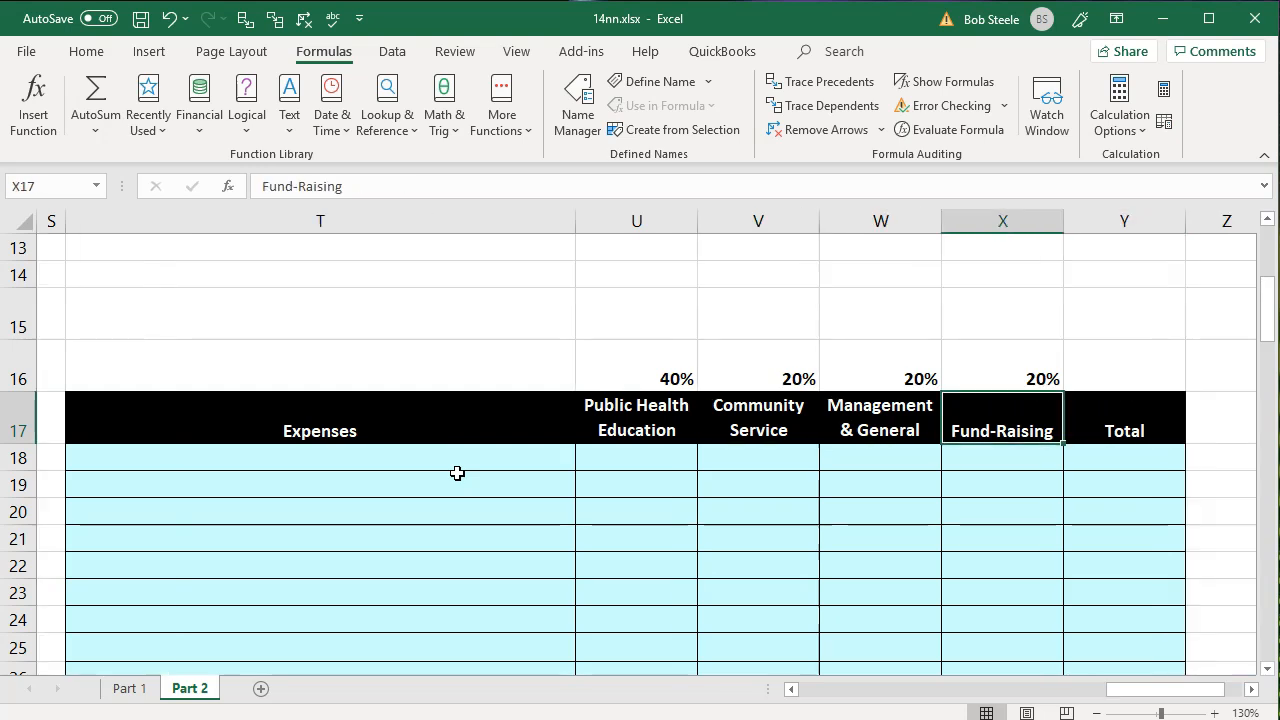
# - Examine the Rent Expense and Salaries Expense accounts and their ending balances in the trial balance
pyautogui.press('Left')
pyautogui.press('Left')
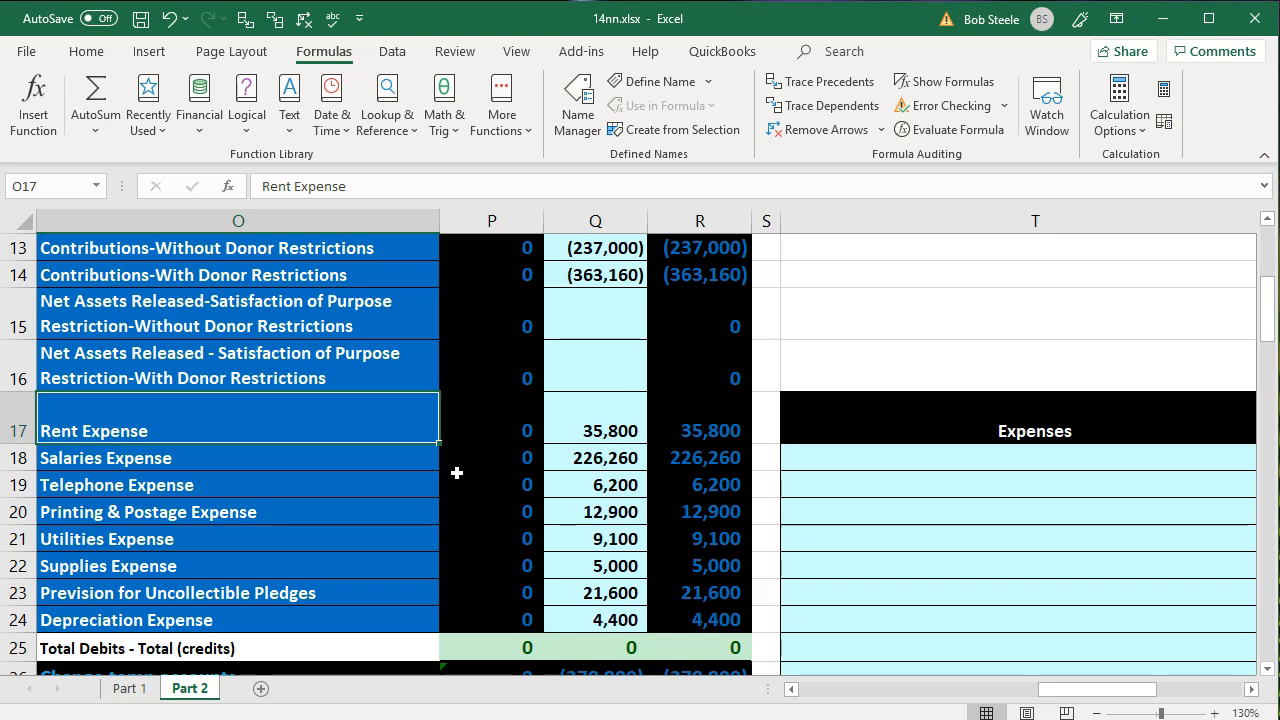
pyautogui.press('Down')
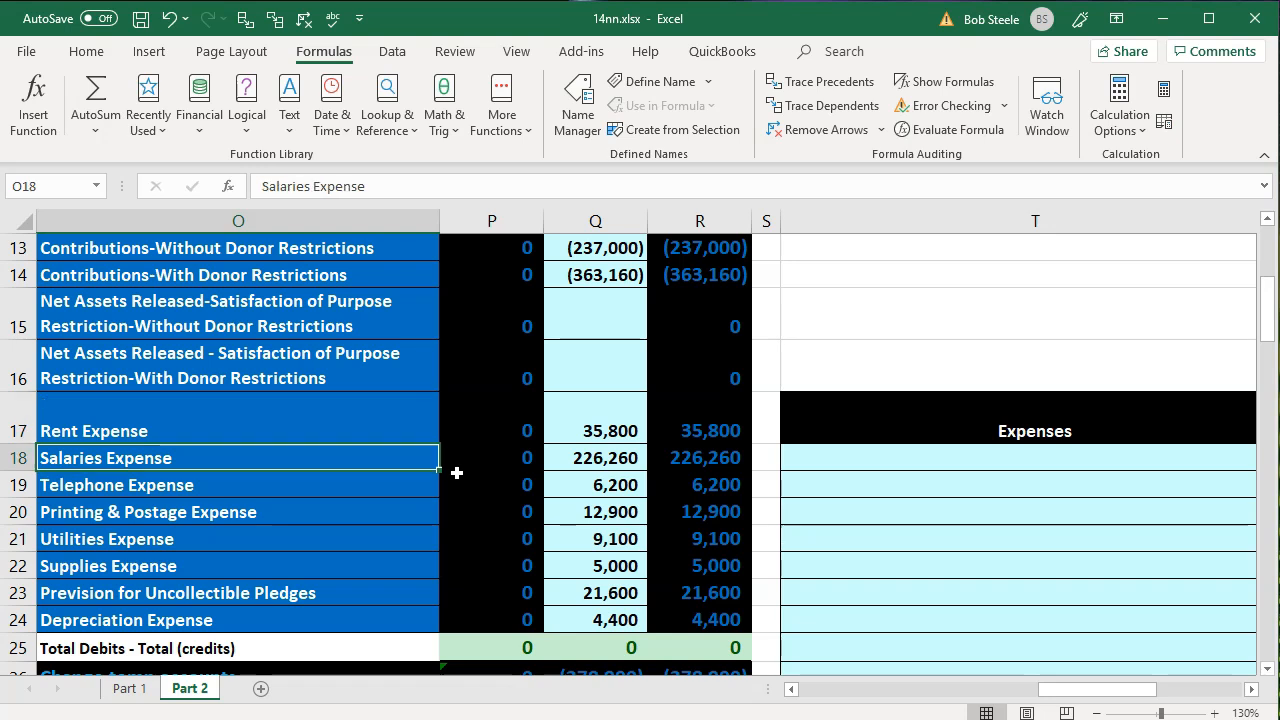
pyautogui.press('Right')
pyautogui.press('Right')
pyautogui.press('Right')
pyautogui.press('Up')
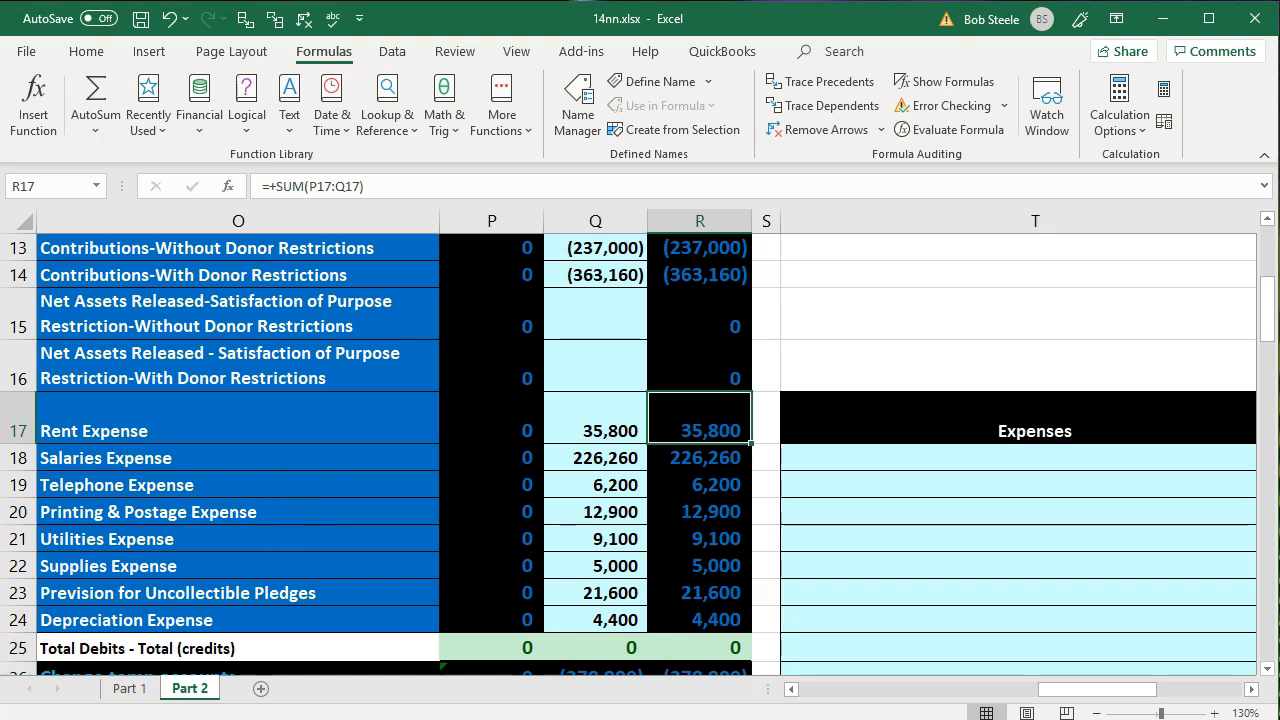
# - Link the first Expenses row, T18, to the Rent Expense account name with =O17
pyautogui.click(846, 459)
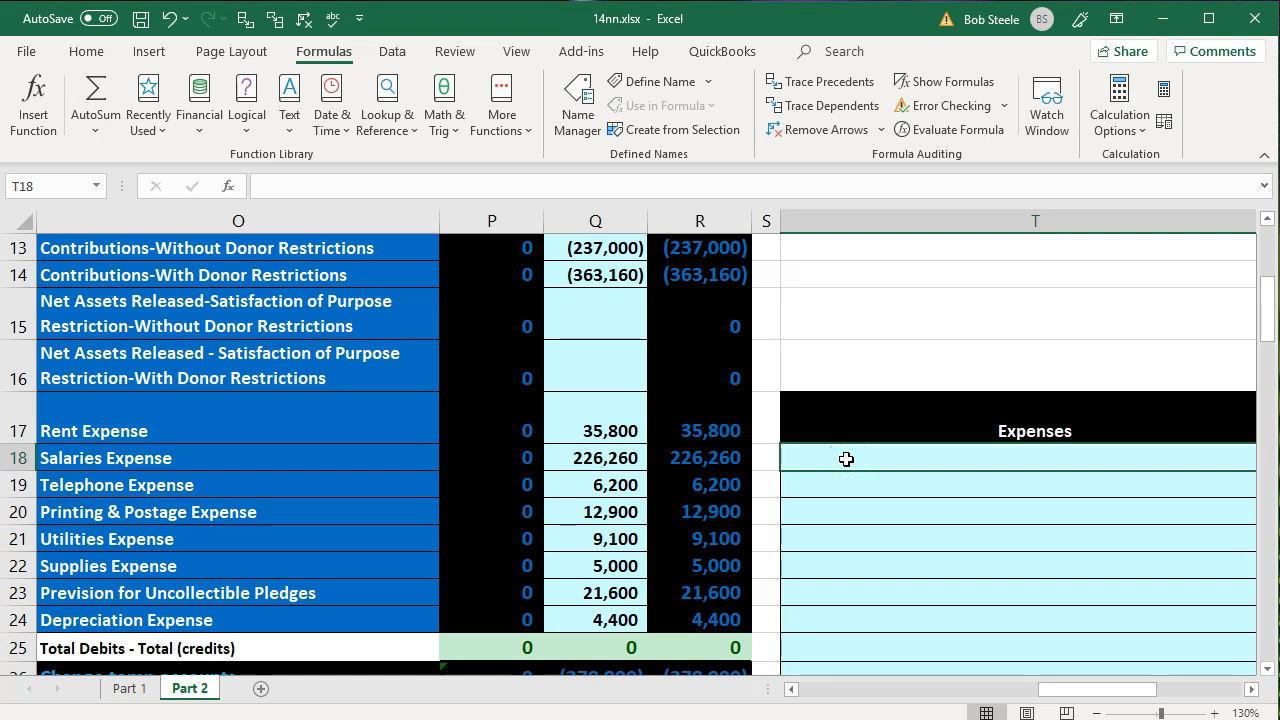
pyautogui.write('=')
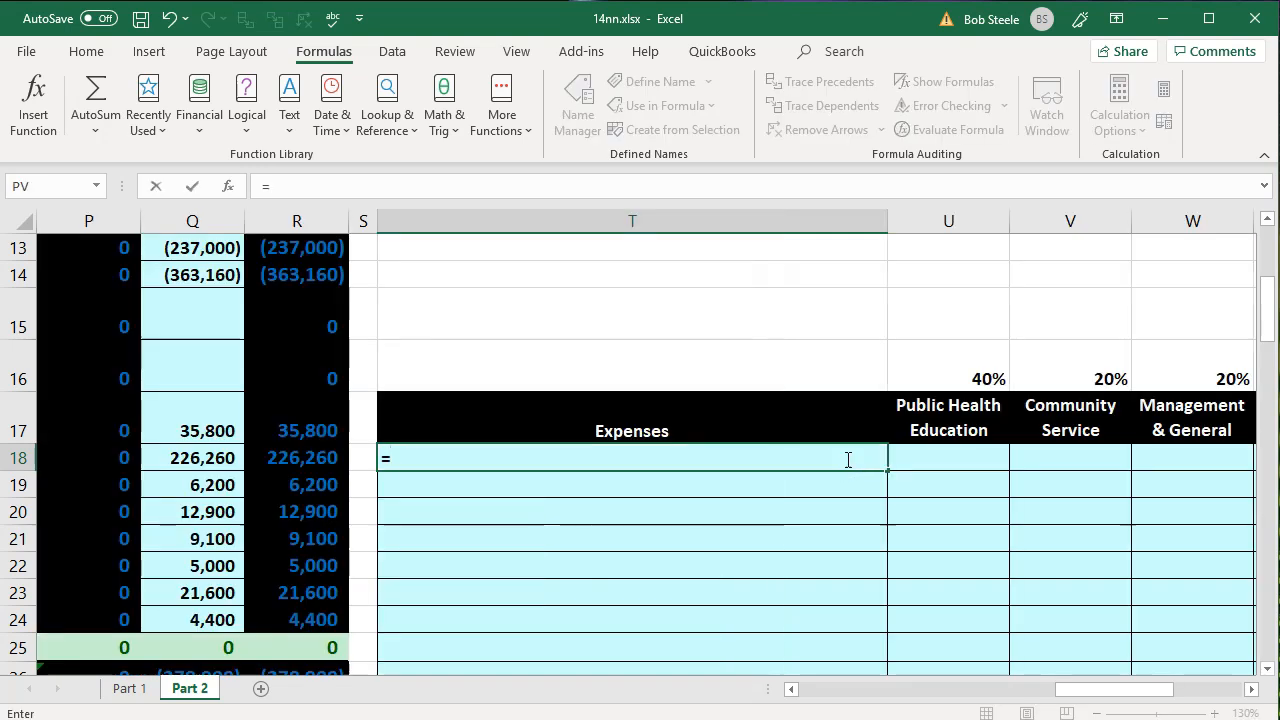
pyautogui.press('Left')
pyautogui.press('Left')
pyautogui.press('Left')
pyautogui.press('Left')
pyautogui.press('Left')
pyautogui.press('Up')
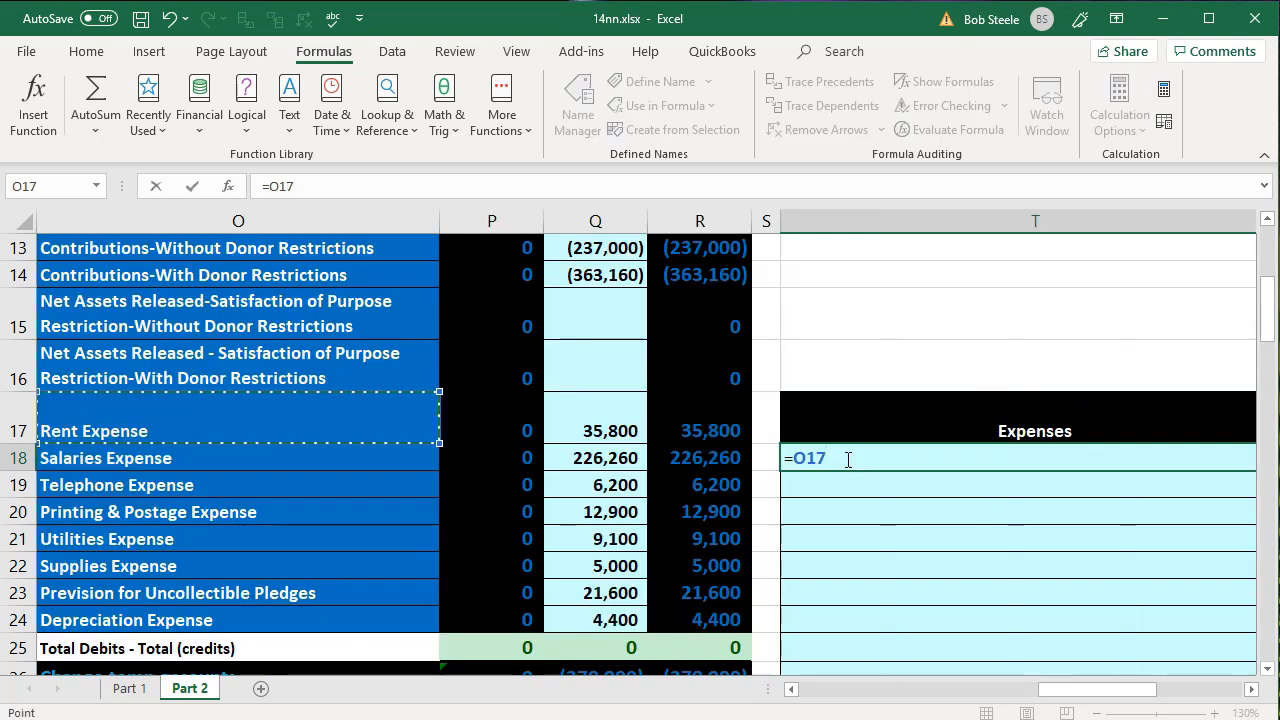
pyautogui.press('Return')
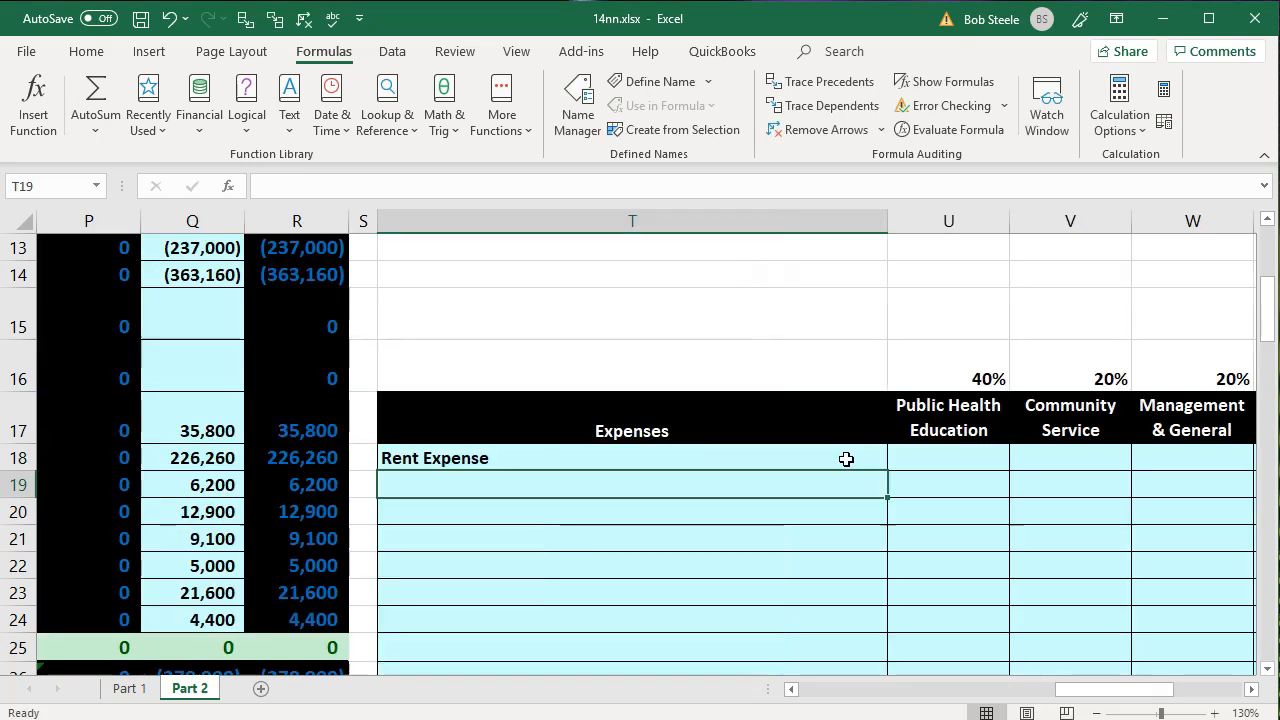
# - Calculate the Public Health Education share of rent expense in U18 with =R17*U16
pyautogui.press('Up')
pyautogui.press('Right')
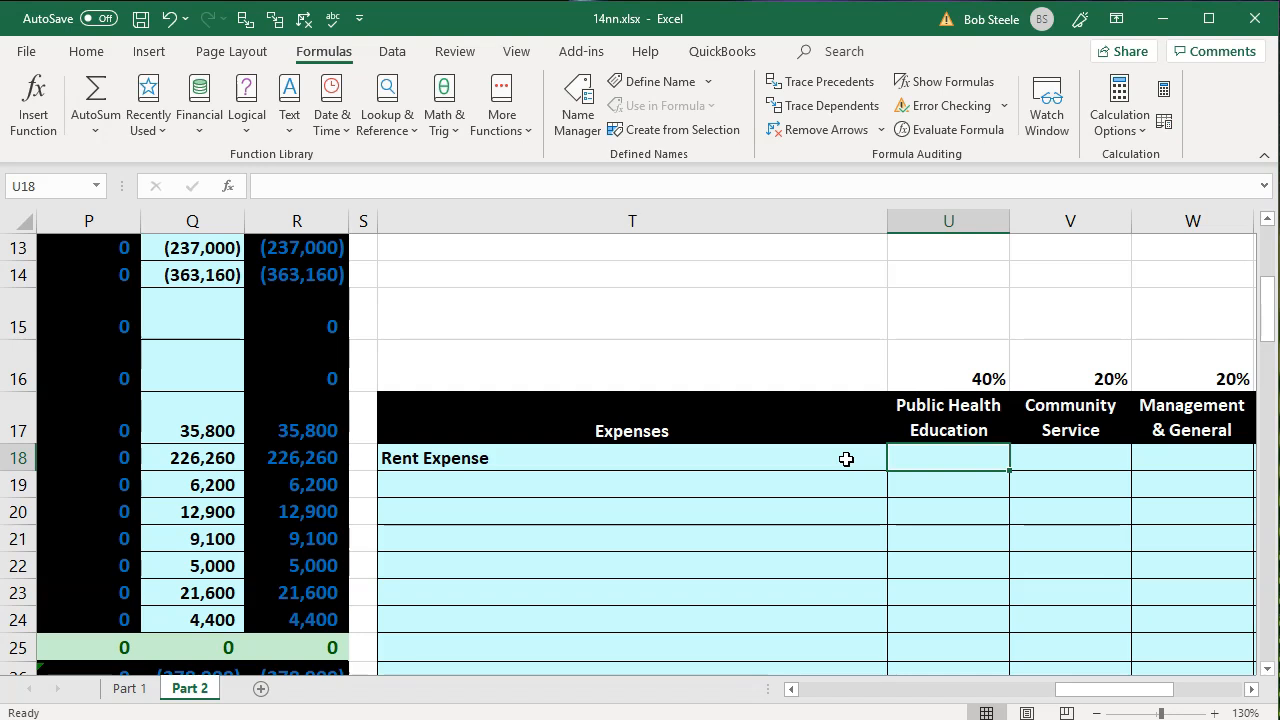
pyautogui.write('=')
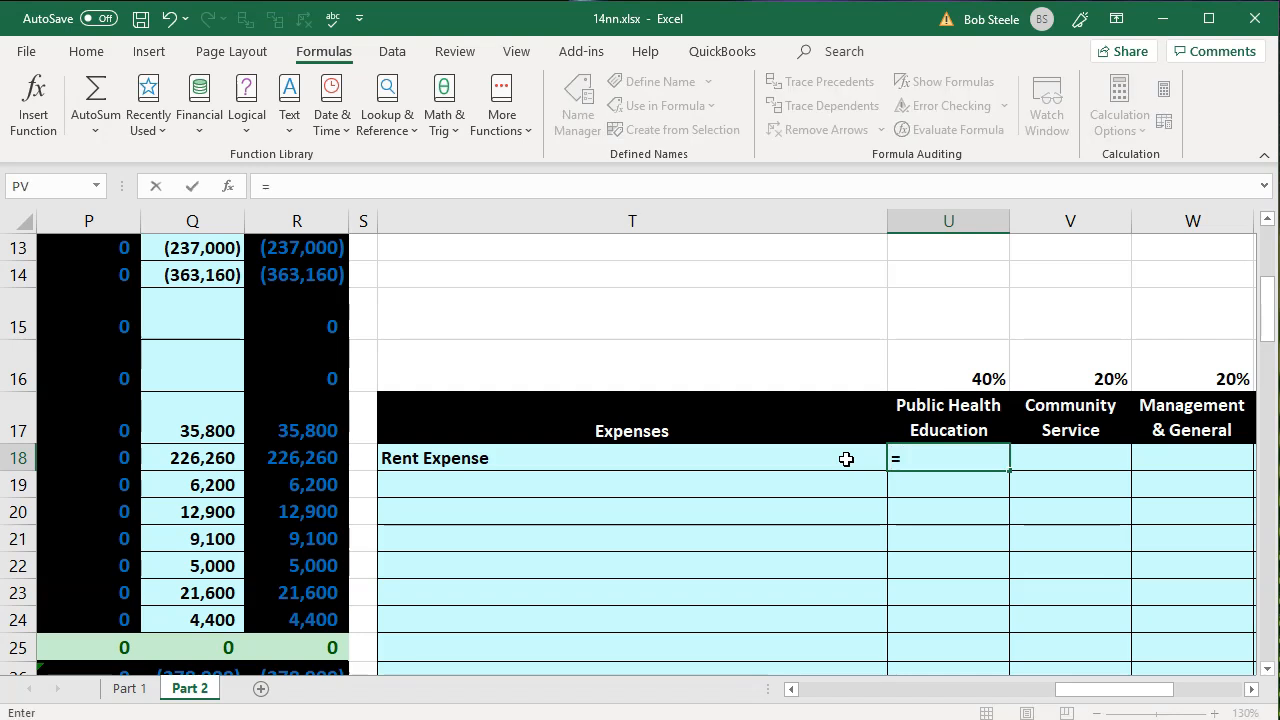
pyautogui.click(312, 430)
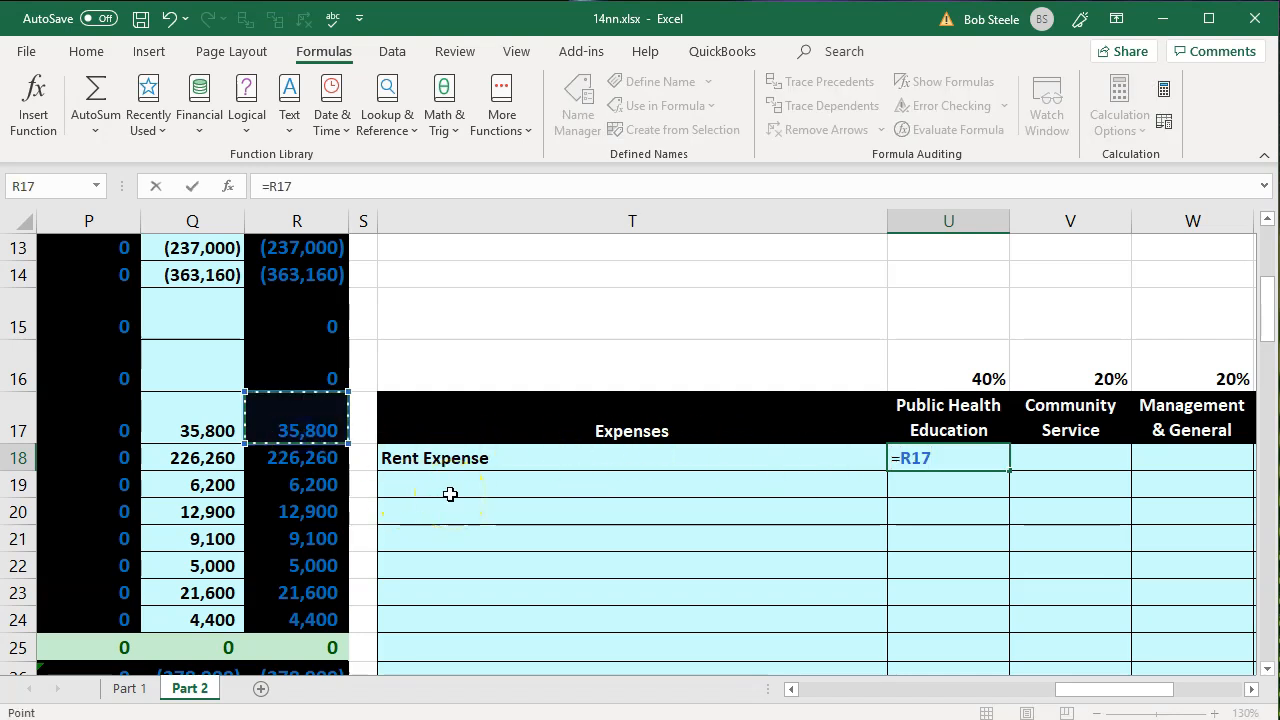
pyautogui.write('*')
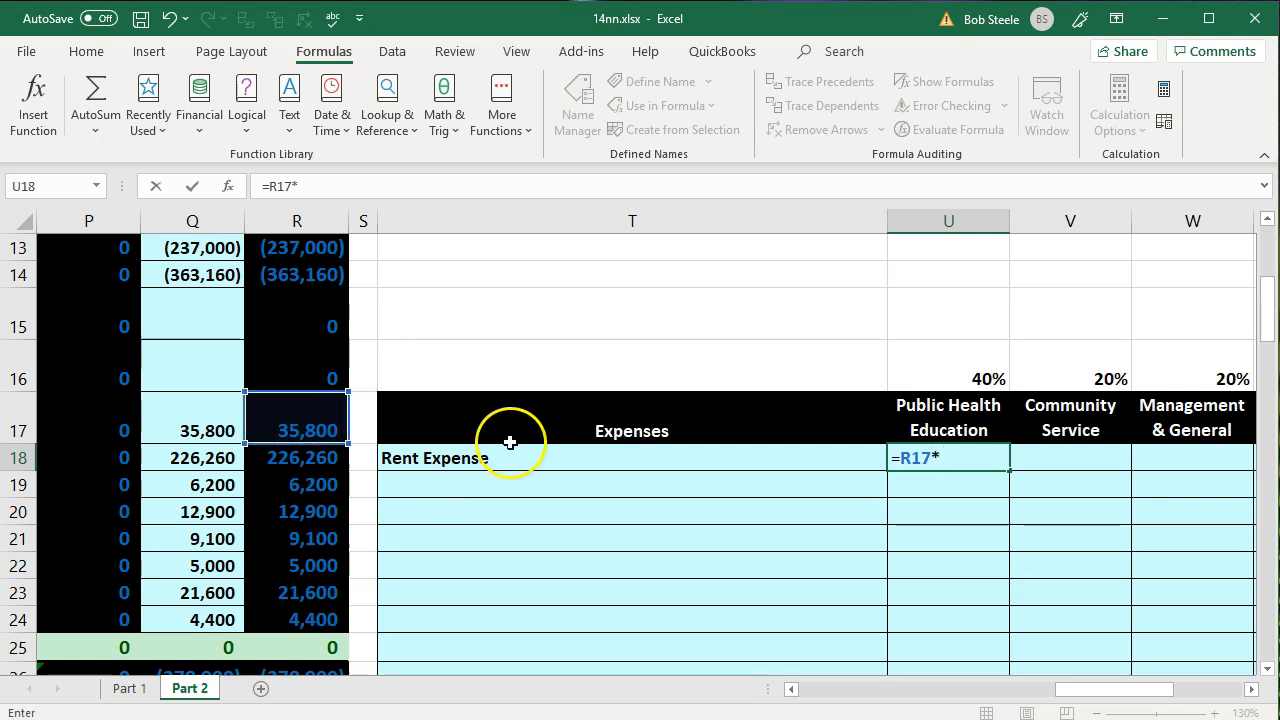
pyautogui.click(912, 373)
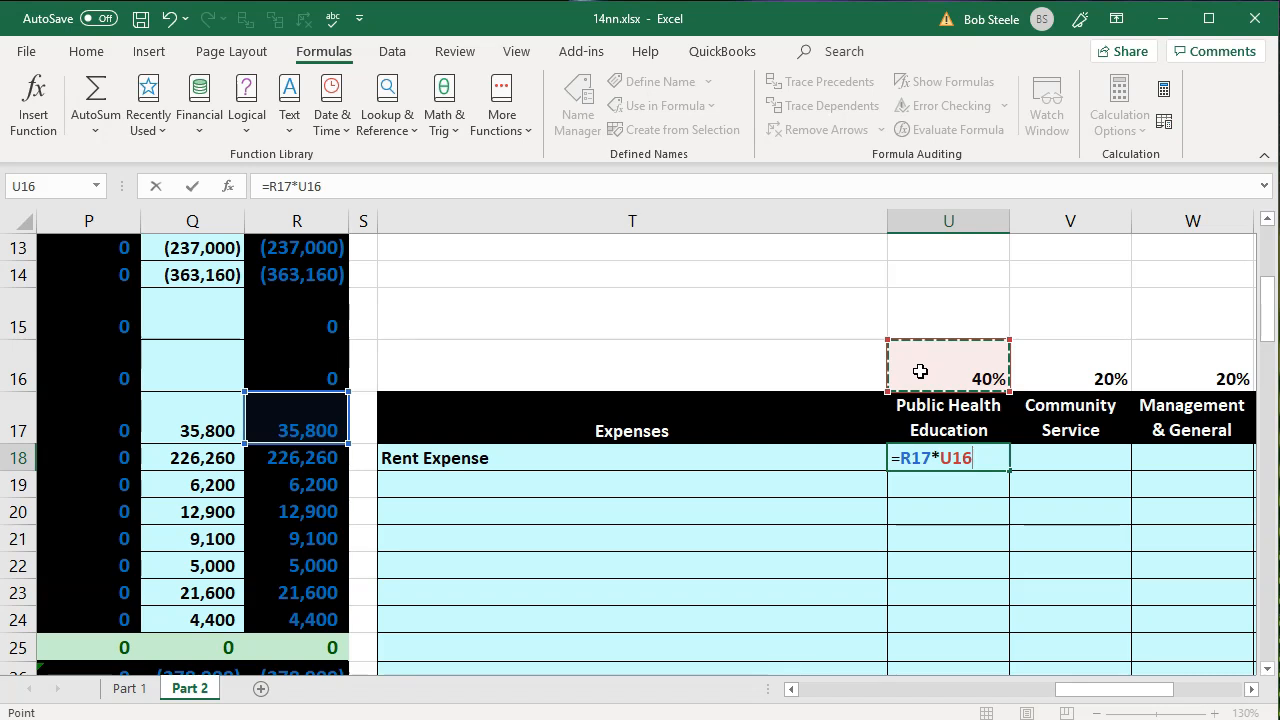
pyautogui.press('Return')
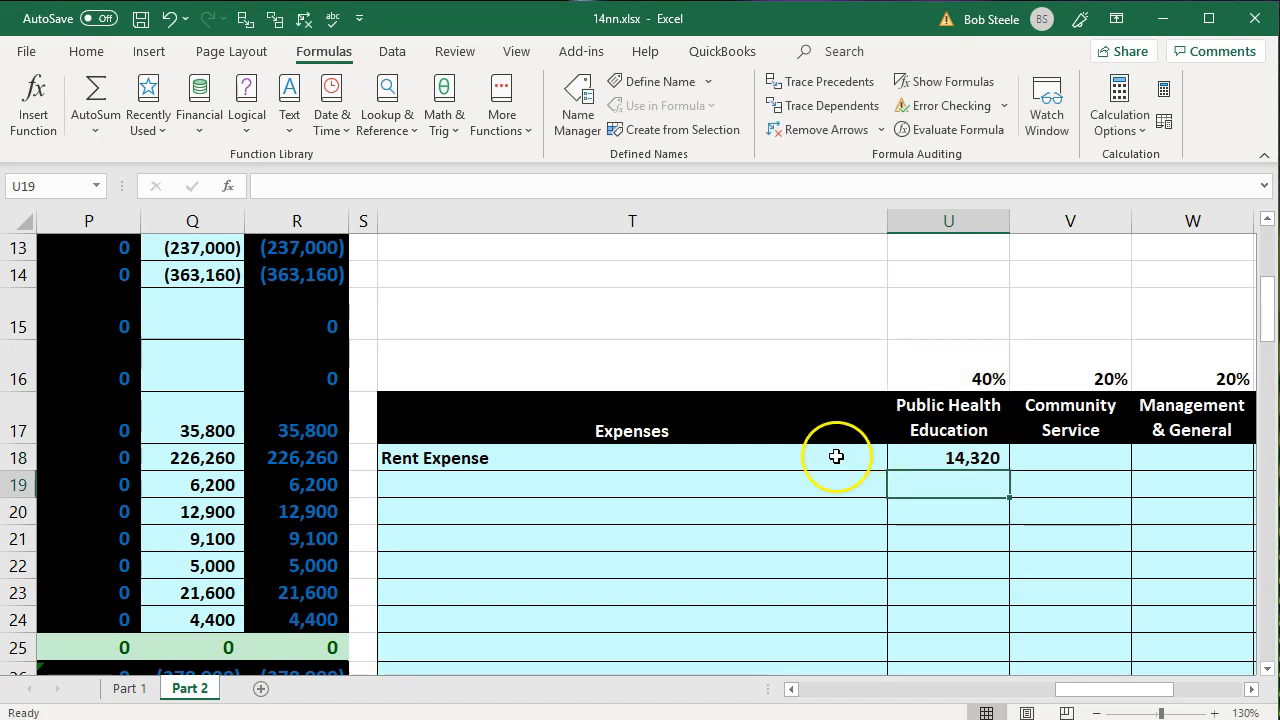
pyautogui.click(720, 492)
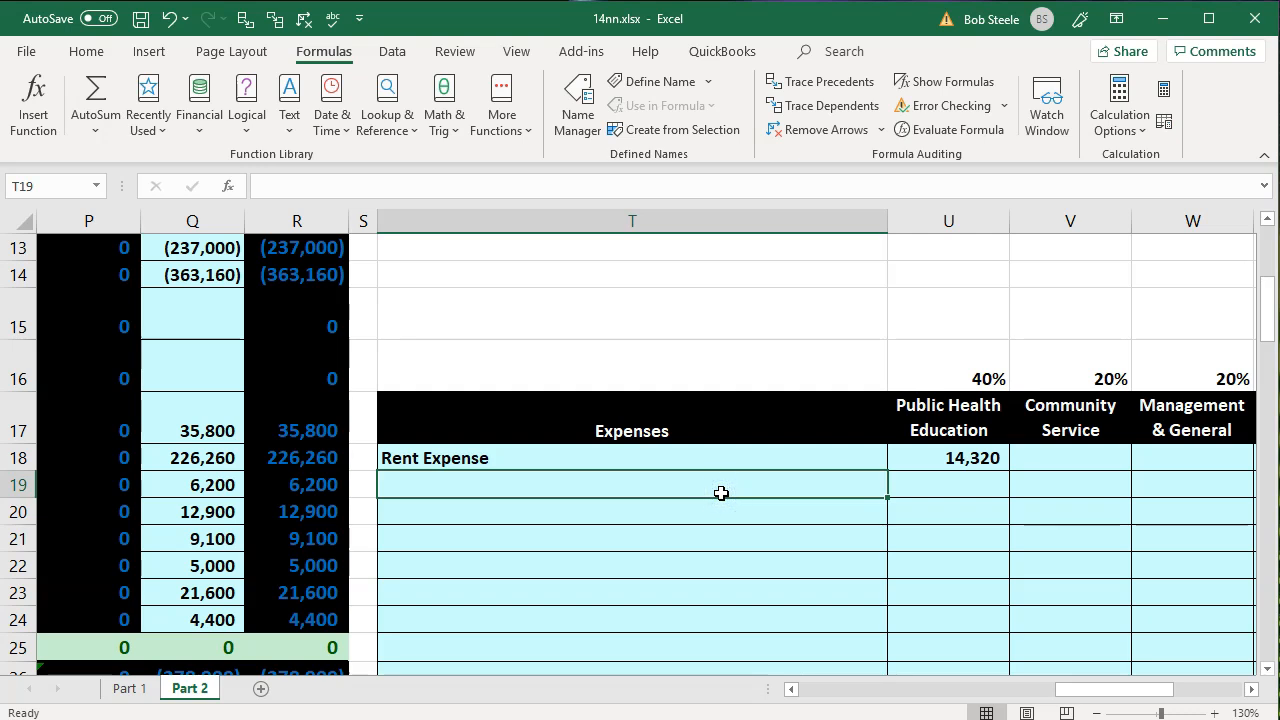
# - Link the second Expenses row, T19, to the Salaries Expense account name with =O18
pyautogui.write('=')
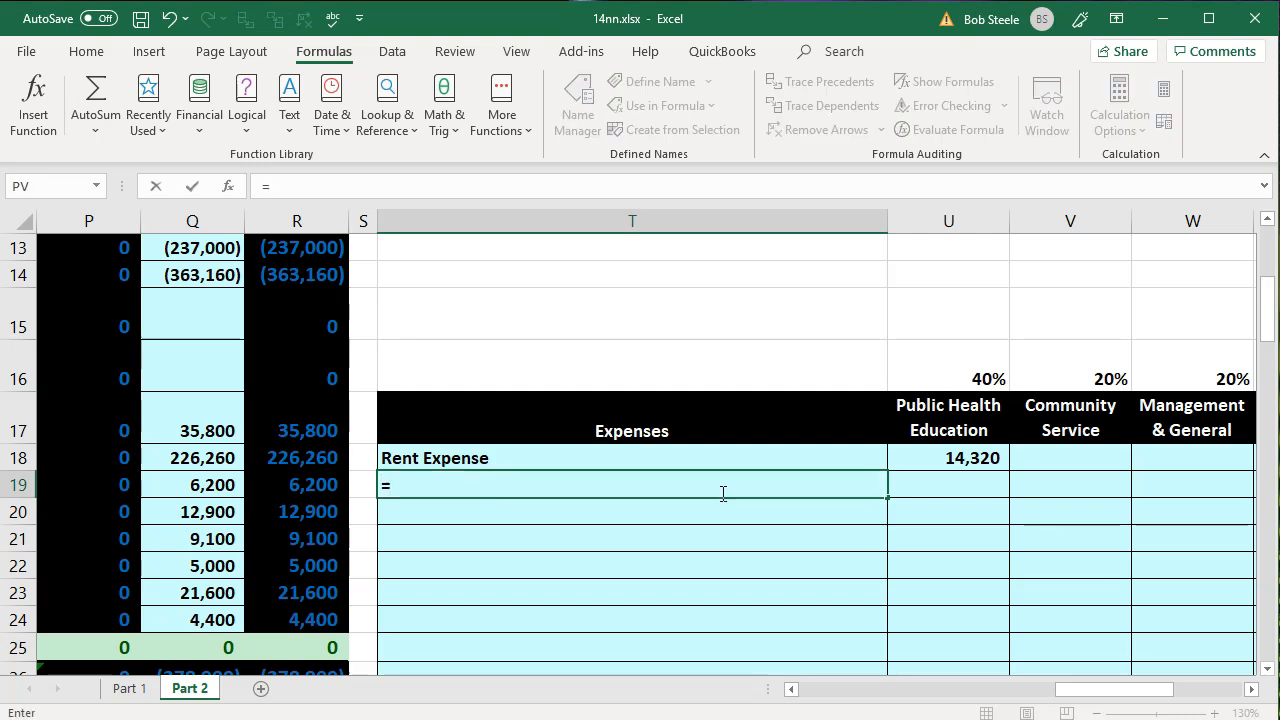
pyautogui.press('Left')
pyautogui.press('Left')
pyautogui.press('Left')
pyautogui.press('Left')
pyautogui.press('Left')
pyautogui.press('Up')
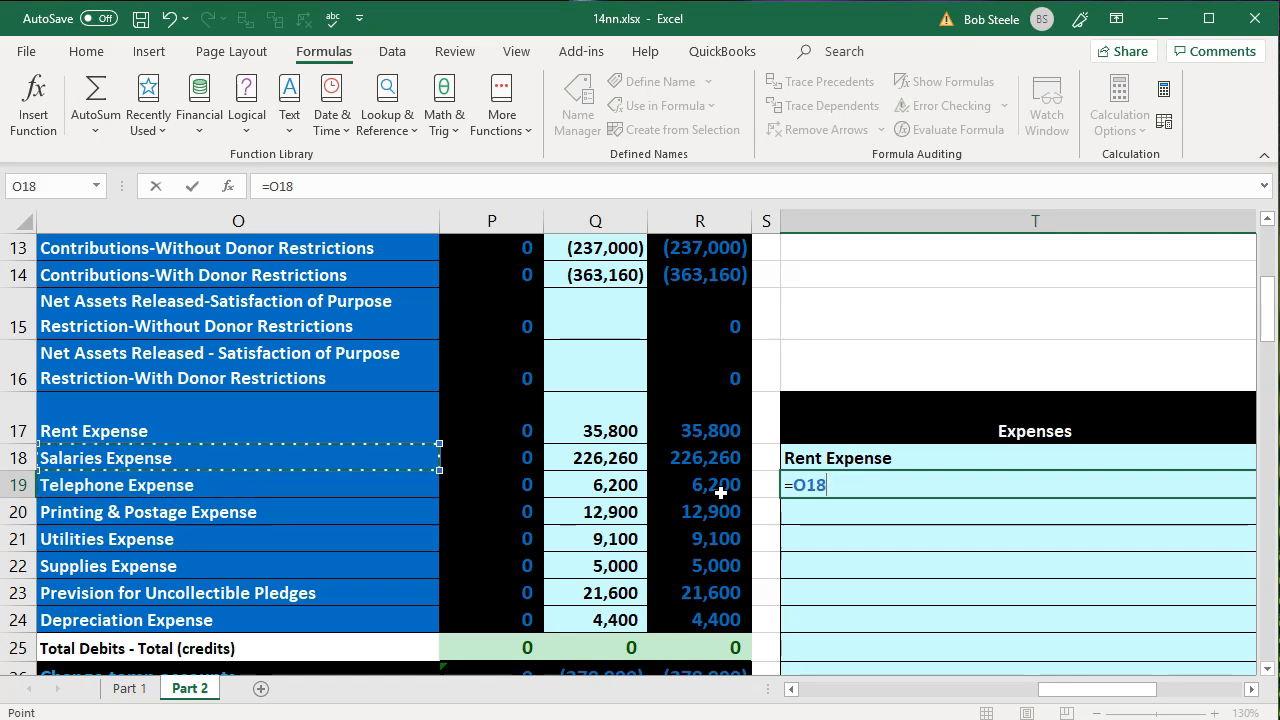
pyautogui.press('Return')
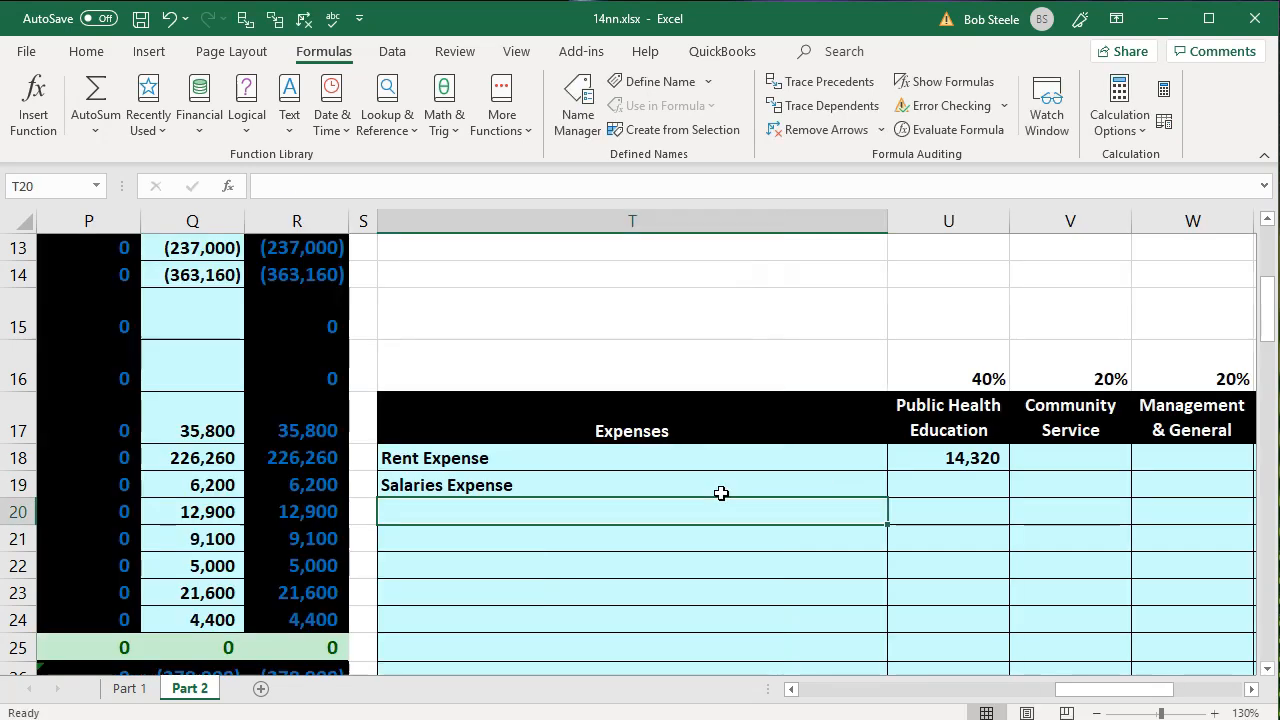
# - Calculate the Public Health Education share of salaries expense in U19 with =R18*U16
pyautogui.press('Up')
pyautogui.press('Right')
pyautogui.write('=')
pyautogui.press('Left')
pyautogui.press('Left')
pyautogui.press('Left')
pyautogui.press('Up')
pyautogui.write('*')
pyautogui.press('Up')
pyautogui.press('Up')
pyautogui.press('Up')
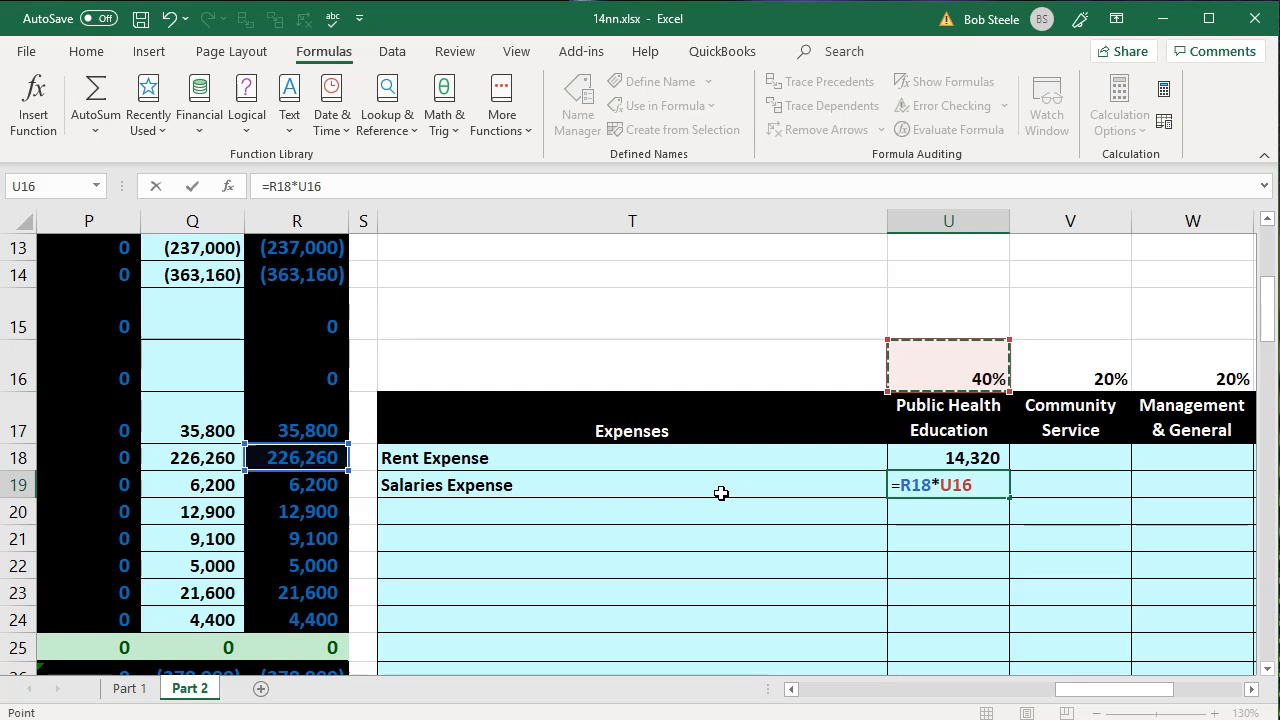
pyautogui.press('Return')
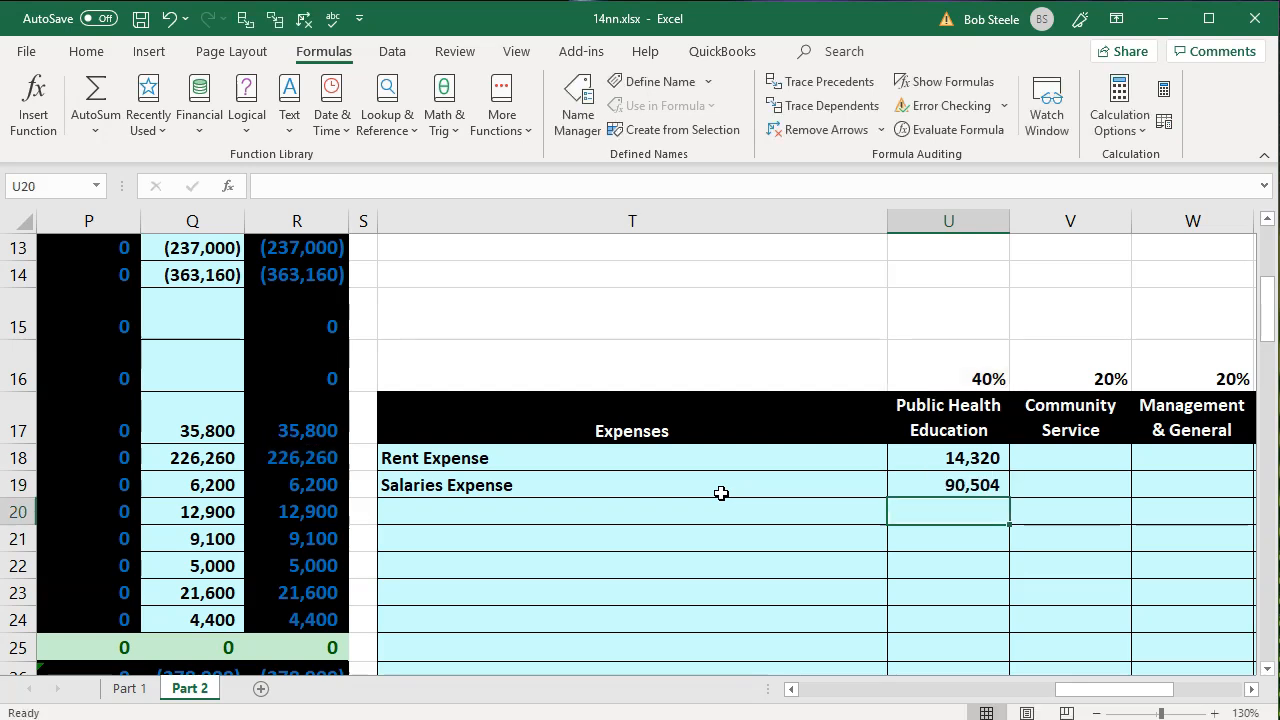
# - Link T20 in the Expenses column to the Telephone Expense account name with =O19
pyautogui.press('Left')
pyautogui.write('=')
pyautogui.press('Left')
pyautogui.press('Left')
pyautogui.press('Left')
pyautogui.press('Left')
pyautogui.press('Left')
pyautogui.press('Up')
pyautogui.press('Return')
# - Calculate the Public Health Education share of telephone expense in U20 with =R19*U16
pyautogui.press('Up')
pyautogui.press('Right')
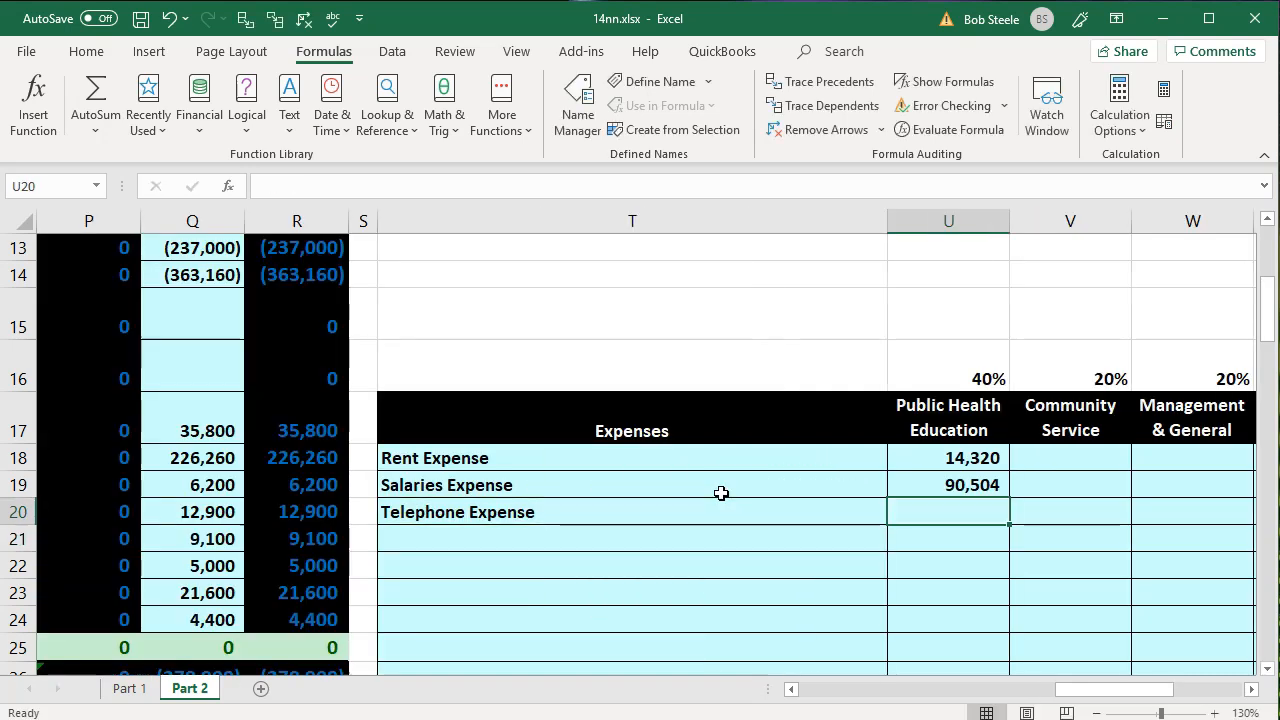
pyautogui.write('=')
pyautogui.press('Left')
pyautogui.press('Left')
pyautogui.press('Left')
pyautogui.press('Up')
pyautogui.write('*')
pyautogui.press('Up')
pyautogui.press('Up')
pyautogui.press('Up')
pyautogui.press('Up')
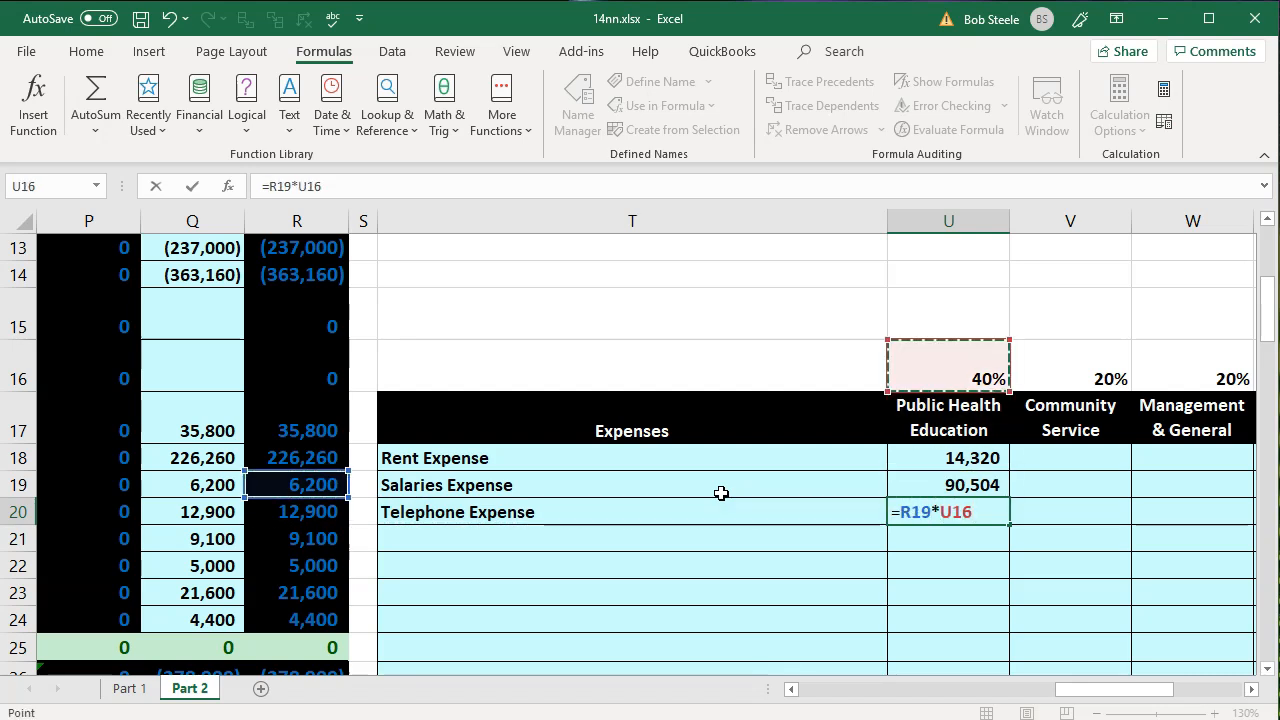
pyautogui.press('Return')
# - Link T21 in the Expenses column to the Printing & Postage Expense account name with =O20
pyautogui.press('Left')
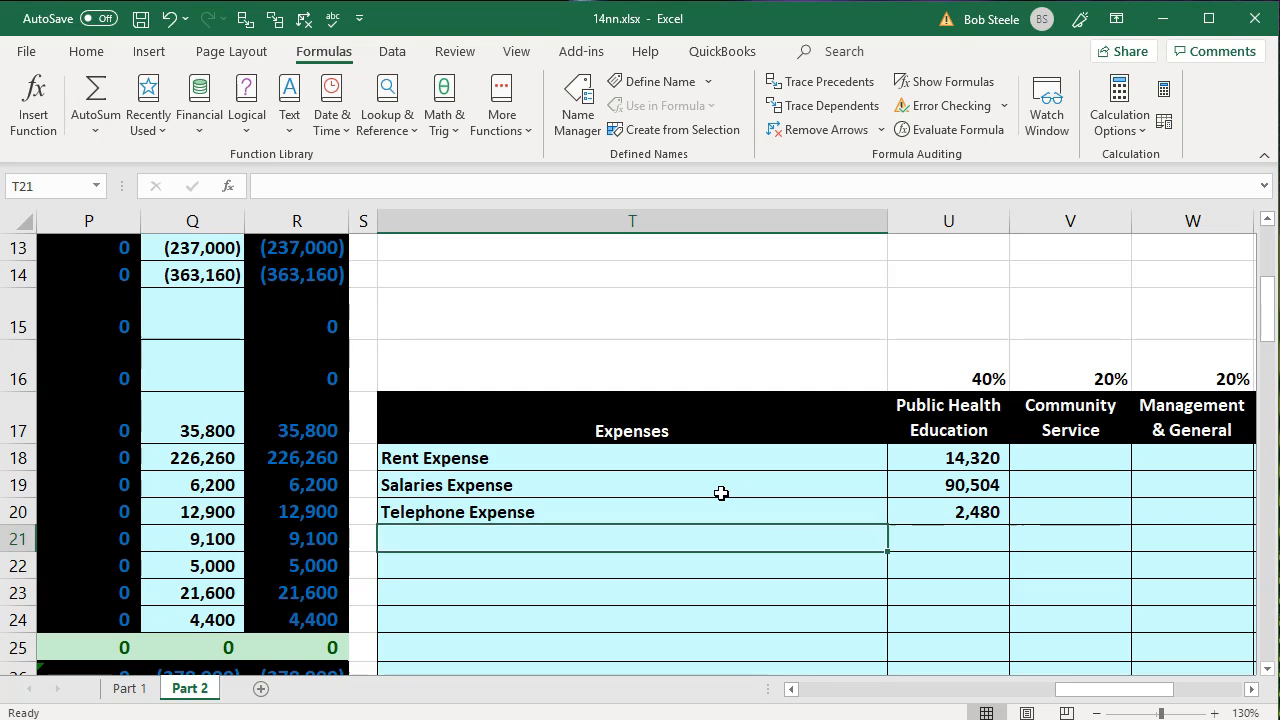
pyautogui.write('=')
pyautogui.press('Left')
pyautogui.press('Left')
pyautogui.press('Left')
pyautogui.press('Left')
pyautogui.press('Left')
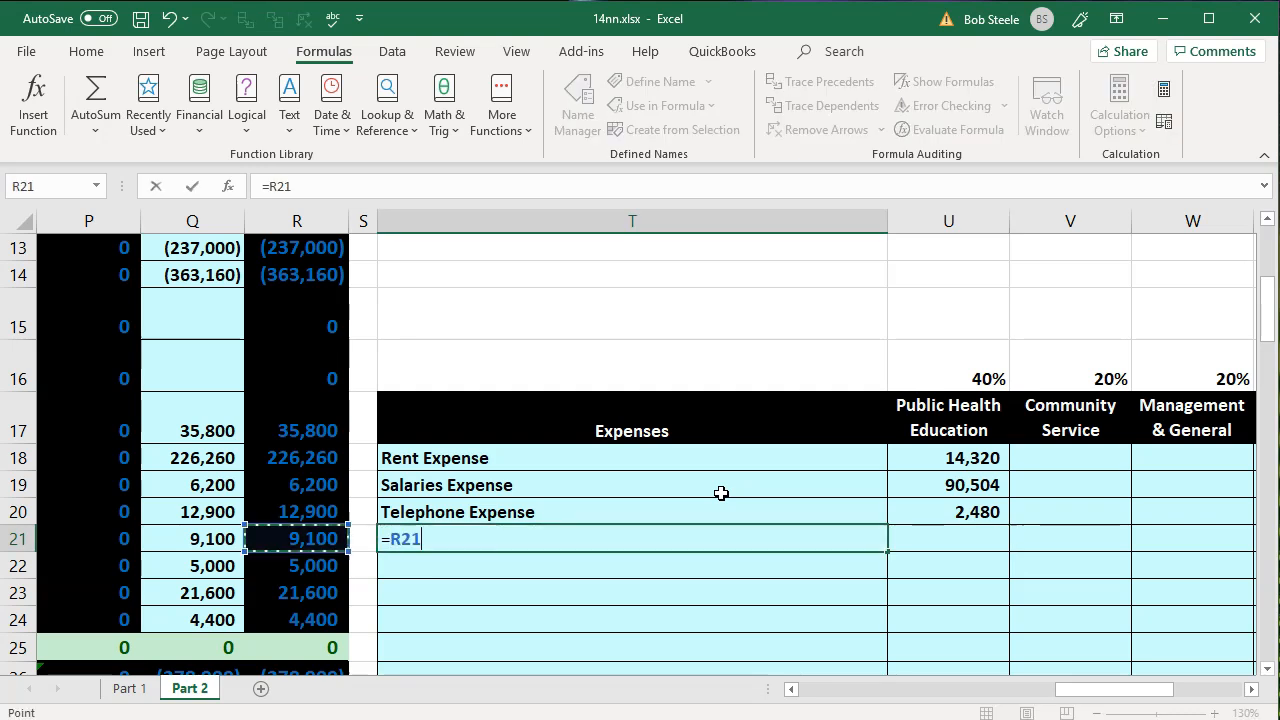
pyautogui.press('Up')
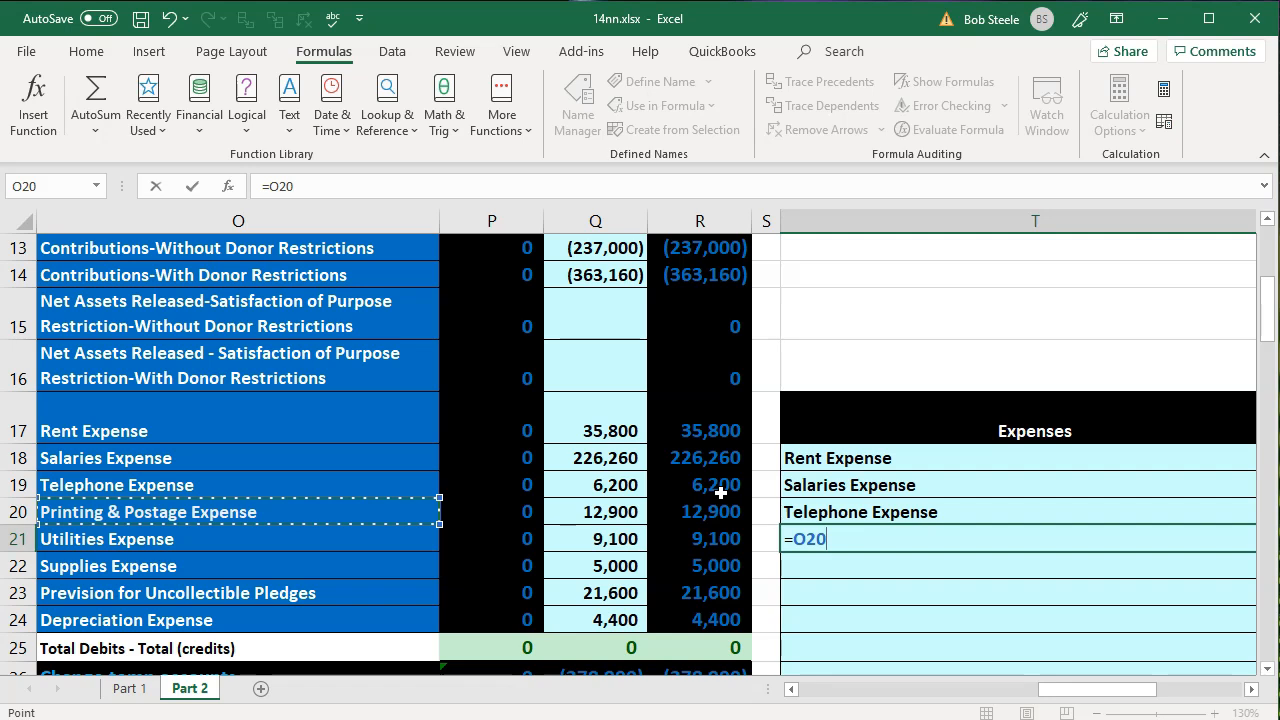
pyautogui.press('Return')
# - Calculate the Public Health Education share of printing and postage expense in U21 with =R20*U16
pyautogui.press('Right')
pyautogui.press('Up')
pyautogui.write('=')
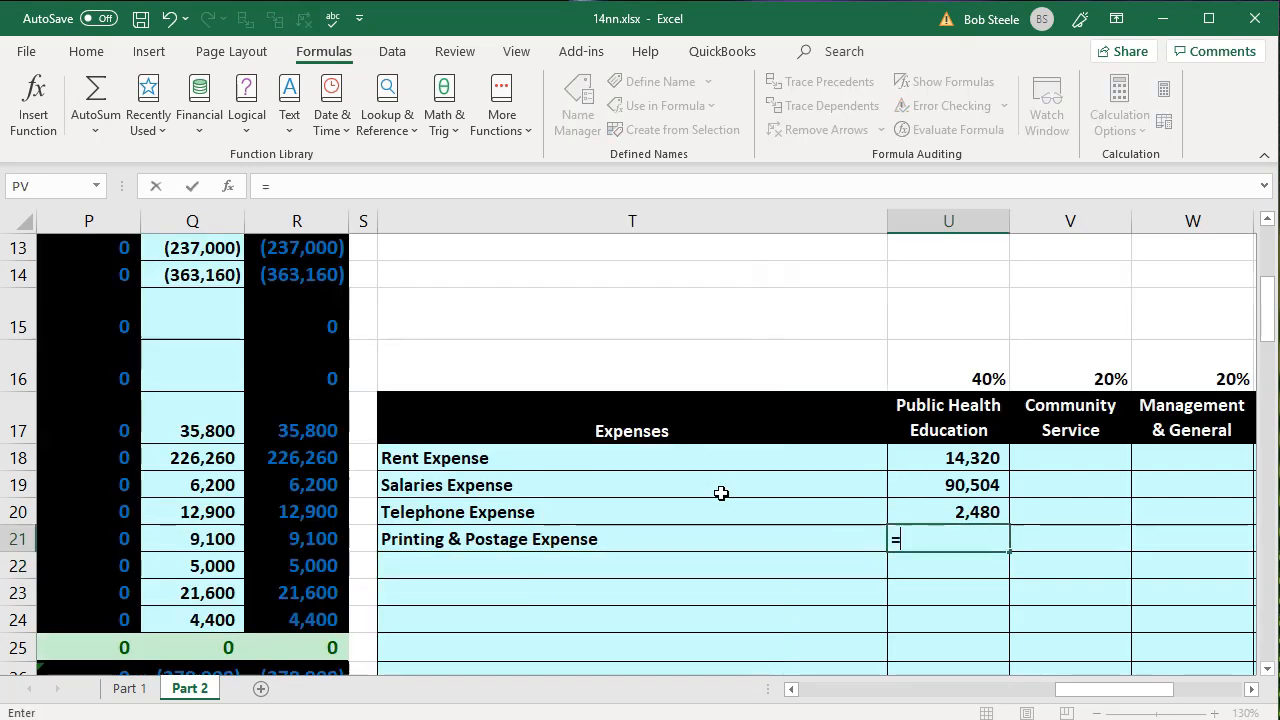
pyautogui.press('Left')
pyautogui.press('Left')
pyautogui.press('Left')
pyautogui.press('Up')
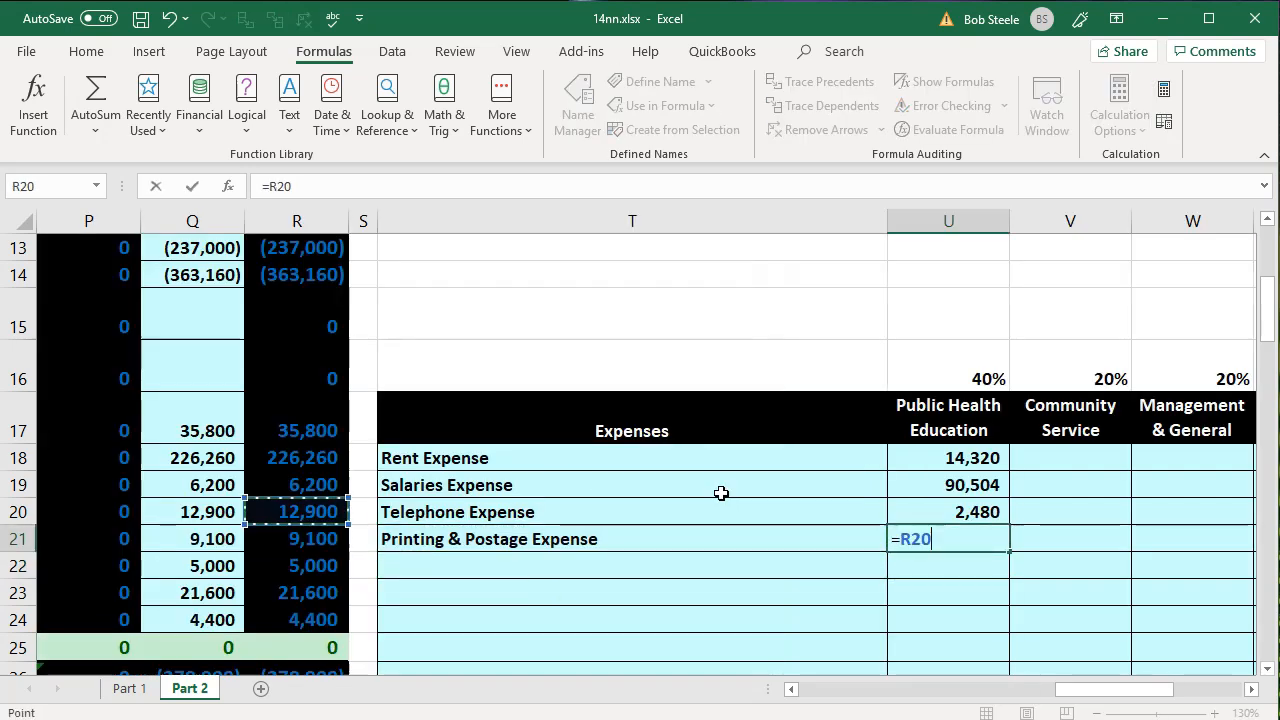
pyautogui.write('*')
pyautogui.press('Up')
pyautogui.press('Up')
pyautogui.press('Up')
pyautogui.press('Up')
pyautogui.press('Up')
pyautogui.press('Return')
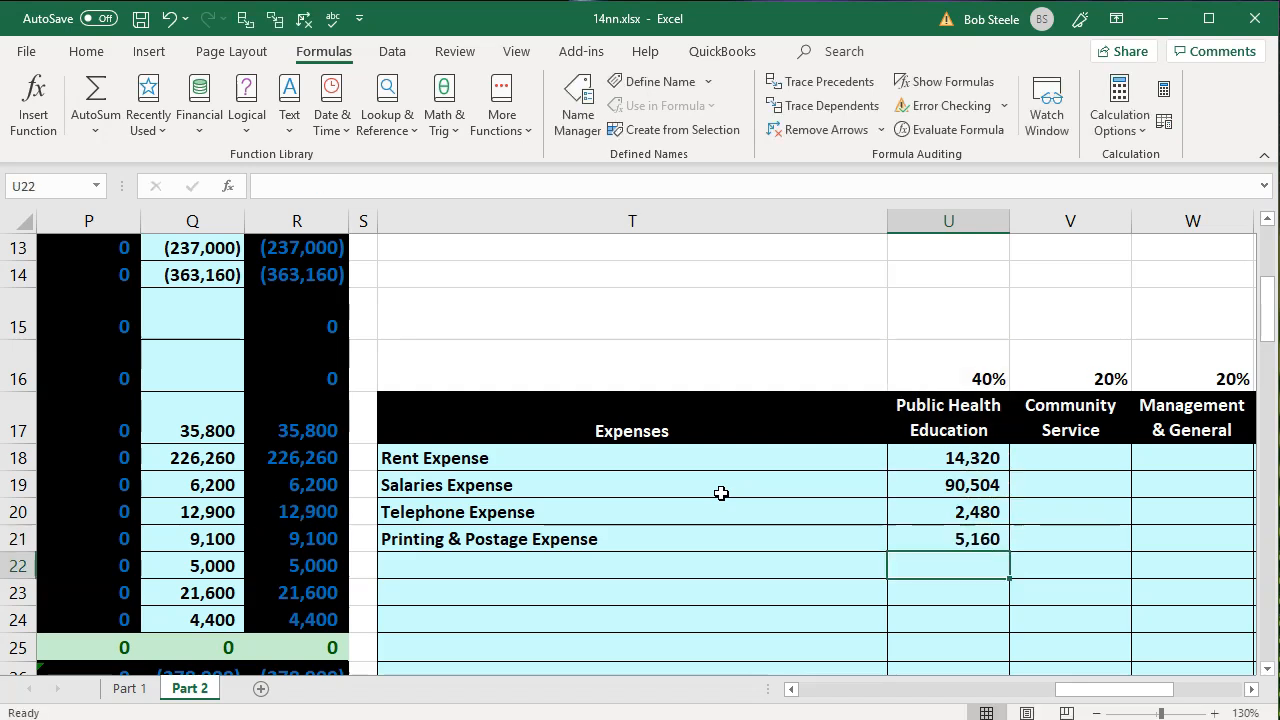
# - Link T22 in the Expenses column to the Utilities Expense account name with =O21
pyautogui.press('Left')
pyautogui.write('=')
pyautogui.press('Left')
pyautogui.press('Left')
pyautogui.press('Left')
pyautogui.press('Left')
pyautogui.press('Left')
pyautogui.press('Left')
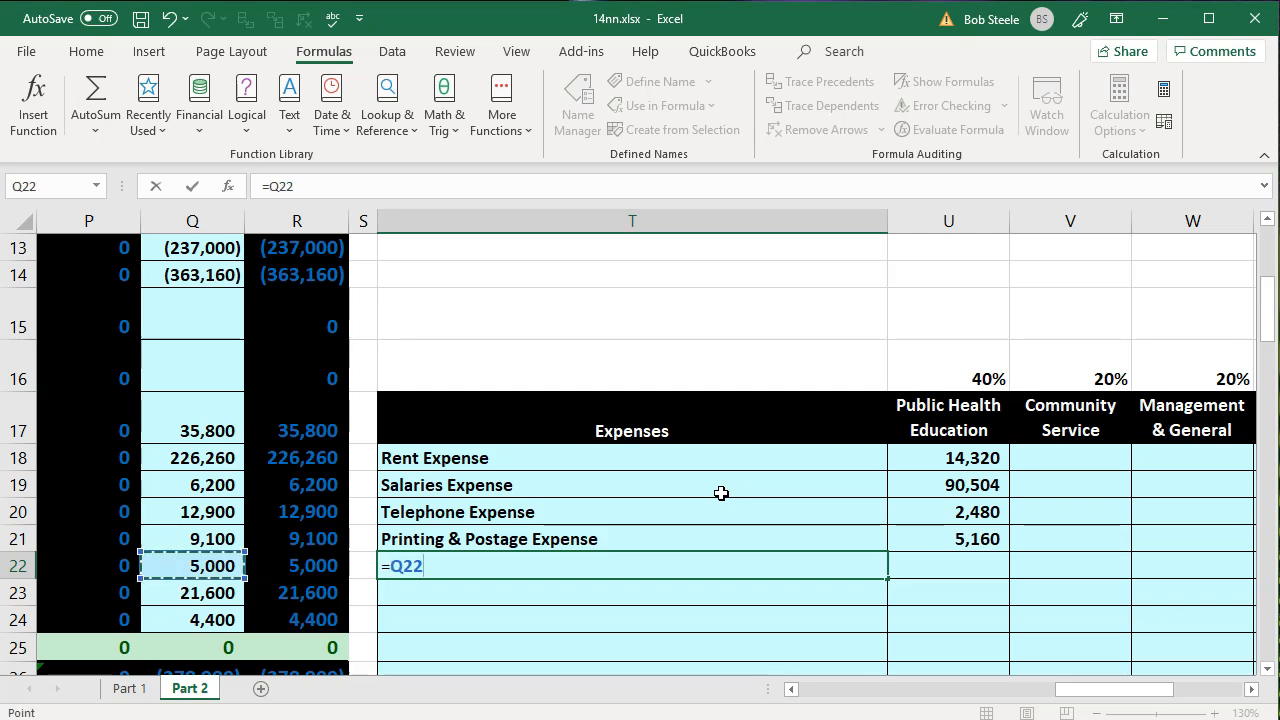
pyautogui.press('Right')
pyautogui.press('Up')
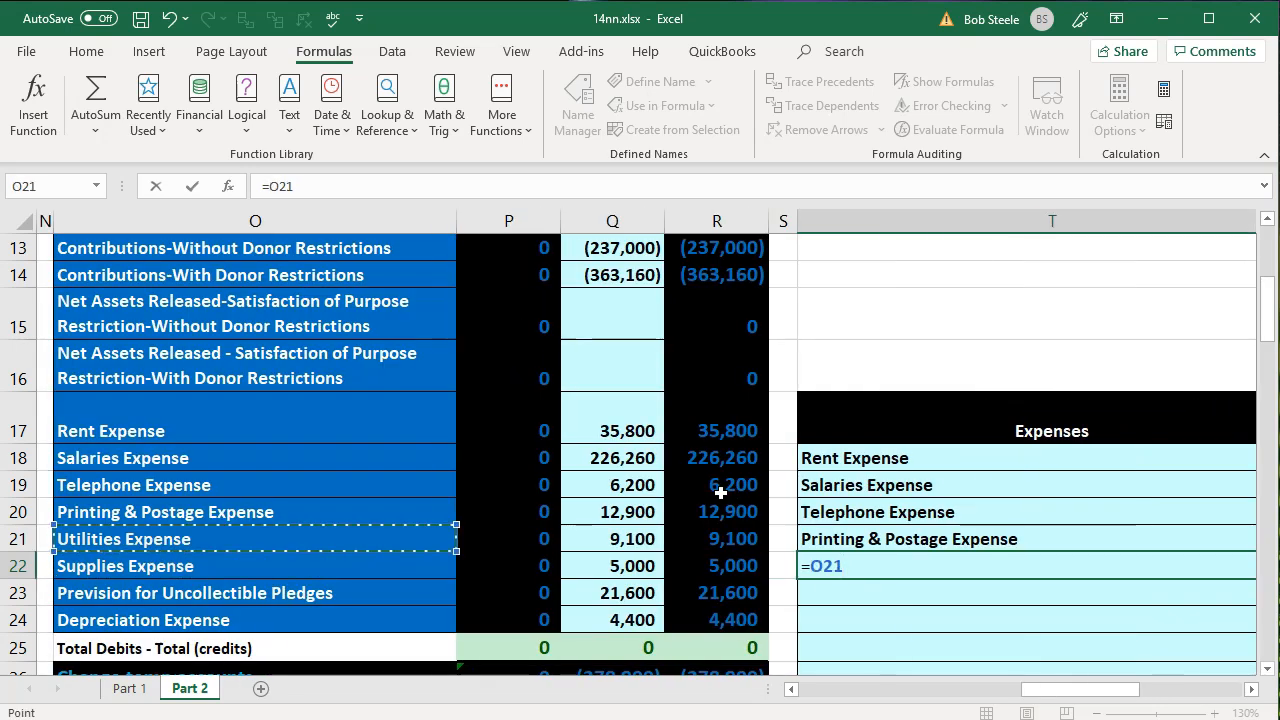
pyautogui.press('Return')
# - Calculate the Public Health Education share of utilities expense in U22 with =R21*U16
pyautogui.press('Right')
pyautogui.press('Up')
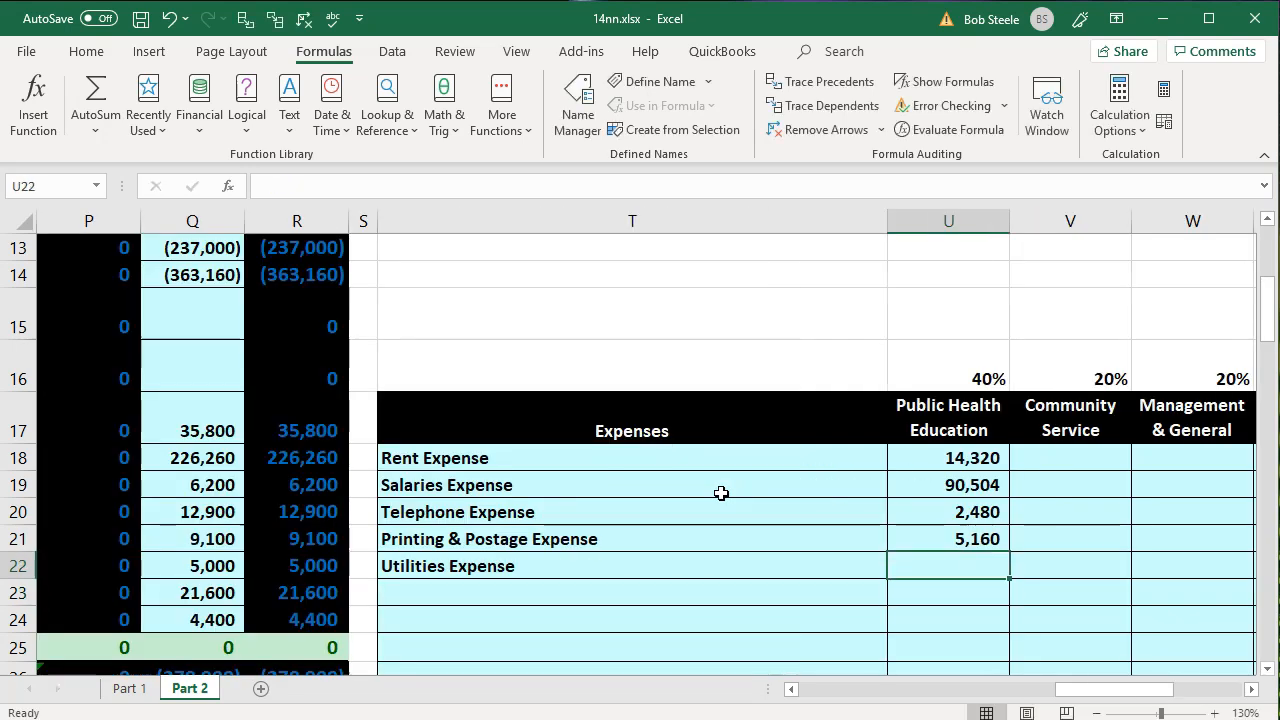
pyautogui.write('=')
pyautogui.press('Left')
pyautogui.press('Left')
pyautogui.press('Left')
pyautogui.press('Left')
pyautogui.press('Left')
pyautogui.press('Left')
pyautogui.press('Up')
pyautogui.press('Right')
pyautogui.press('Right')
pyautogui.press('Right')
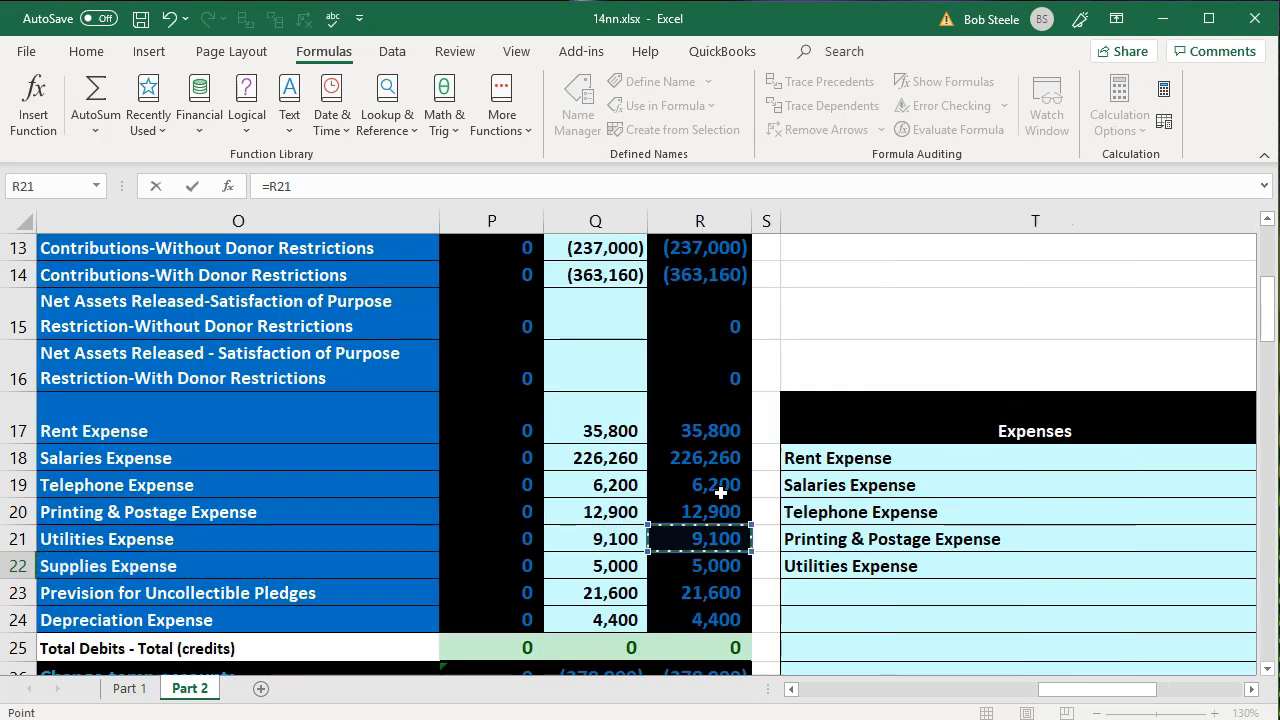
pyautogui.write('*')
pyautogui.press('Up')
pyautogui.press('Up')
pyautogui.press('Up')
pyautogui.press('Up')
pyautogui.press('Up')
pyautogui.press('Up')
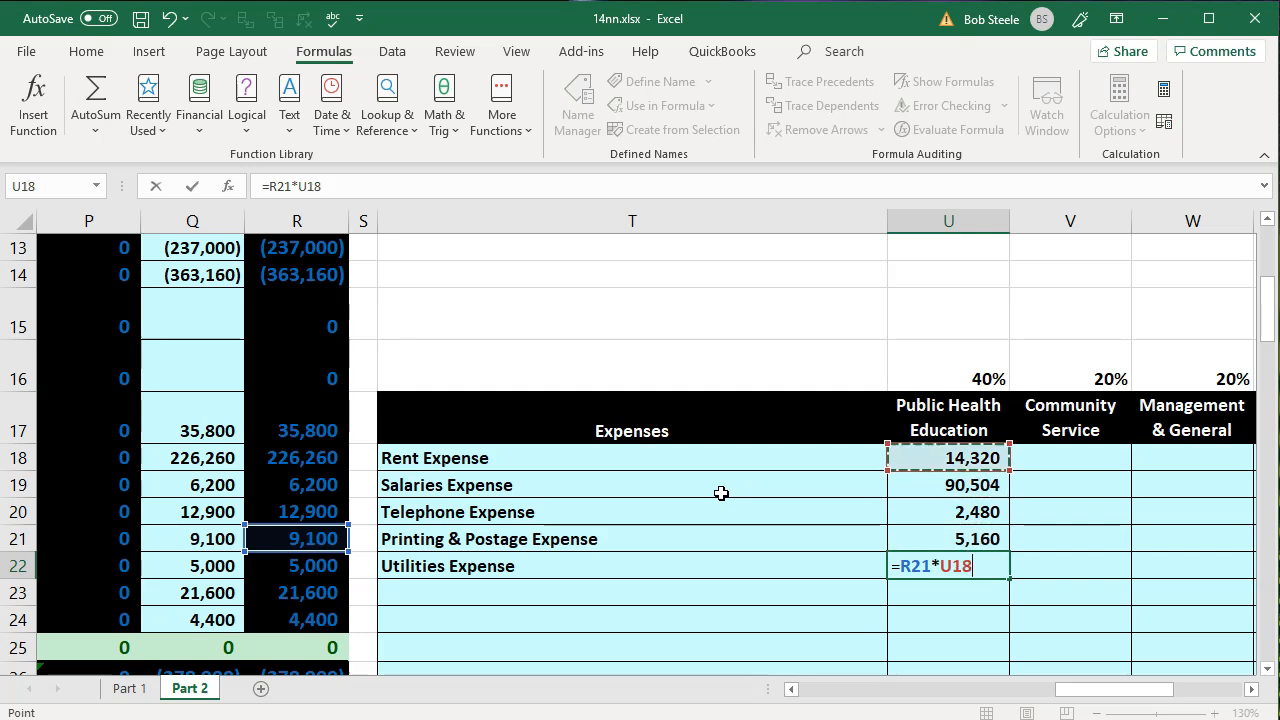
pyautogui.press('Return')
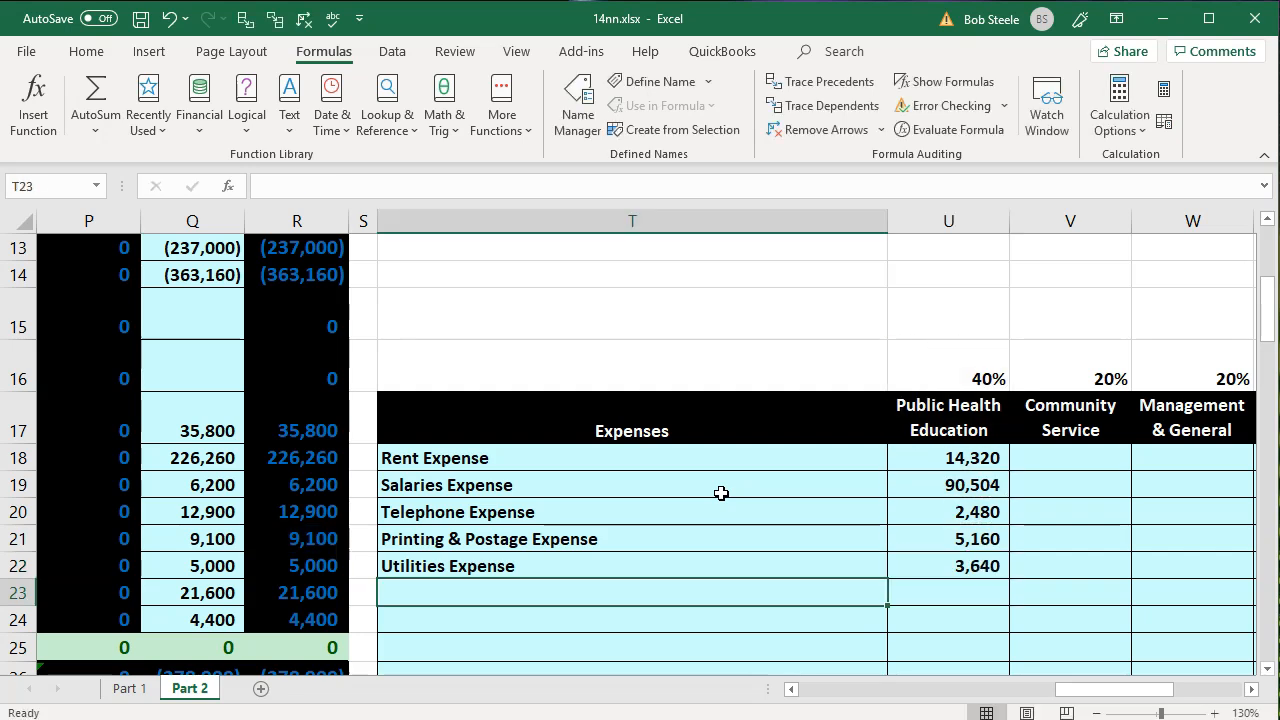
# - Link T23 in the Expenses column to the Supplies Expense account name with =O22
pyautogui.write('=')
pyautogui.press('Left')
pyautogui.press('Left')
pyautogui.press('Left')
pyautogui.press('Left')
pyautogui.press('Left')
pyautogui.press('Left')
pyautogui.press('Left')
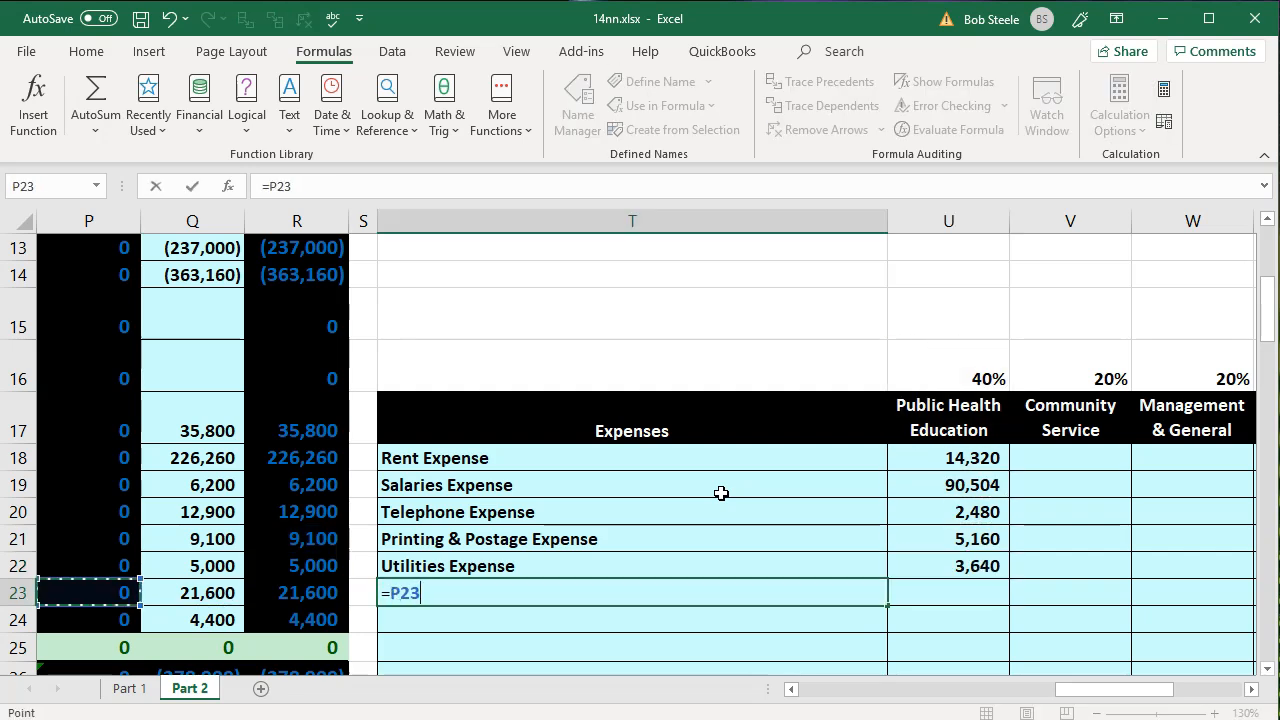
pyautogui.press('Right')
pyautogui.press('Right')
pyautogui.press('Up')
pyautogui.press('Return')
# - Calculate the Public Health Education share of supplies expense in U23 with =R22*U16
pyautogui.press('Right')
pyautogui.press('Up')
pyautogui.write('=')
pyautogui.press('Left')
pyautogui.press('Left')
pyautogui.press('Left')
pyautogui.press('Left')
pyautogui.press('Left')
pyautogui.press('Left')
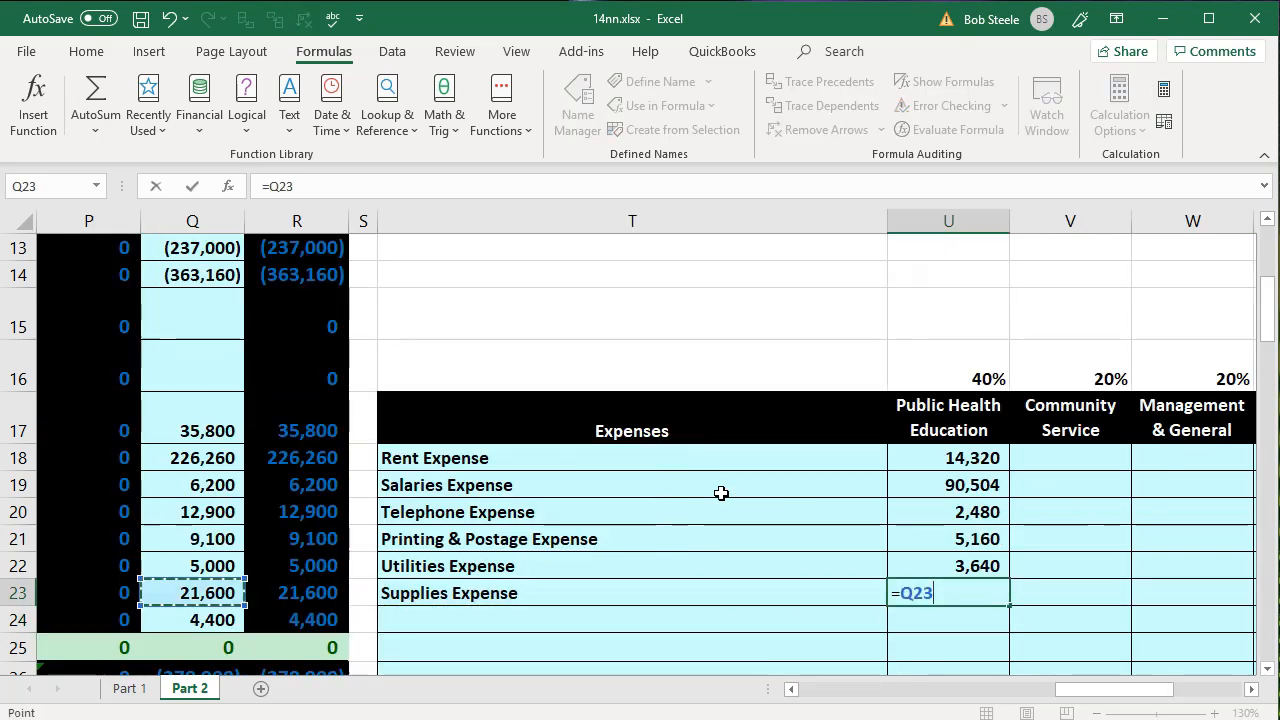
pyautogui.press('Up')
pyautogui.press('Right')
pyautogui.press('Right')
pyautogui.press('Right')
pyautogui.write('*')
pyautogui.press('Up')
pyautogui.press('Up')
pyautogui.press('Up')
pyautogui.press('Up')
pyautogui.press('Up')
pyautogui.press('Up')
pyautogui.press('Up')
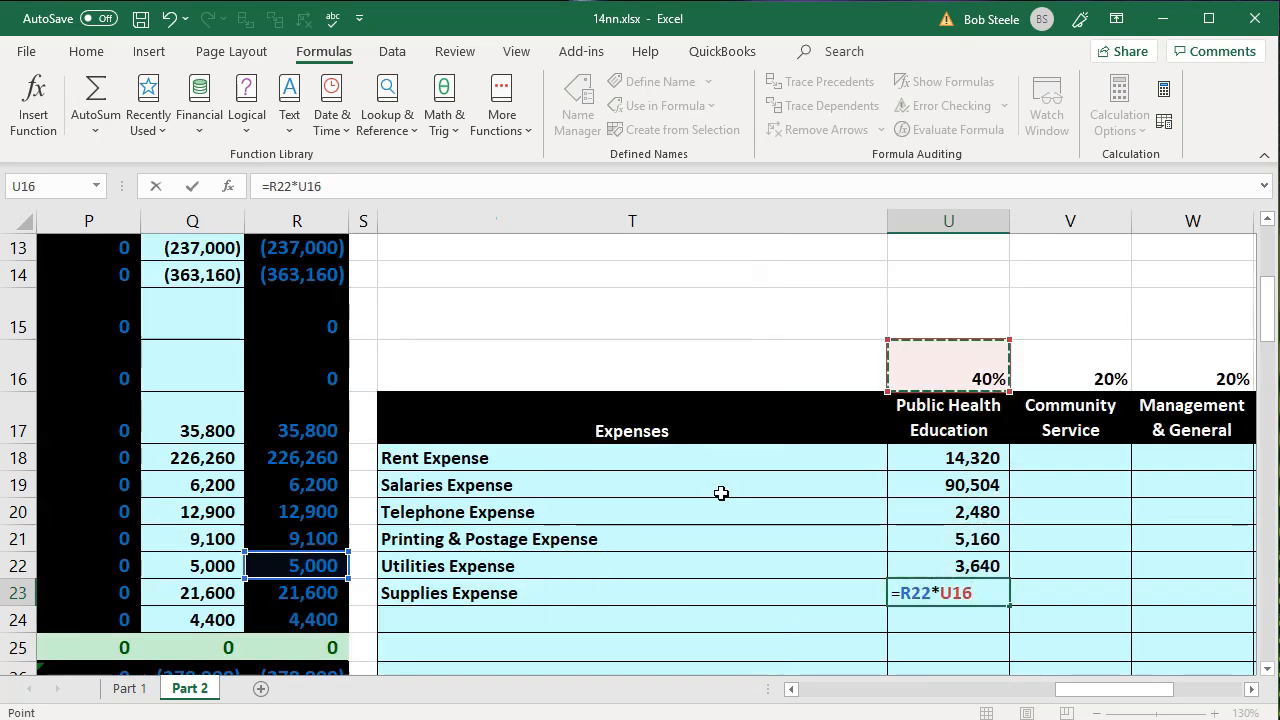
pyautogui.press('Return')
# - Link T24 in the Expenses column to the Prevision for Uncollectible Pledges account name with =O23
pyautogui.press('Left')
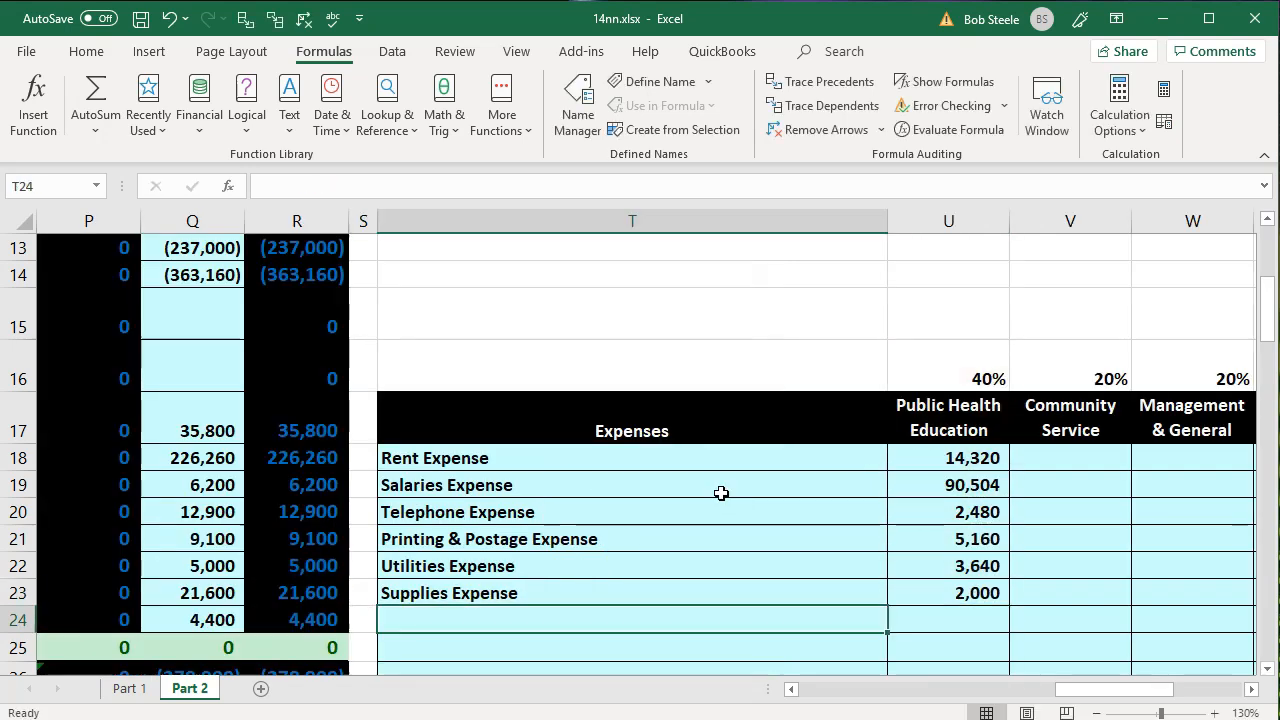
pyautogui.write('=')
pyautogui.press('Left')
pyautogui.press('Left')
pyautogui.press('Left')
pyautogui.press('Left')
pyautogui.press('Left')
pyautogui.press('Left')
pyautogui.press('Right')
pyautogui.press('Up')
pyautogui.press('Return')
# - Calculate the Public Health Education share of the uncollectible pledges provision in U24 with =R23*U16
pyautogui.press('Right')
pyautogui.press('Up')
pyautogui.write('=')
pyautogui.press('Left')
pyautogui.press('Left')
pyautogui.press('Left')
pyautogui.press('Left')
pyautogui.press('Left')
pyautogui.press('Left')
pyautogui.press('Up')
pyautogui.press('Right')
pyautogui.press('Right')
pyautogui.press('Right')
pyautogui.write('*')
pyautogui.press('Up')
pyautogui.press('Up')
pyautogui.press('Up')
pyautogui.press('Up')
pyautogui.press('Up')
pyautogui.press('Up')
pyautogui.press('Up')
pyautogui.press('Up')
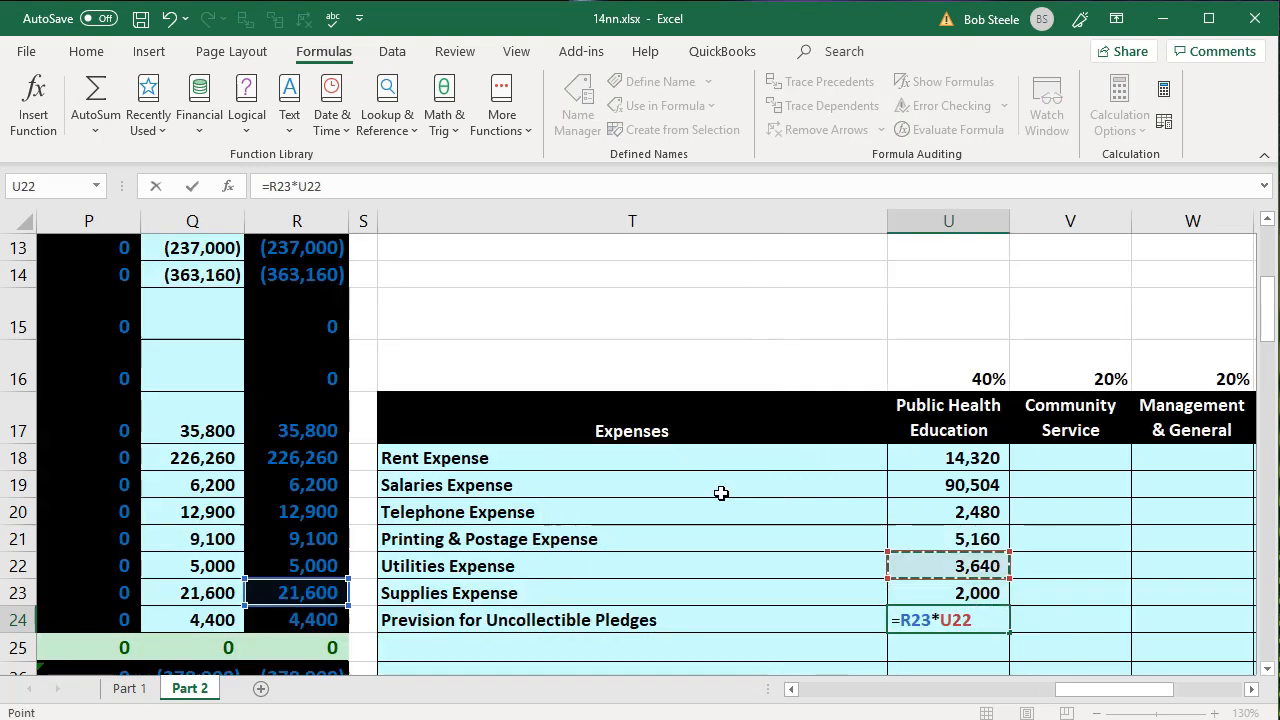
pyautogui.press('Return')
# - Link T25 in the Expenses column to the Depreciation Expense account name with =O24
pyautogui.press('Left')
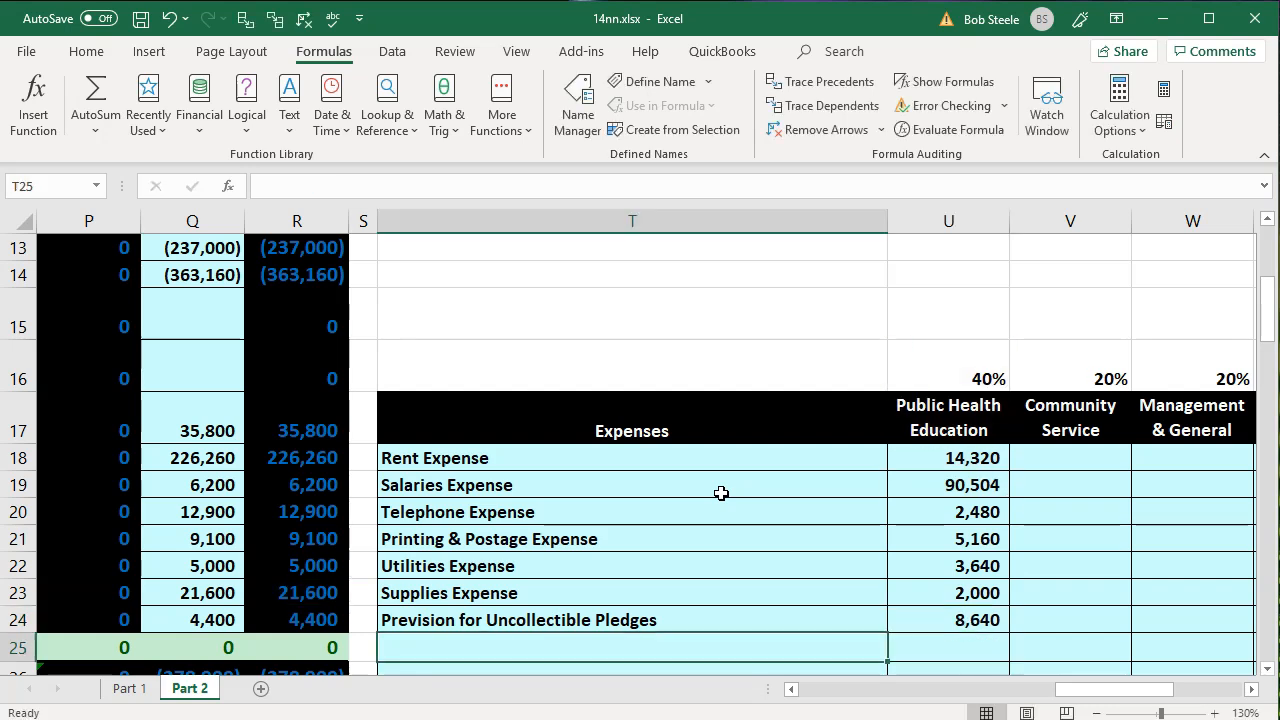
pyautogui.write('=')
pyautogui.press('Left')
pyautogui.press('Left')
pyautogui.press('Left')
pyautogui.press('Left')
pyautogui.press('Left')
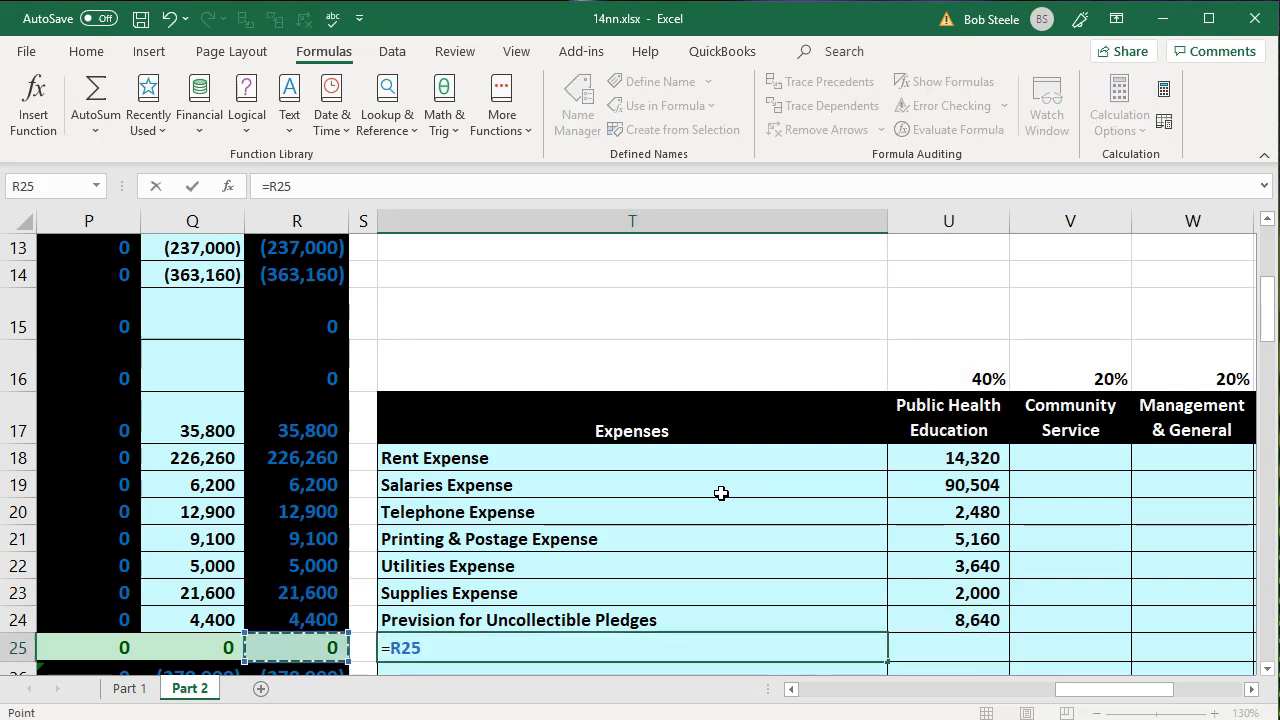
pyautogui.press('Up')
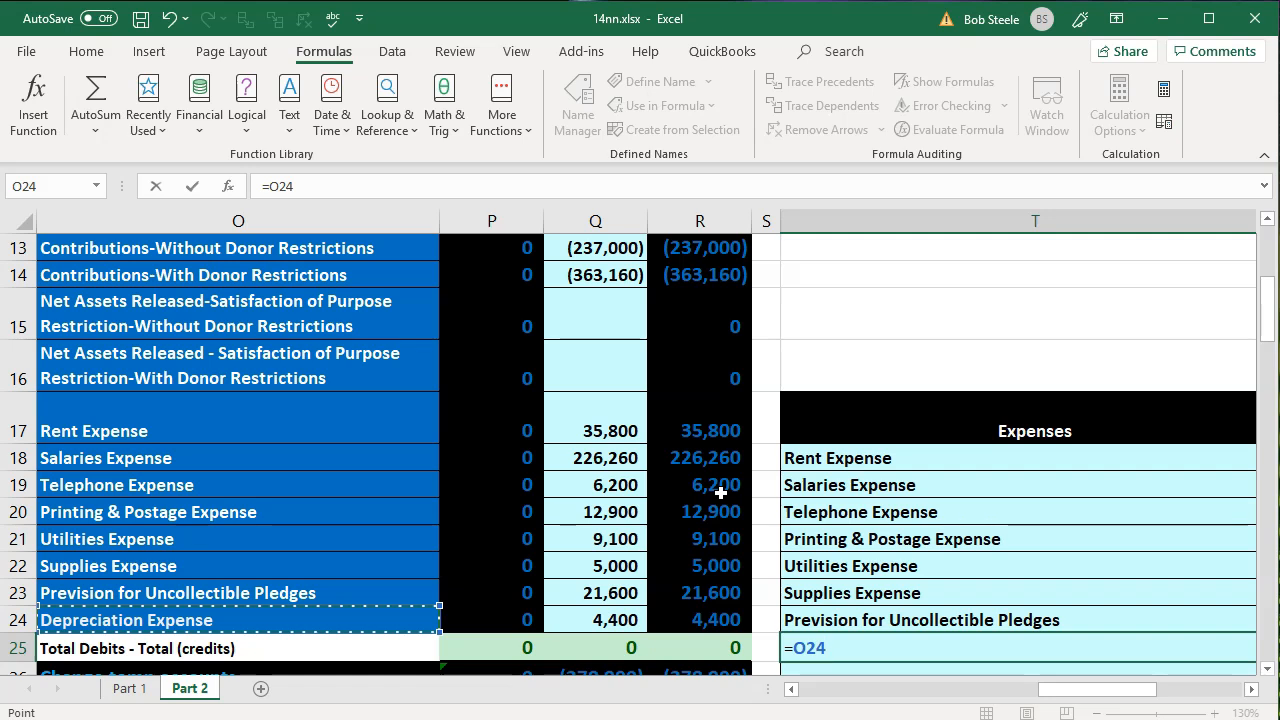
pyautogui.press('Return')
# - Calculate the Public Health Education share of depreciation expense in U25 with =R24*U16
pyautogui.press('Right')
pyautogui.press('Right')
pyautogui.press('Up')
pyautogui.press('Left')
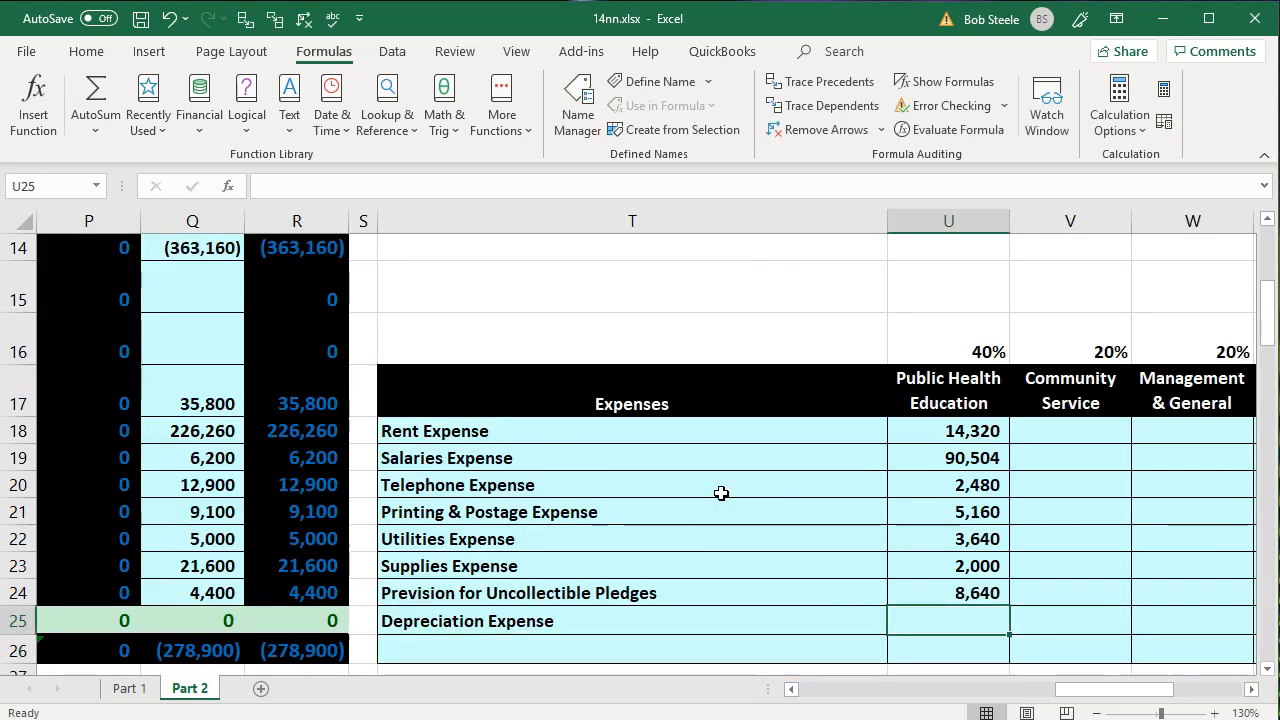
pyautogui.write('=')
pyautogui.press('Left')
pyautogui.press('Left')
pyautogui.press('Left')
pyautogui.press('Up')
pyautogui.write('*')
pyautogui.press('Up')
pyautogui.press('Up')
pyautogui.press('Up')
pyautogui.press('Up')
pyautogui.press('Up')
pyautogui.press('Up')
pyautogui.press('Up')
pyautogui.press('Up')
pyautogui.press('Up')
pyautogui.press('Return')
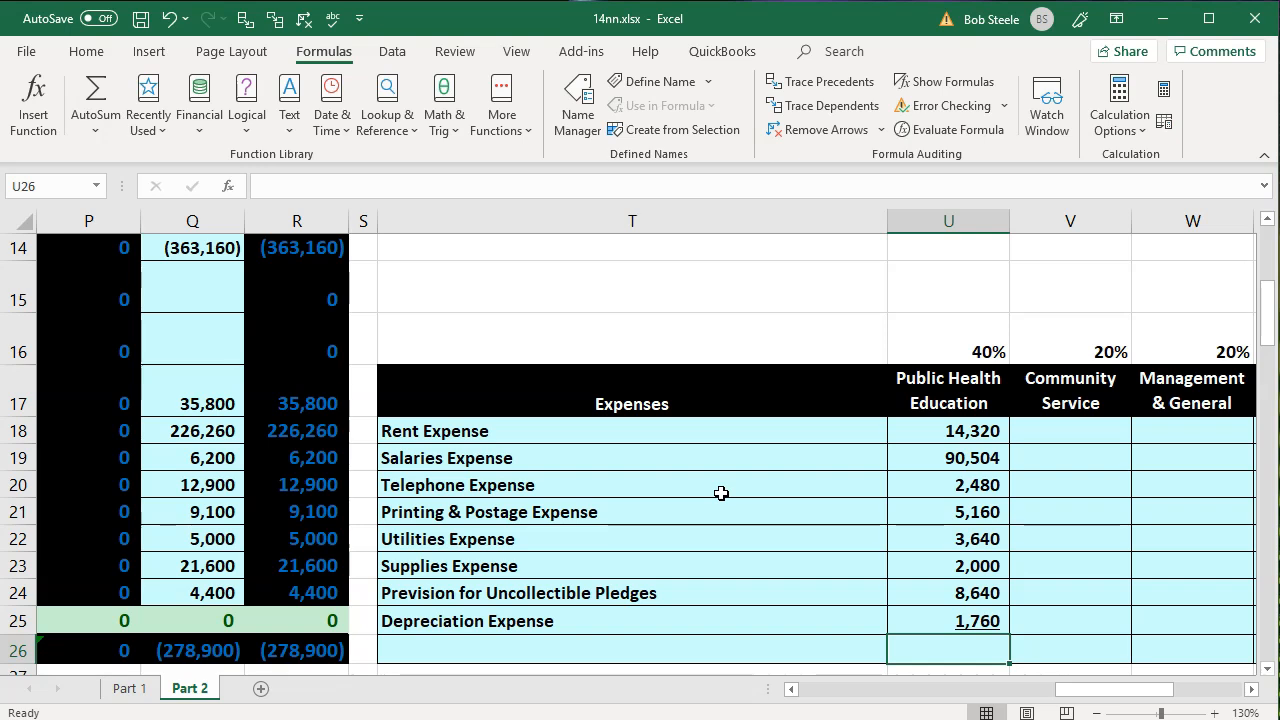
# - Clear the account names and Public Health Education amounts below the Rent Expense row, in T19:U25
pyautogui.moveTo(686, 466); pyautogui.dragTo(914, 620)
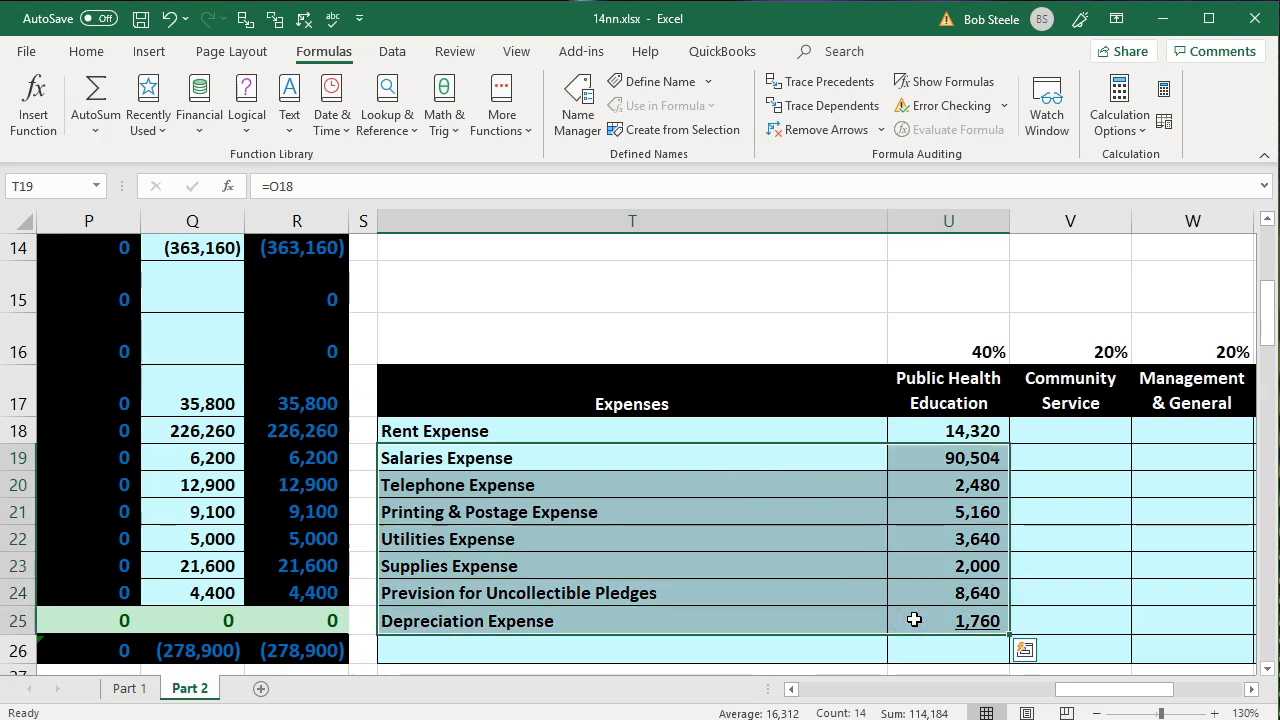
pyautogui.press('Delete')
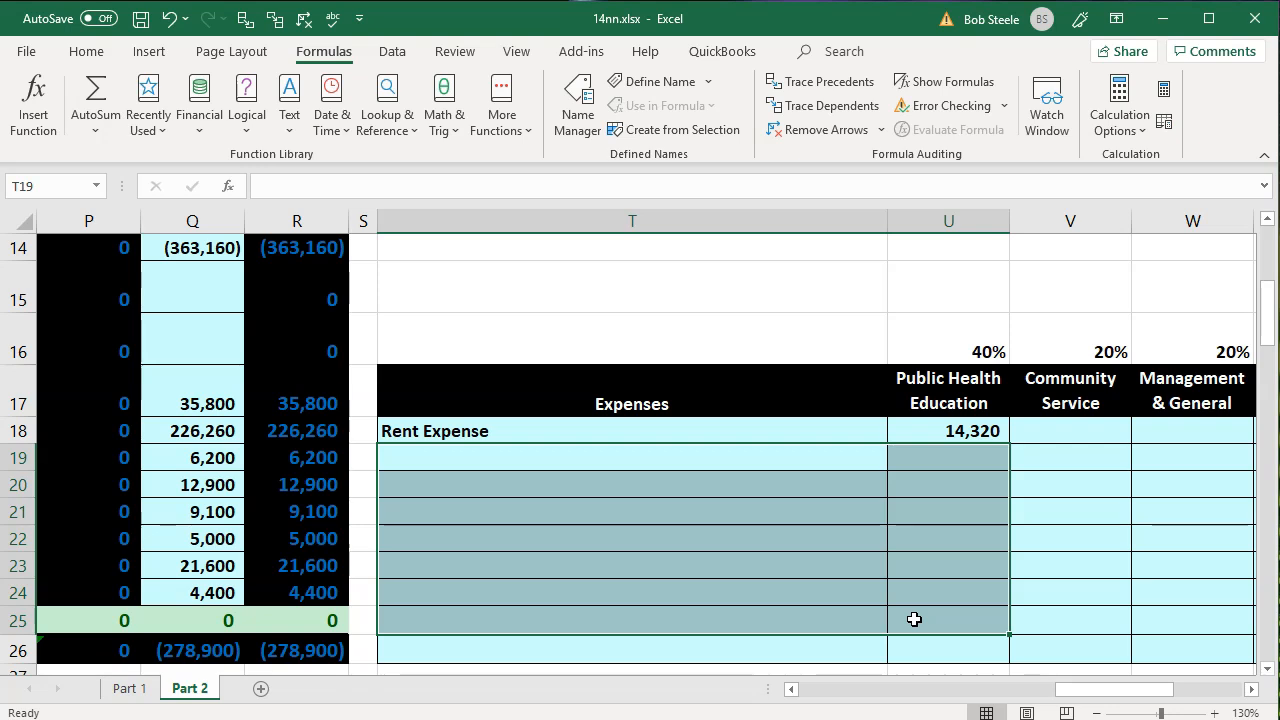
# - Fill the Rent Expense name link in T18 down through T25 to bring in the remaining expense account names
pyautogui.click(824, 433)
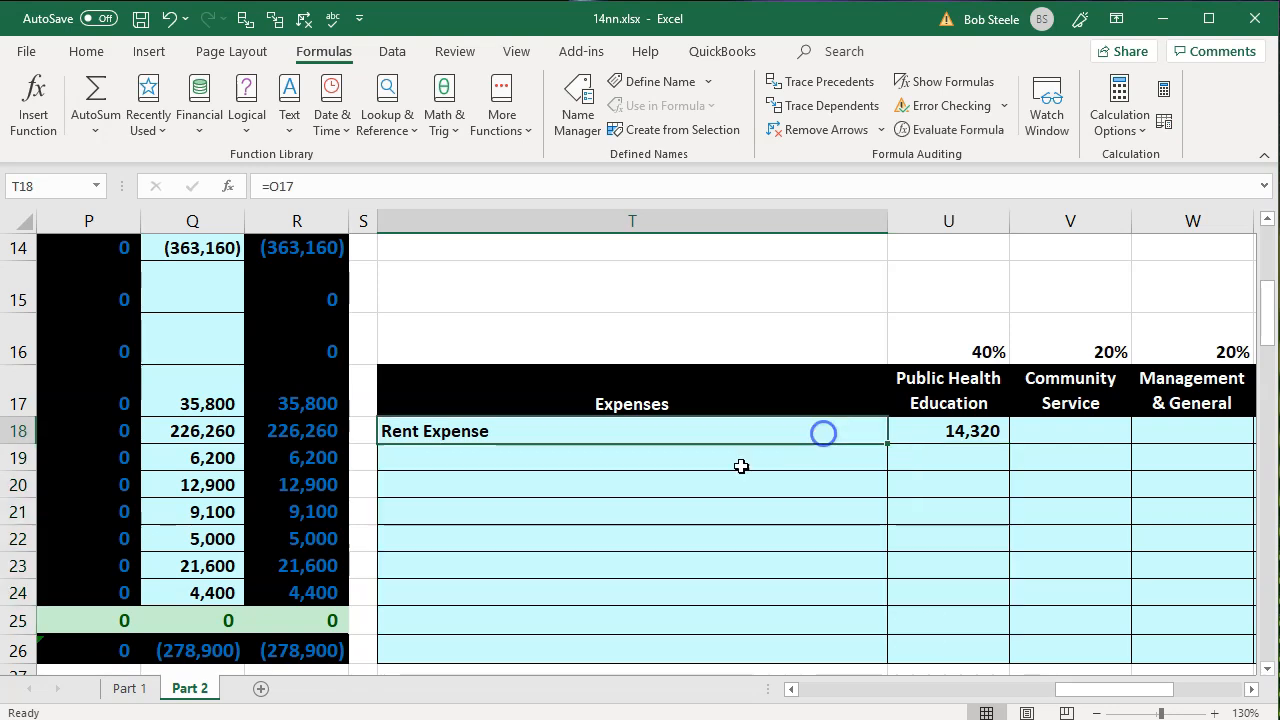
pyautogui.doubleClick(545, 434)
pyautogui.press('Escape')
pyautogui.click(547, 434)
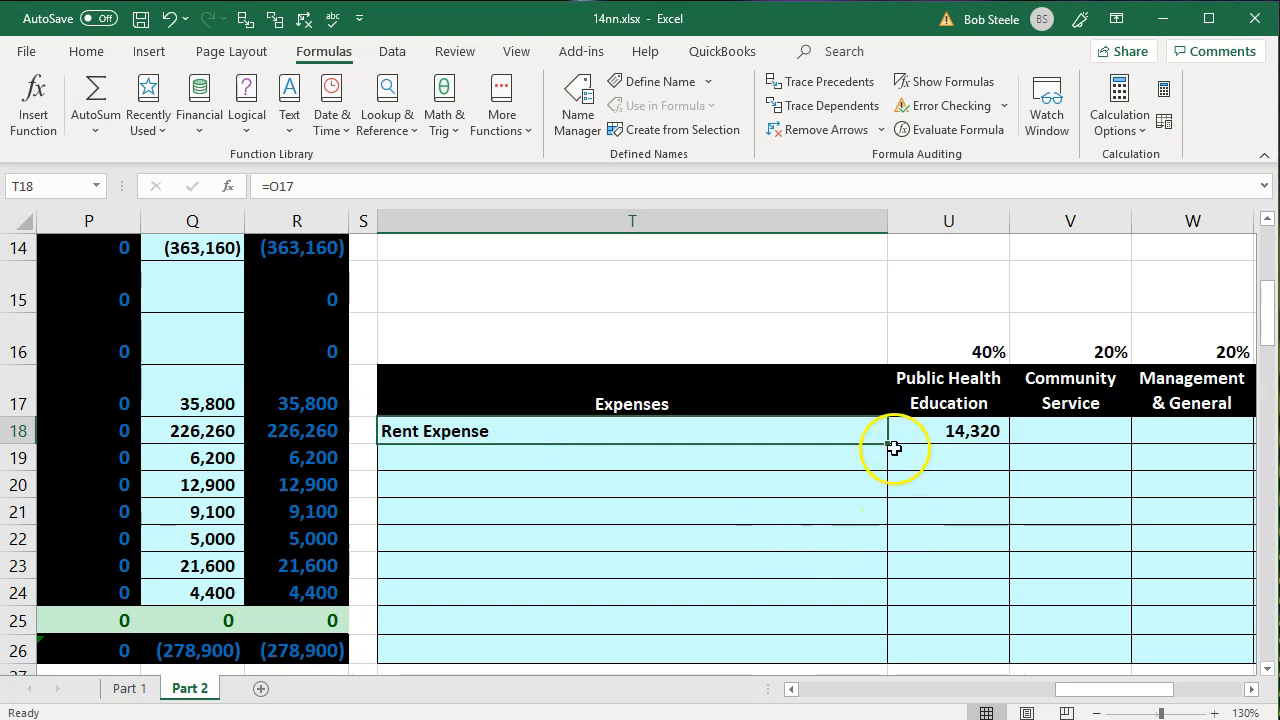
pyautogui.moveTo(889, 447); pyautogui.dragTo(876, 621)
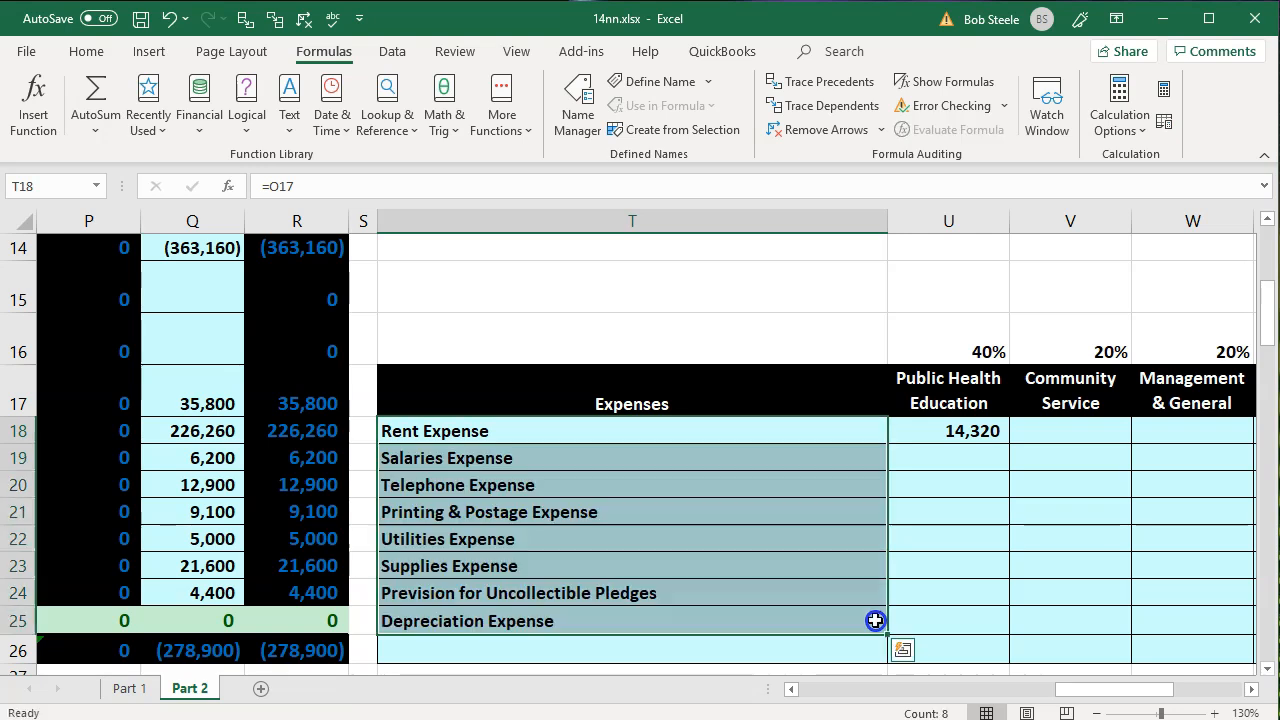
# - Try to fill the Public Health Education rent formula from U18 down to the Salaries Expense row in U19
pyautogui.click(942, 431)
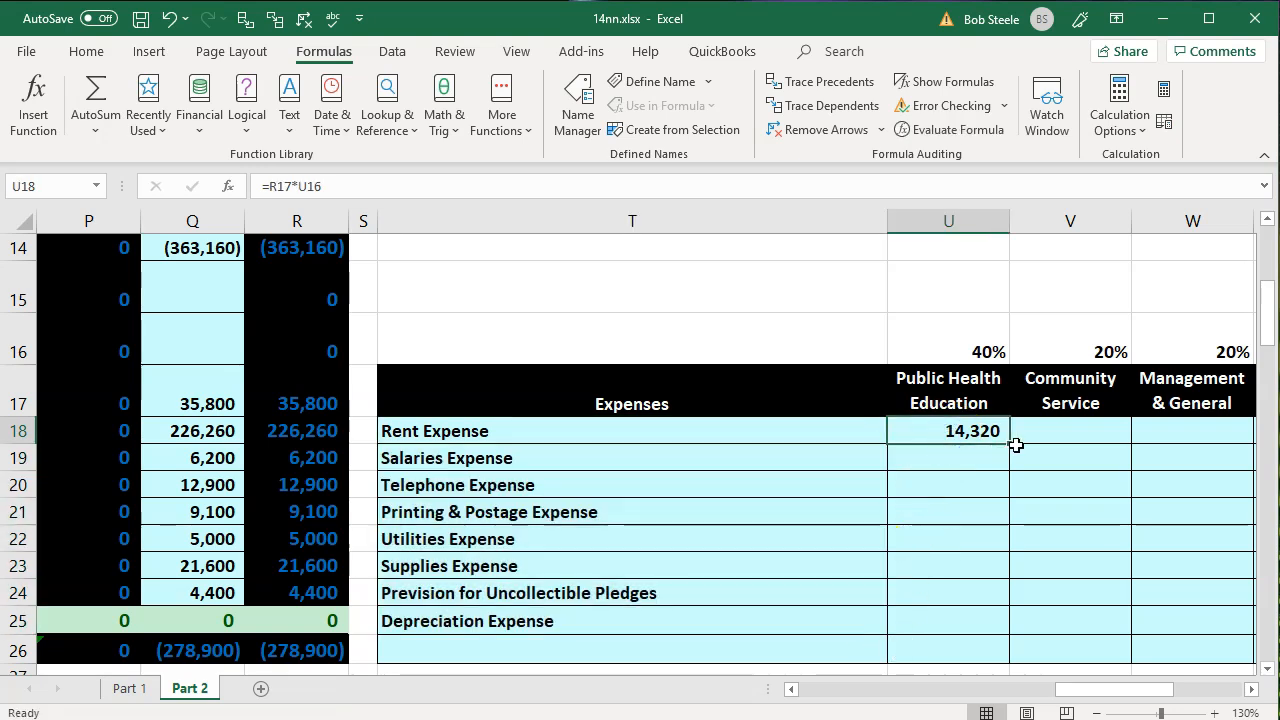
pyautogui.moveTo(1008, 446); pyautogui.dragTo(1008, 463)
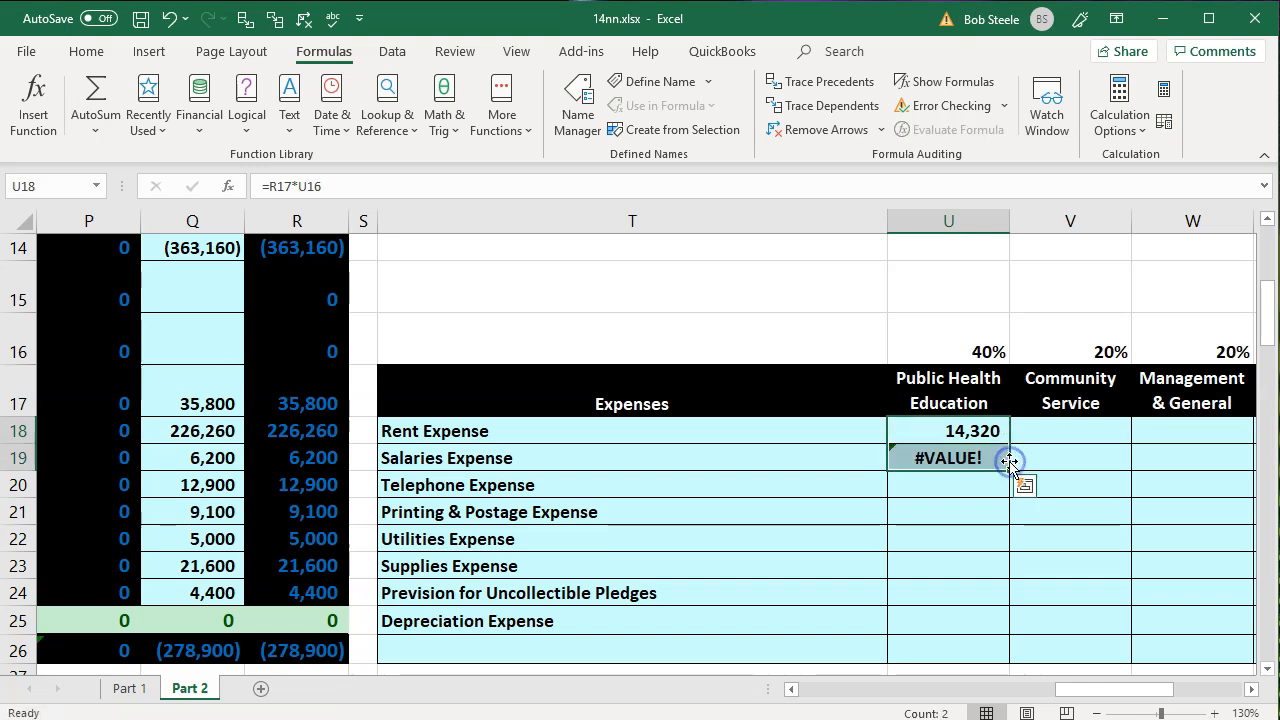
pyautogui.click(909, 552)
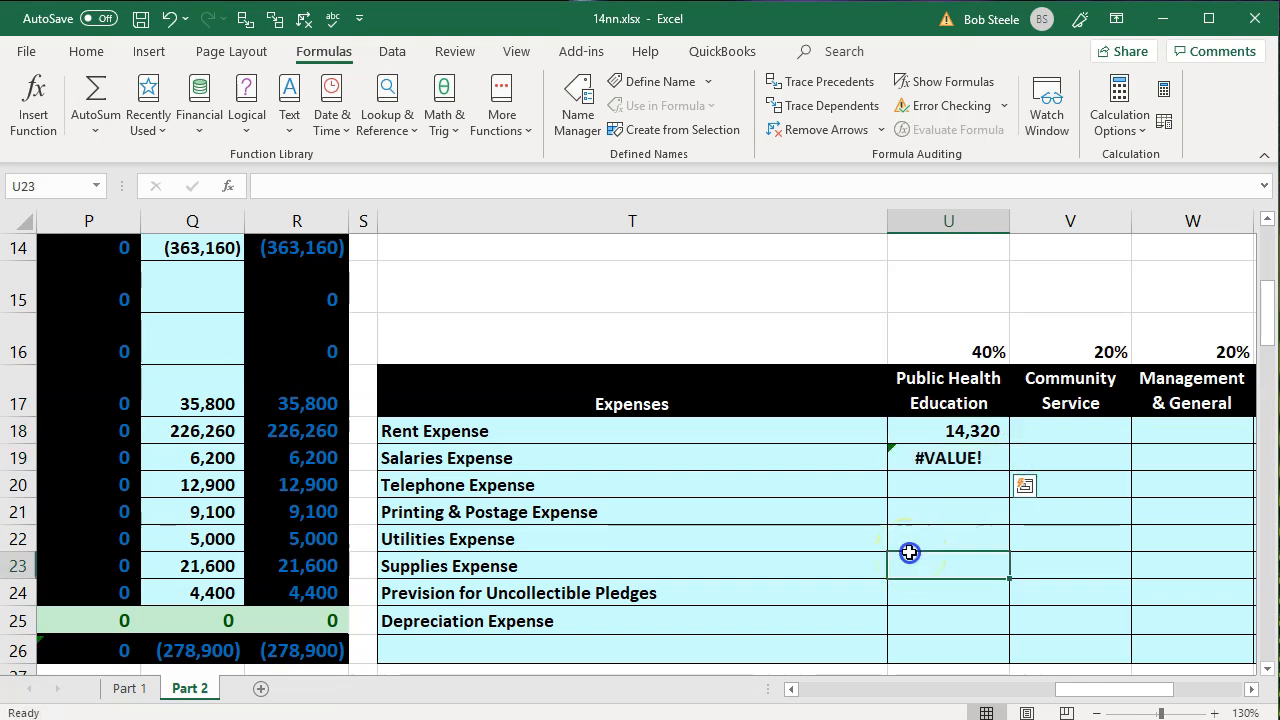
pyautogui.doubleClick(934, 458)
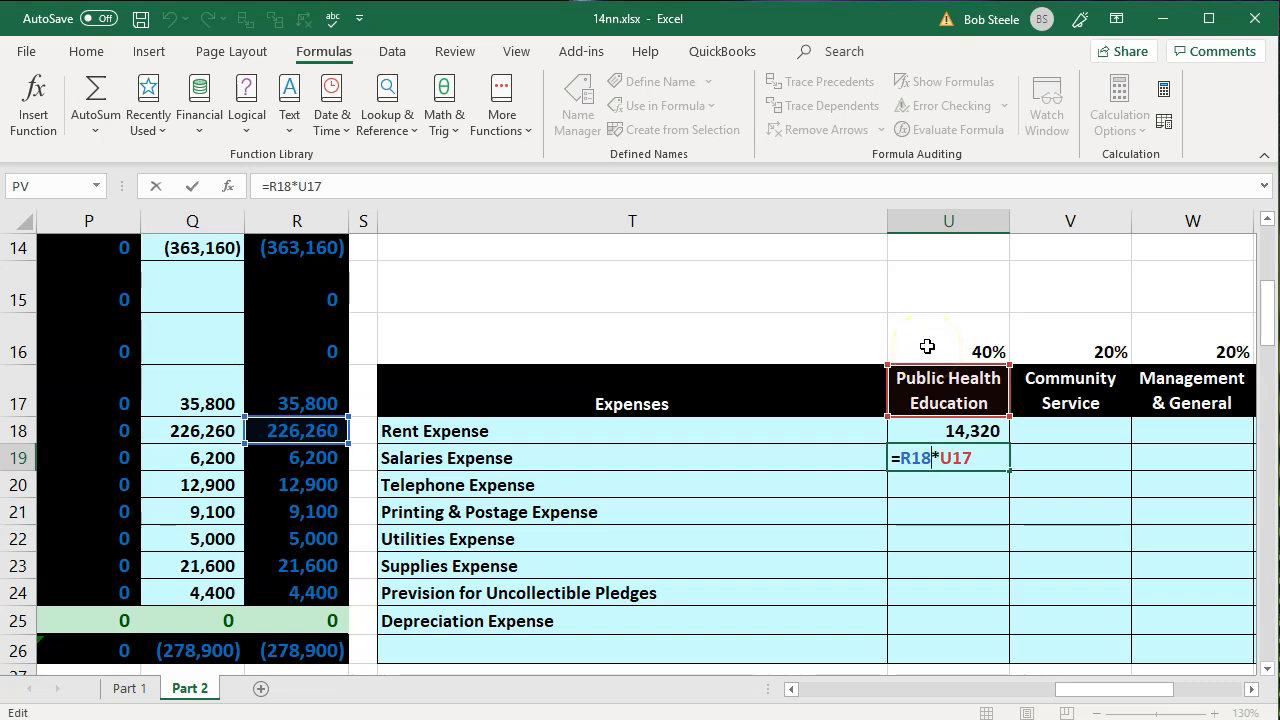
pyautogui.press('Return')
pyautogui.press('Up')
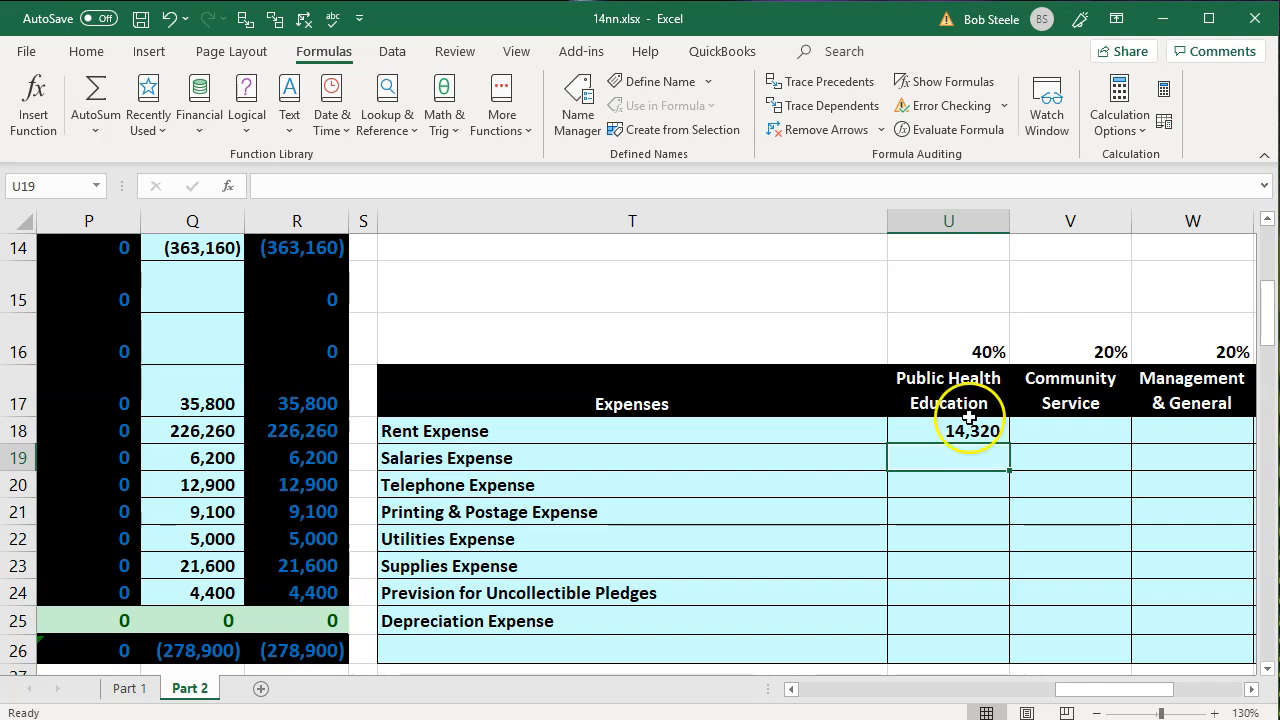
pyautogui.press('Up')
pyautogui.press('Up')
pyautogui.press('Up')
# - Make the percentage reference in the U18 rent formula absolute so it reads =R17*$U$16
pyautogui.doubleClick(970, 430)
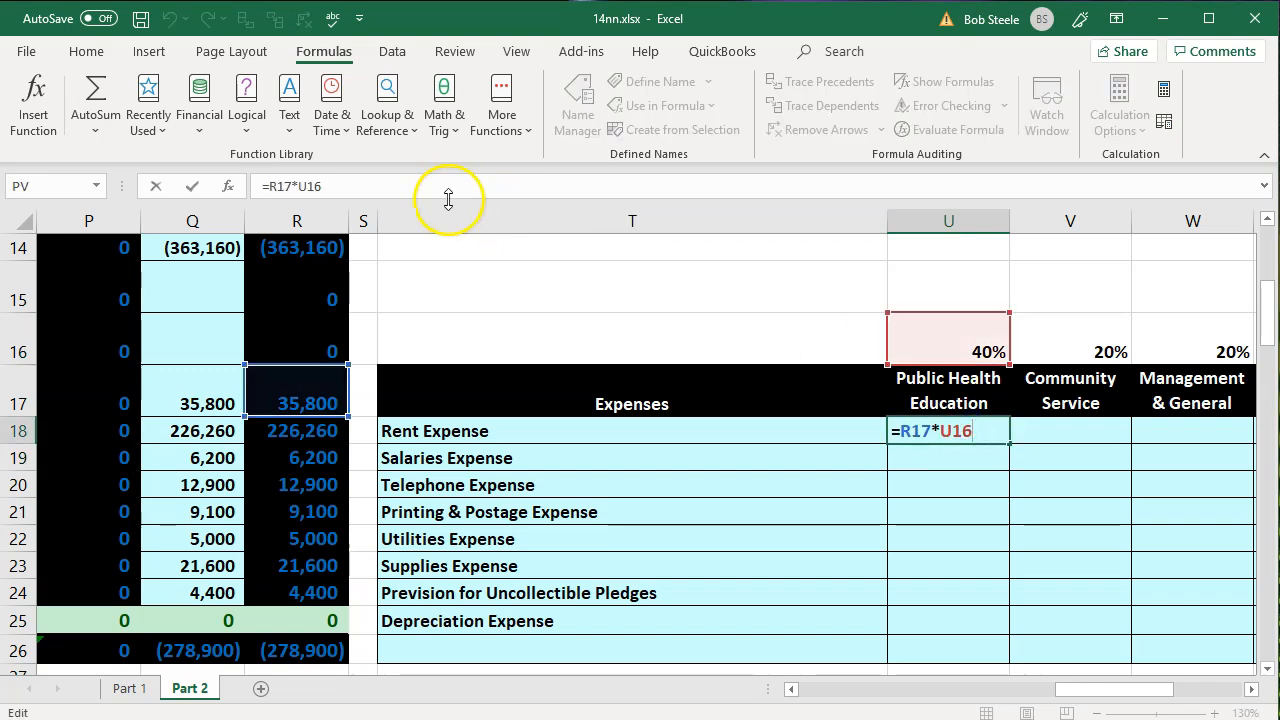
pyautogui.click(962, 428)
pyautogui.press('F4')
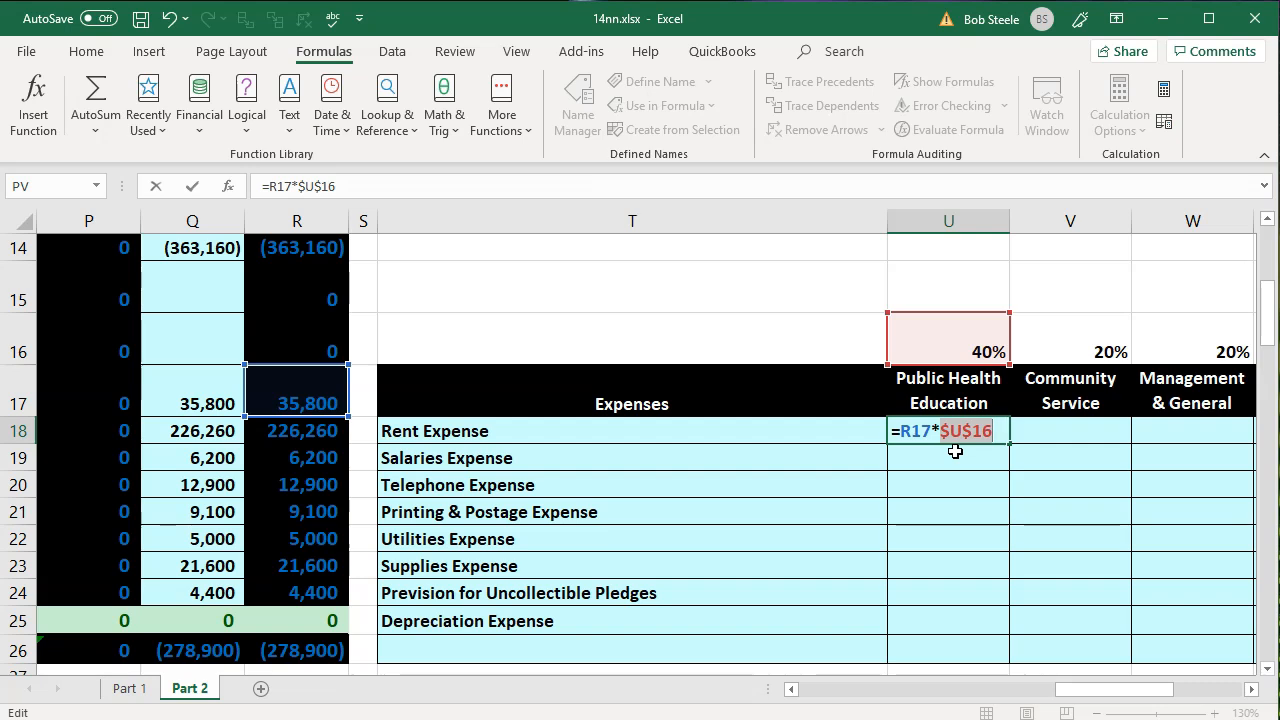
pyautogui.press('Return')
# - Fill the Public Health Education formula from U18 down through the Depreciation Expense row in U25, checking the copied references in U19
pyautogui.click(975, 436)
pyautogui.moveTo(1012, 445); pyautogui.dragTo(1009, 464)
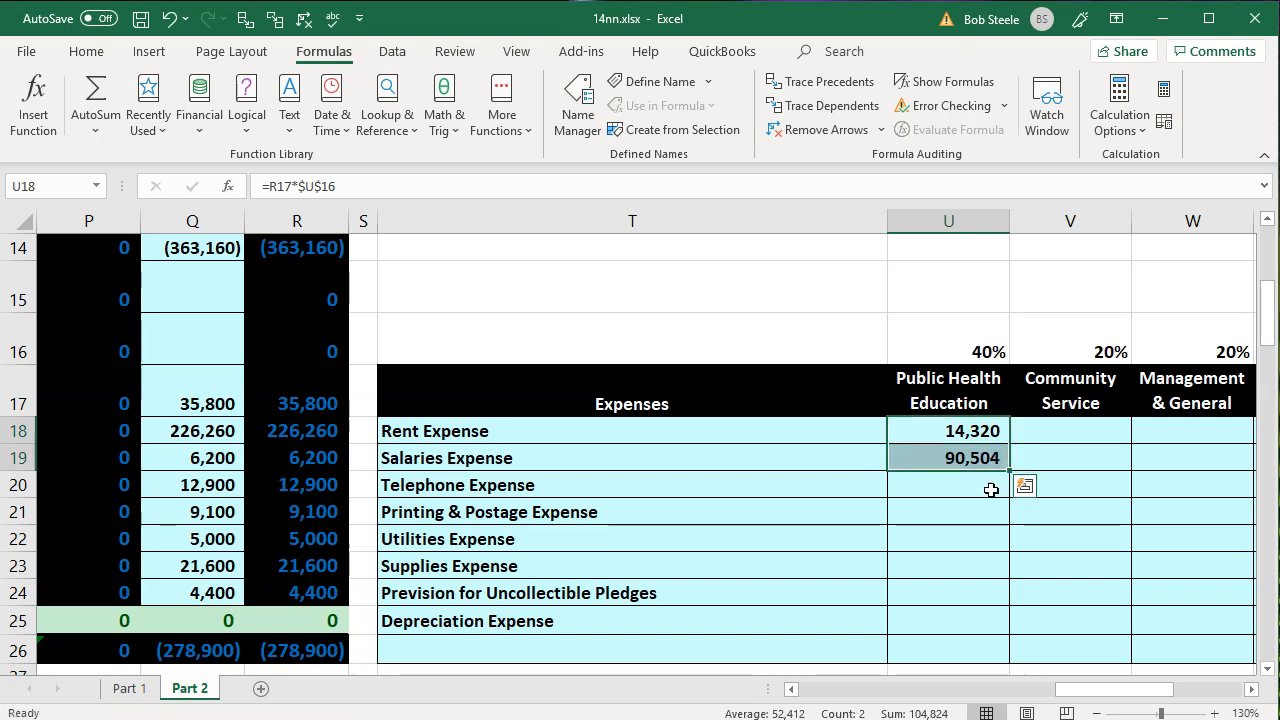
pyautogui.doubleClick(960, 459)
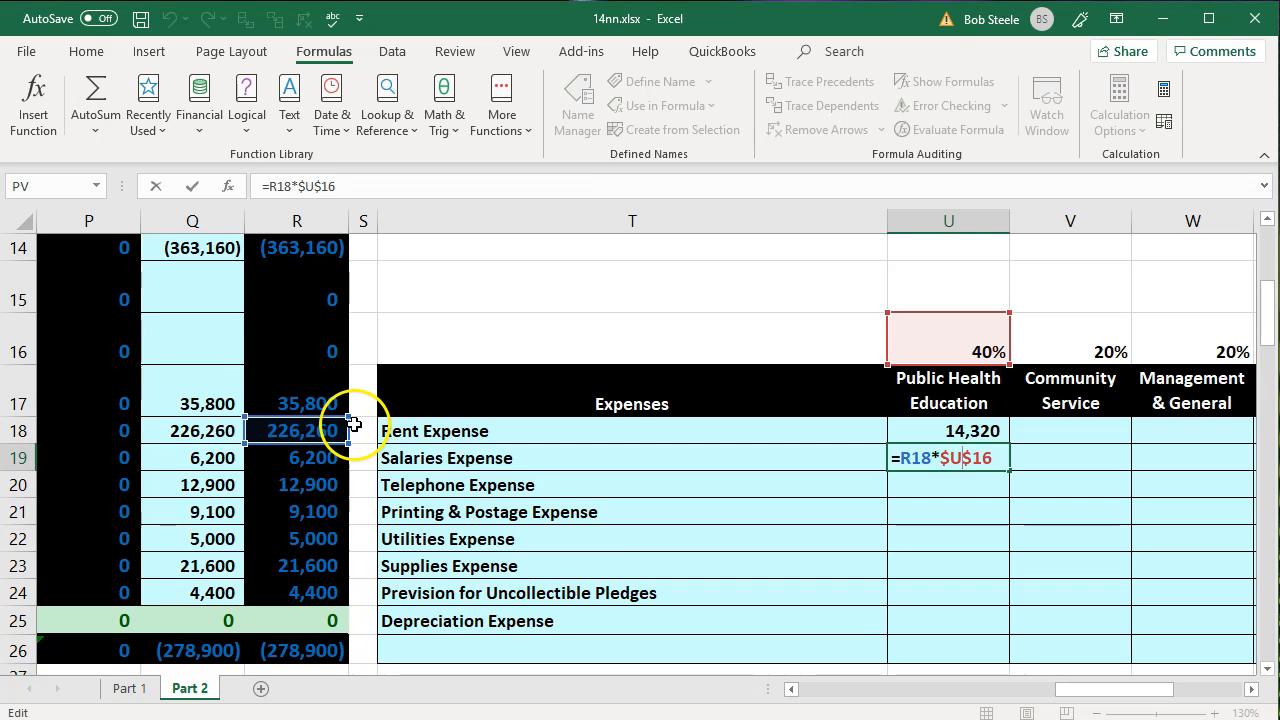
pyautogui.press('Return')
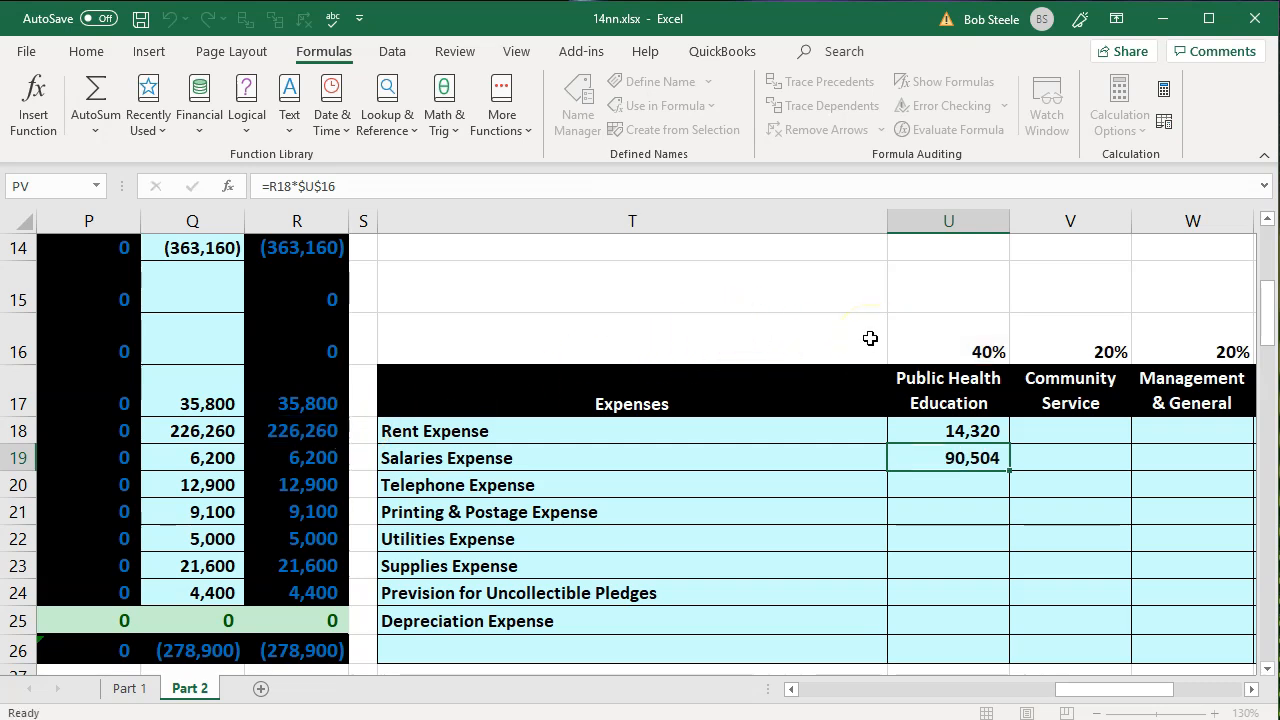
pyautogui.click(983, 460)
pyautogui.moveTo(1006, 470); pyautogui.dragTo(989, 633)
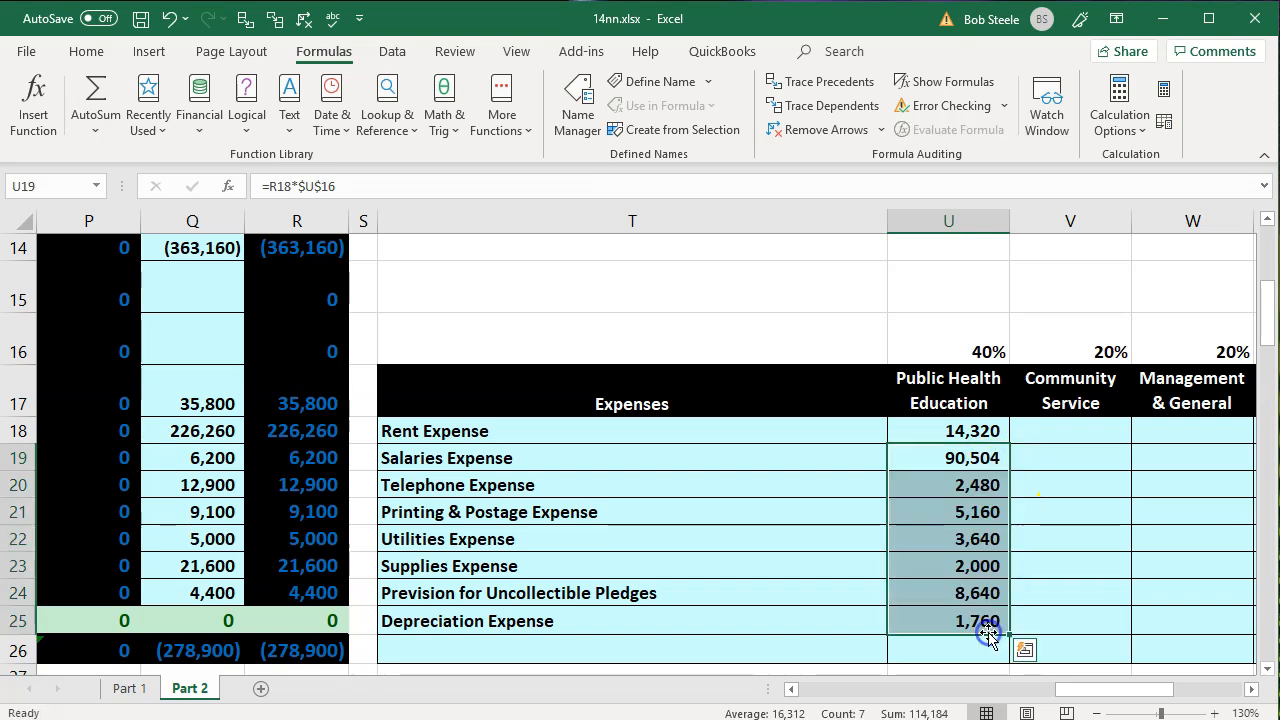
# - Calculate the Community Service share of rent expense in V18 with =R17*V16
pyautogui.click(1041, 435)
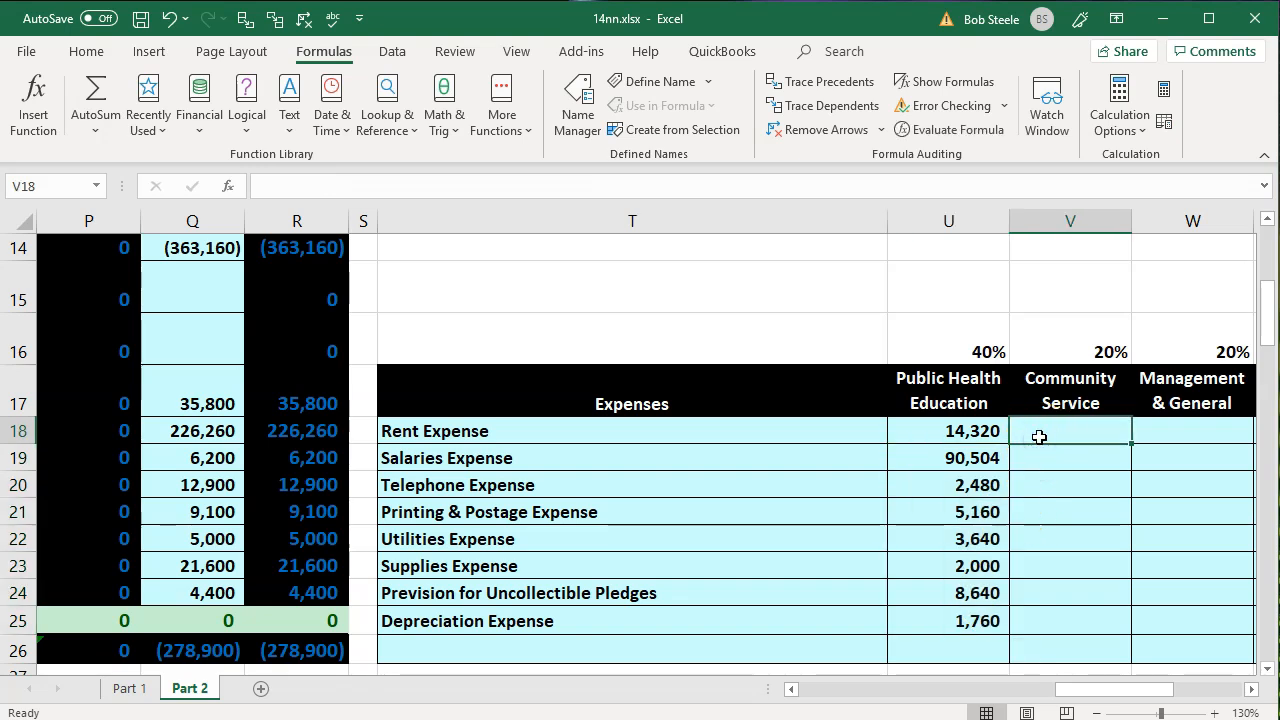
pyautogui.write('=')
pyautogui.press('Left')
pyautogui.press('Left')
pyautogui.press('Left')
pyautogui.press('Left')
pyautogui.press('Up')
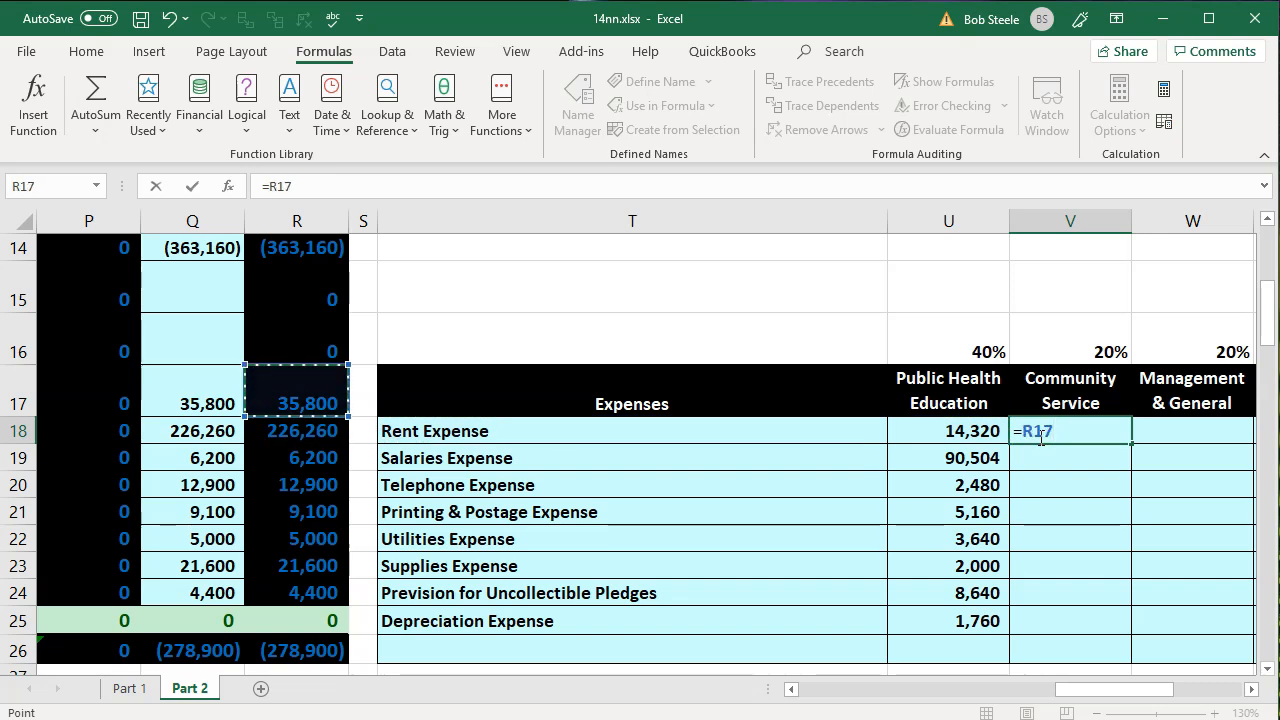
pyautogui.write('*')
pyautogui.press('Up')
pyautogui.press('Up')
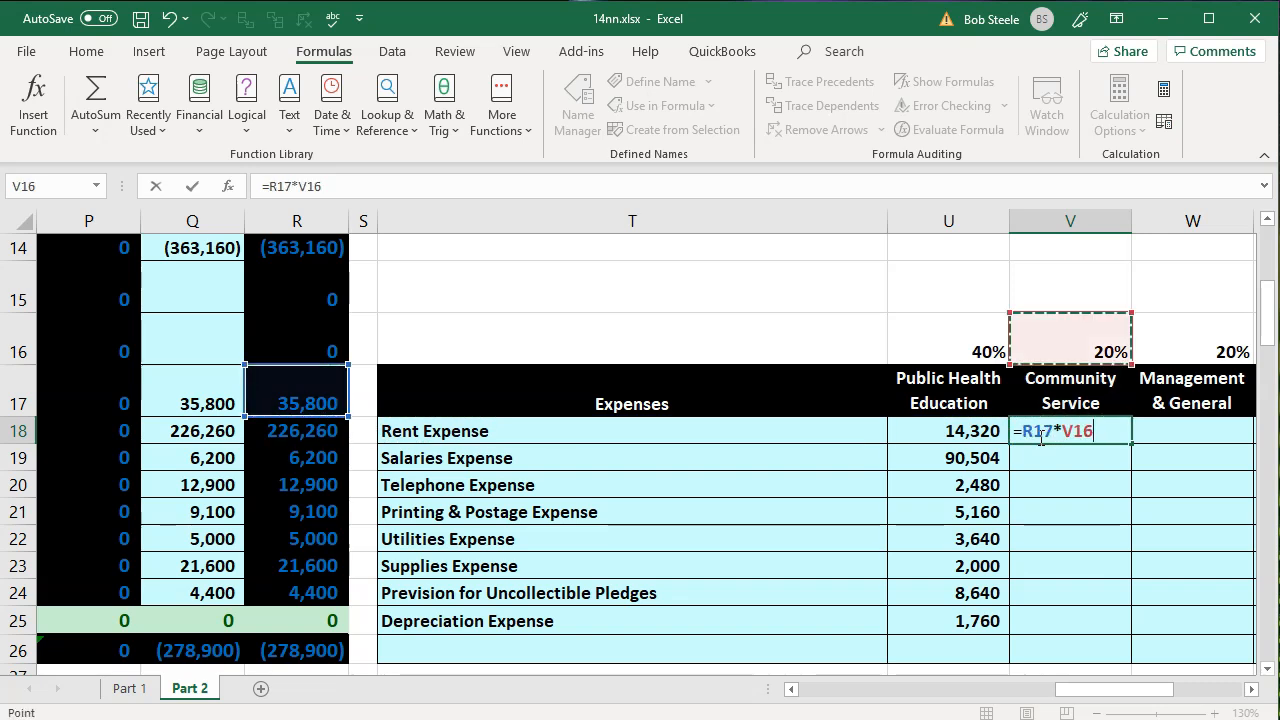
pyautogui.press('Return')
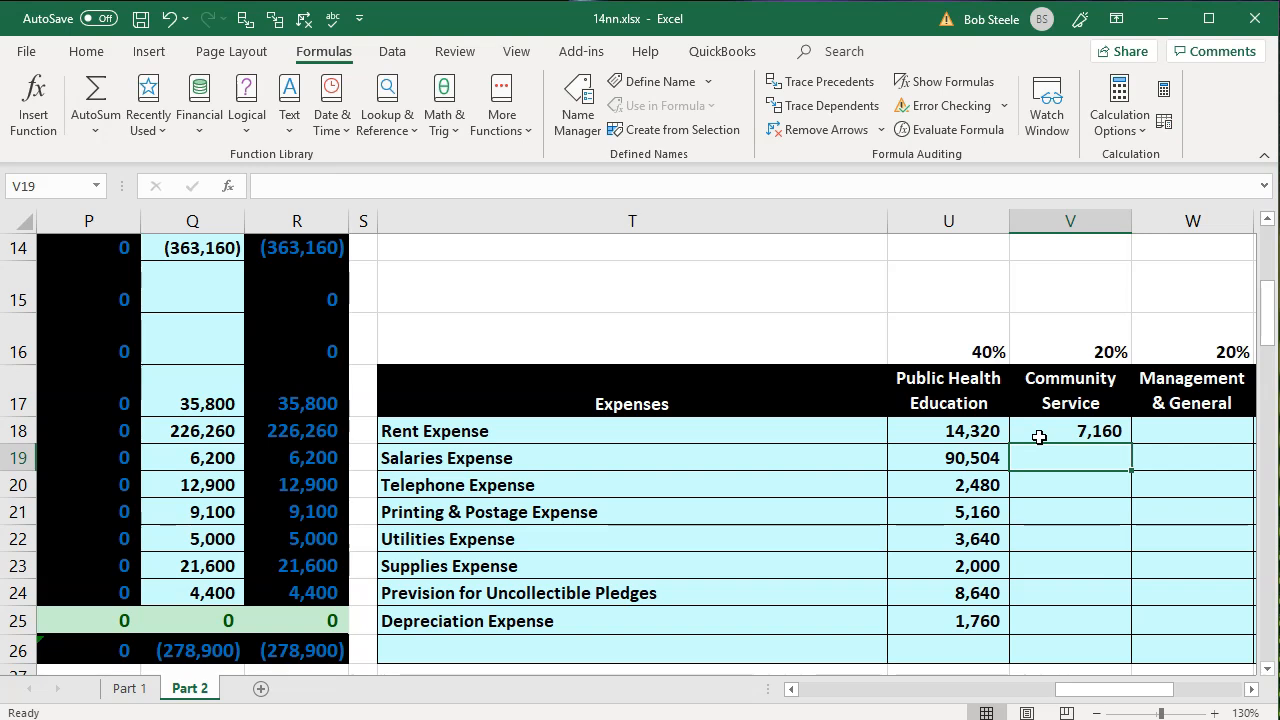
# - Change the V18 formula to =R17*$V$16 and fill it down through V25 for the remaining expenses
pyautogui.click(1071, 432)
pyautogui.doubleClick(1071, 432)
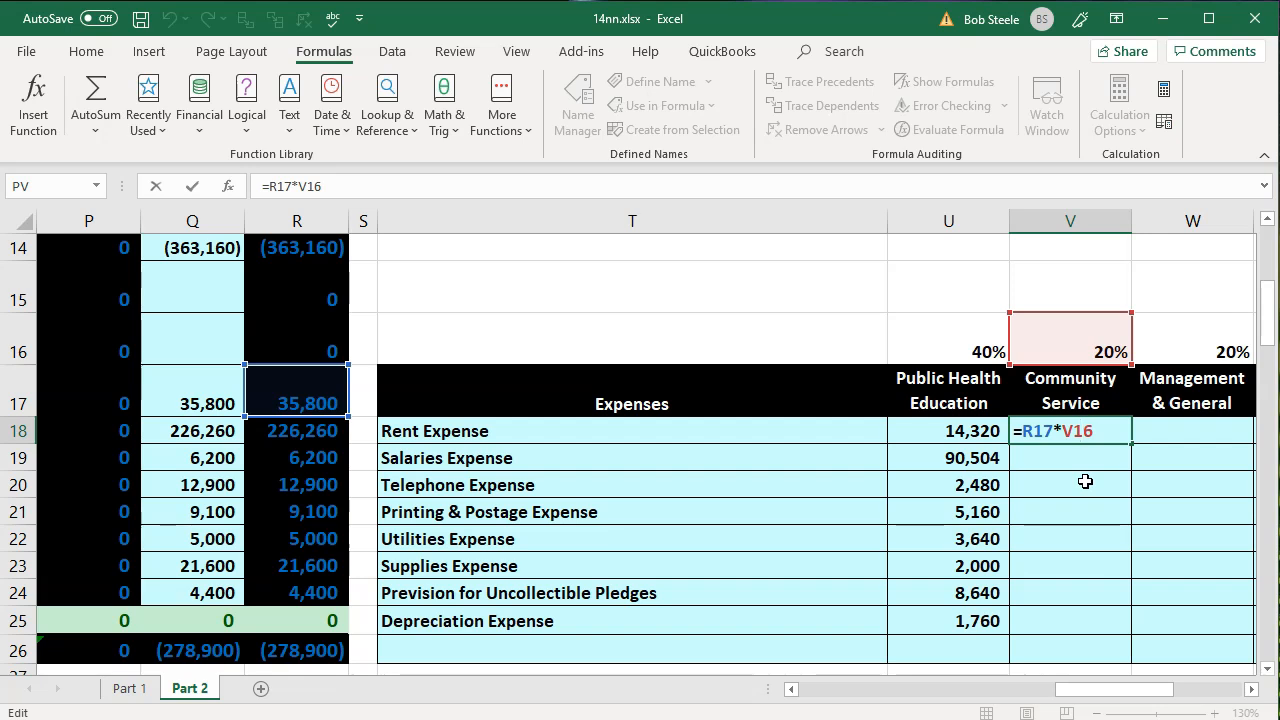
pyautogui.press('F4')
pyautogui.press('Return')
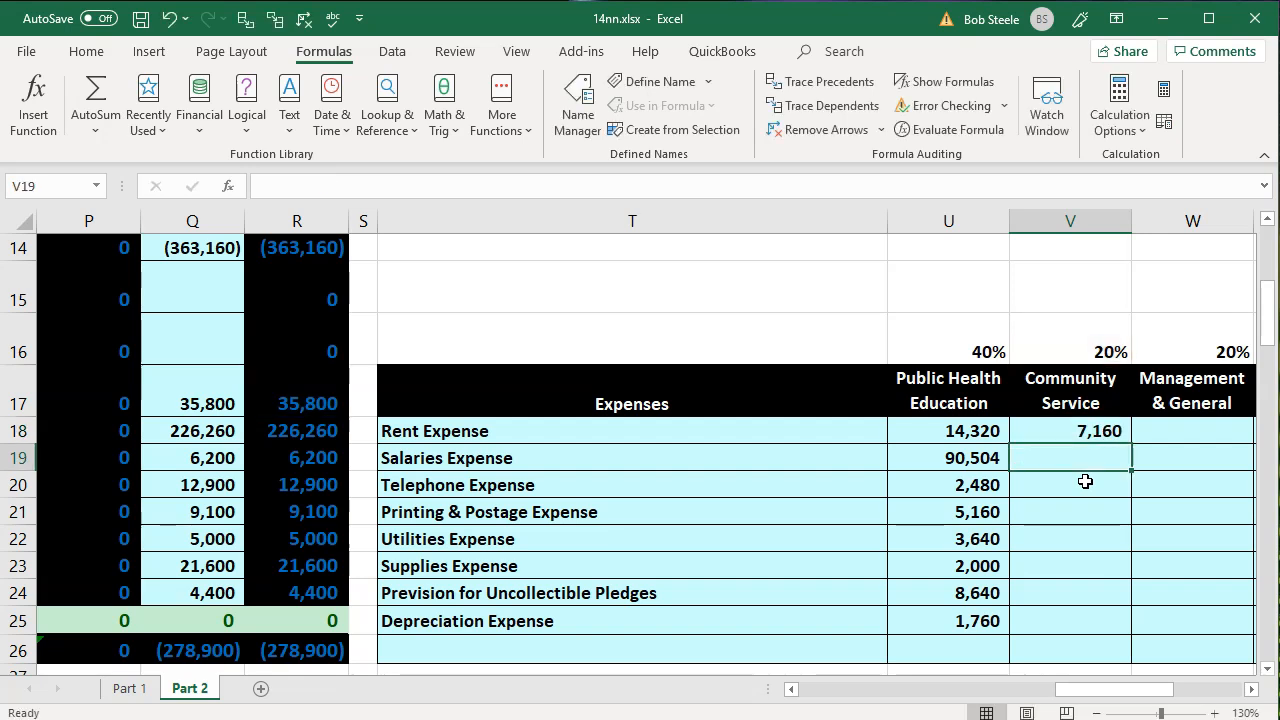
pyautogui.click(1090, 432)
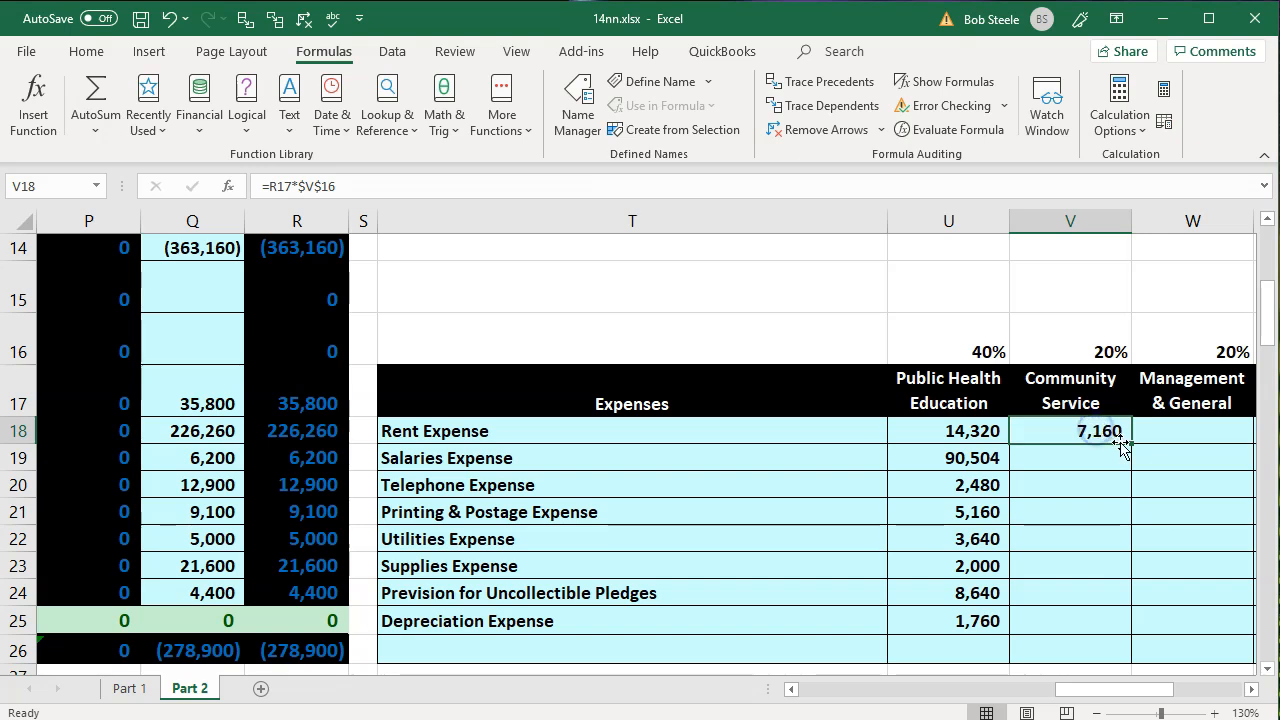
pyautogui.moveTo(1130, 443); pyautogui.dragTo(1133, 629)
# - Calculate the Management & General share of rent expense in W18 with =R17*W16
pyautogui.click(1092, 430)
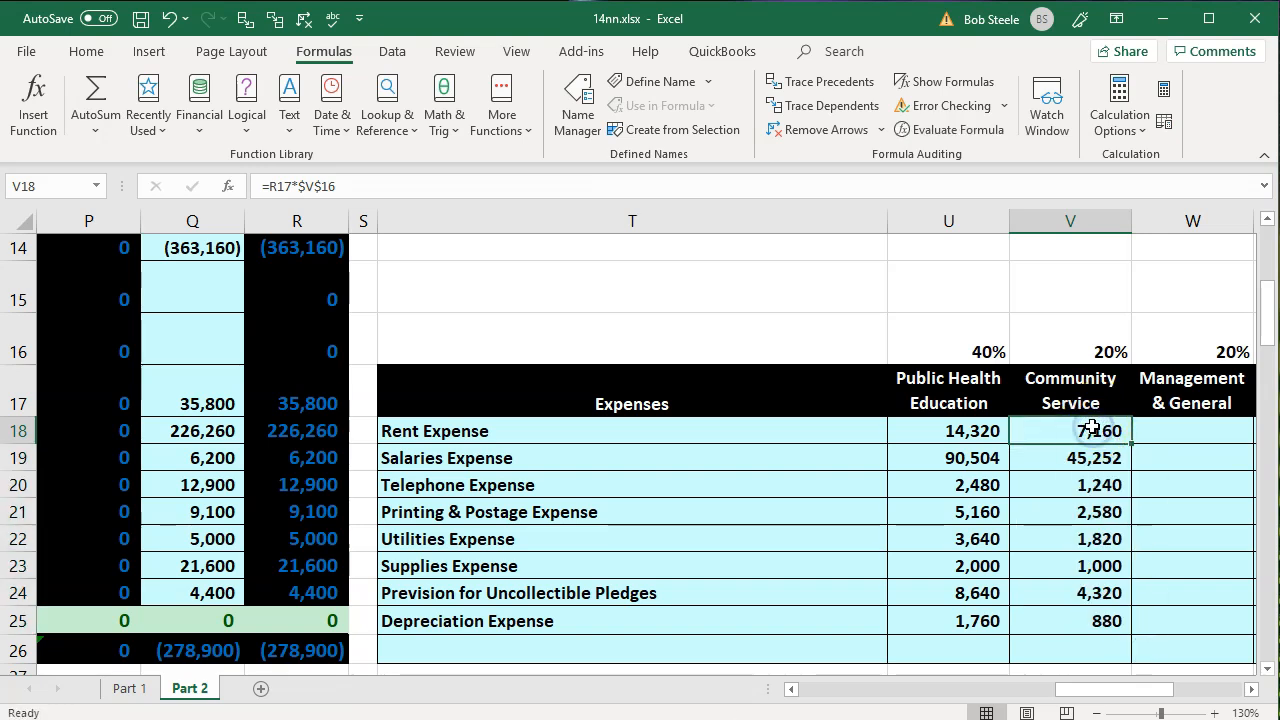
pyautogui.press('Right')
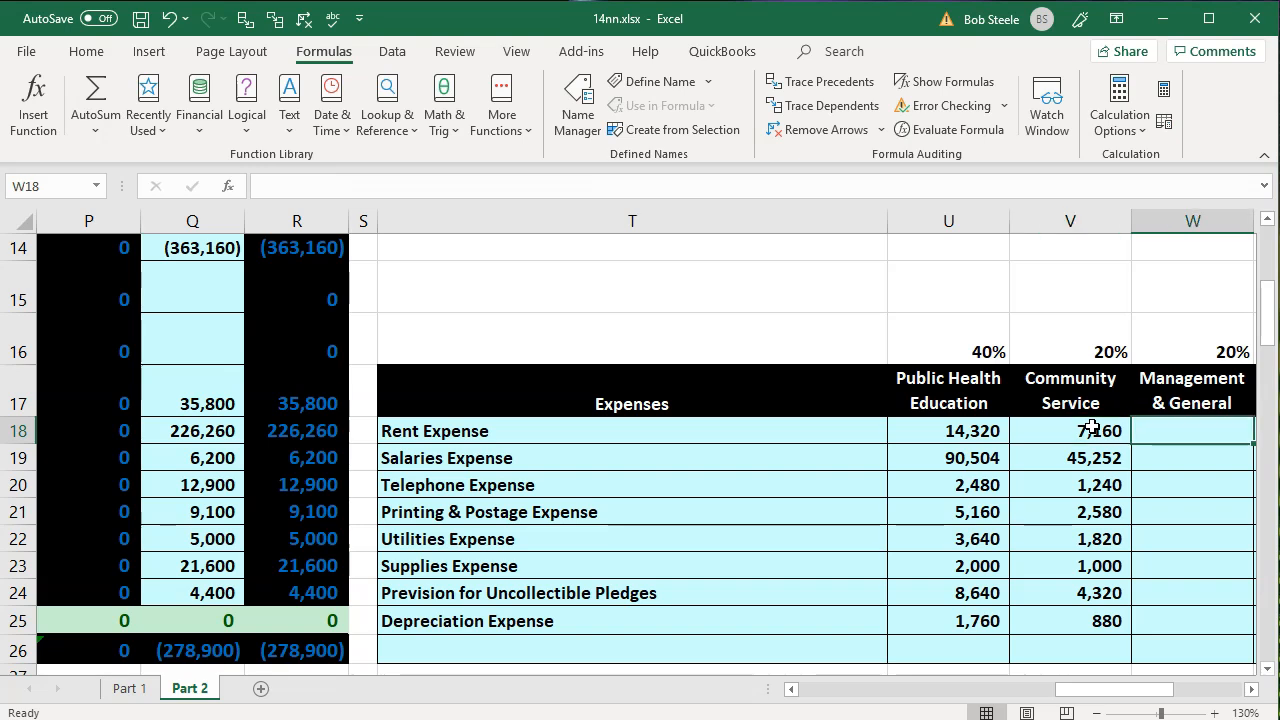
pyautogui.write('=')
pyautogui.press('Left')
pyautogui.press('Left')
pyautogui.press('Left')
pyautogui.press('Left')
pyautogui.press('Left')
pyautogui.press('Up')
pyautogui.write('*')
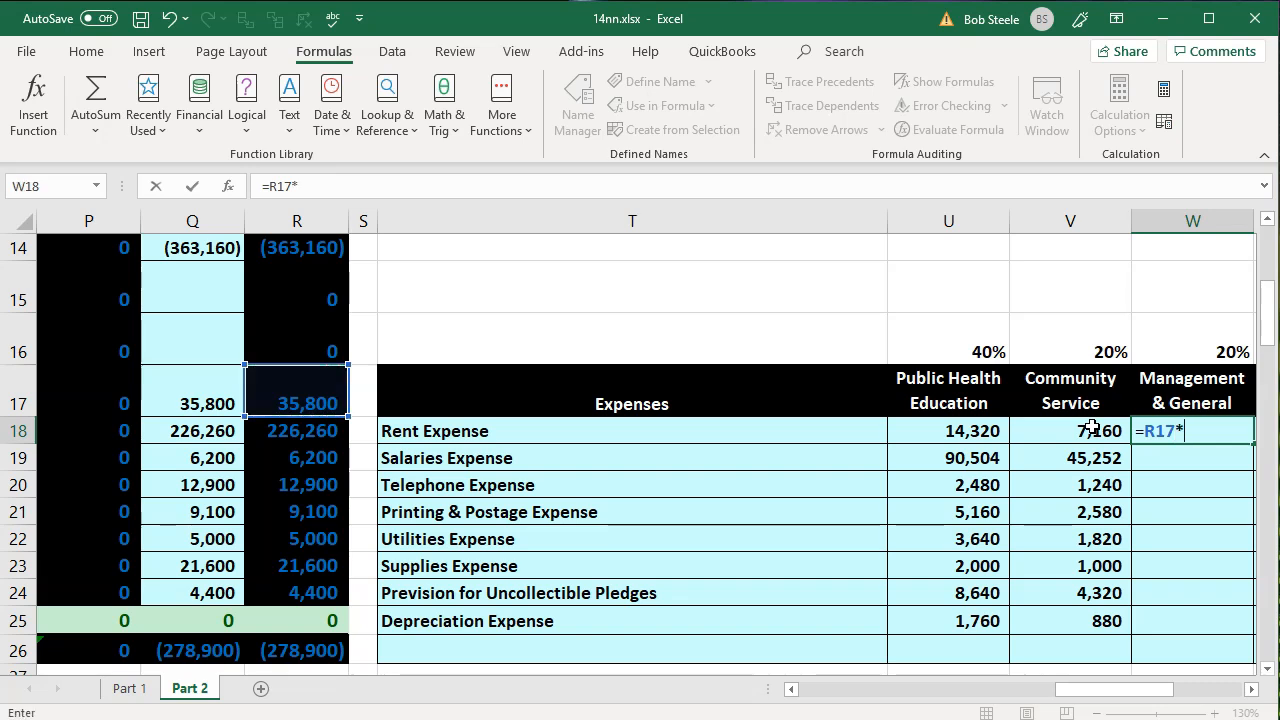
pyautogui.press('Up')
pyautogui.press('Up')
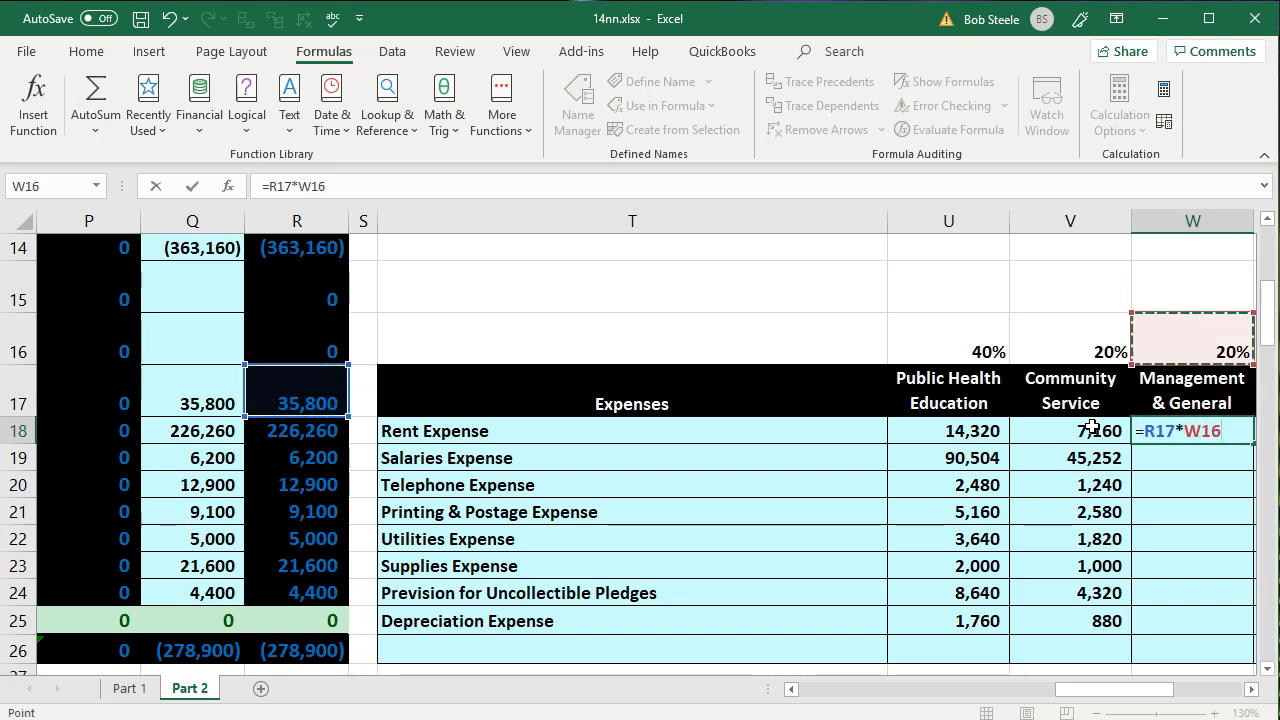
pyautogui.press('Return')
# - Change the W18 formula to =R17*$W$16 and fill it down through W25 for the remaining expenses
pyautogui.press('Up')
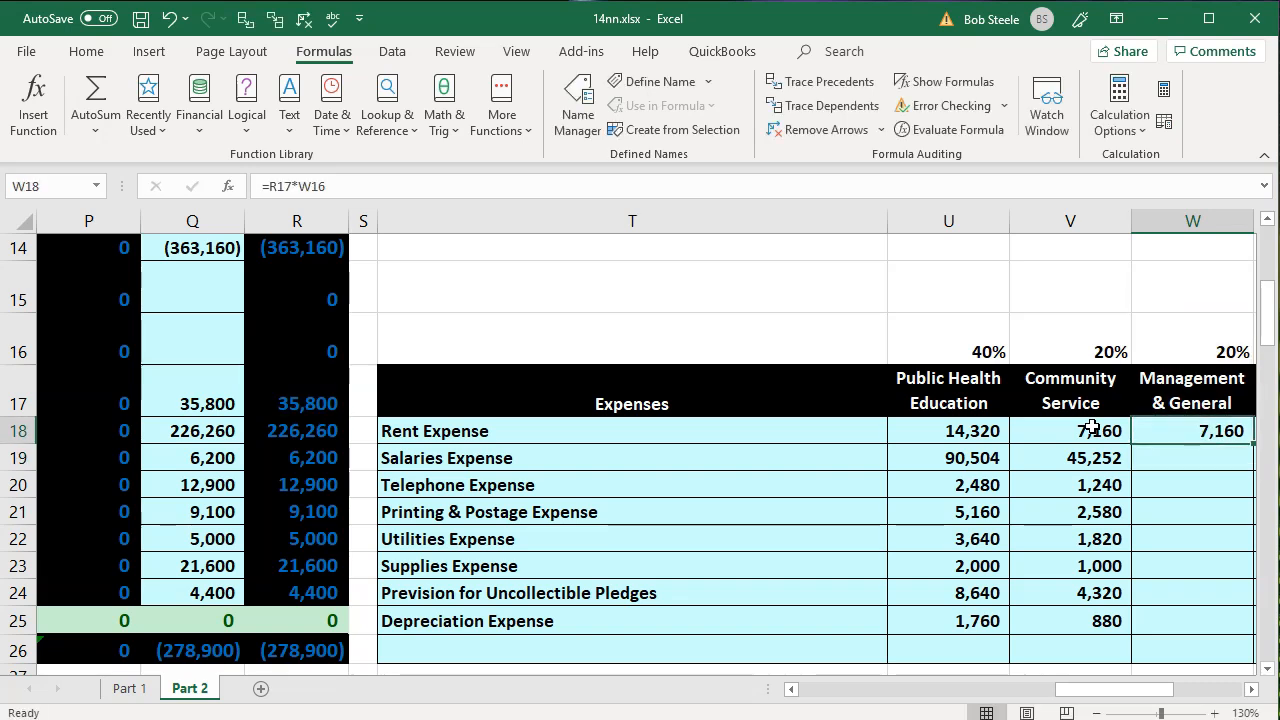
pyautogui.doubleClick(1192, 426)
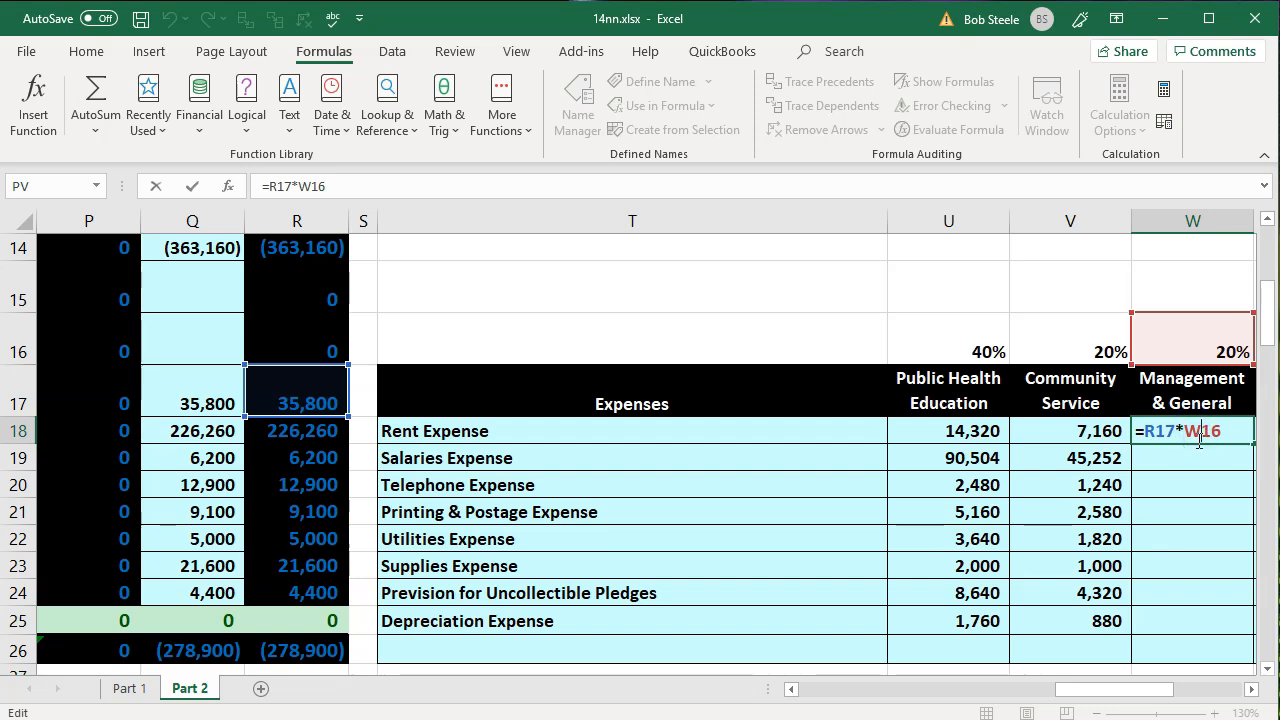
pyautogui.press('F4')
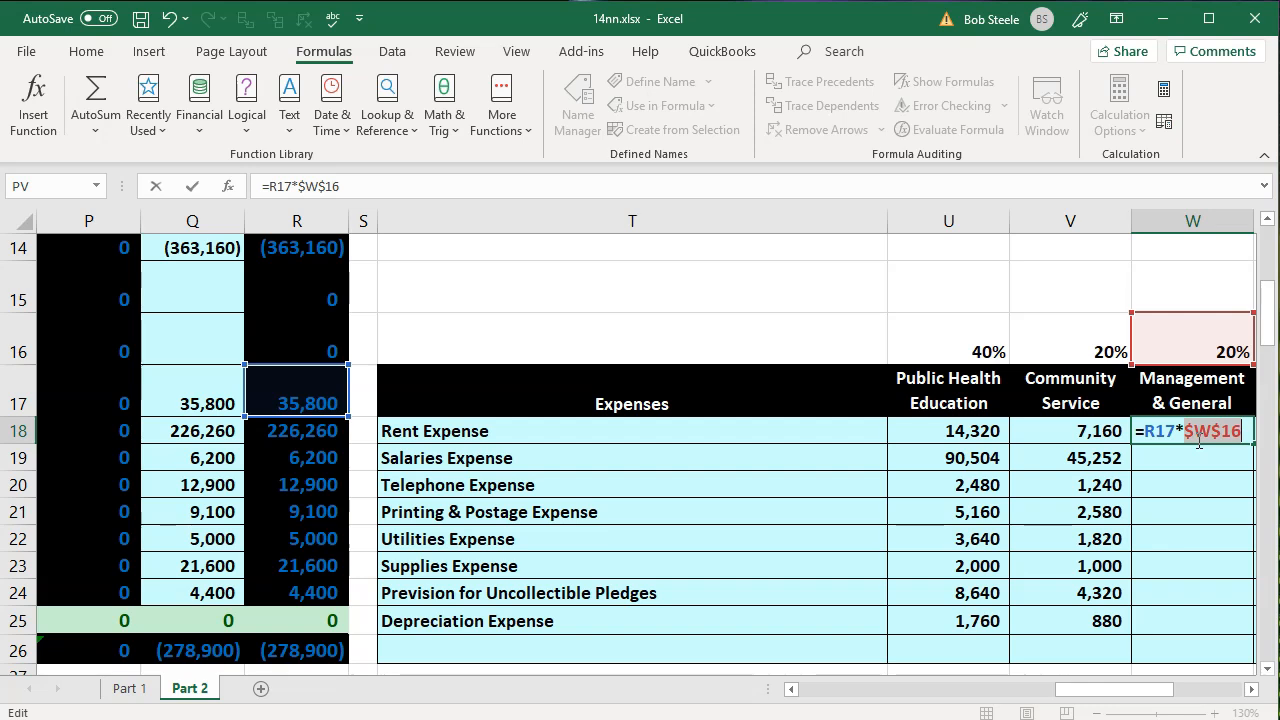
pyautogui.press('Return')
pyautogui.click(1197, 440)
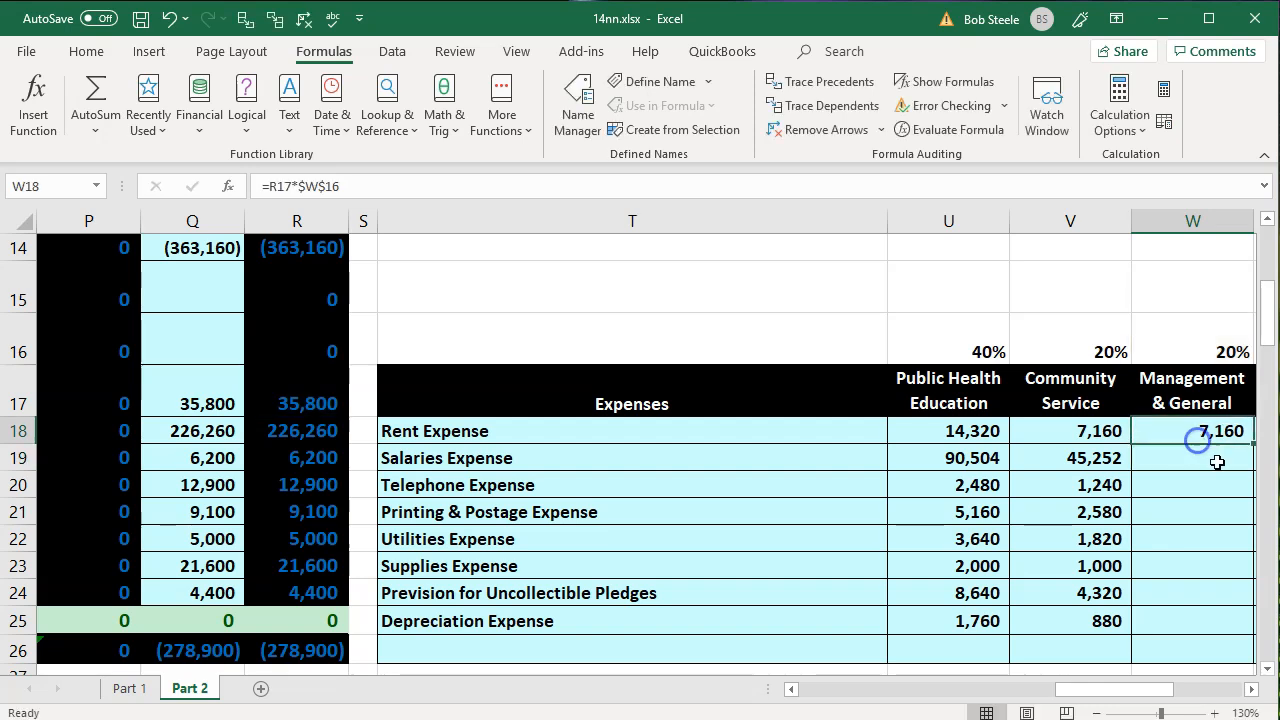
pyautogui.click(1251, 689)
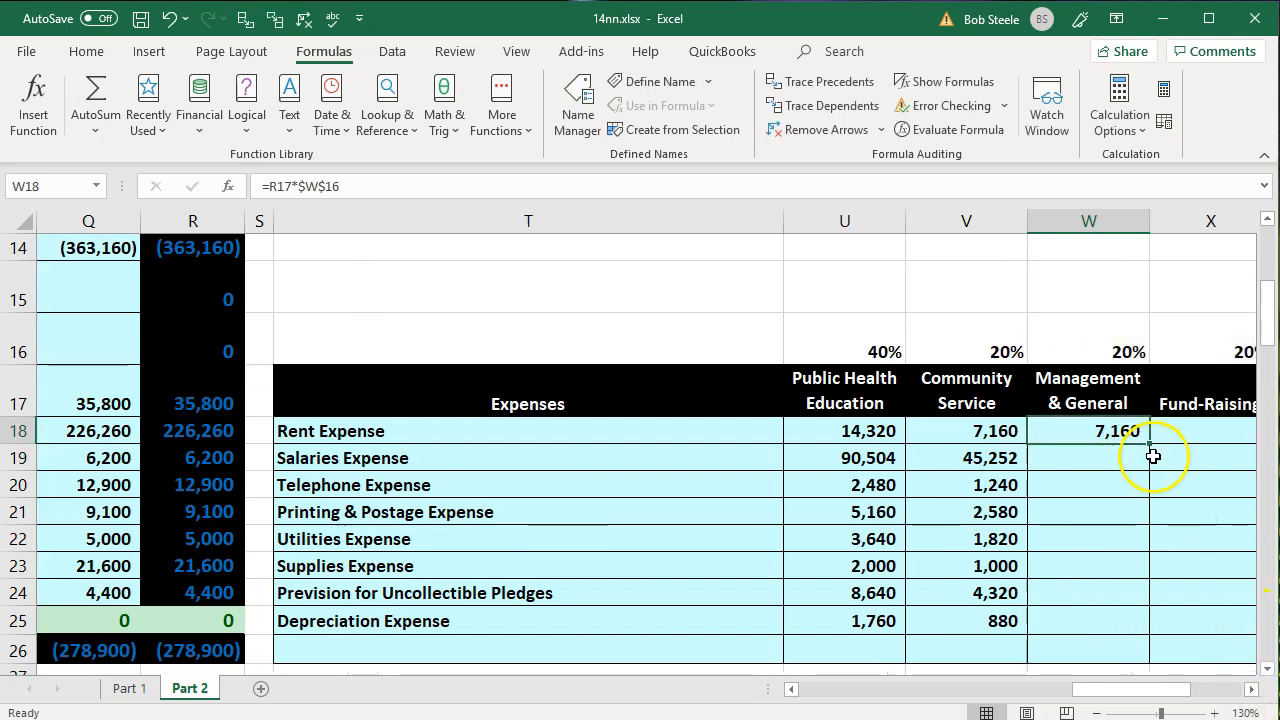
pyautogui.moveTo(1149, 443); pyautogui.dragTo(1136, 625)
# - Calculate the Fund-Raising share of rent expense in X18 with =R17*X16
pyautogui.click(1113, 437)
pyautogui.press('Right')
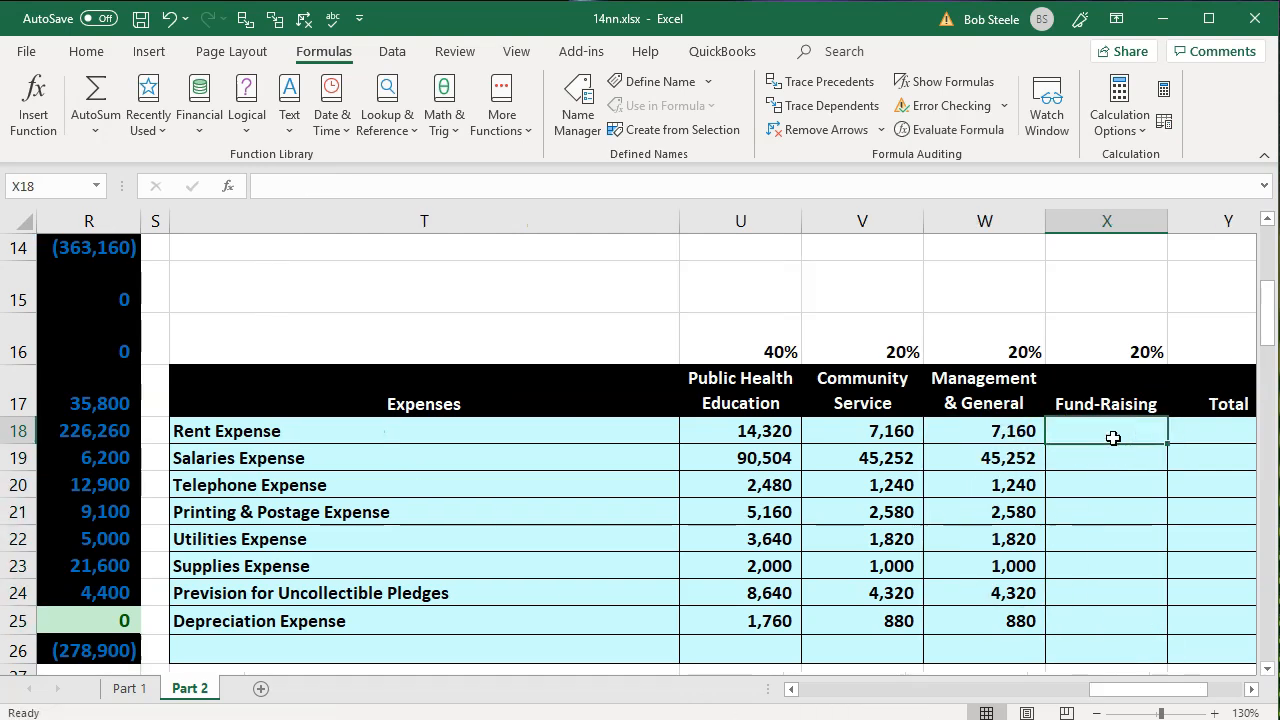
pyautogui.write('=')
pyautogui.press('Left')
pyautogui.press('Left')
pyautogui.press('Left')
pyautogui.press('Left')
pyautogui.press('Left')
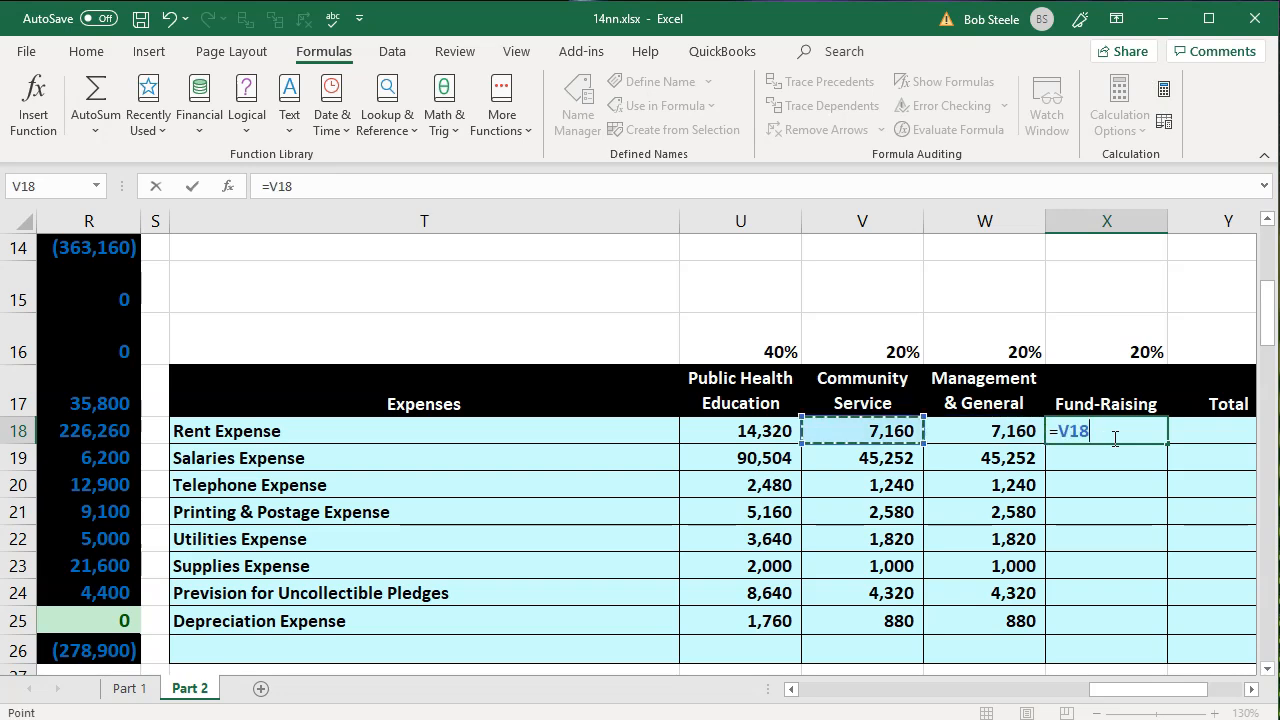
pyautogui.press('Left')
pyautogui.press('Up')
pyautogui.write('+')
pyautogui.write('*')
pyautogui.press('Up')
pyautogui.press('Up')
pyautogui.hotkey('ctrl', 'Return')
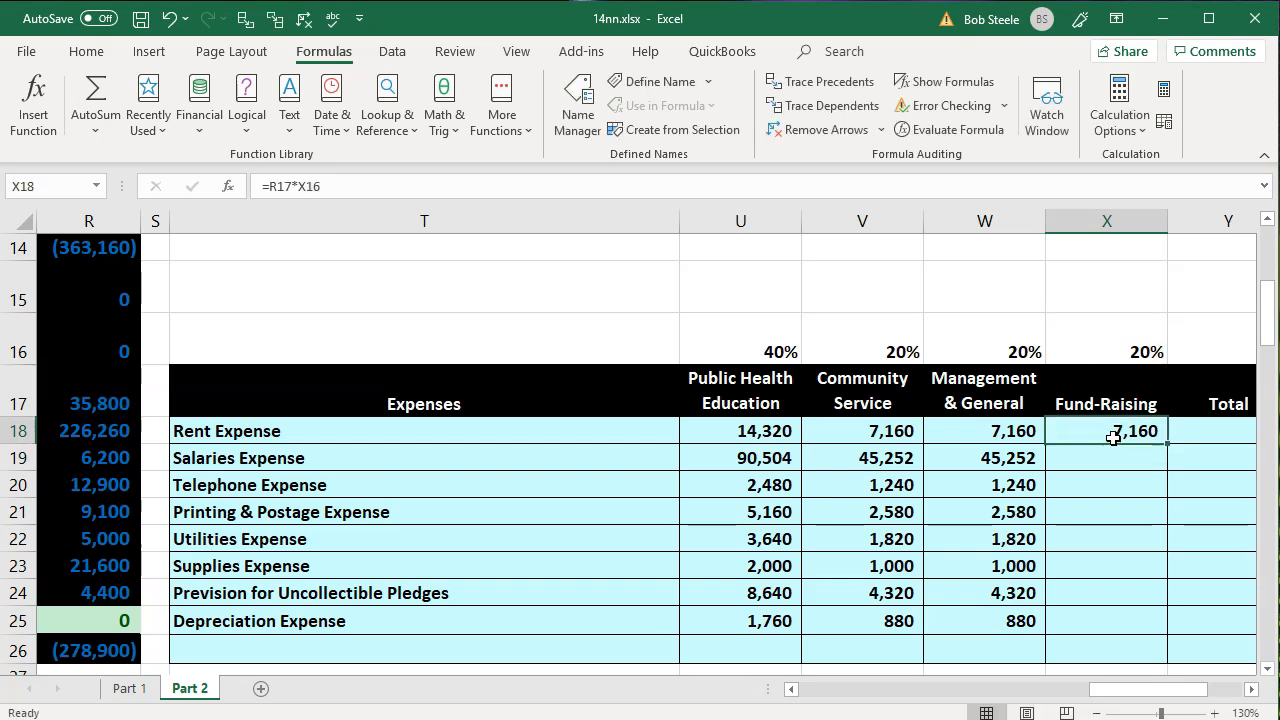
# - Change the X18 formula to =R17*$X$16 and fill it down through X25 for the remaining expenses
pyautogui.doubleClick(1113, 437)
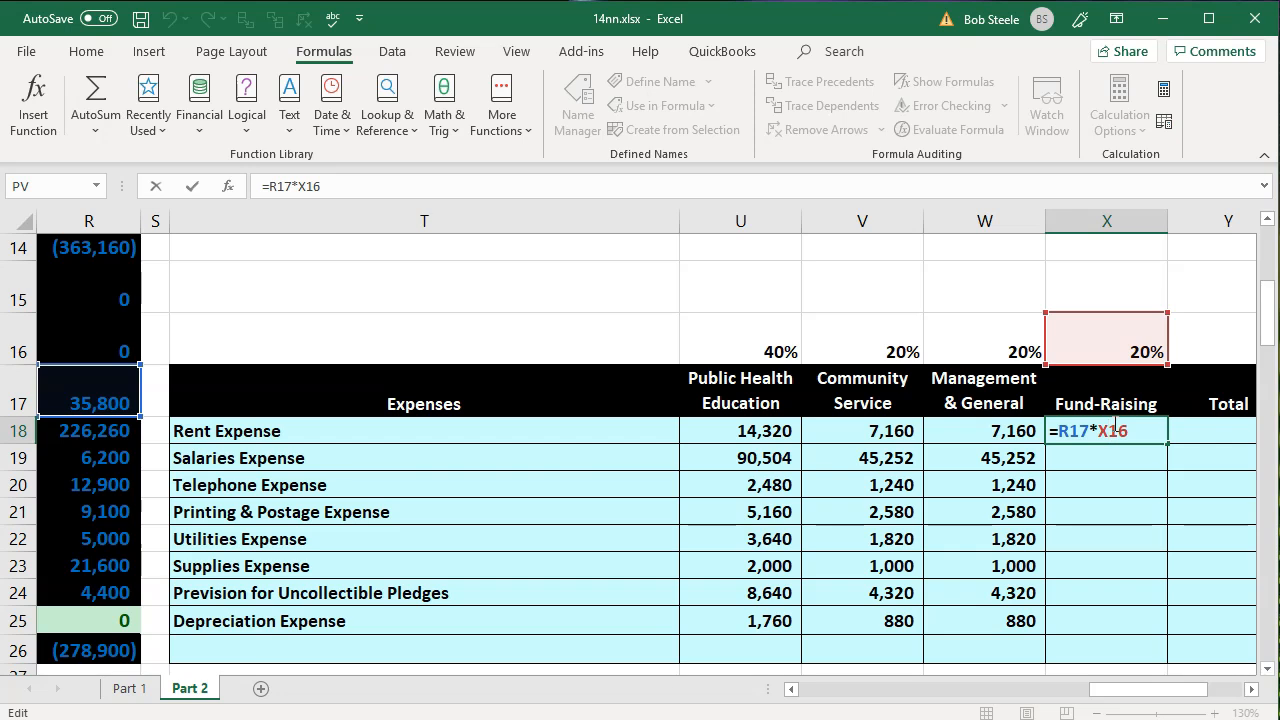
pyautogui.press('F4')
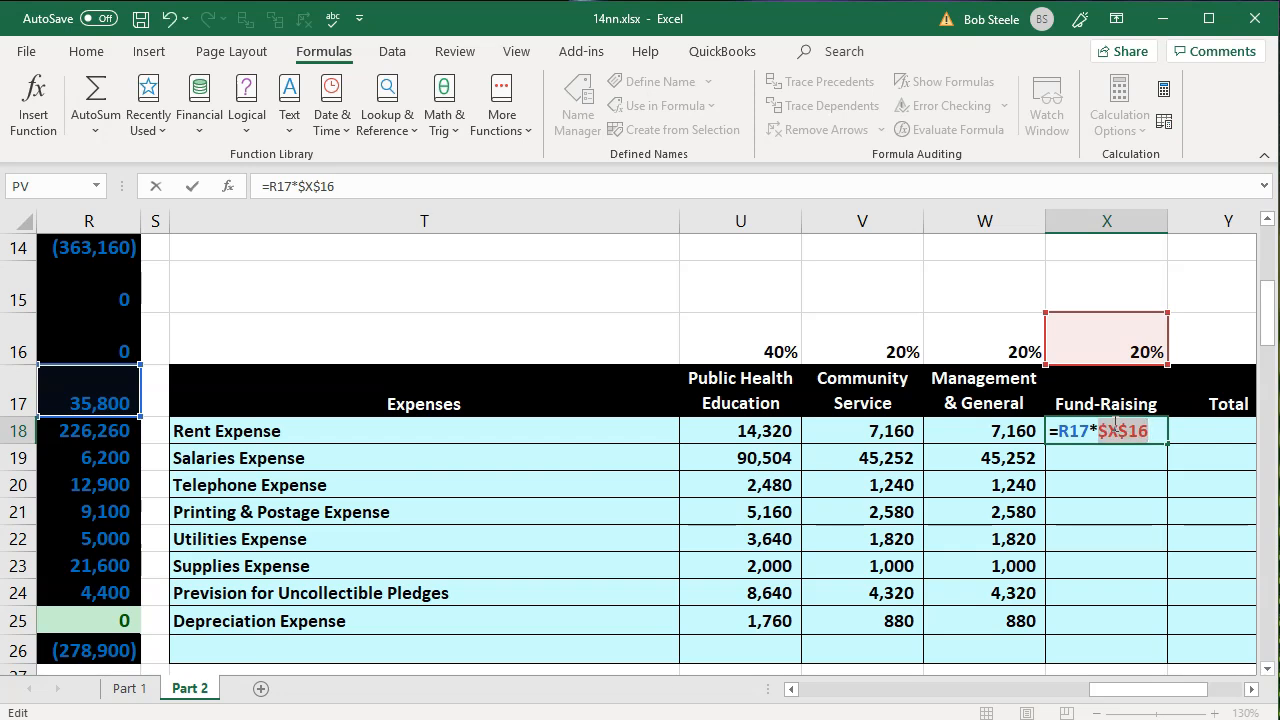
pyautogui.press('Return')
pyautogui.click(1113, 426)
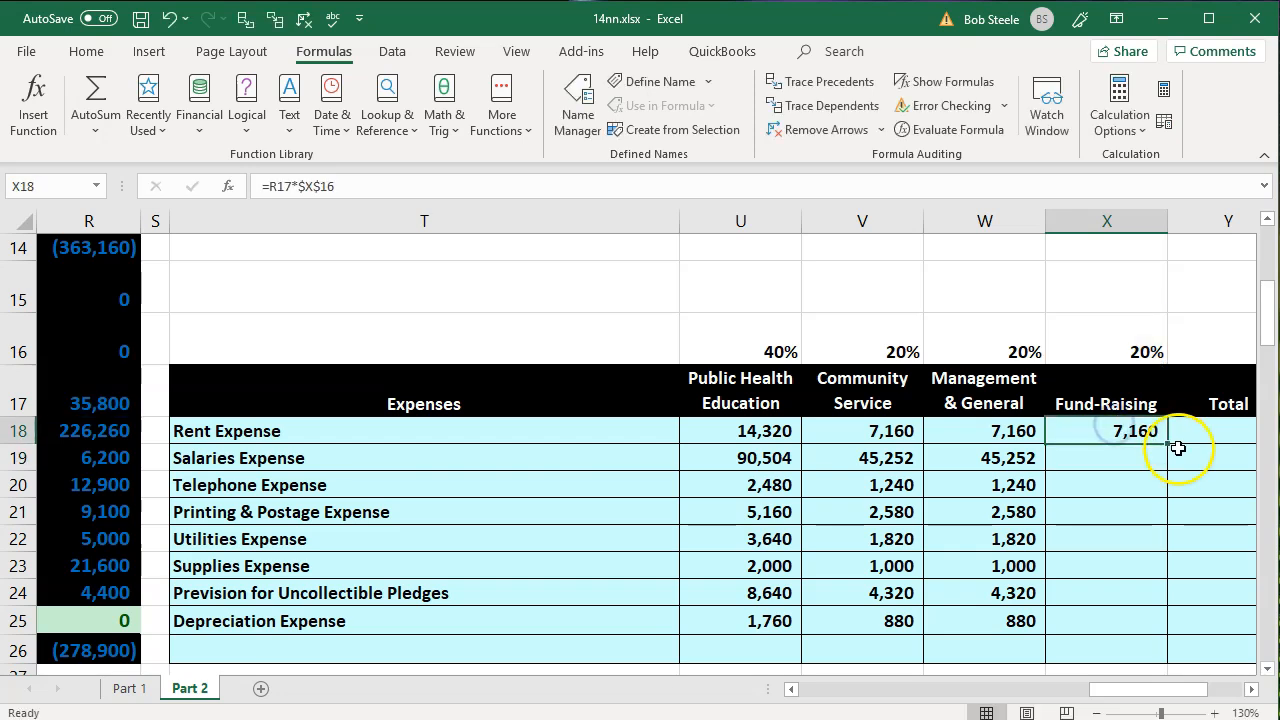
pyautogui.moveTo(1163, 438); pyautogui.dragTo(1163, 640)
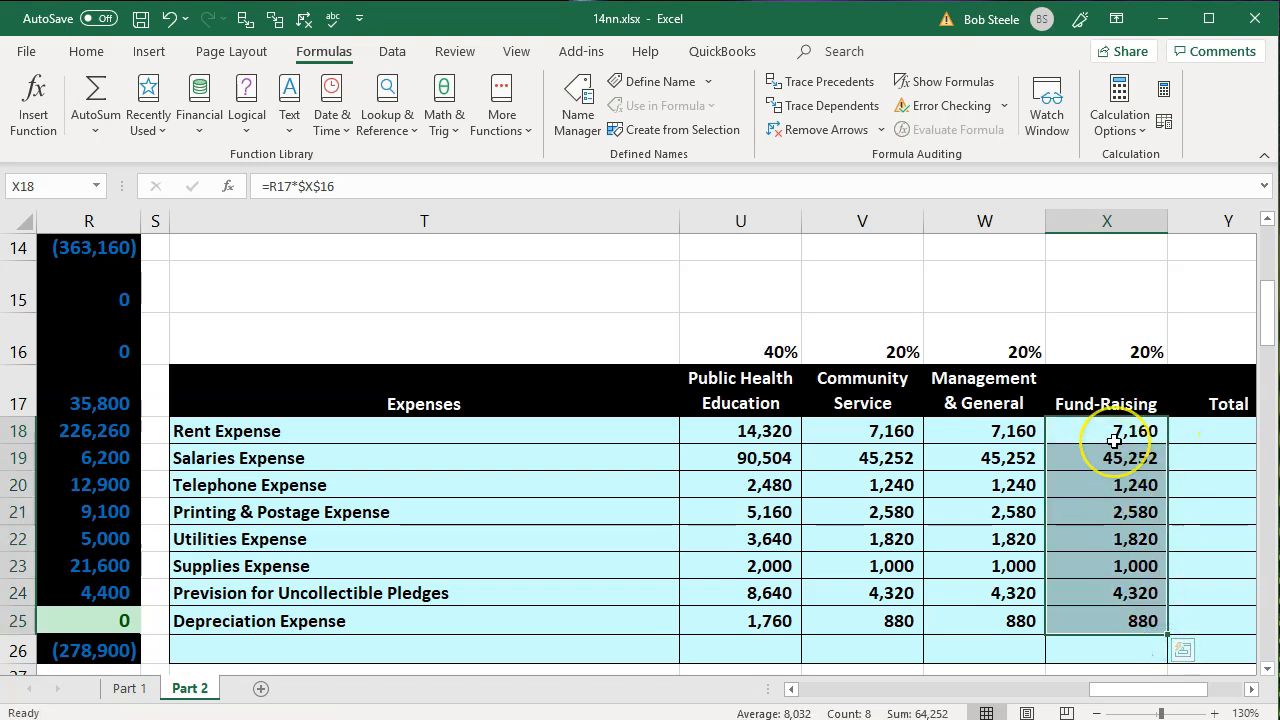
# - Label the row below Depreciation Expense in the Expenses column, T26, as Total
pyautogui.click(608, 645)
pyautogui.write('Total')
pyautogui.press('Tab')
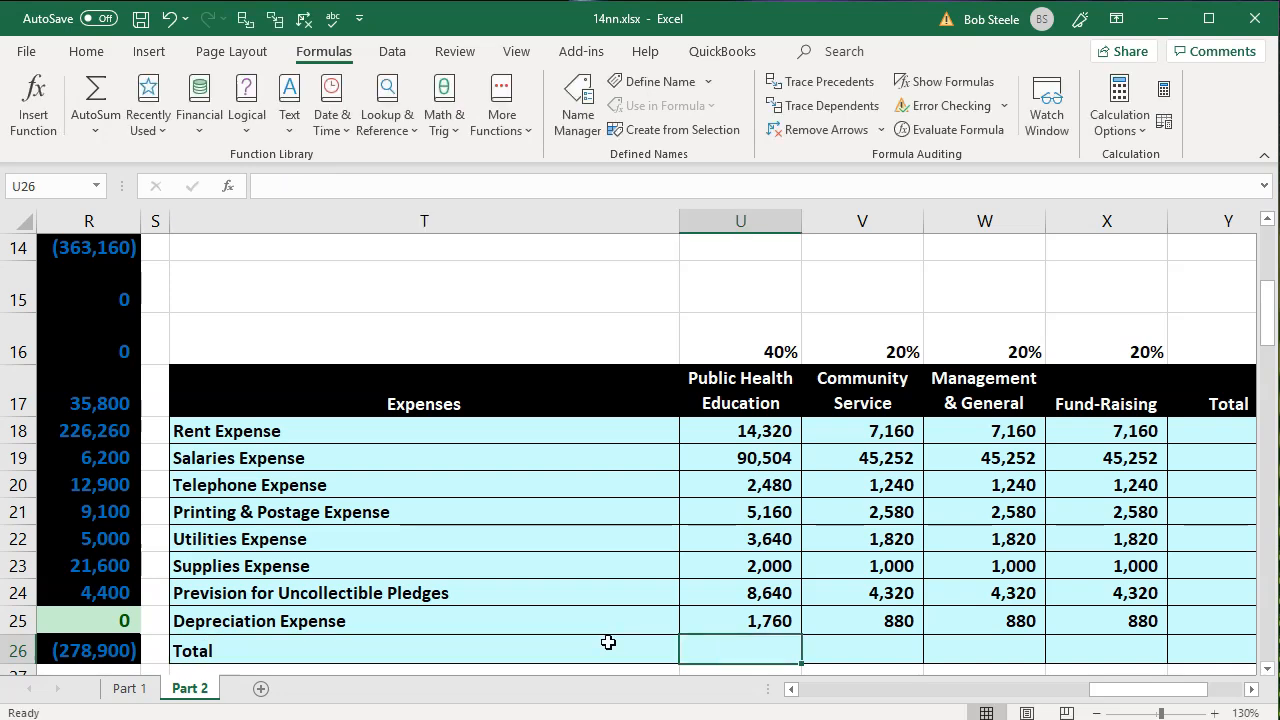
# - Total the Public Health Education allocations in U26 with =SUM(U18:U25)
pyautogui.write('=sum(')
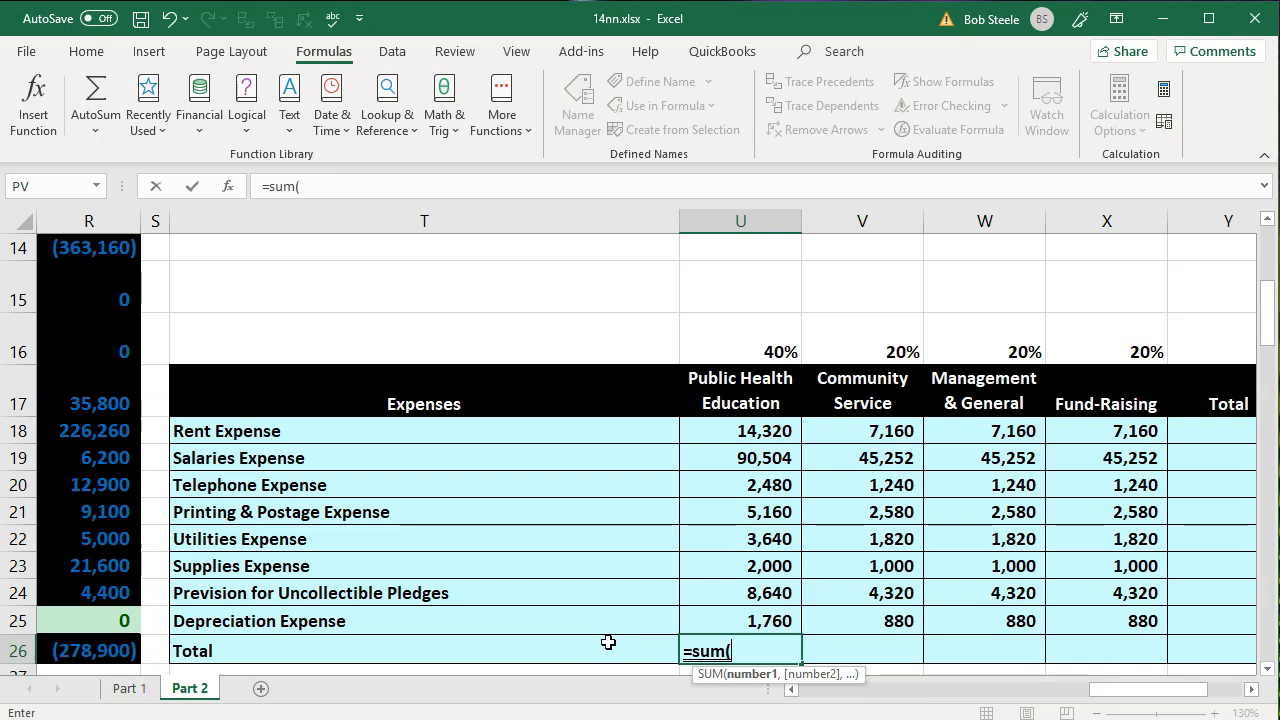
pyautogui.press('Up')
pyautogui.hotkey('shift', 'Up')
pyautogui.hotkey('shift', 'Up')
pyautogui.hotkey('shift', 'Up')
pyautogui.hotkey('shift', 'Up')
pyautogui.hotkey('shift', 'Up')
pyautogui.hotkey('shift', 'Up')
pyautogui.hotkey('shift', 'Up')
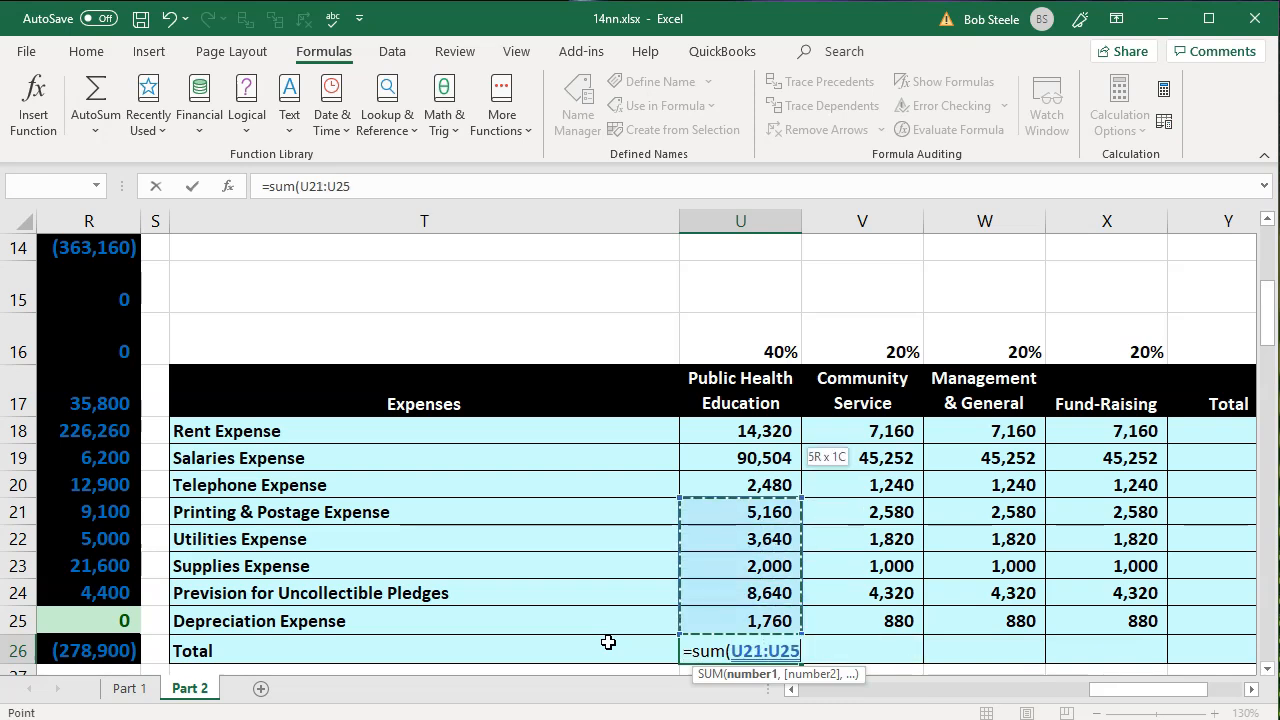
pyautogui.press('Return')
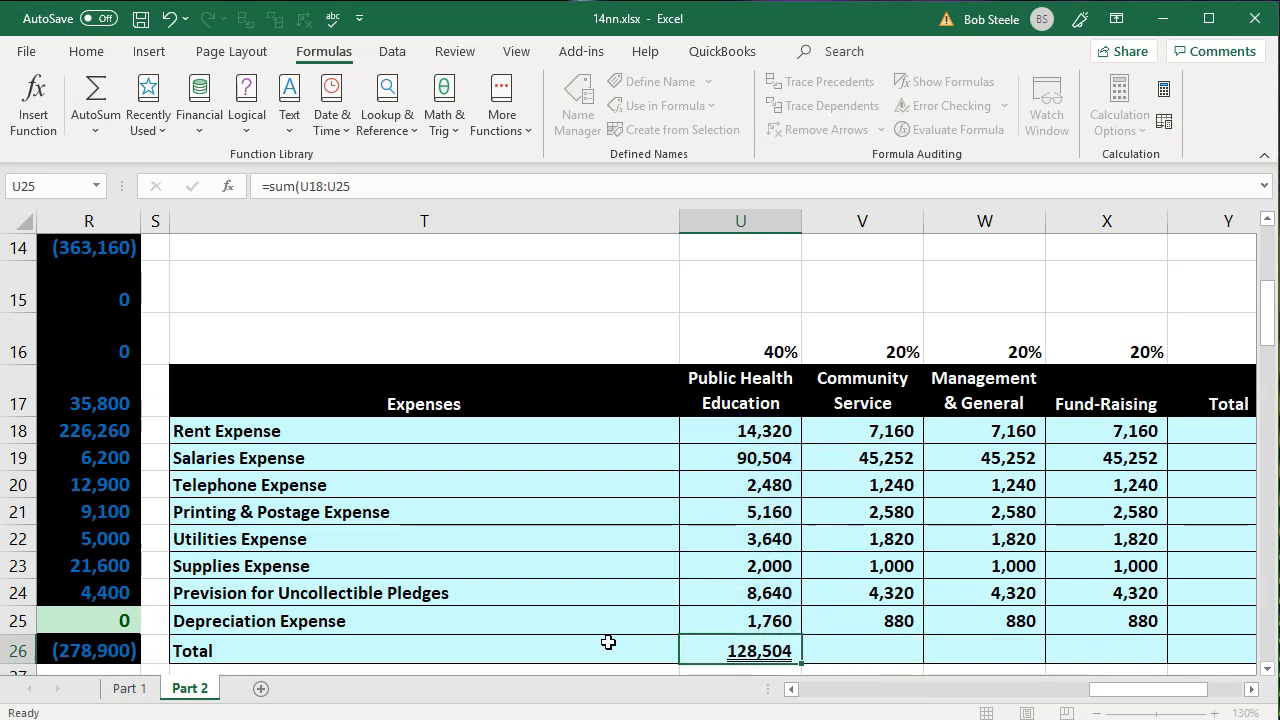
# - Copy the U26 total formula across the Total row through Y26
pyautogui.press('Up')
pyautogui.press('Right')
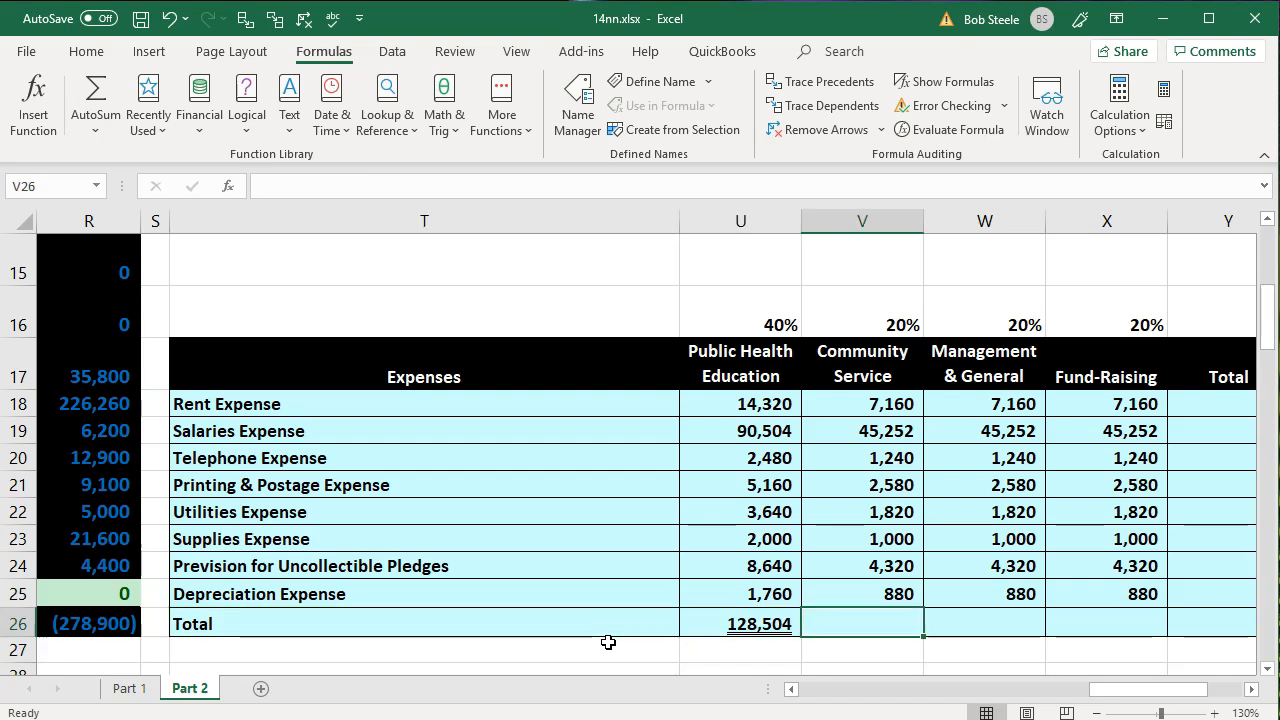
pyautogui.click(728, 623)
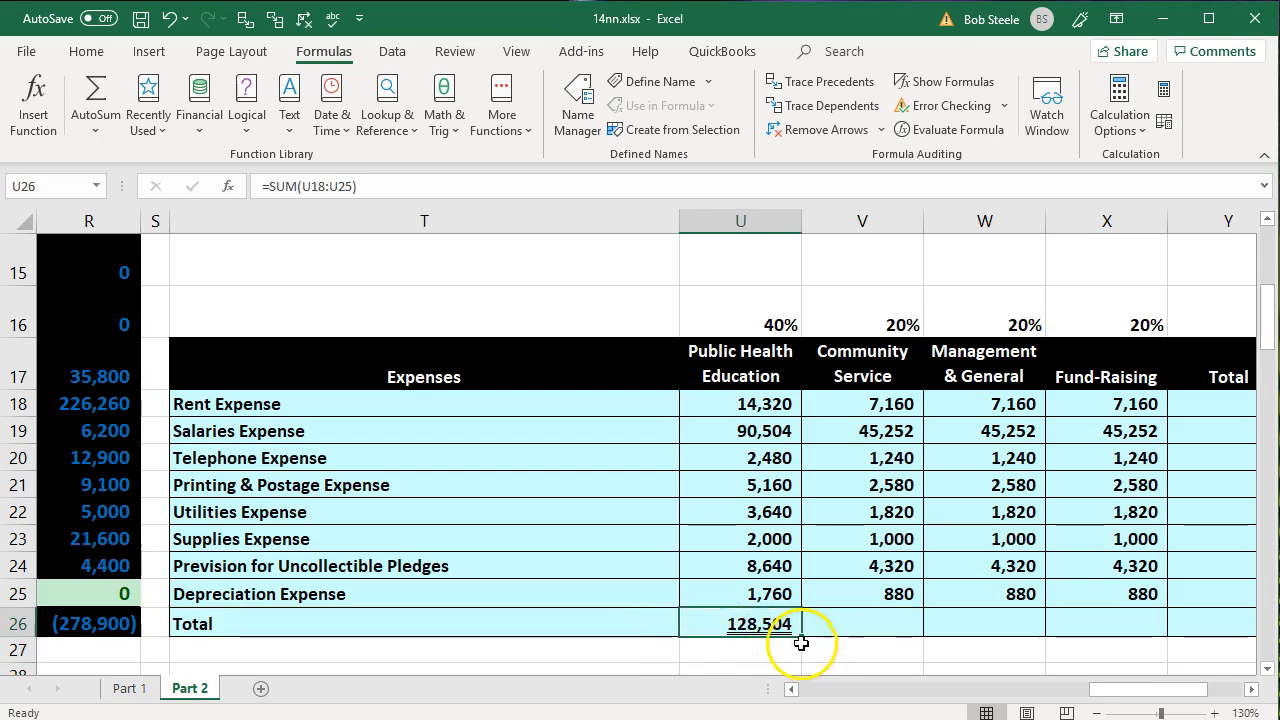
pyautogui.moveTo(802, 637); pyautogui.dragTo(1233, 632)
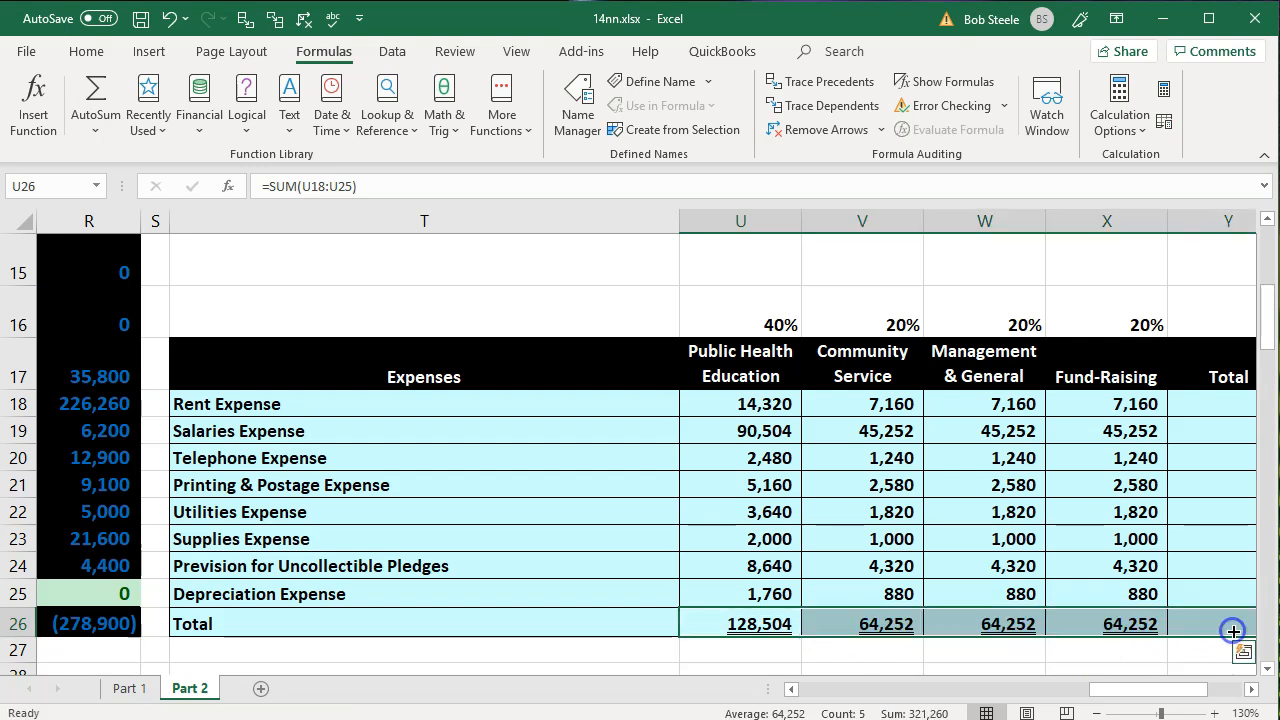
# - Add up the rent expense row in Y18 with =SUM(U18:X18) and fill the formula down through Y25
pyautogui.moveTo(1196, 689); pyautogui.dragTo(1190, 688)
pyautogui.click(1206, 407)
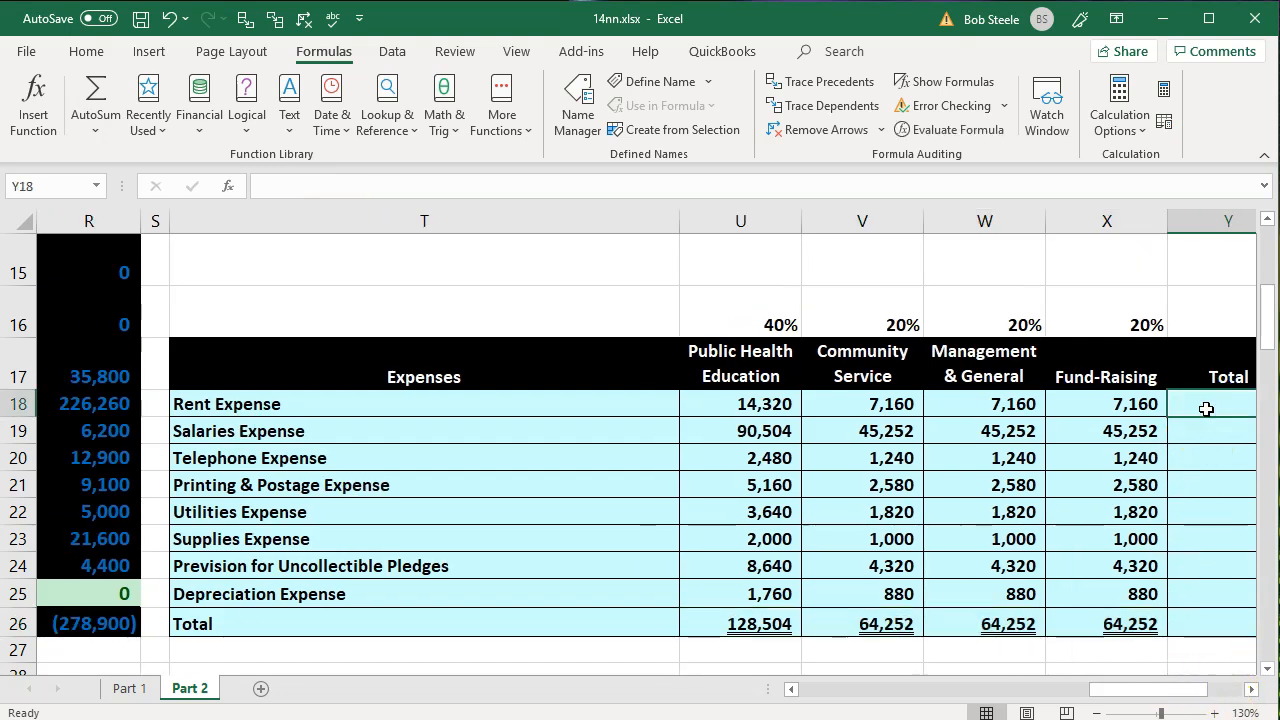
pyautogui.write('=')
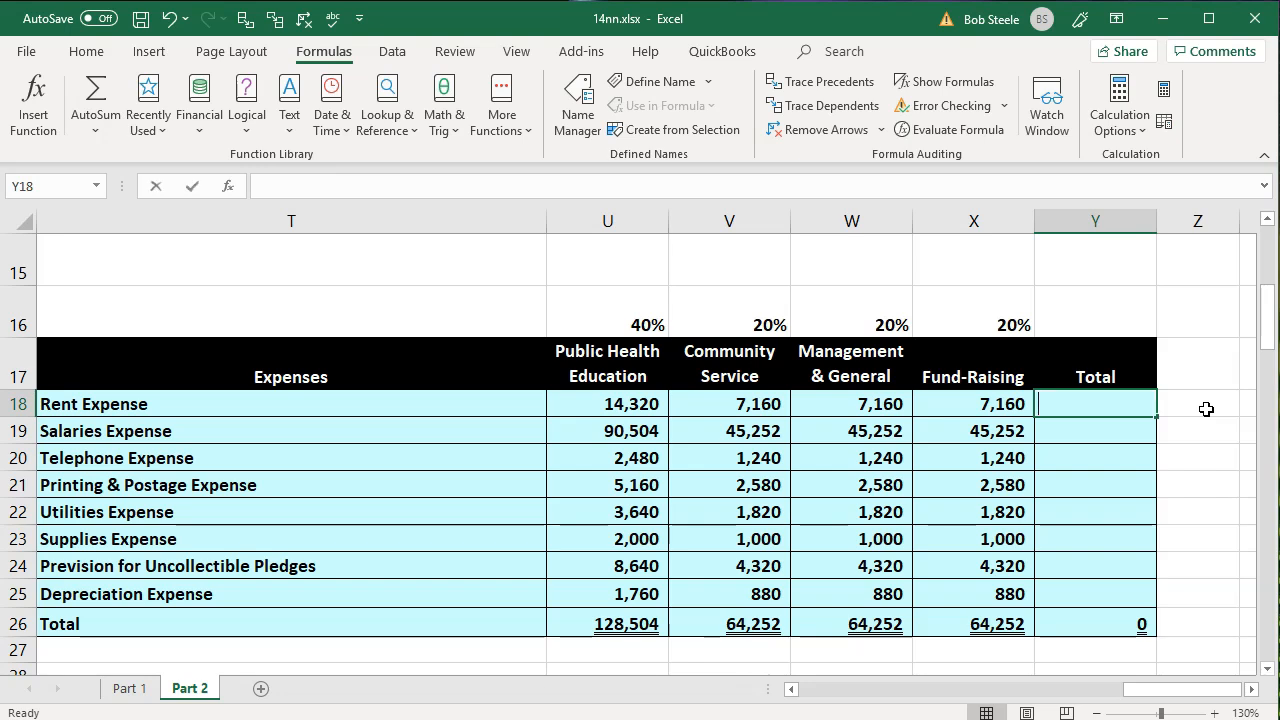
pyautogui.write('sum(')
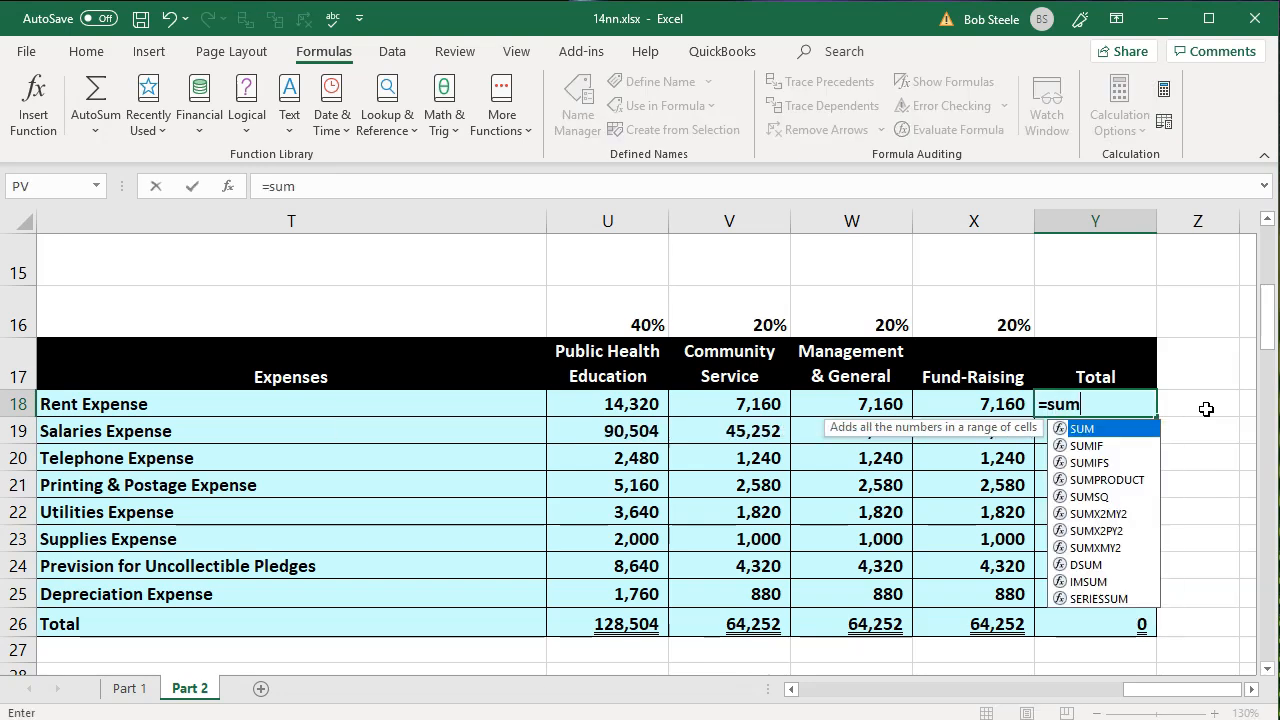
pyautogui.press('Left')
pyautogui.hotkey('shift', 'Left')
pyautogui.hotkey('shift', 'Left')
pyautogui.hotkey('shift', 'Left')
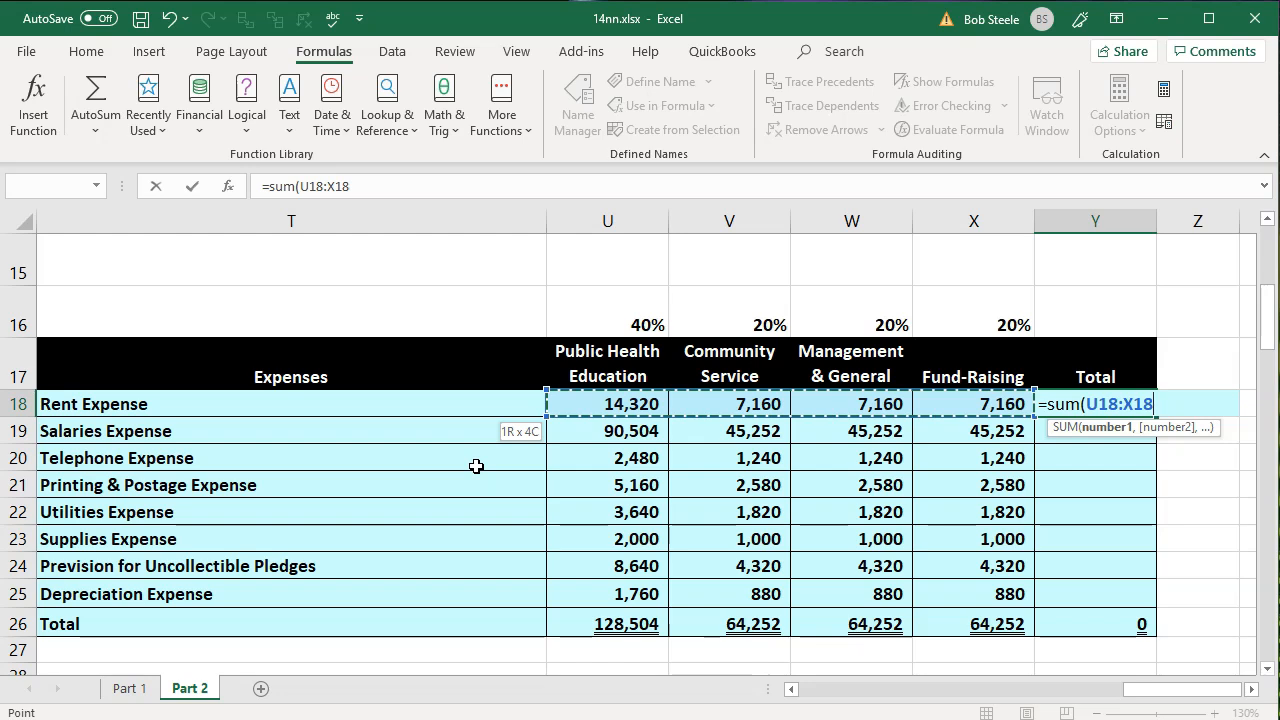
pyautogui.press('Return')
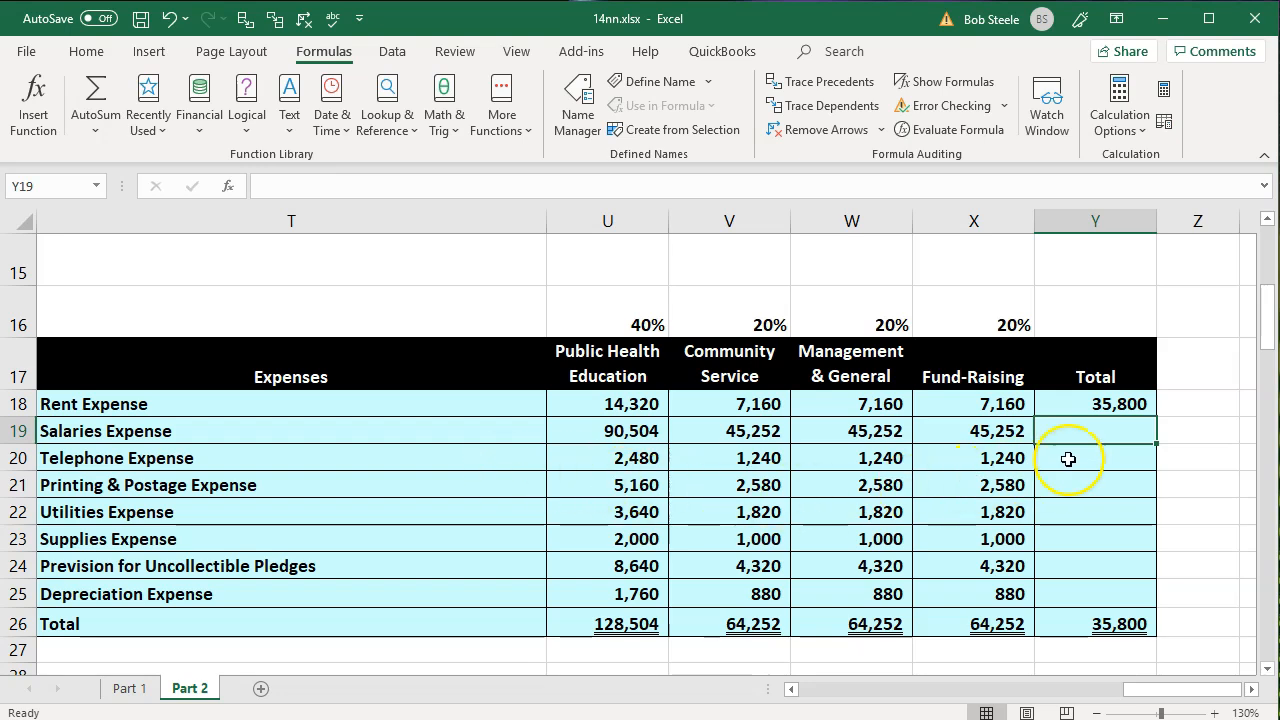
pyautogui.click(1096, 405)
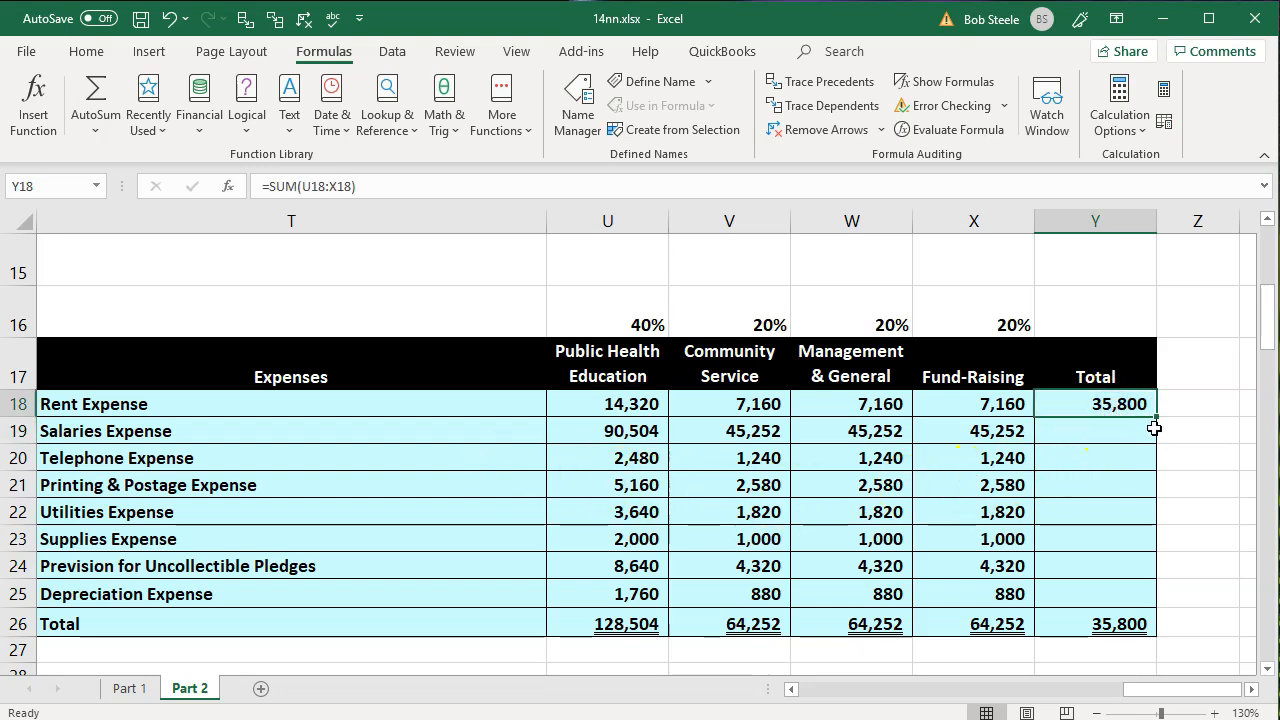
pyautogui.moveTo(1160, 465); pyautogui.dragTo(1155, 598)
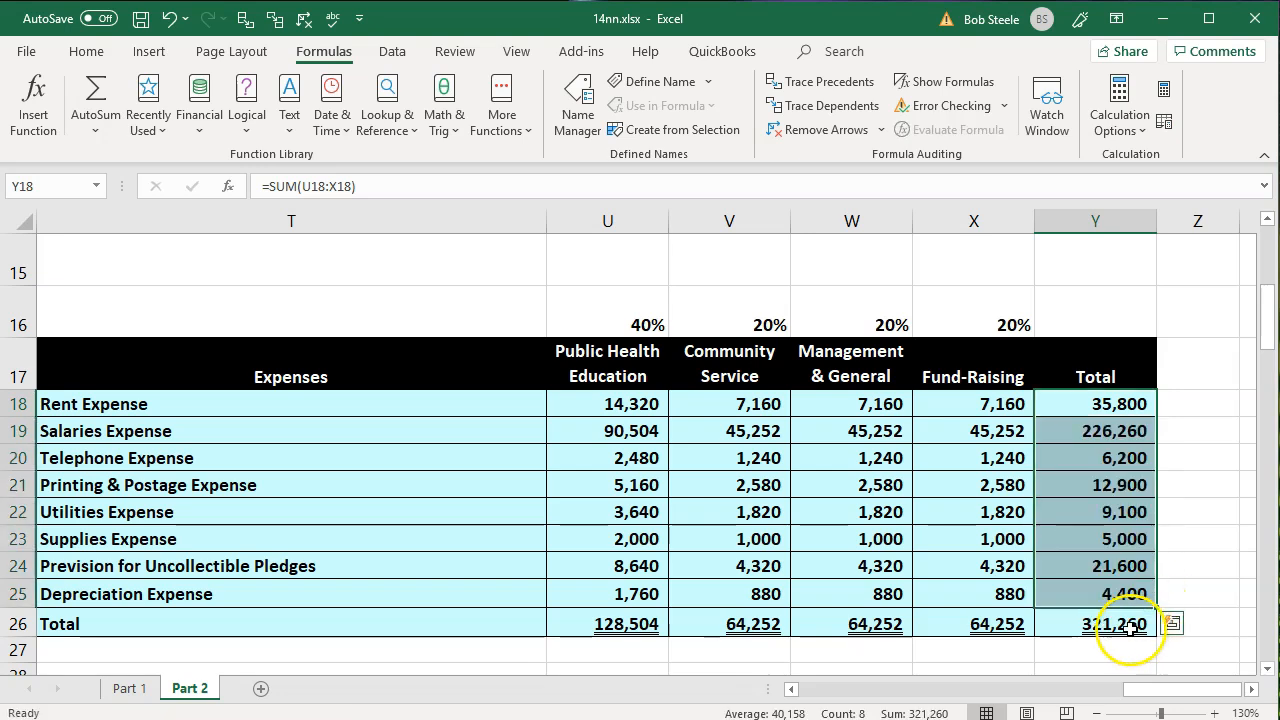
# - Check the grand total formula in Y26 against the sum of the four category totals in U26:X26
pyautogui.doubleClick(1121, 623)
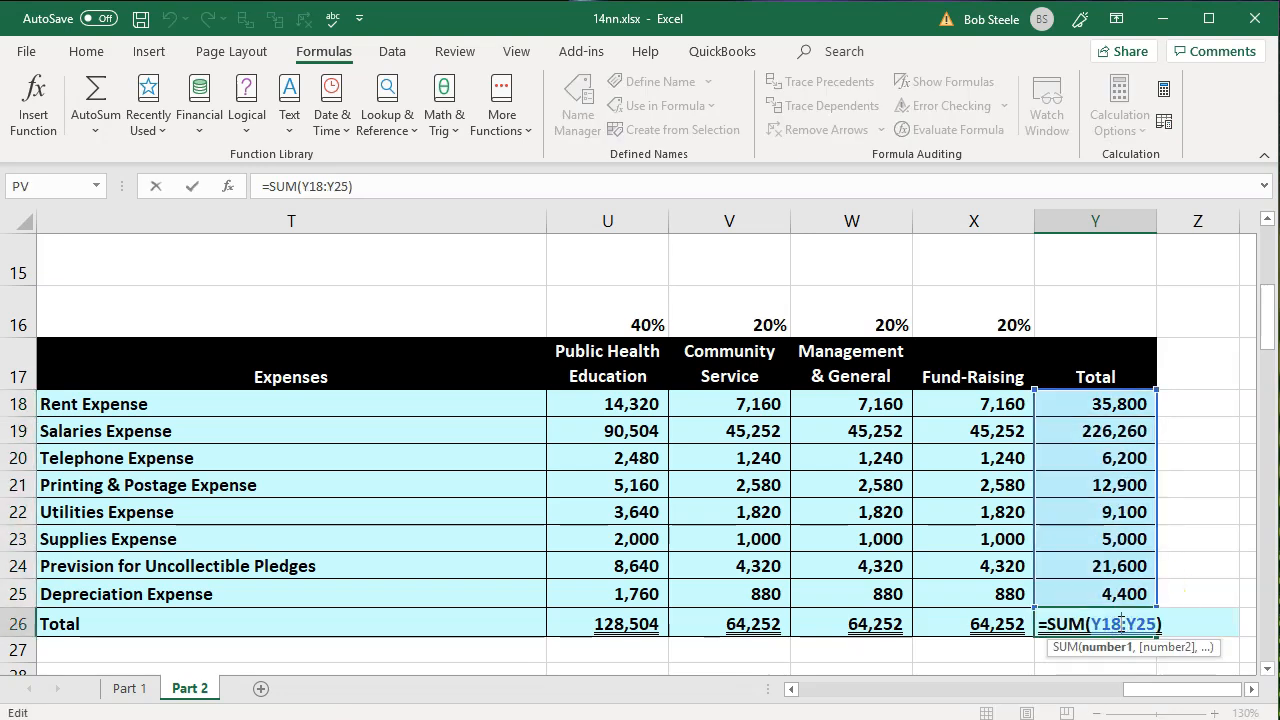
pyautogui.press('Return')
pyautogui.moveTo(651, 623); pyautogui.dragTo(985, 628)
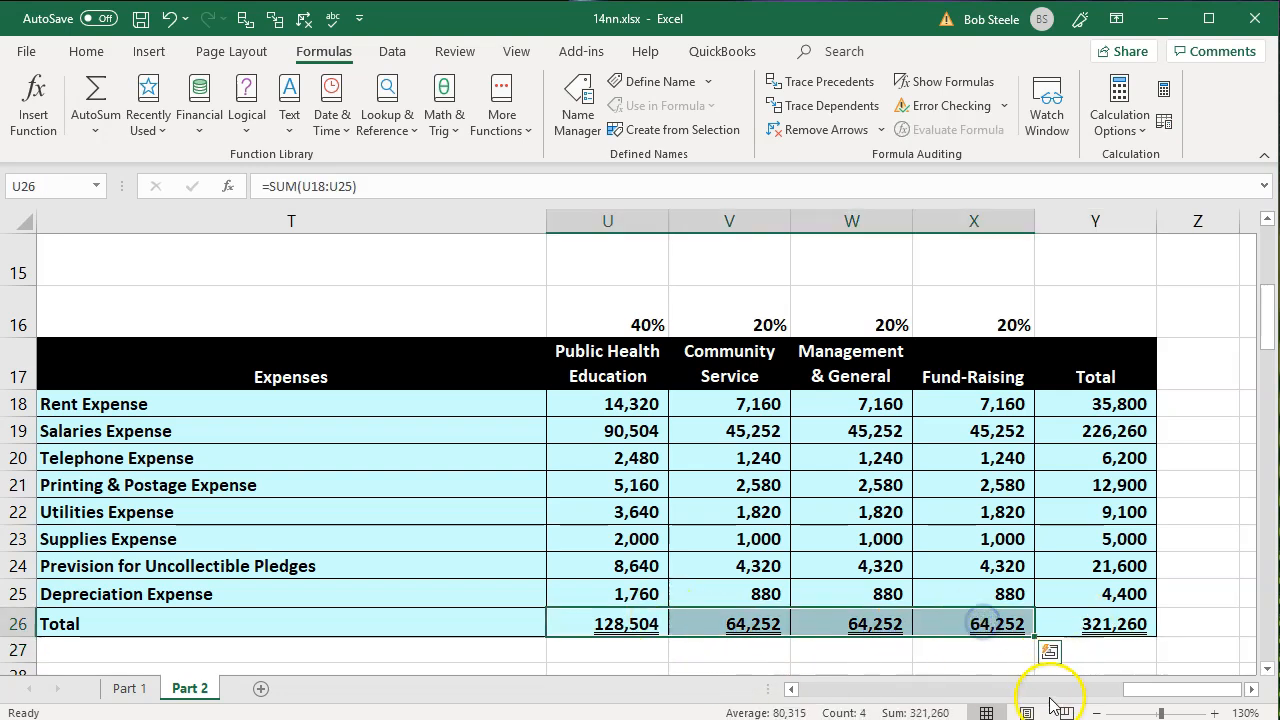
pyautogui.doubleClick(1127, 617)
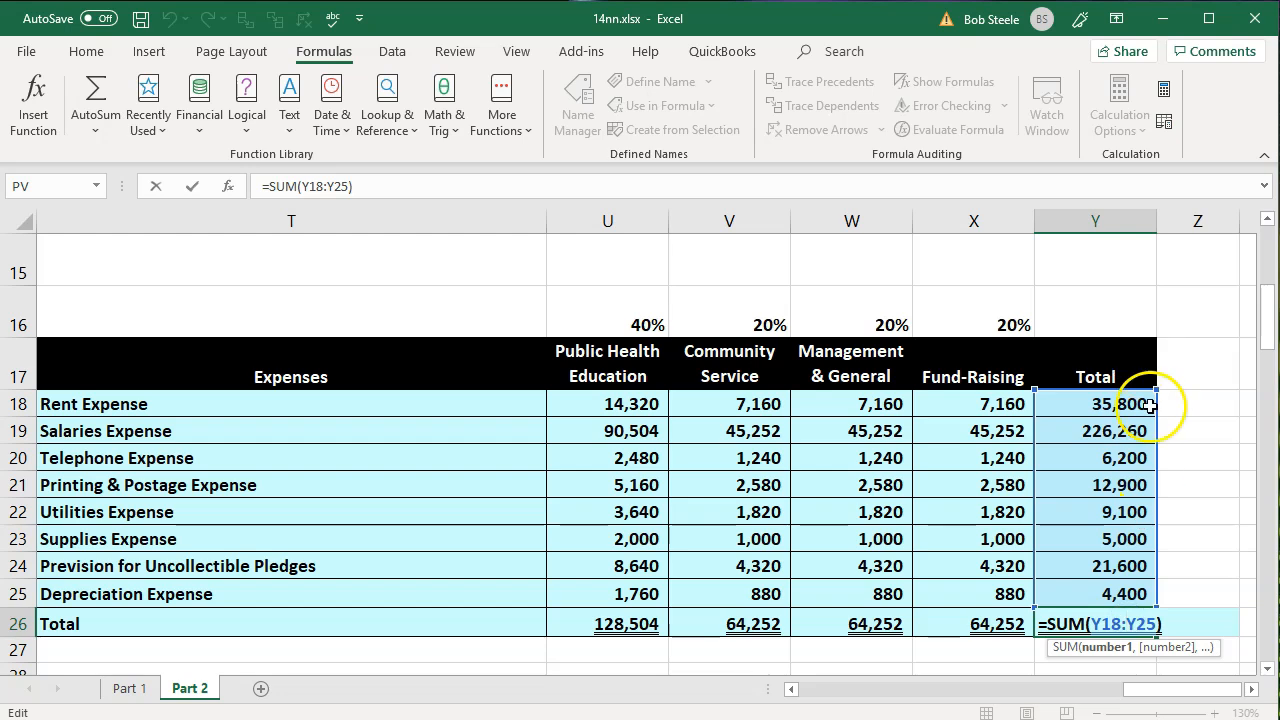
pyautogui.press('Return')
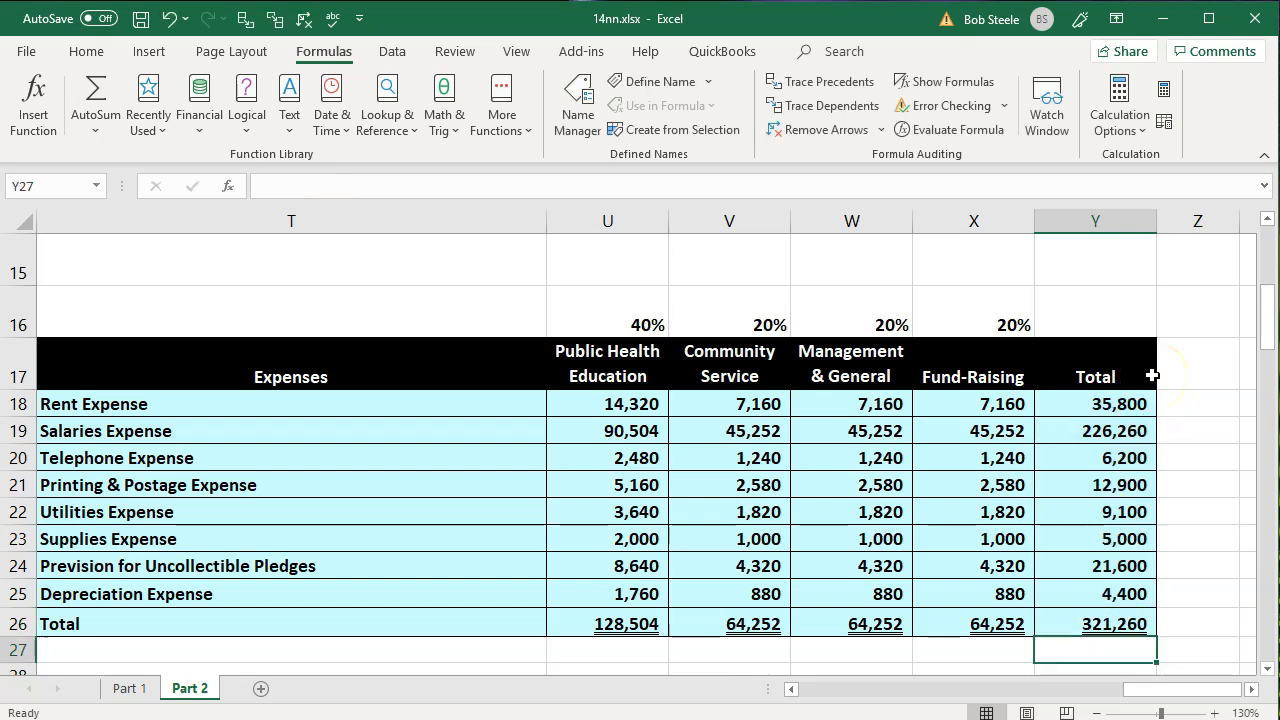
pyautogui.moveTo(650, 622); pyautogui.dragTo(1018, 620)
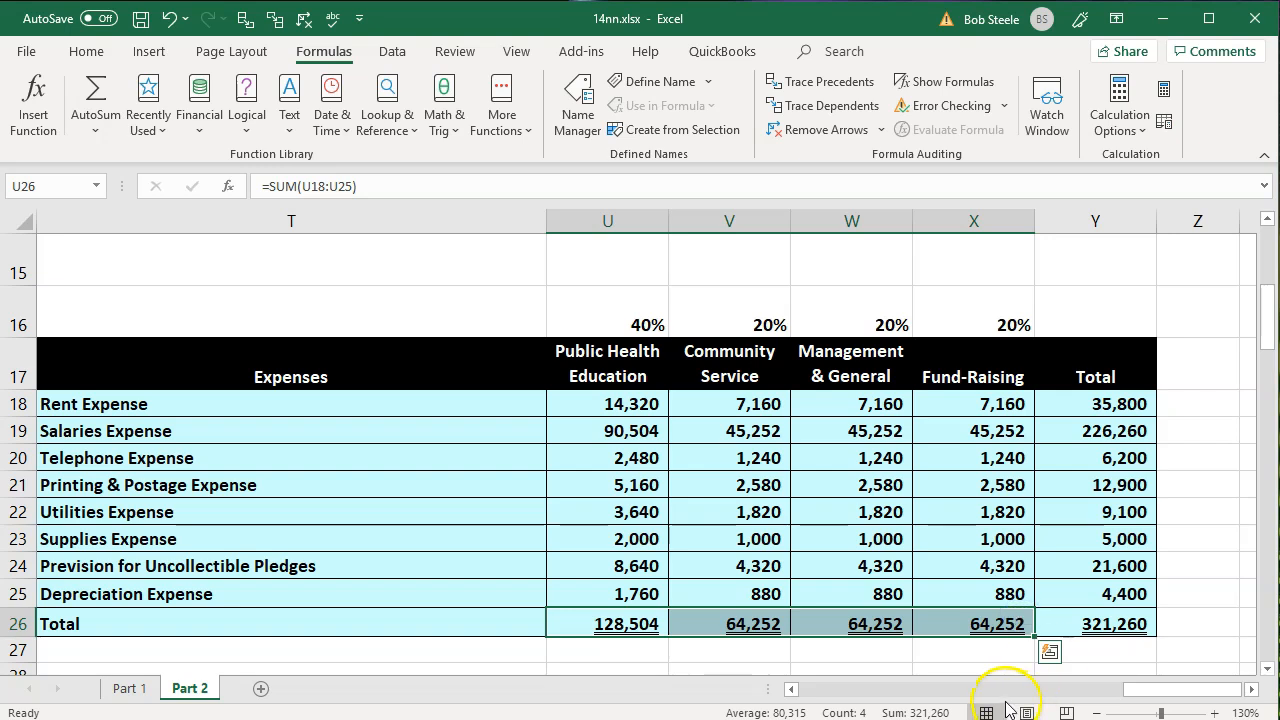
pyautogui.click(838, 582)
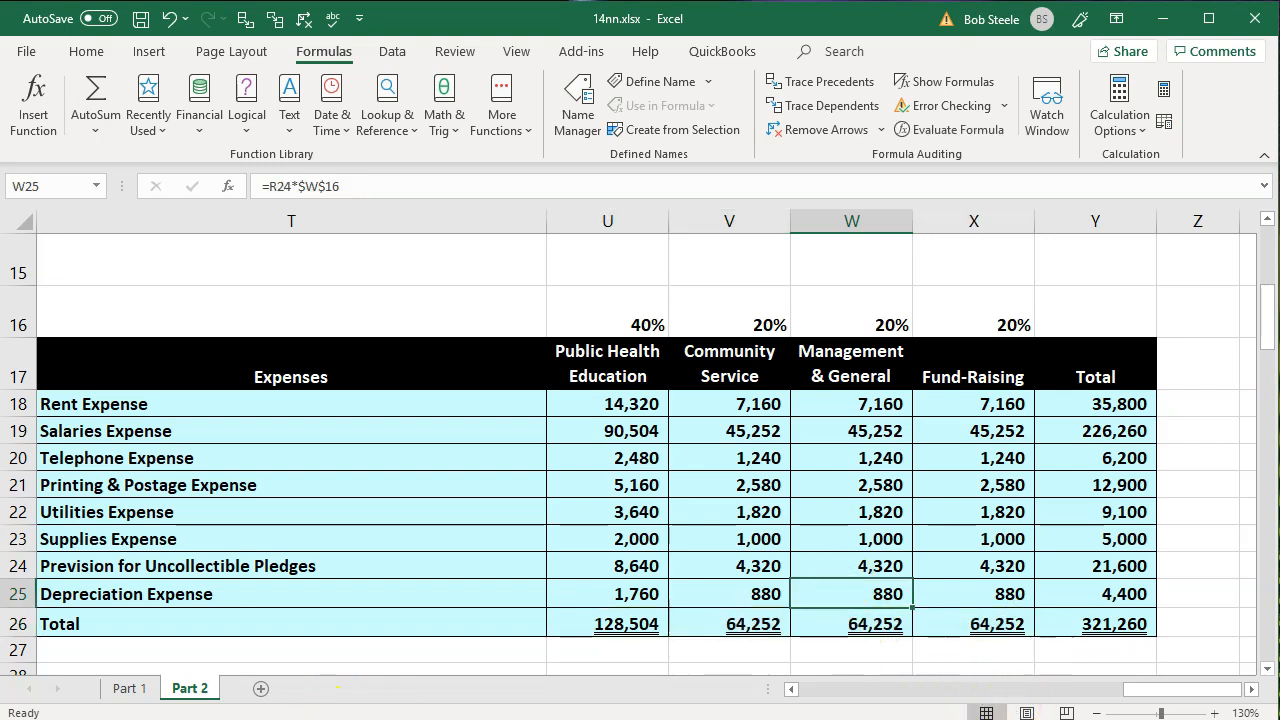
# - Compare the expense accounts in the first trial balance with the rows of the Expenses table
pyautogui.click(373, 555)
pyautogui.press('Left')
pyautogui.press('Left')
pyautogui.press('Left')
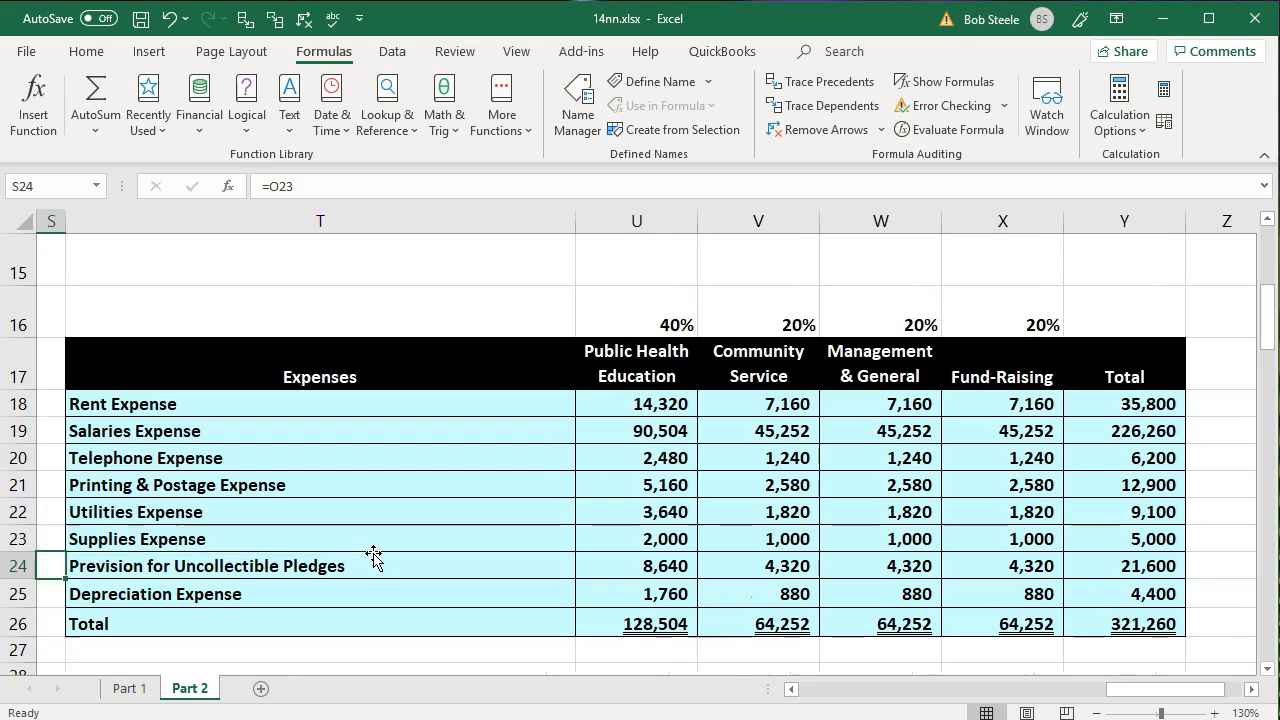
pyautogui.press('Left')
pyautogui.press('Left')
pyautogui.press('Left')
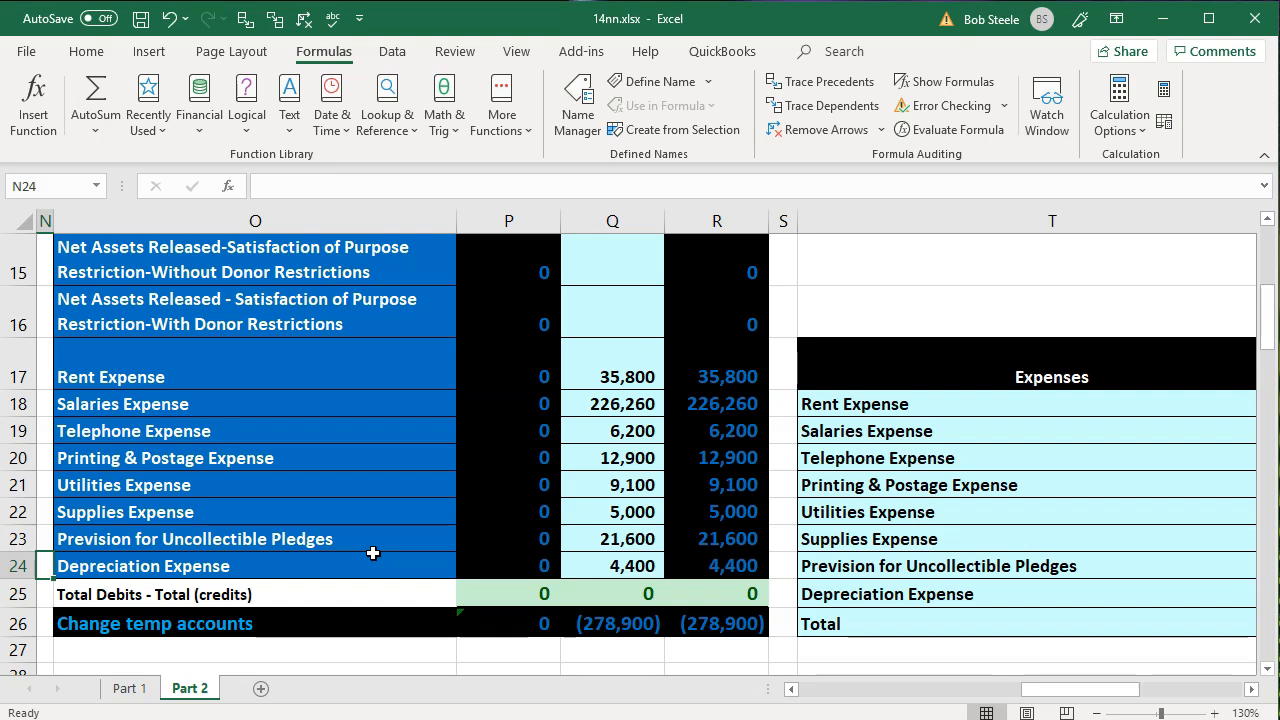
pyautogui.click(430, 458)
pyautogui.click(1148, 395)
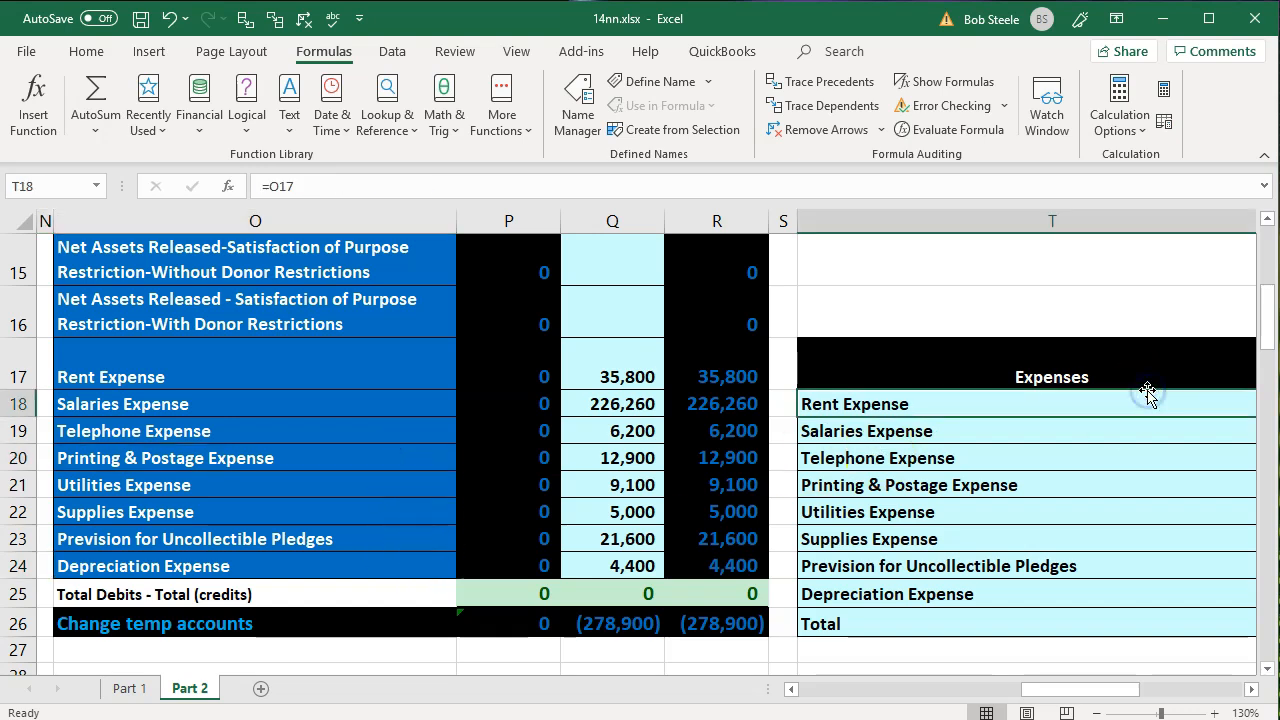
# - Review the program and support service headings of the Expenses table and the Public Health Education total
pyautogui.press('Right')
pyautogui.press('Right')
pyautogui.press('Up')
pyautogui.press('Left')
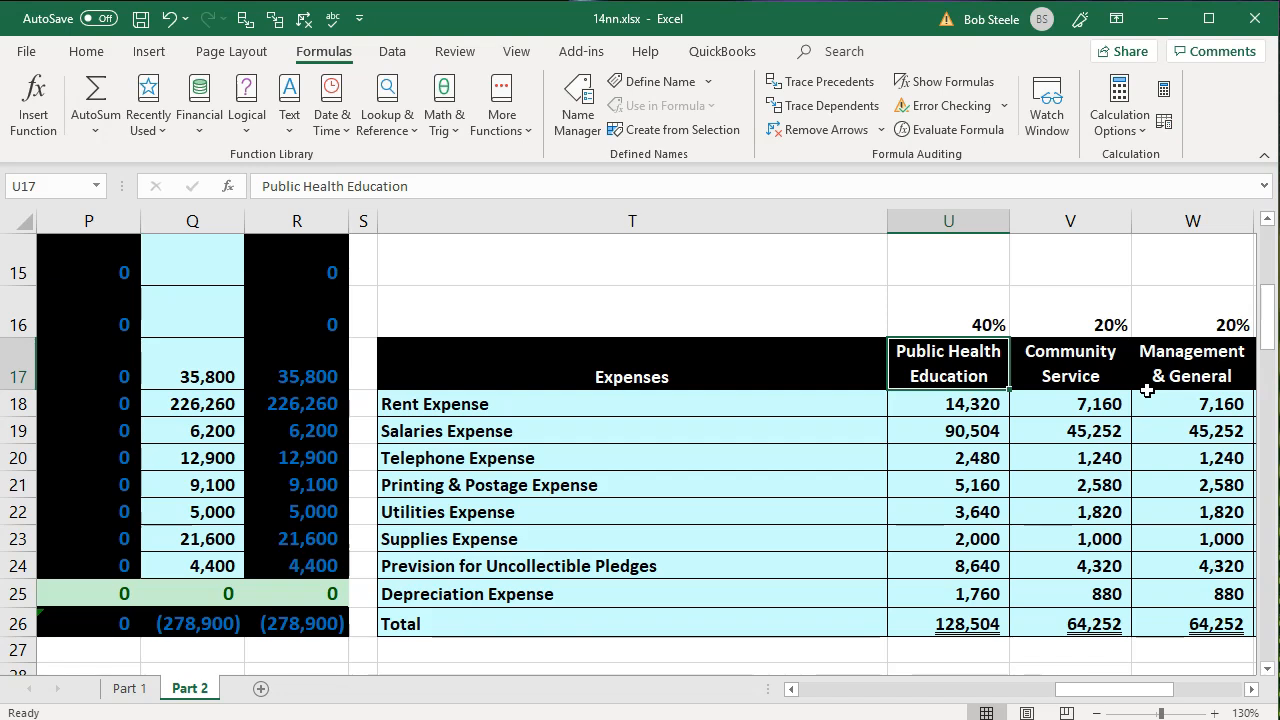
pyautogui.press('Right')
pyautogui.press('Right')
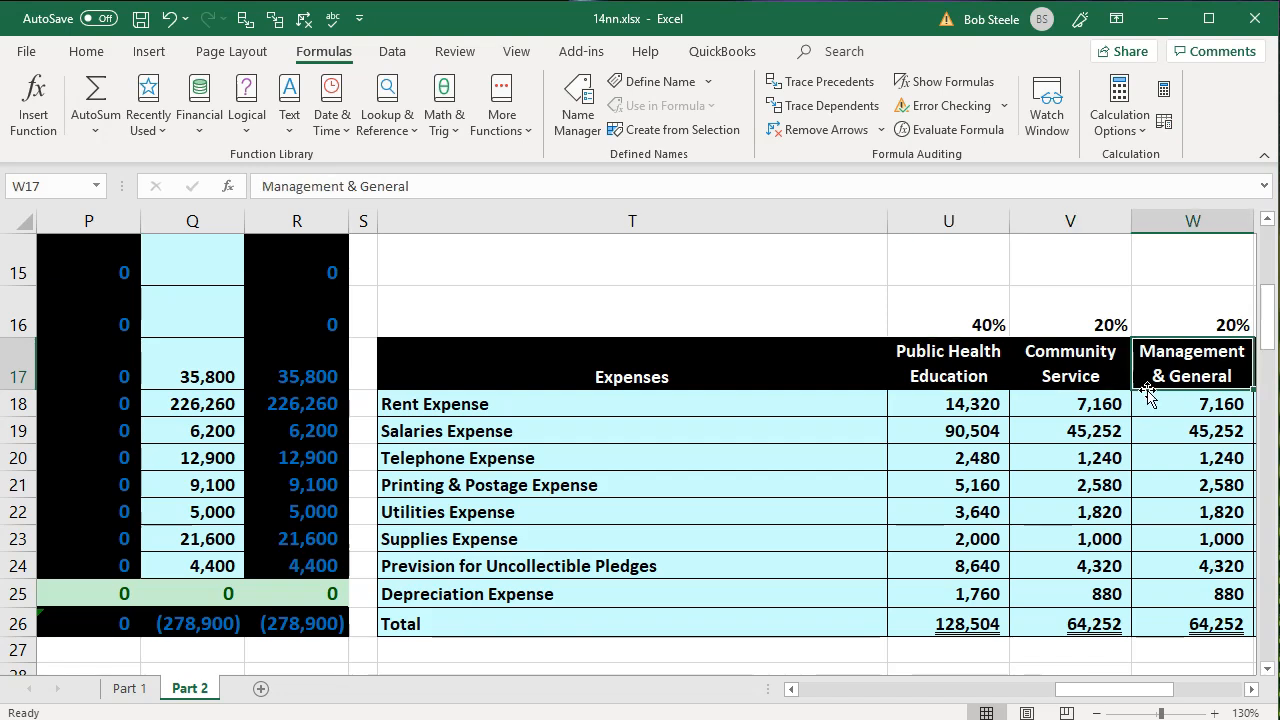
pyautogui.press('Right')
pyautogui.press('Left')
pyautogui.press('Left')
pyautogui.press('Left')
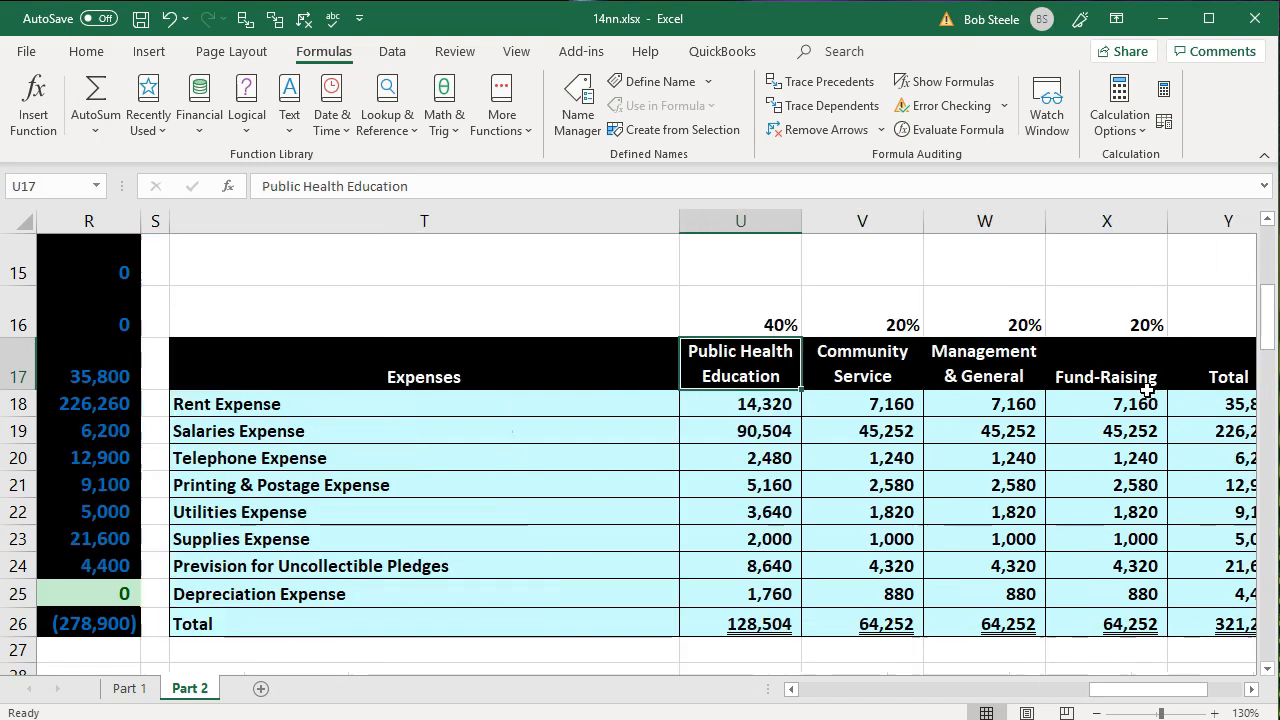
pyautogui.press('Down')
pyautogui.press('Down')
pyautogui.press('Down')
pyautogui.press('Down')
pyautogui.press('Down')
pyautogui.press('Down')
pyautogui.press('Down')
pyautogui.press('Down')
pyautogui.press('Down')
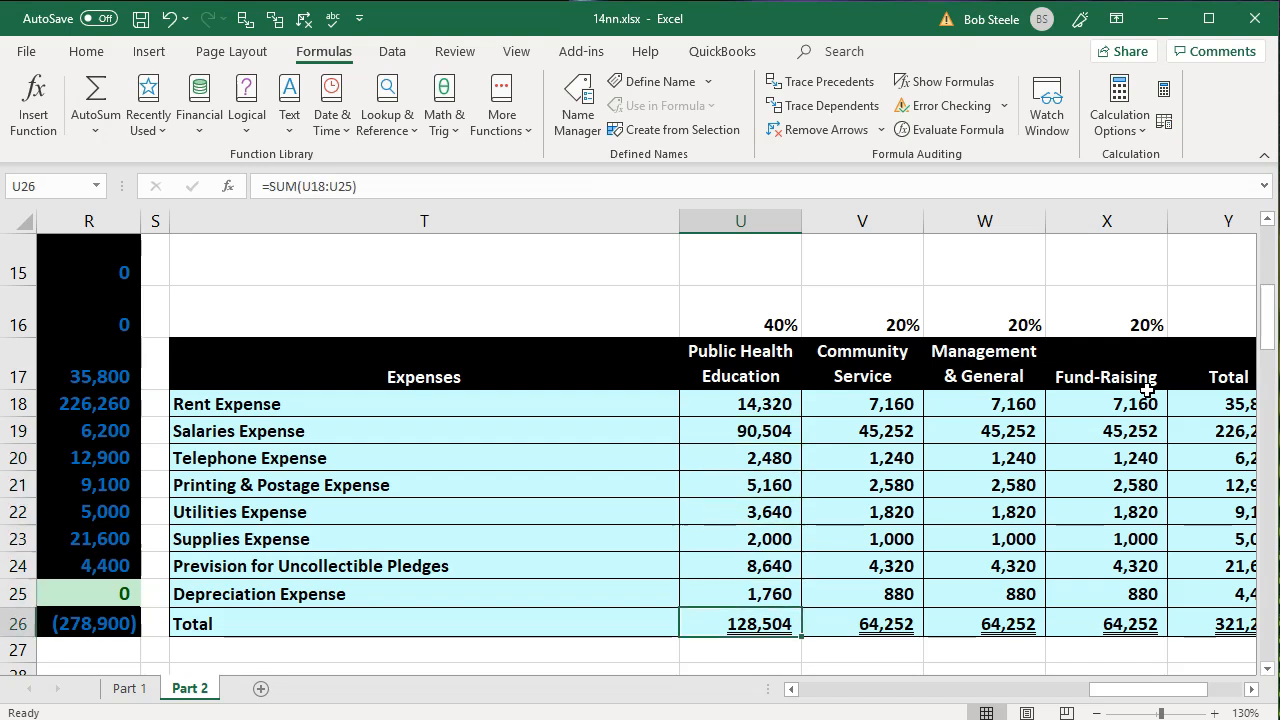
# - Examine the first trial balance and the second trial balance section starting at row 33
pyautogui.press('Left')
pyautogui.press('Left')
pyautogui.press('Left')
pyautogui.press('Left')
pyautogui.press('Left')
pyautogui.press('Left')
pyautogui.press('Left')
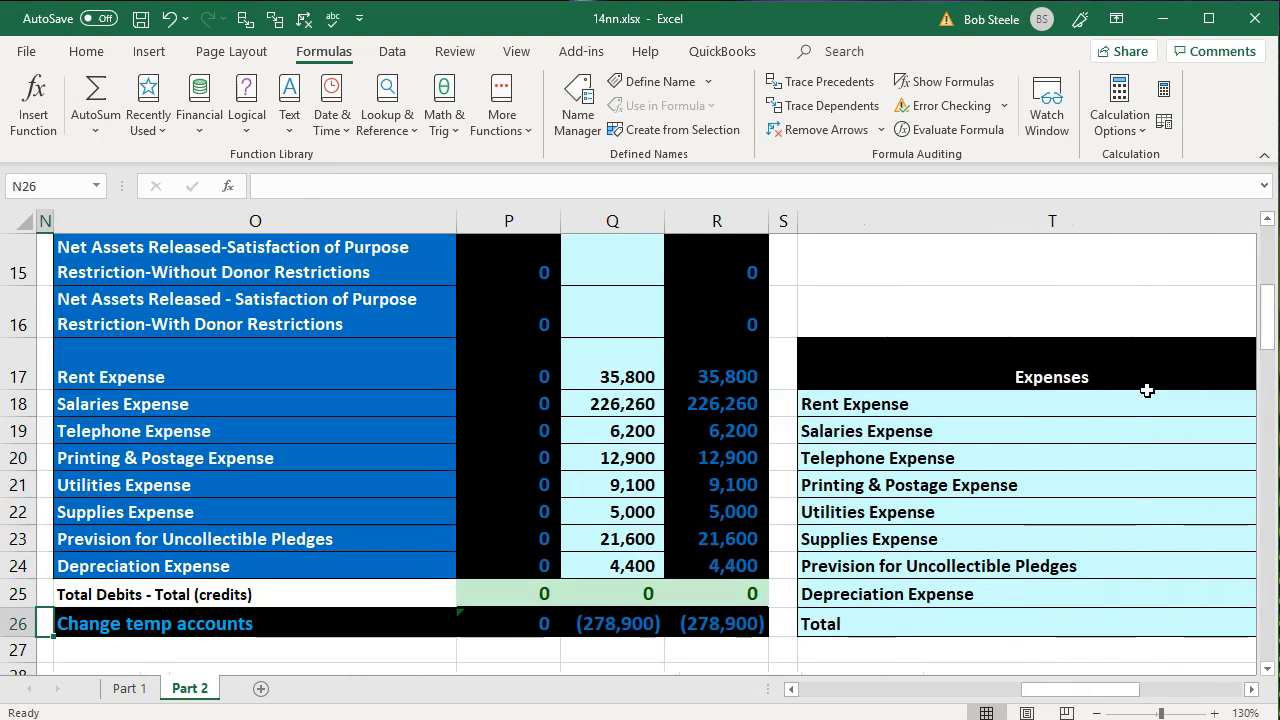
pyautogui.scroll(5, 243, 429)
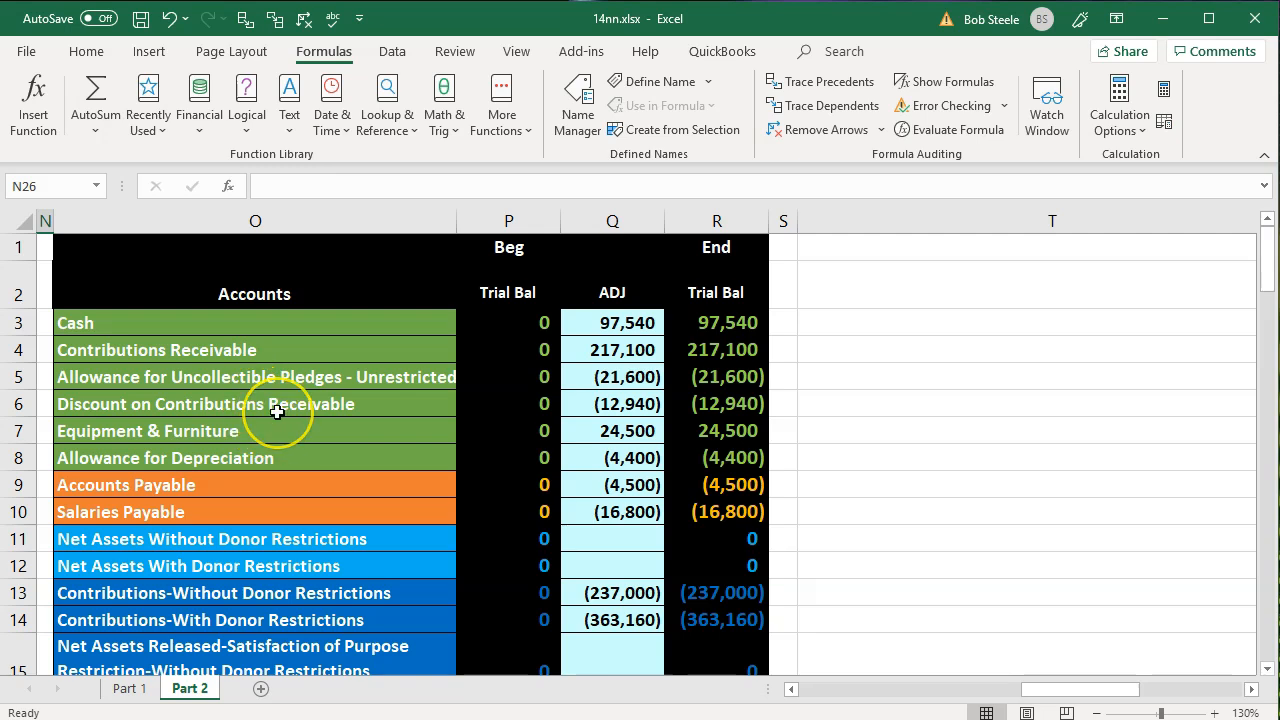
pyautogui.scroll(-3, 277, 410)
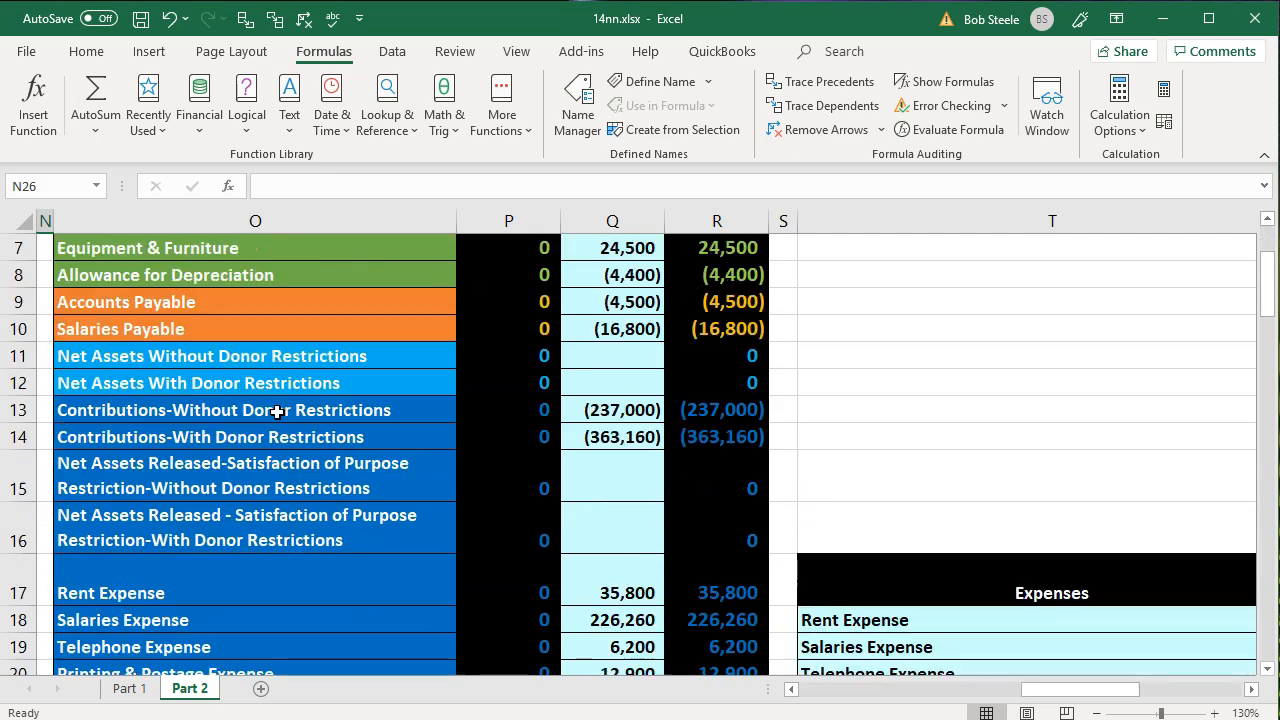
pyautogui.scroll(-7, 277, 410)
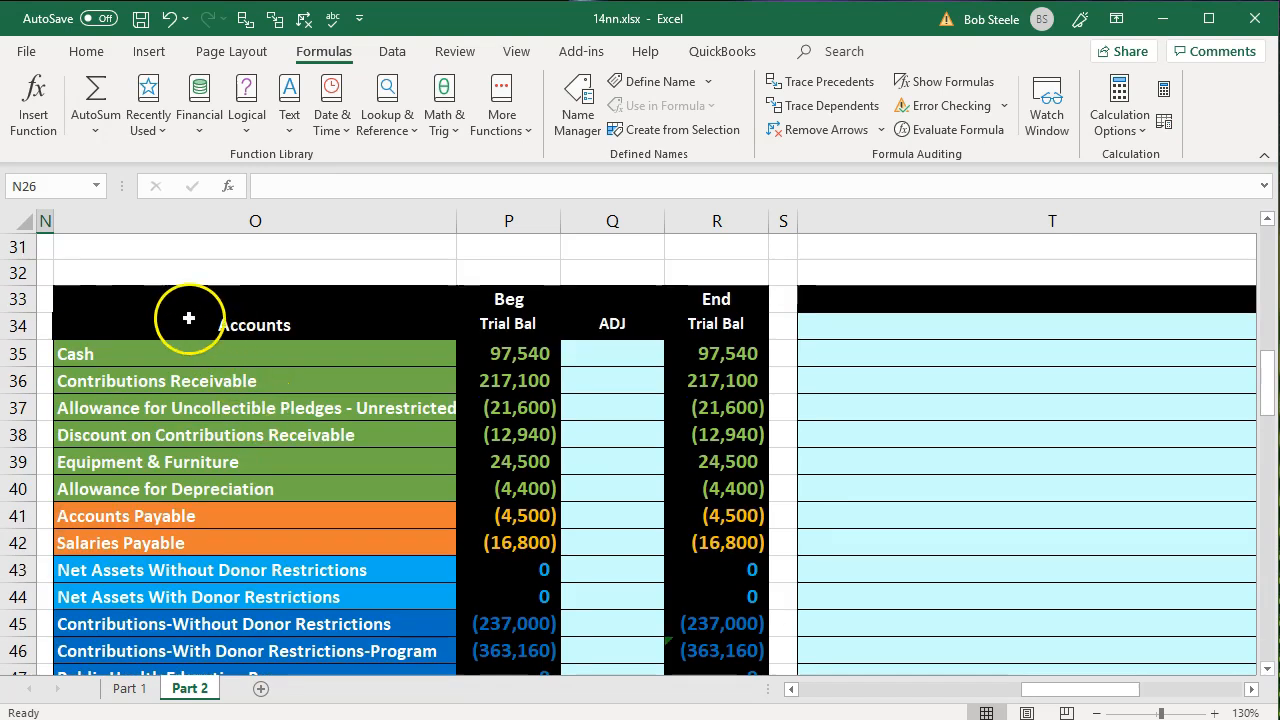
pyautogui.click(137, 295)
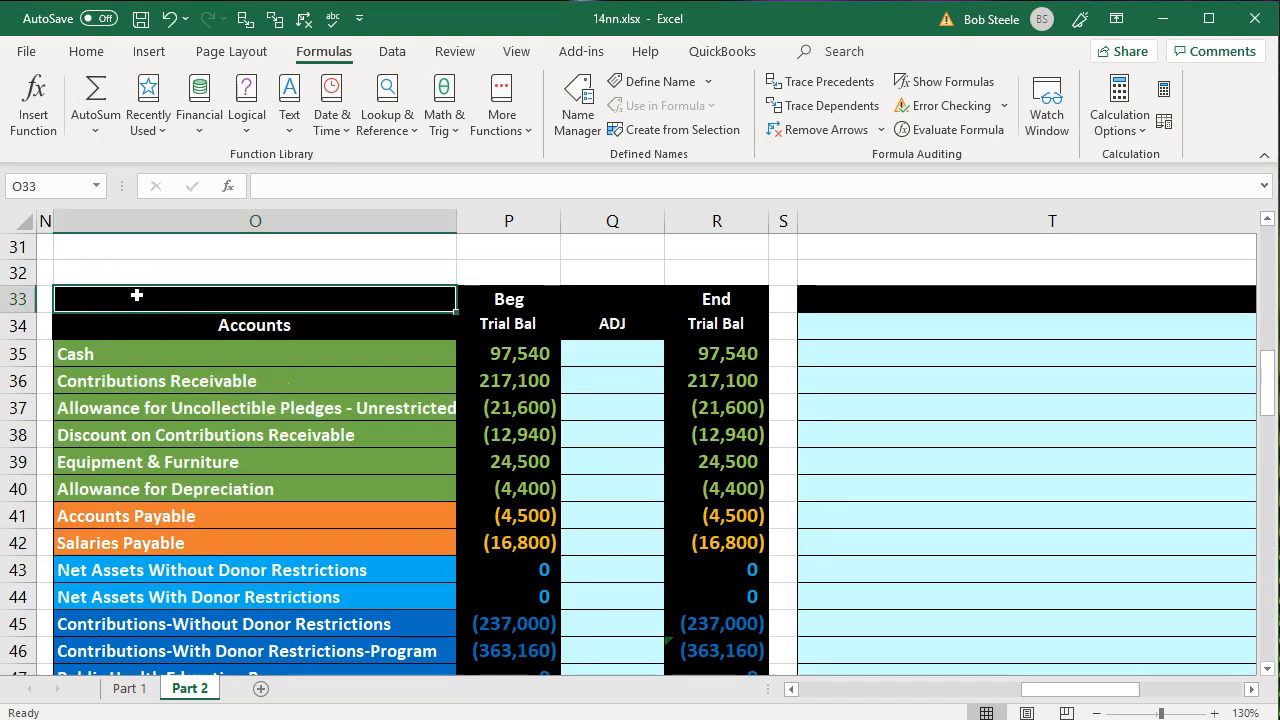
# - Trace the dependents and precedents of the beginning Cash balance in P35, following the link back to R3
pyautogui.click(522, 360)
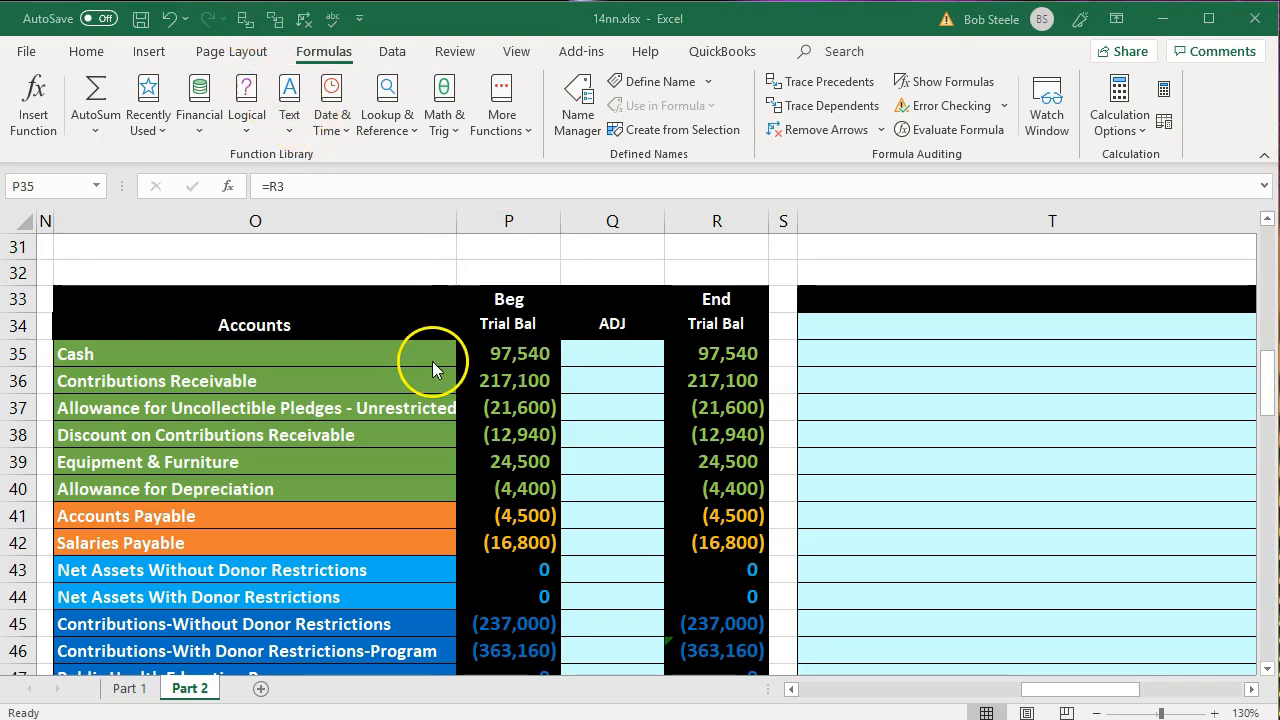
pyautogui.click(245, 20)
pyautogui.scroll(6, 683, 512)
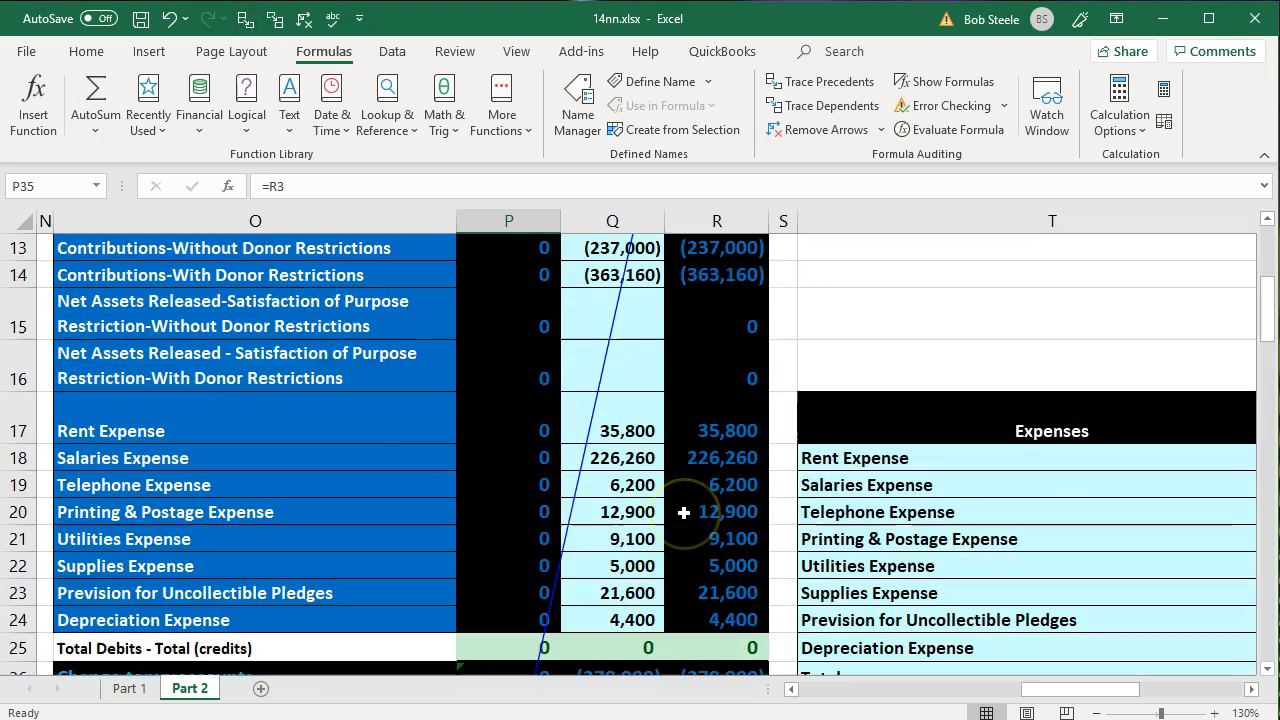
pyautogui.scroll(4, 683, 512)
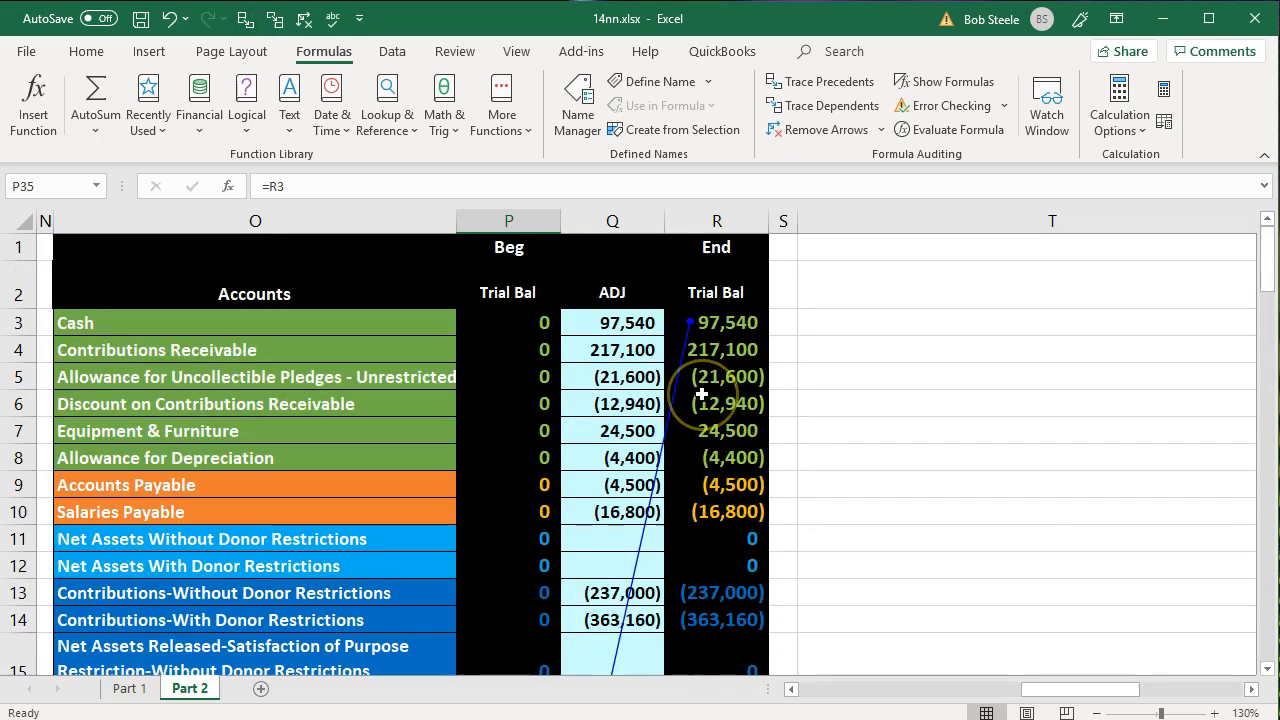
pyautogui.scroll(-9, 702, 394)
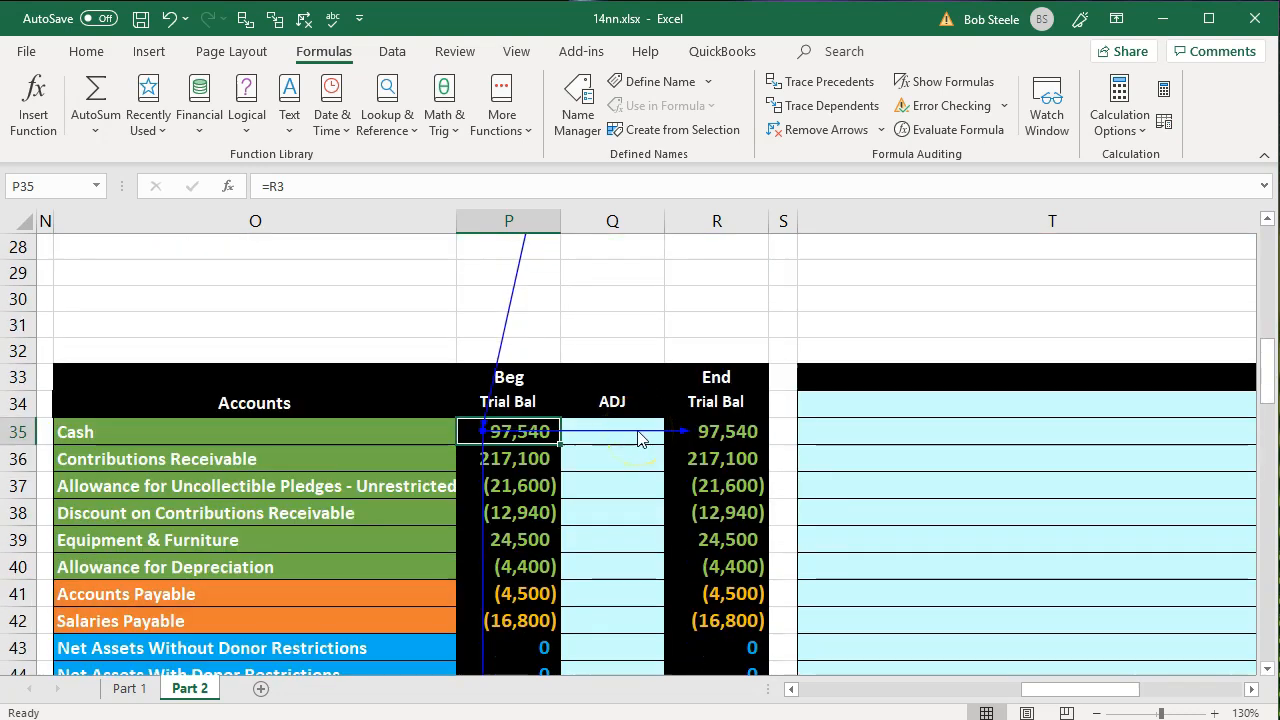
# - Compare the ending expense balances of the first trial balance with the expense accounts carried into the second trial balance
pyautogui.scroll(6, 638, 438)
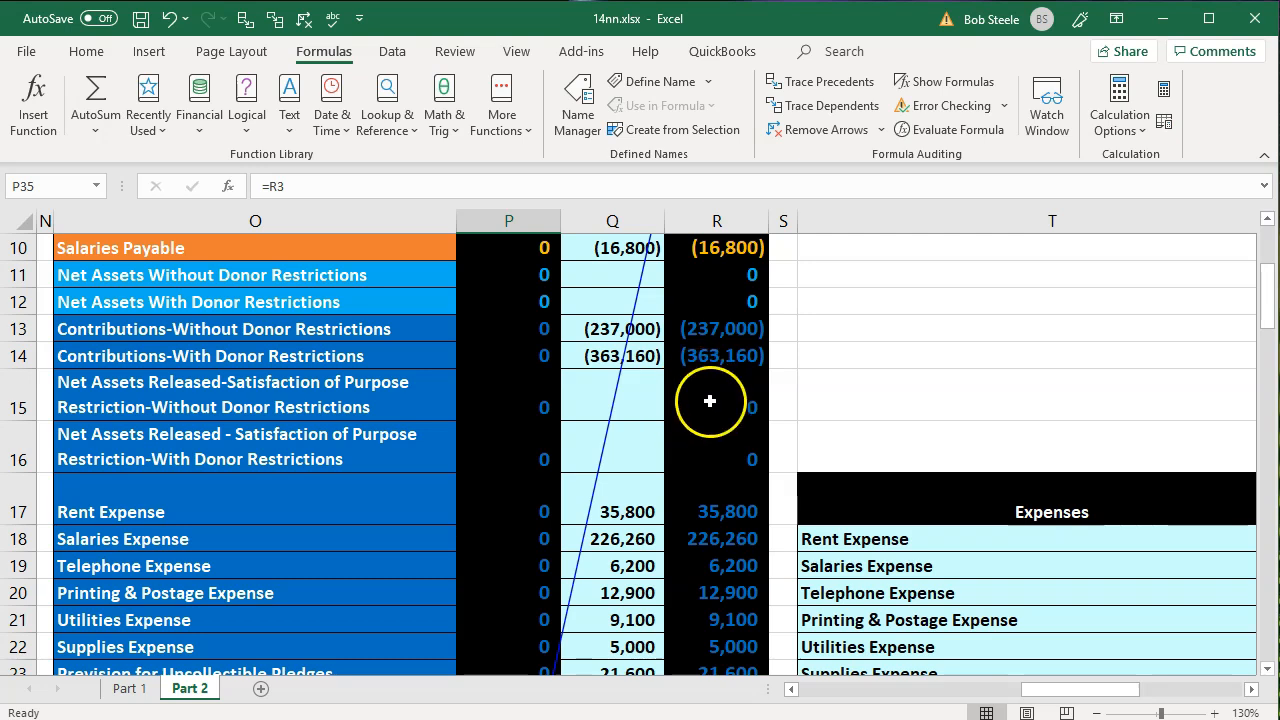
pyautogui.scroll(-1, 709, 401)
pyautogui.moveTo(716, 420); pyautogui.dragTo(726, 609)
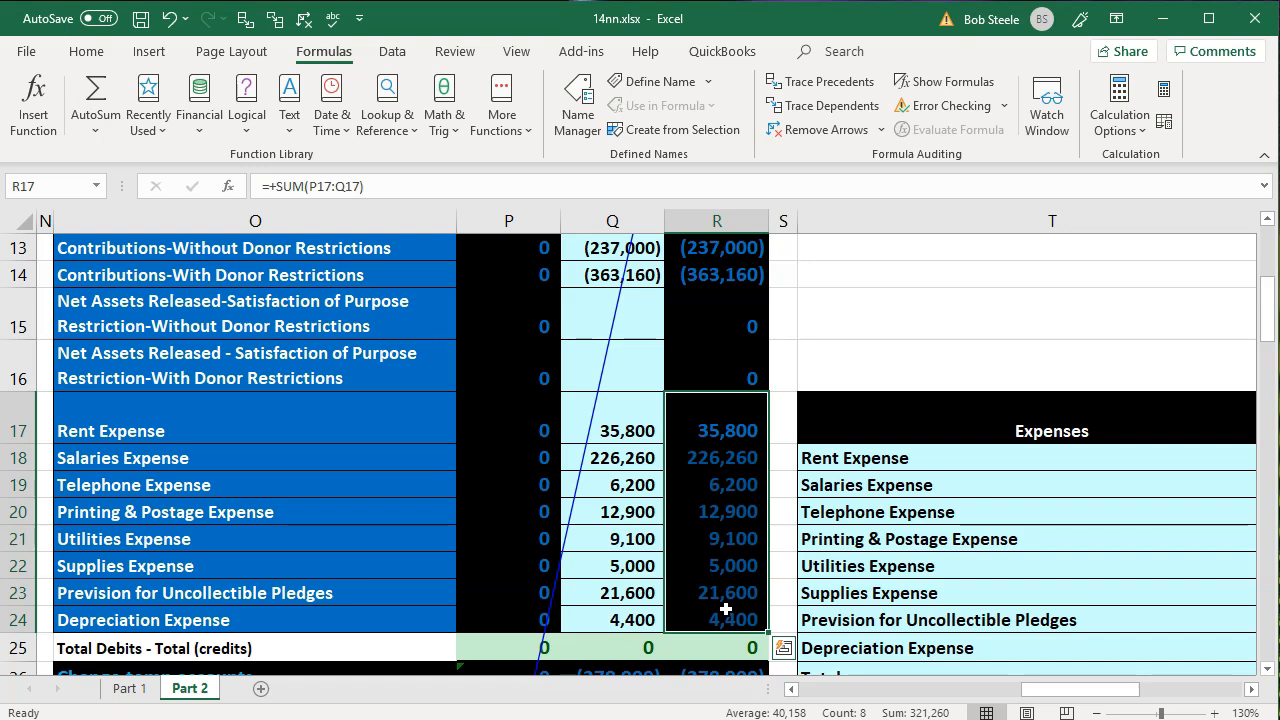
pyautogui.scroll(-9, 726, 609)
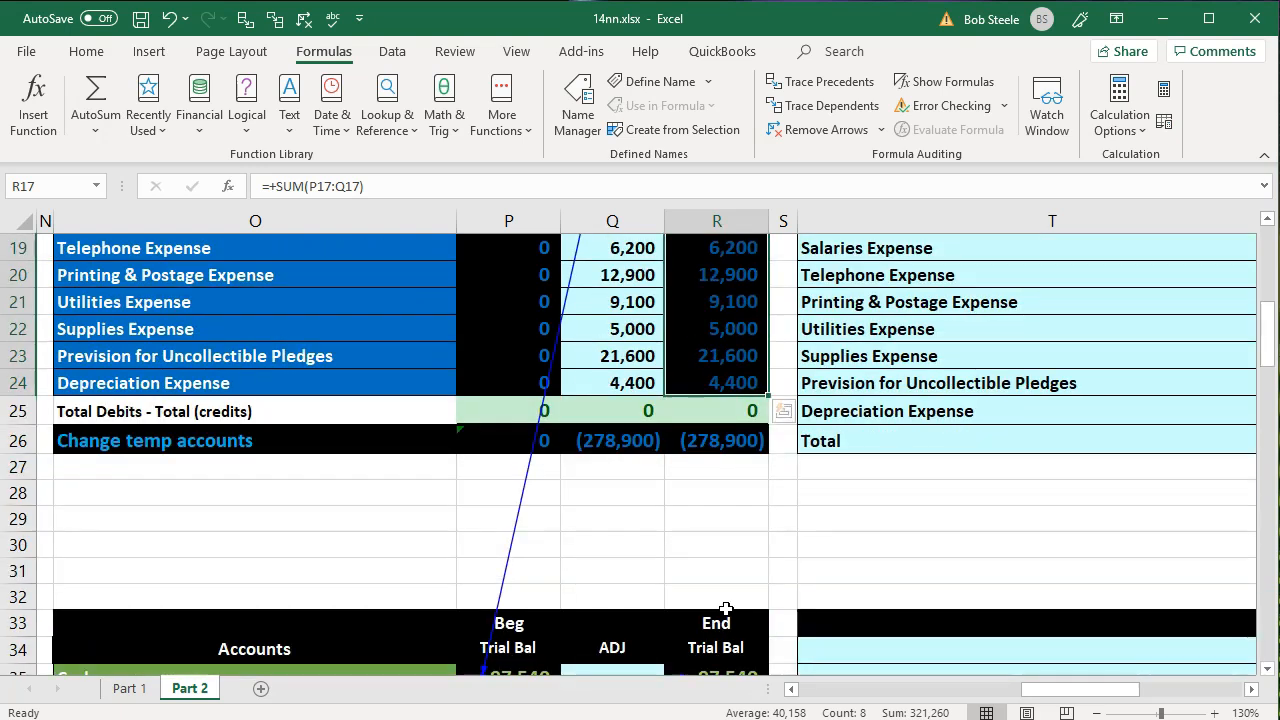
pyautogui.scroll(-3, 726, 609)
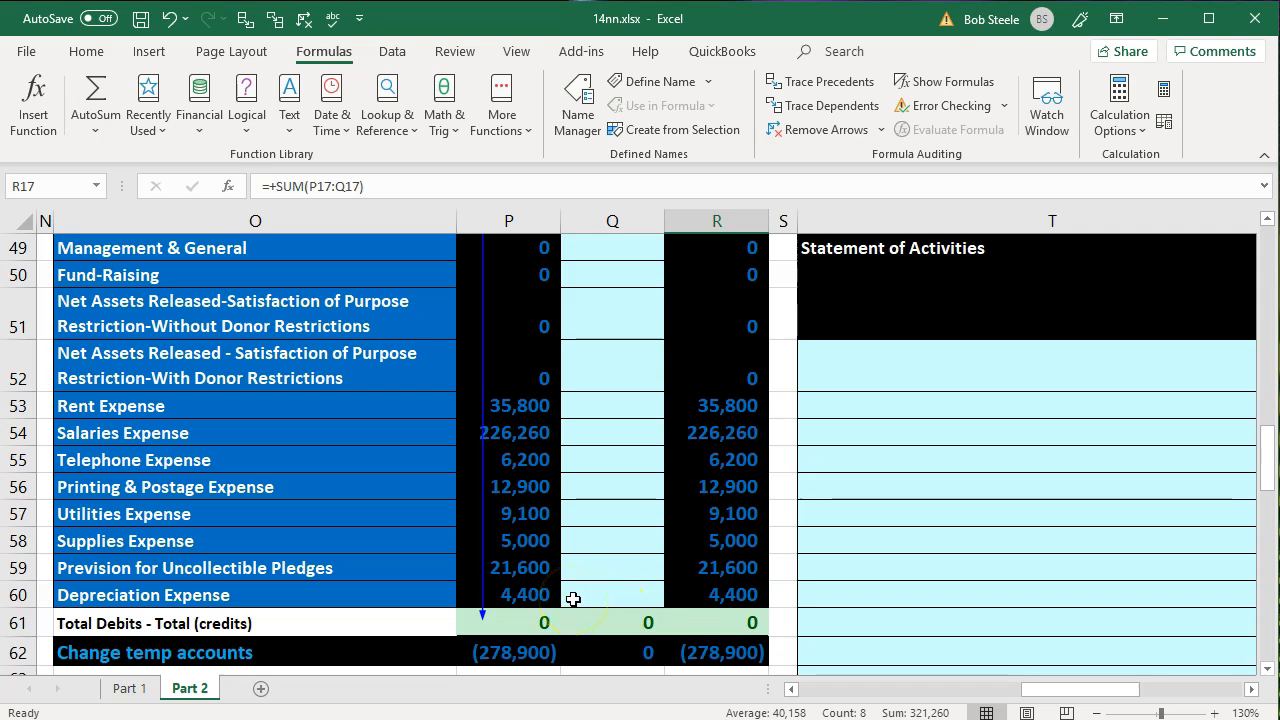
pyautogui.scroll(1, 573, 598)
pyautogui.scroll(1, 573, 598)
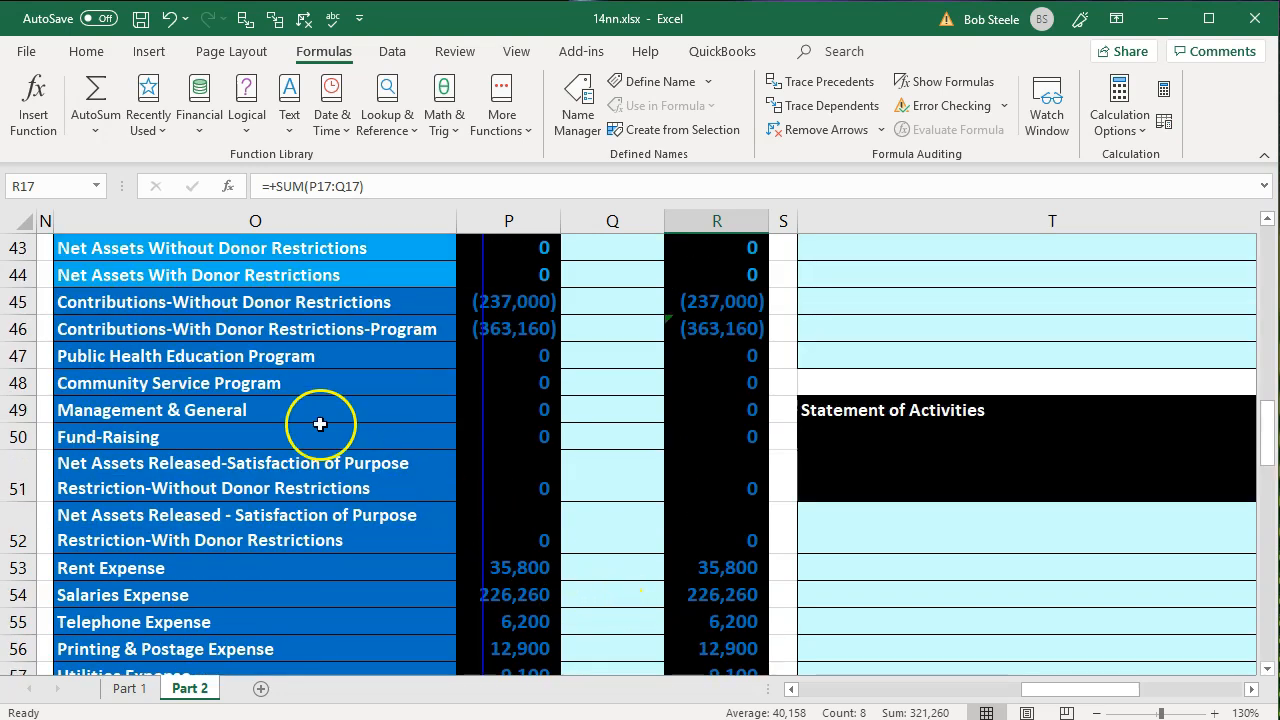
# - Examine the program and support service accounts in O47:O50 against the individual expense accounts and the Expenses table
pyautogui.click(250, 360)
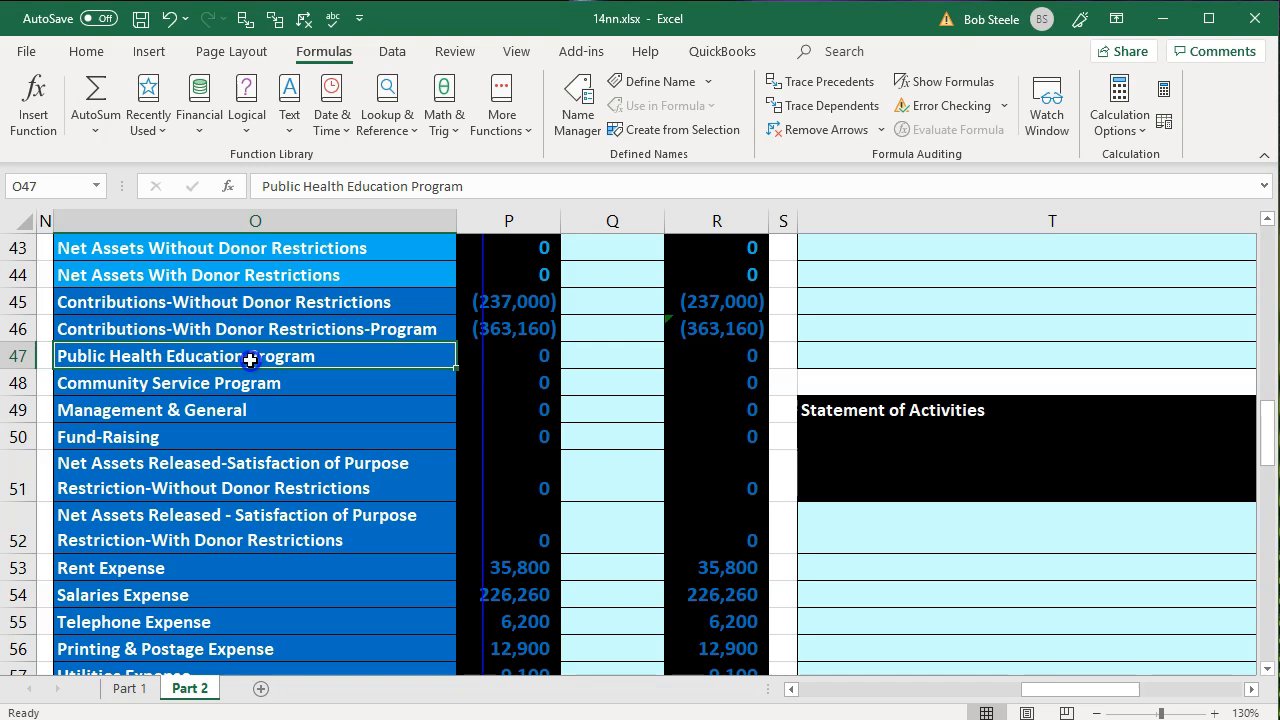
pyautogui.moveTo(250, 360); pyautogui.dragTo(243, 426)
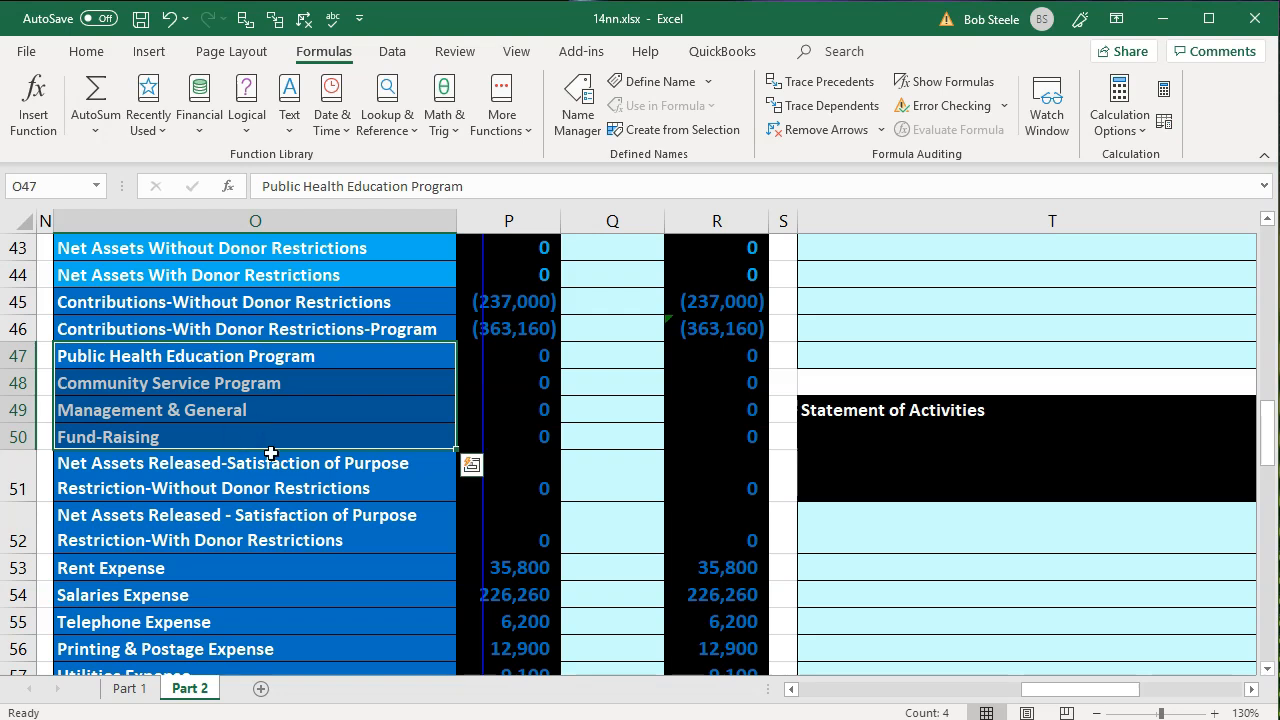
pyautogui.scroll(-1, 271, 453)
pyautogui.moveTo(545, 484); pyautogui.dragTo(531, 611)
pyautogui.scroll(3, 530, 607)
pyautogui.moveTo(400, 437); pyautogui.dragTo(357, 509)
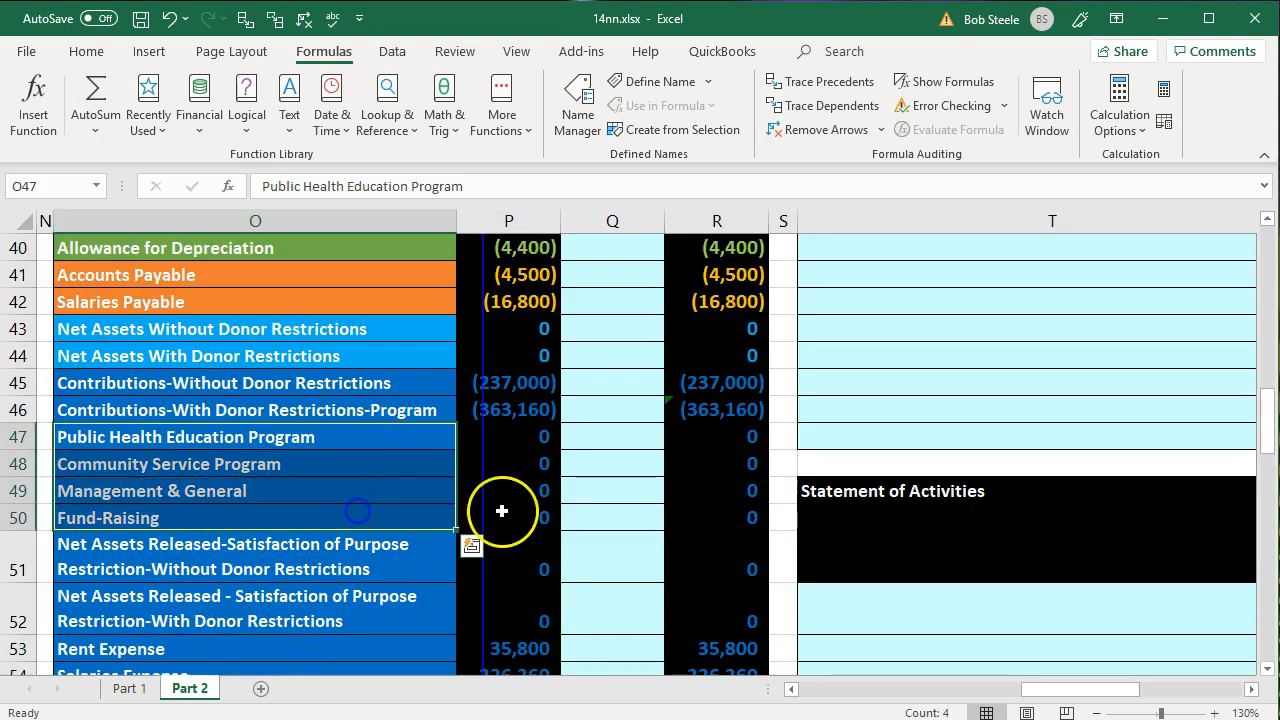
pyautogui.scroll(3, 850, 526)
pyautogui.scroll(6, 850, 526)
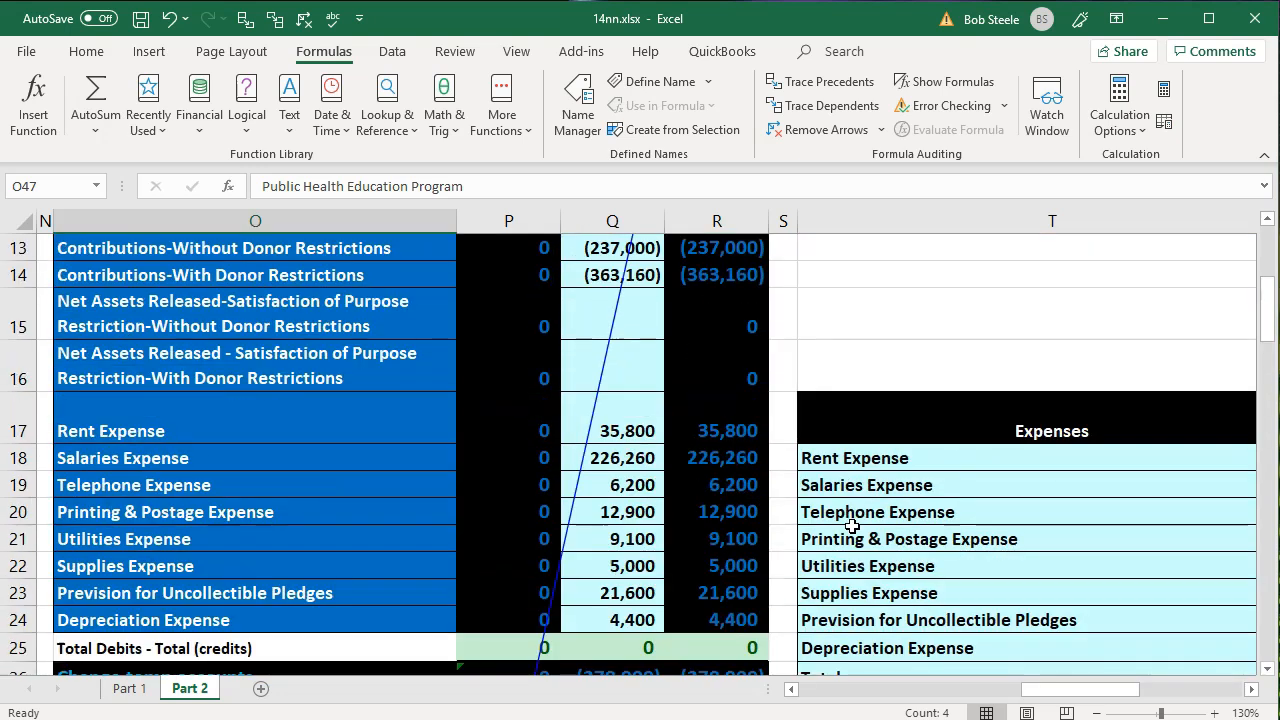
pyautogui.click(943, 451)
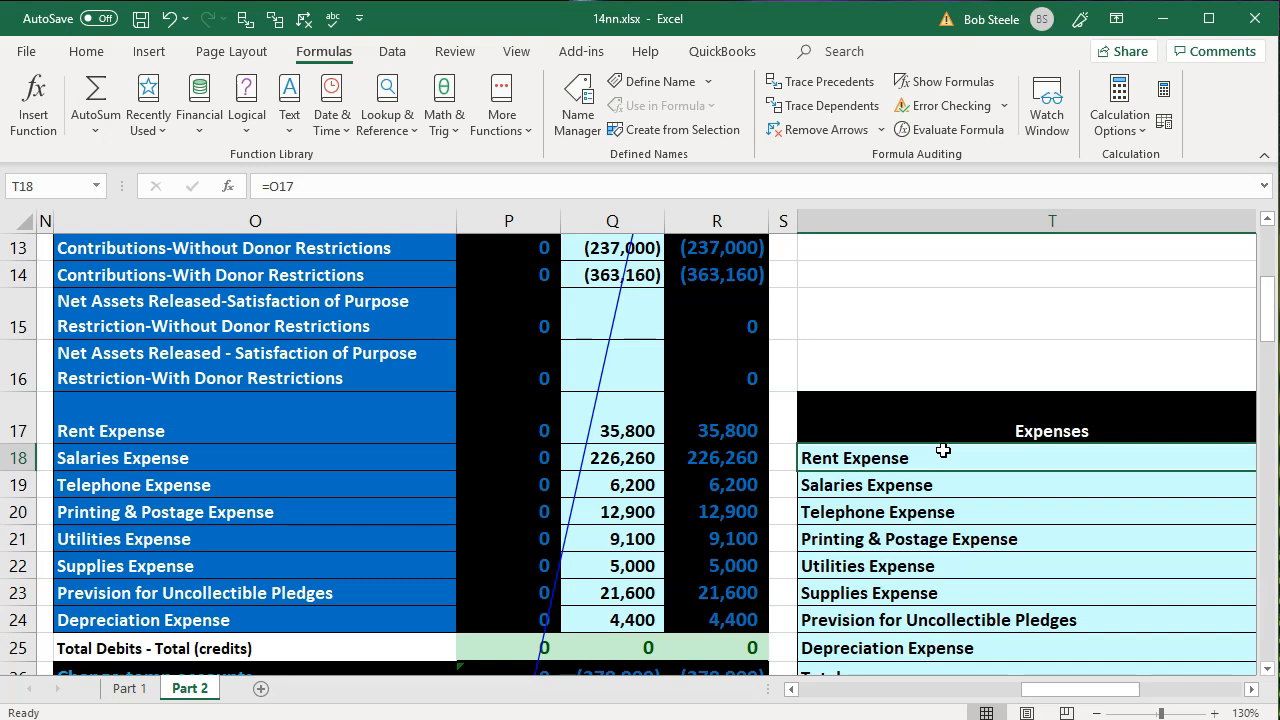
pyautogui.scroll(-5, 943, 451)
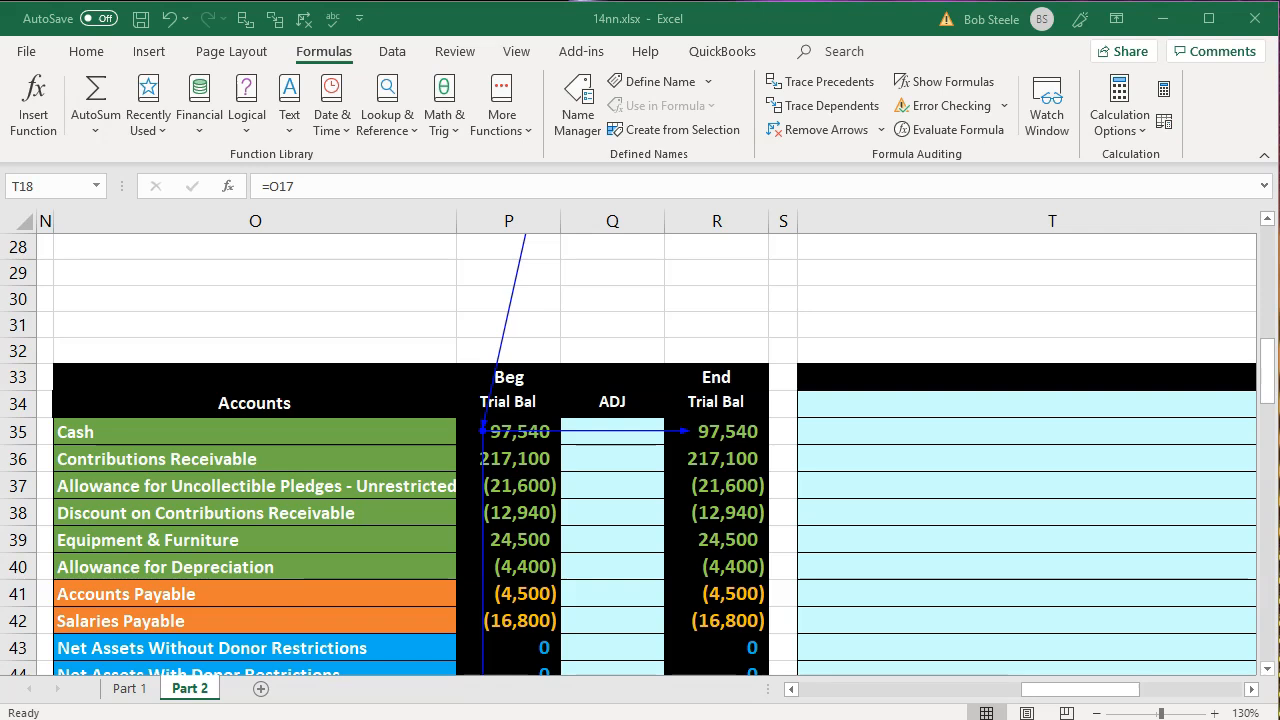
# - Enter 9 as the journal entry number in J35, the first row of the lower journal
pyautogui.click(718, 621)
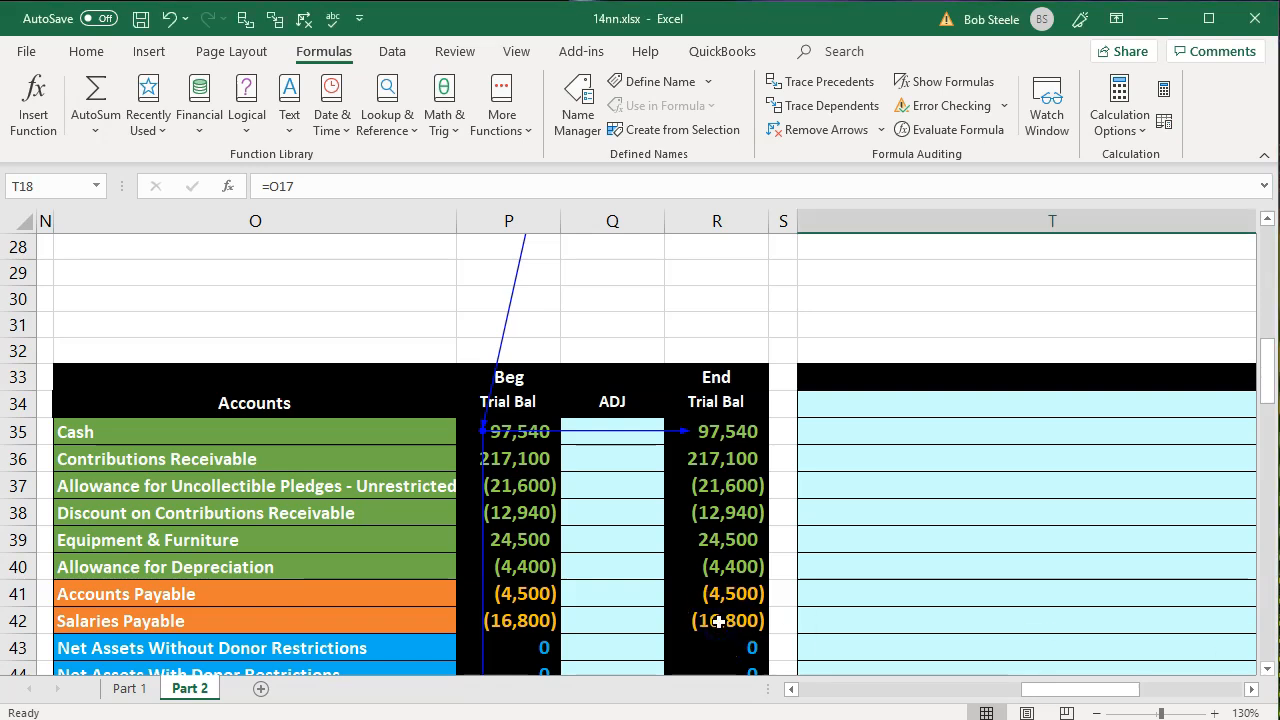
pyautogui.click(718, 621)
pyautogui.press('Left')
pyautogui.press('Home')
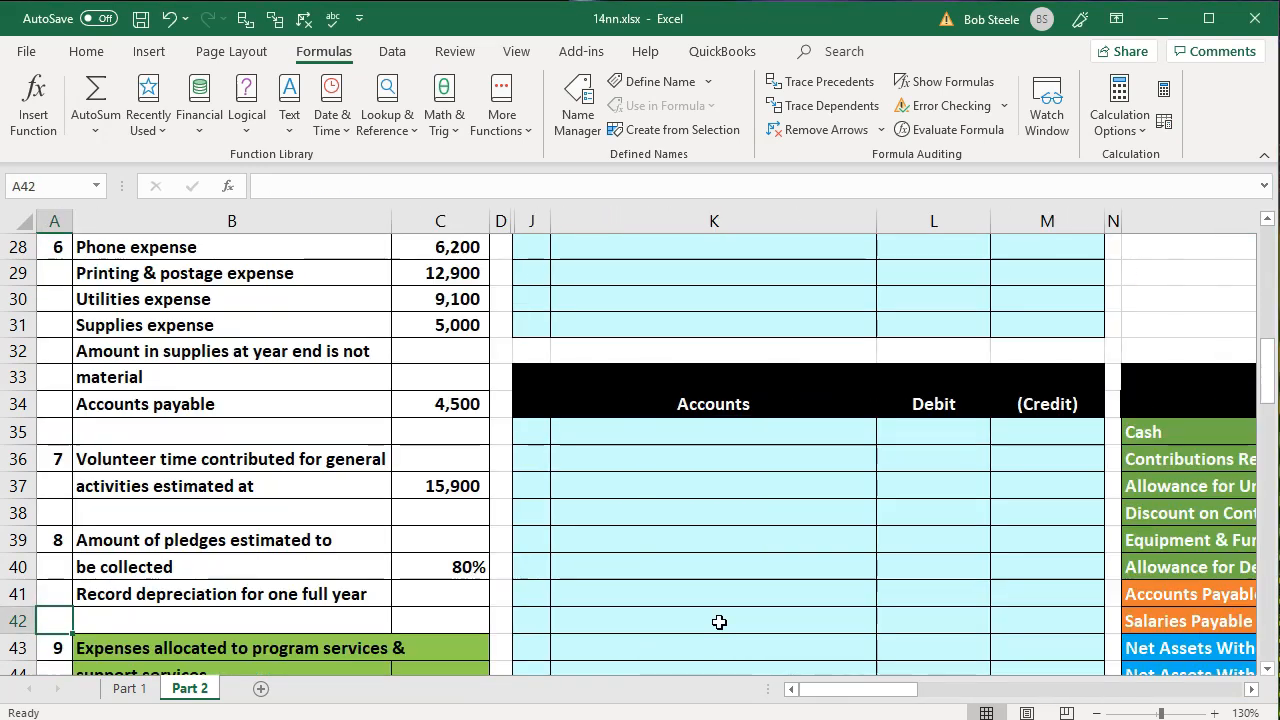
pyautogui.click(537, 433)
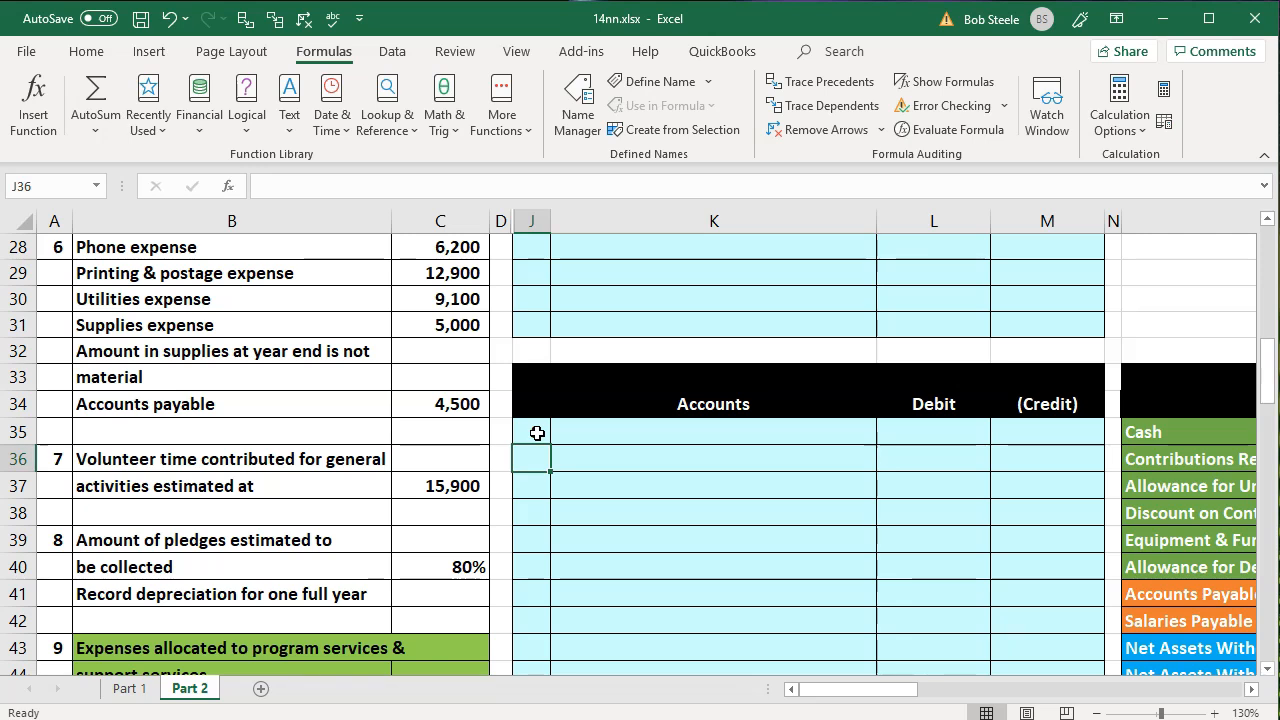
pyautogui.press('Right')
# - Link the first account of entry 9, in K35, to Public Health Education Program in O47
pyautogui.write('=')
pyautogui.press('Right')
pyautogui.press('Right')
pyautogui.press('Right')
pyautogui.press('Right')
pyautogui.press('Down')
pyautogui.press('Down')
pyautogui.press('Down')
pyautogui.press('Down')
pyautogui.press('Down')
pyautogui.press('Down')
pyautogui.press('Down')
pyautogui.press('Down')
pyautogui.press('Down')
pyautogui.press('Down')
pyautogui.press('Down')
pyautogui.press('Down')
pyautogui.press('Down')
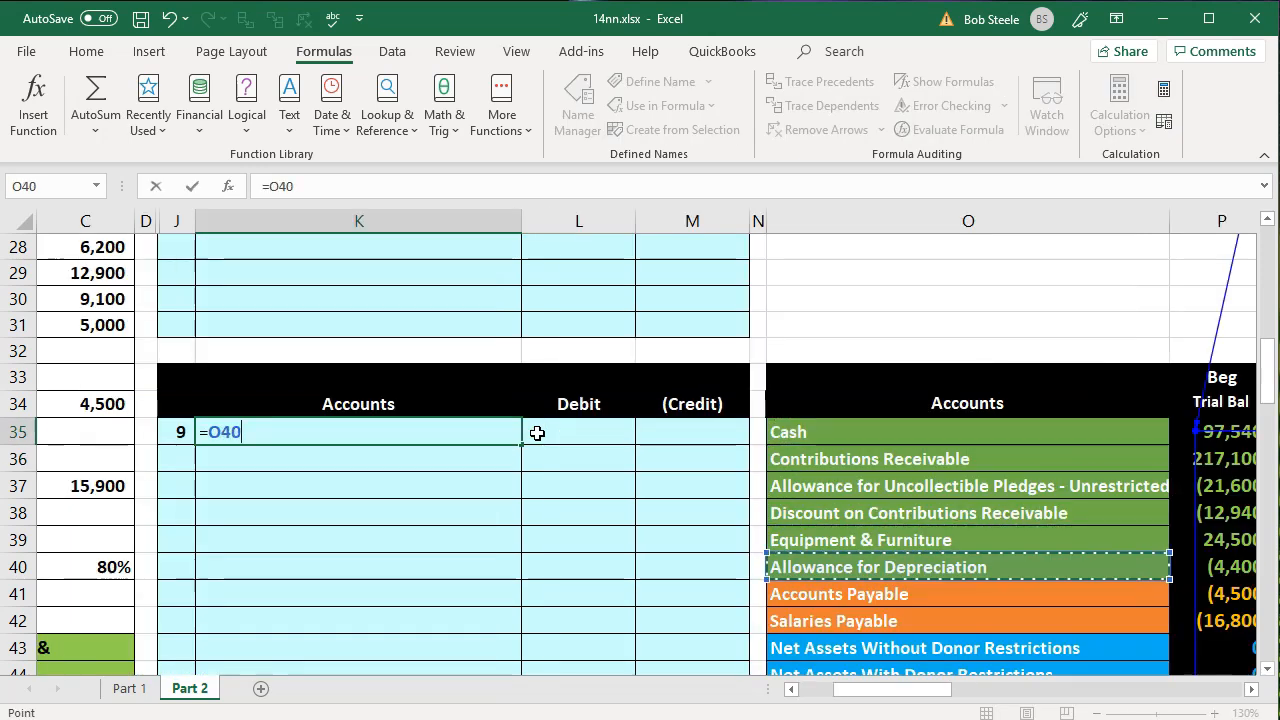
pyautogui.press('Down')
pyautogui.press('Up')
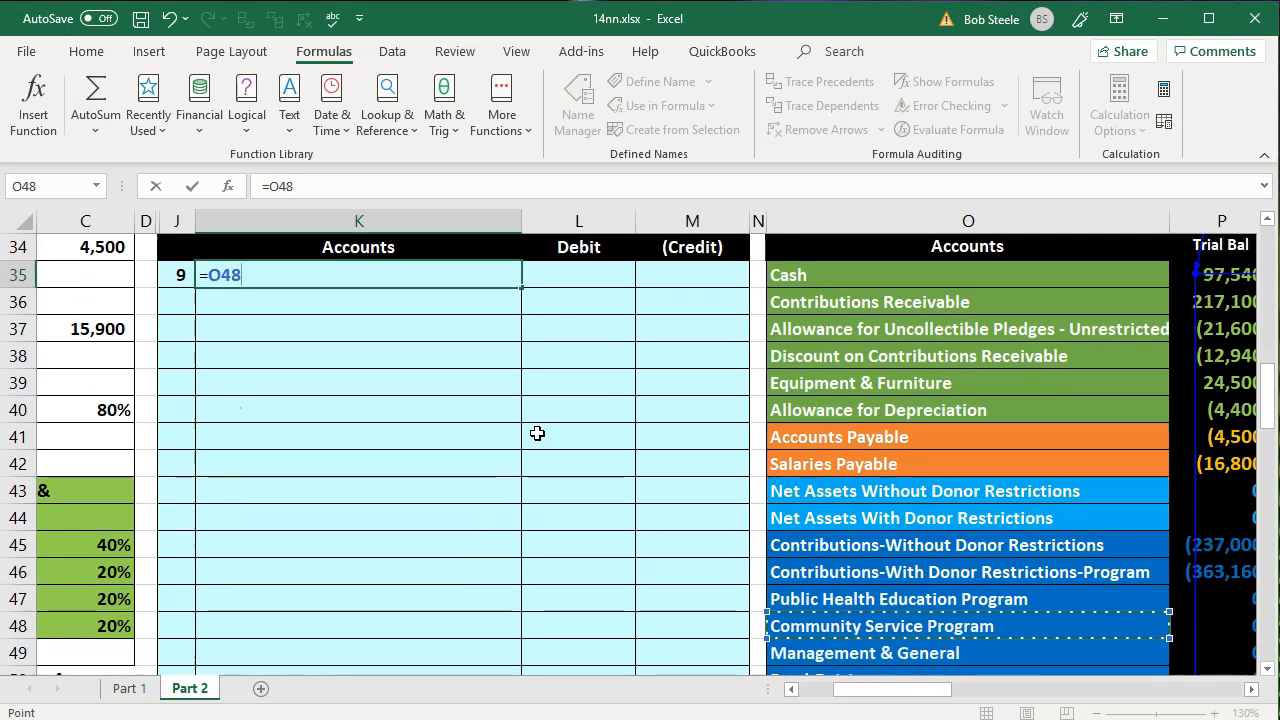
pyautogui.press('Up')
pyautogui.press('Return')
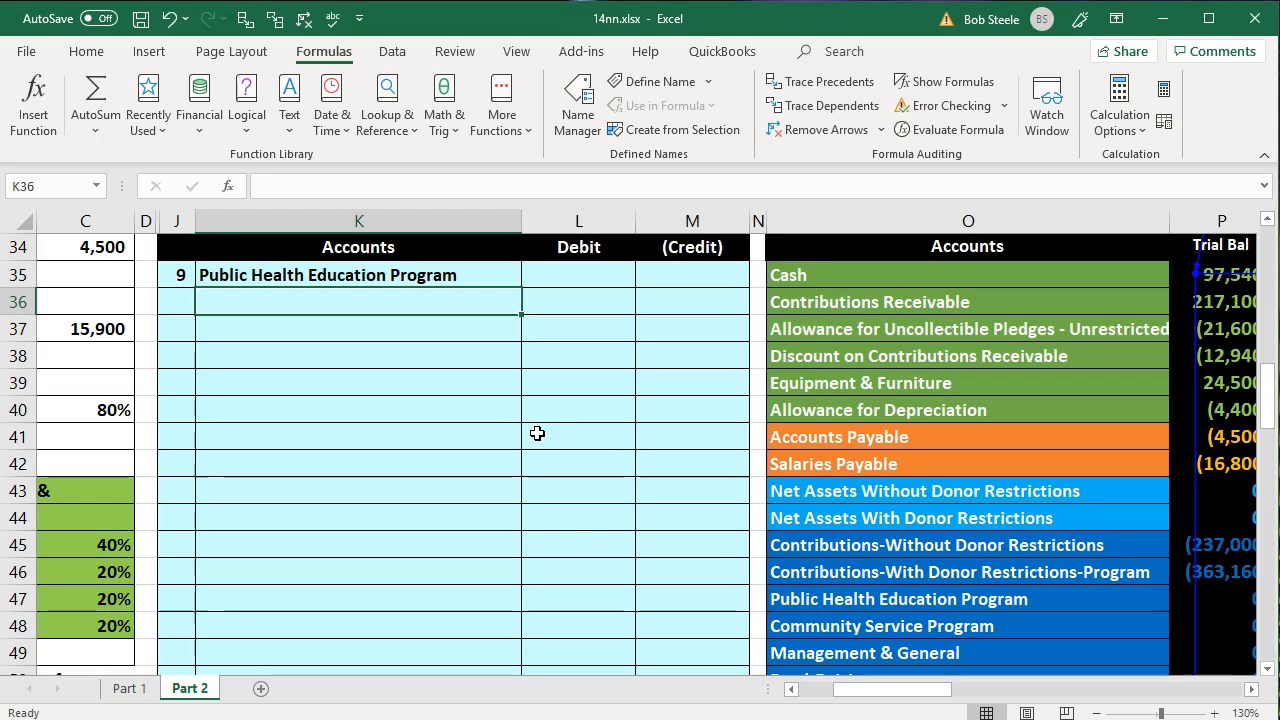
# - Link the second account of entry 9, in K36, to Community Service Program in O48
pyautogui.write('=')
pyautogui.press('Down')
pyautogui.press('Down')
pyautogui.press('Down')
pyautogui.press('Down')
pyautogui.press('Down')
pyautogui.press('Down')
pyautogui.press('Down')
pyautogui.press('Down')
pyautogui.press('Down')
pyautogui.press('Down')
pyautogui.press('Down')
pyautogui.press('Down')
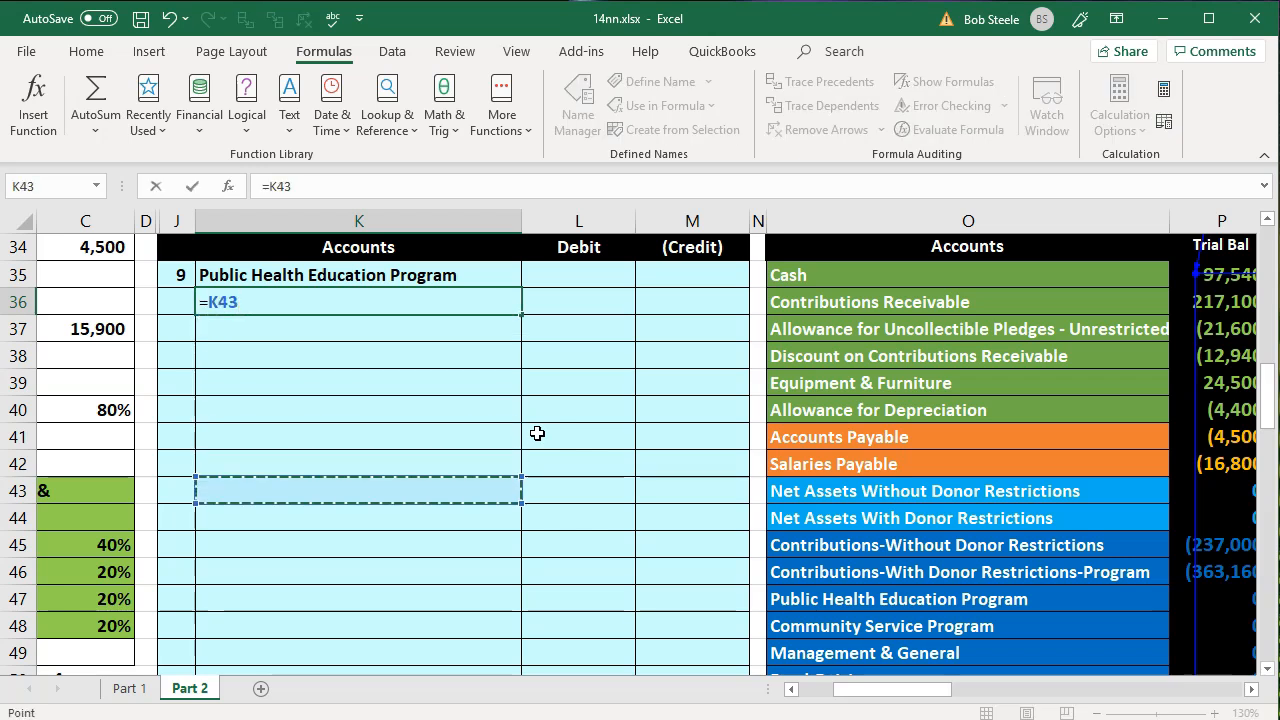
pyautogui.press('Right')
pyautogui.press('Right')
pyautogui.press('Right')
pyautogui.press('Right')
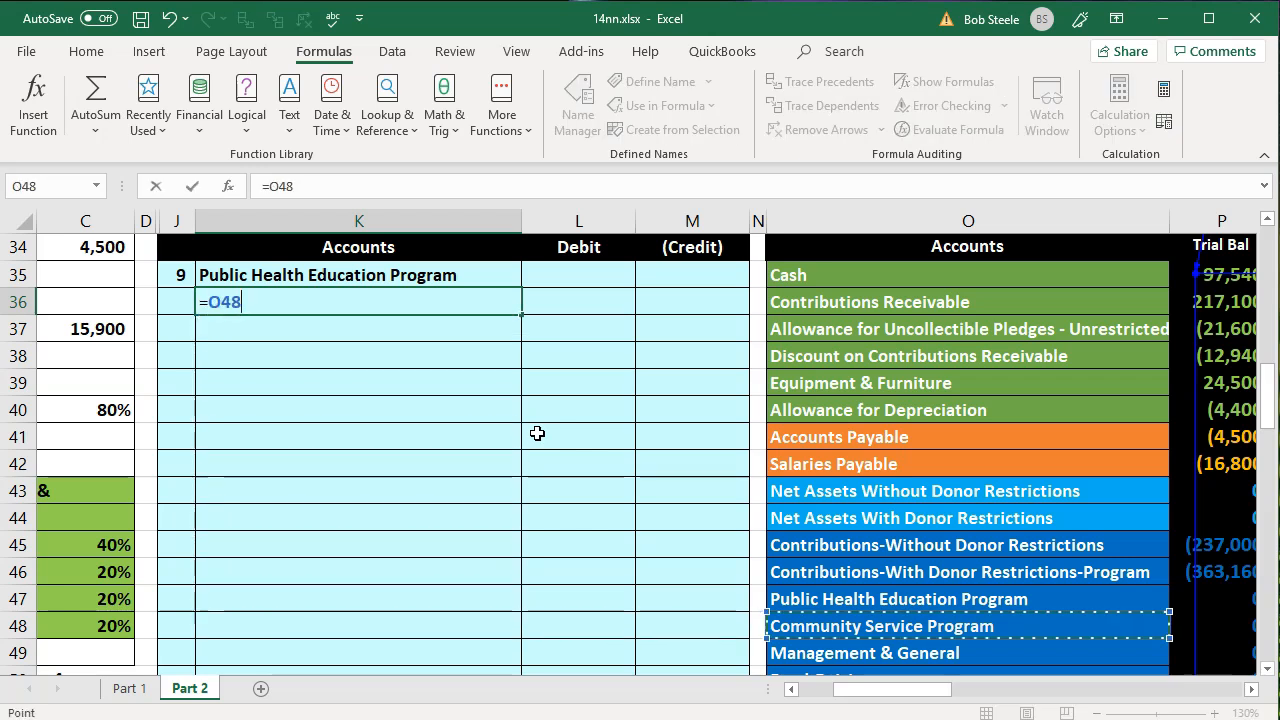
pyautogui.press('Return')
# - Link the third account of entry 9, in K37, to Management & General in O49
pyautogui.write('=')
pyautogui.press('Down')
pyautogui.press('Down')
pyautogui.press('Down')
pyautogui.press('Down')
pyautogui.press('Down')
pyautogui.press('Down')
pyautogui.press('Down')
pyautogui.press('Down')
pyautogui.press('Down')
pyautogui.press('Down')
pyautogui.press('Down')
pyautogui.press('Right')
pyautogui.press('Right')
pyautogui.press('Right')
pyautogui.press('Right')
# - Link the fourth account of entry 9, in K38, to Fund-Raising in O50
pyautogui.press('Down')
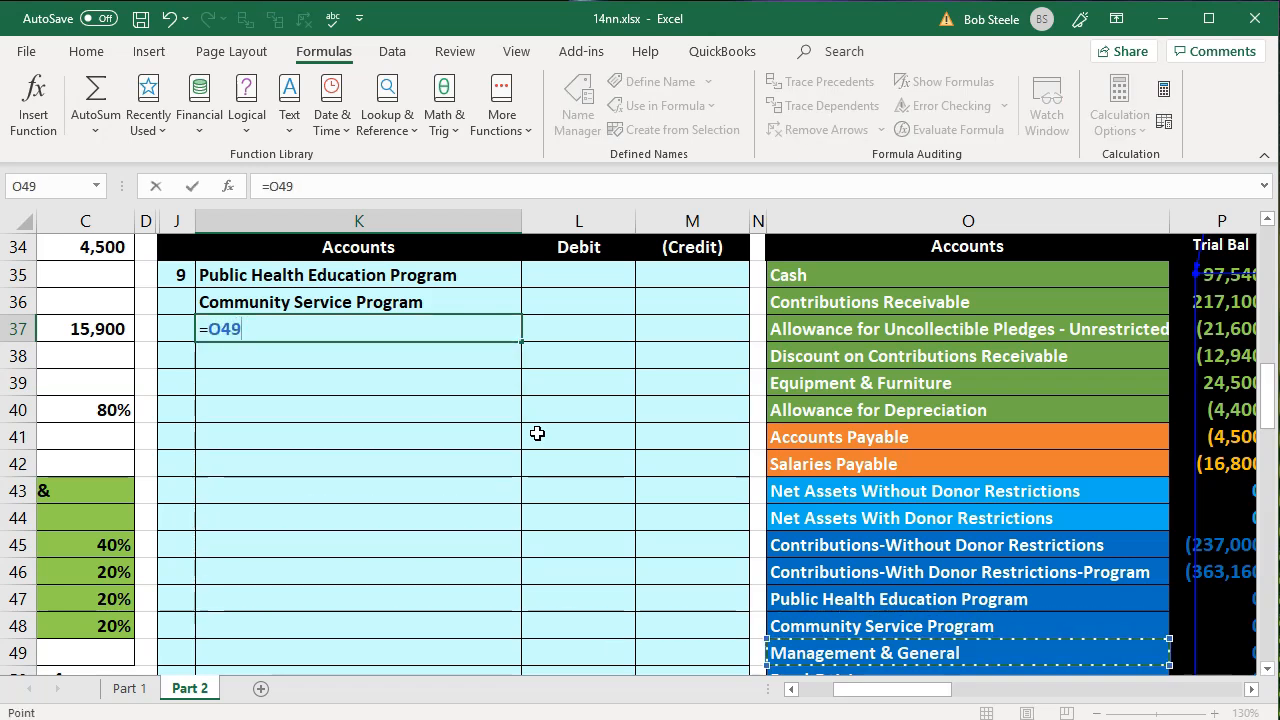
pyautogui.press('Return')
pyautogui.write('=')
pyautogui.press('Down')
pyautogui.press('Down')
pyautogui.press('Down')
pyautogui.press('Down')
pyautogui.press('Down')
pyautogui.press('Down')
pyautogui.press('Down')
pyautogui.press('Down')
pyautogui.press('Down')
pyautogui.press('Down')
pyautogui.press('Down')
pyautogui.press('Down')
pyautogui.press('Down')
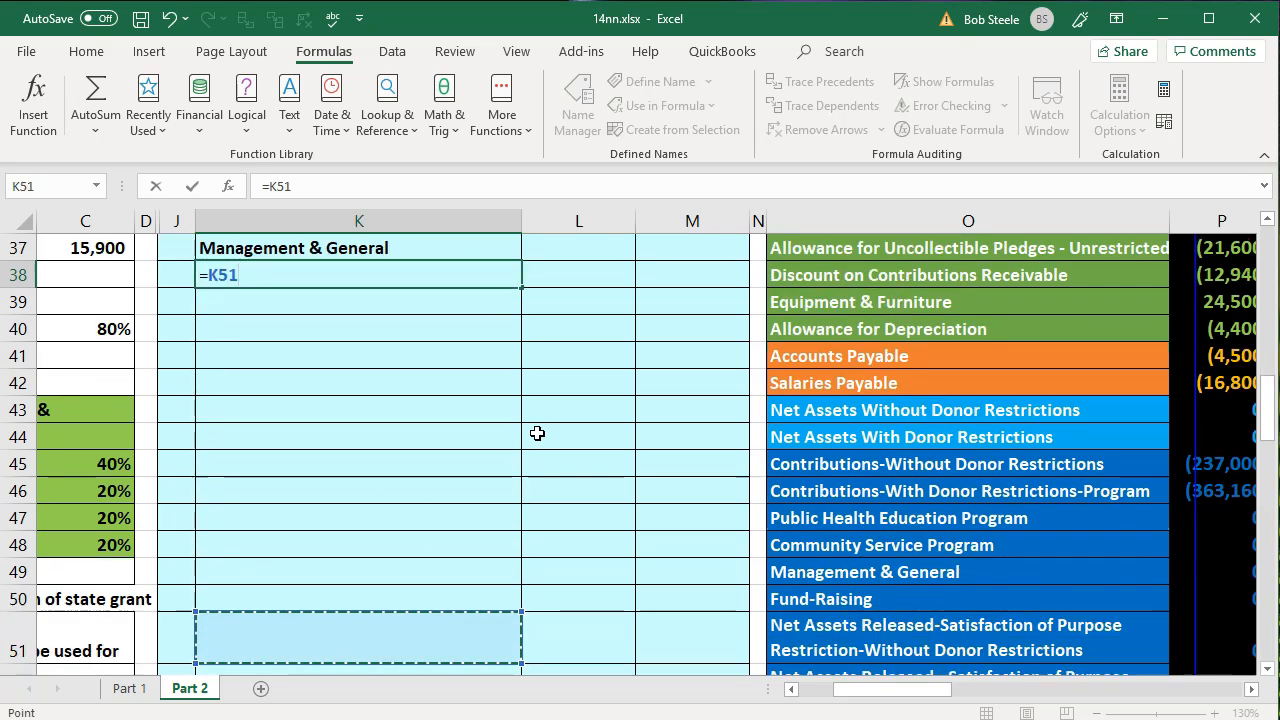
pyautogui.press('Right')
pyautogui.press('Right')
pyautogui.press('Right')
pyautogui.press('Up')
pyautogui.press('Right')
pyautogui.press('Return')
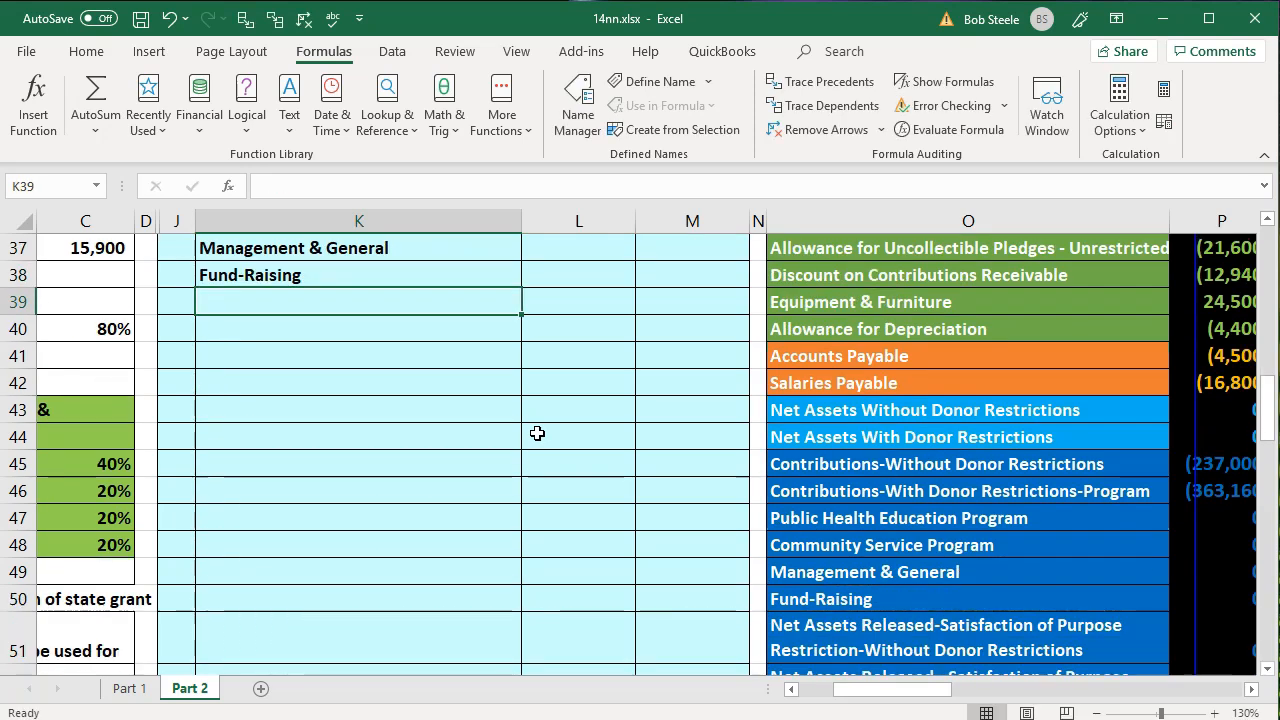
# - Set the Public Health Education Program debit in L35 to the Public Health Education total in U26 of the Expenses table
pyautogui.press('Up')
pyautogui.press('Up')
pyautogui.press('Up')
pyautogui.press('Up')
pyautogui.press('Up')
pyautogui.press('Down')
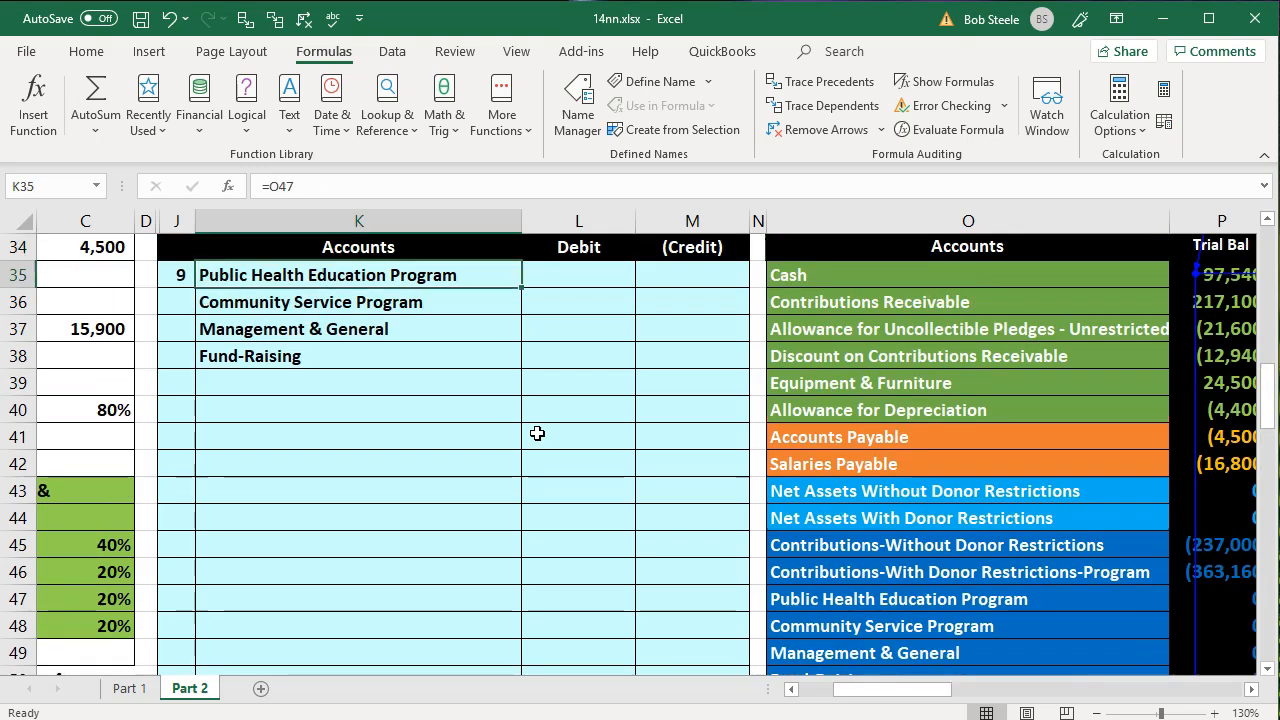
pyautogui.press('Down')
pyautogui.press('Right')
pyautogui.press('Up')
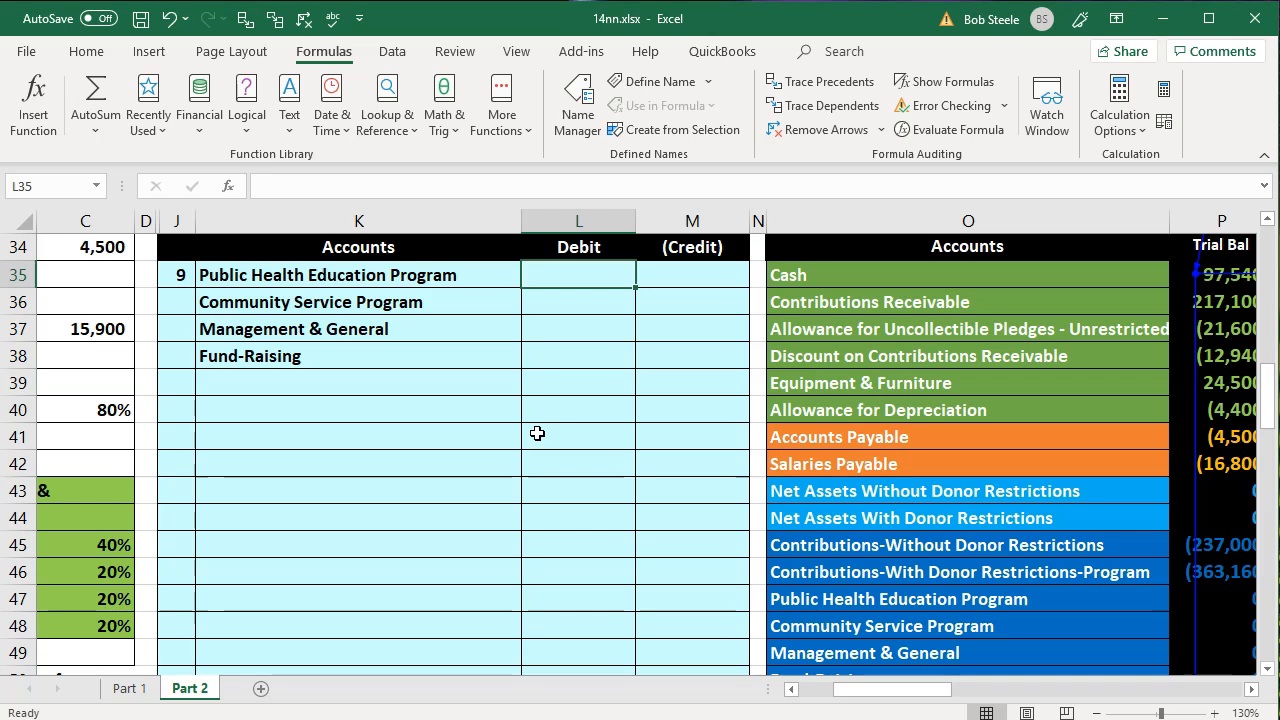
pyautogui.write('=')
pyautogui.press('Right')
pyautogui.press('Right')
pyautogui.press('Right')
pyautogui.press('Right')
pyautogui.press('Right')
pyautogui.press('Right')
pyautogui.press('Right')
pyautogui.press('Right')
pyautogui.press('Right')
pyautogui.press('Up')
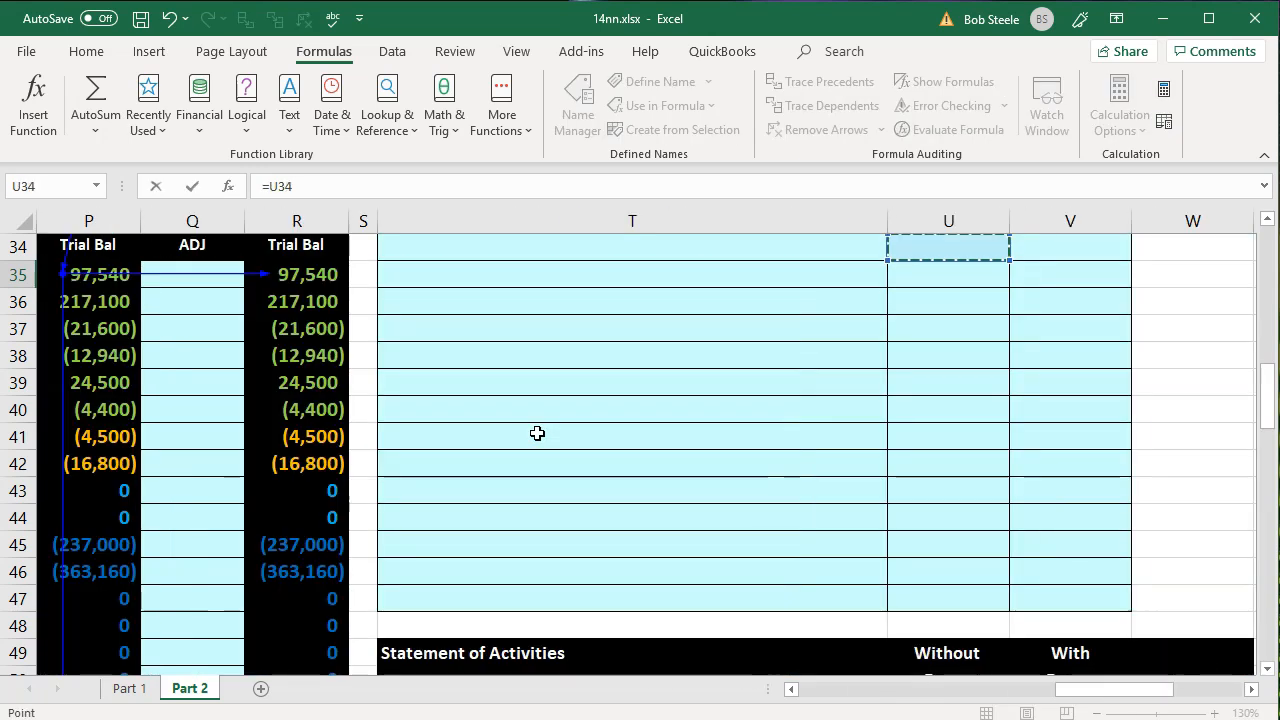
pyautogui.press('Up')
pyautogui.press('Up')
pyautogui.press('Up')
pyautogui.press('Up')
pyautogui.press('Up')
pyautogui.press('Up')
pyautogui.press('Up')
pyautogui.press('Up')
pyautogui.press('Up')
pyautogui.press('Up')
pyautogui.press('Up')
pyautogui.press('Up')
pyautogui.press('Up')
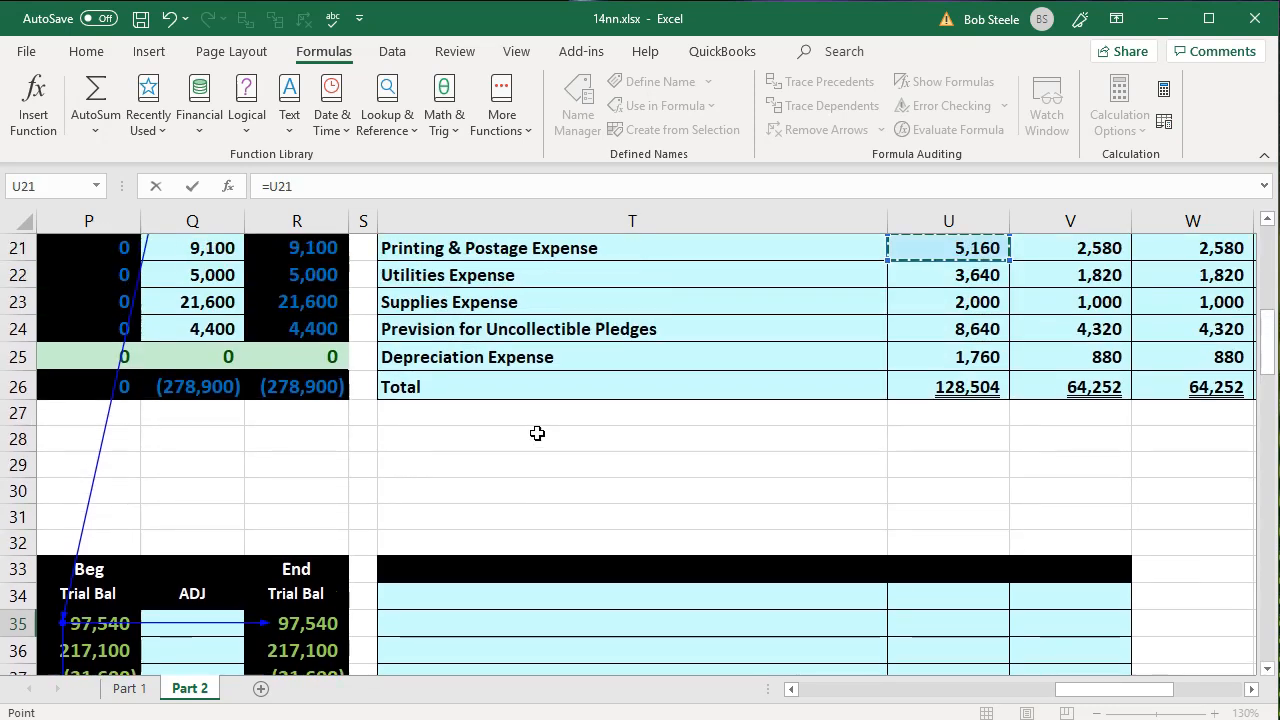
pyautogui.press('Up')
pyautogui.press('Up')
pyautogui.press('Up')
pyautogui.press('Up')
pyautogui.press('Up')
pyautogui.press('Down')
pyautogui.press('Down')
pyautogui.press('Down')
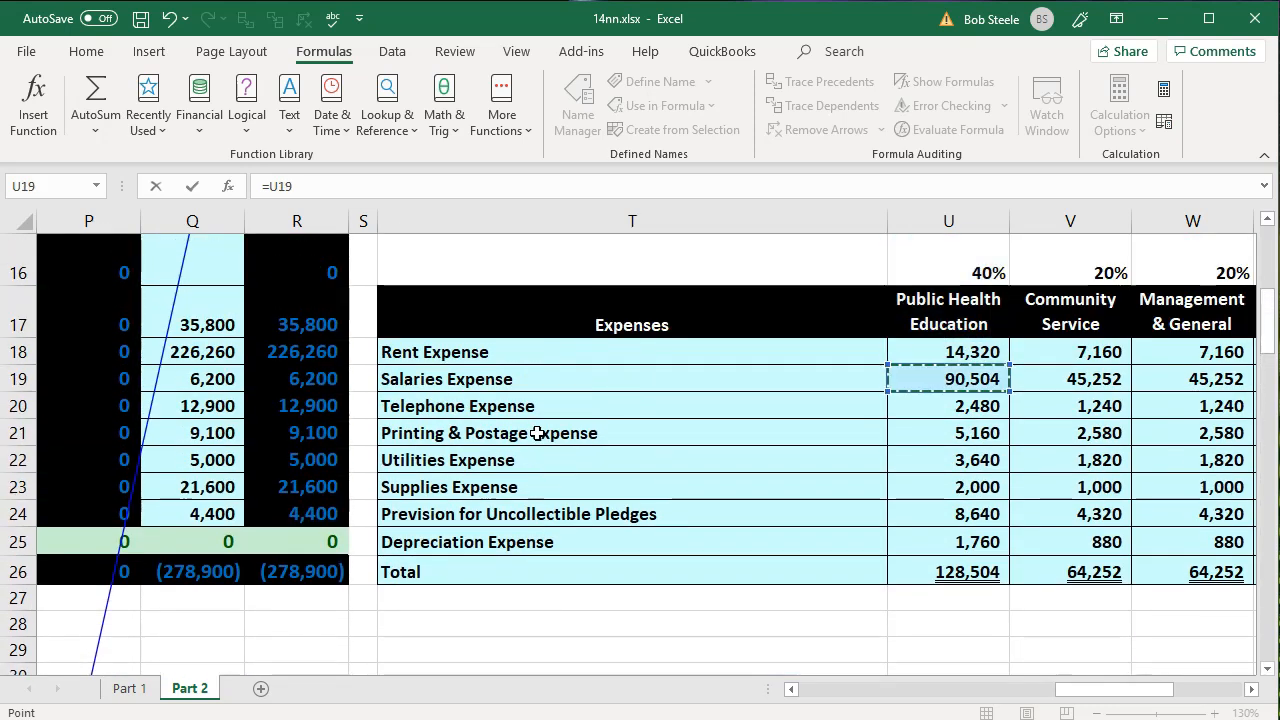
pyautogui.click(986, 296)
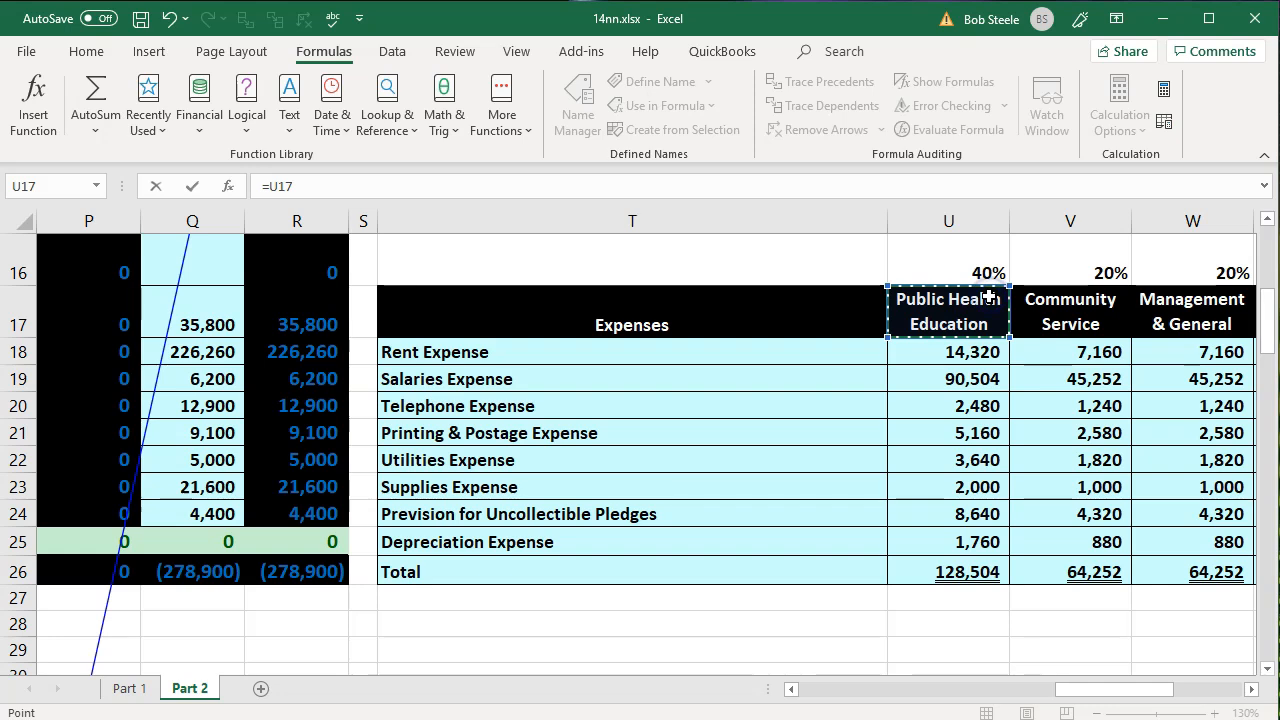
pyautogui.press('Down')
pyautogui.press('Down')
pyautogui.press('Down')
pyautogui.press('Down')
pyautogui.press('Down')
pyautogui.press('Down')
pyautogui.press('Down')
pyautogui.press('Down')
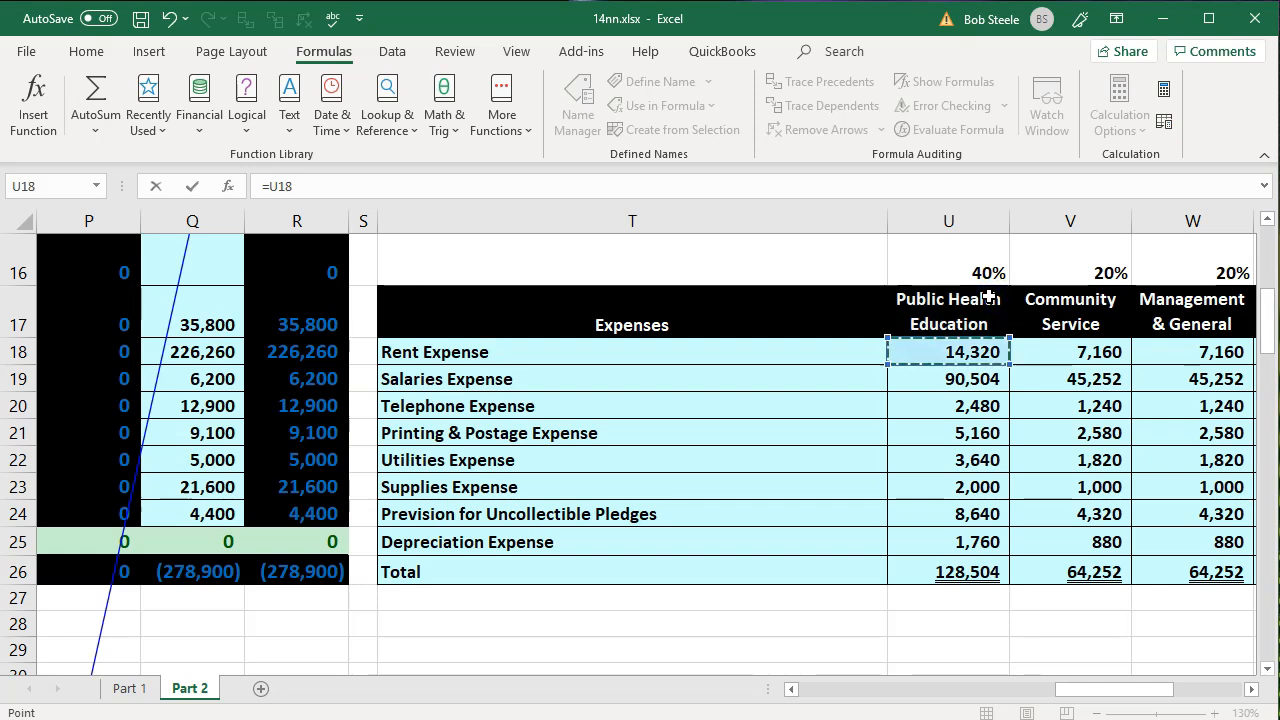
pyautogui.press('Down')
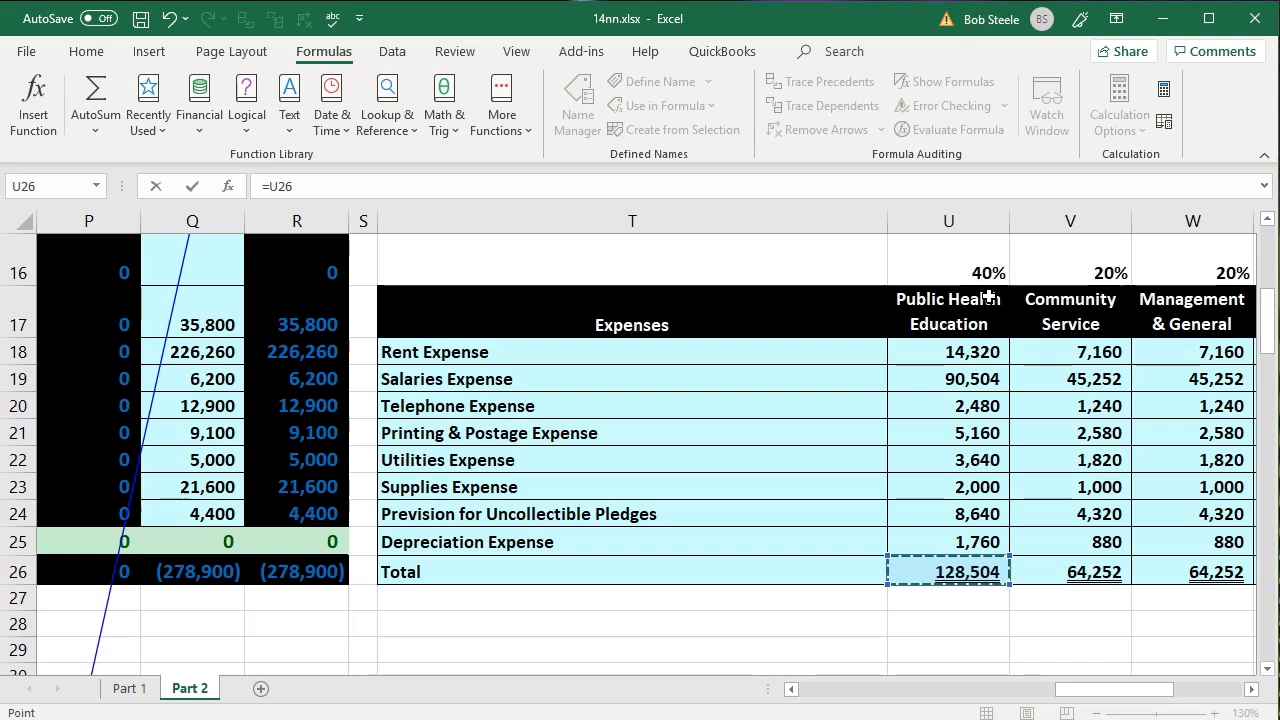
pyautogui.press('Return')
pyautogui.press('Return')
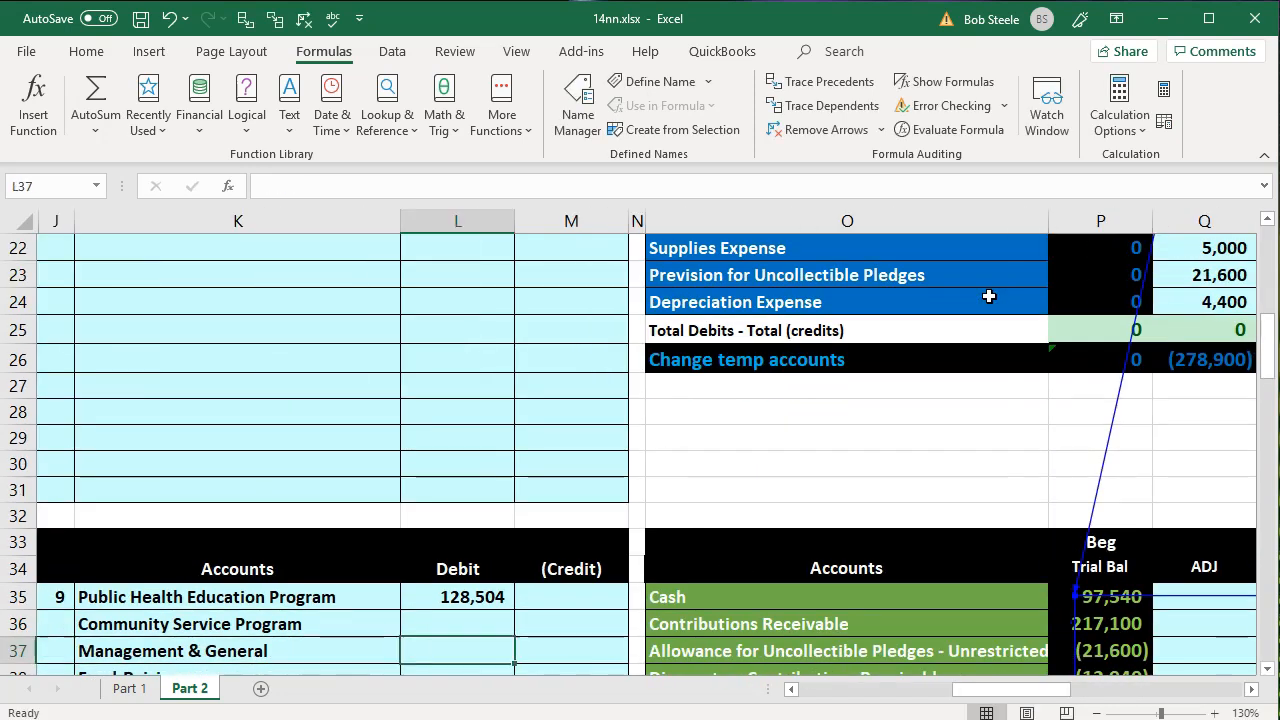
pyautogui.press('Up')
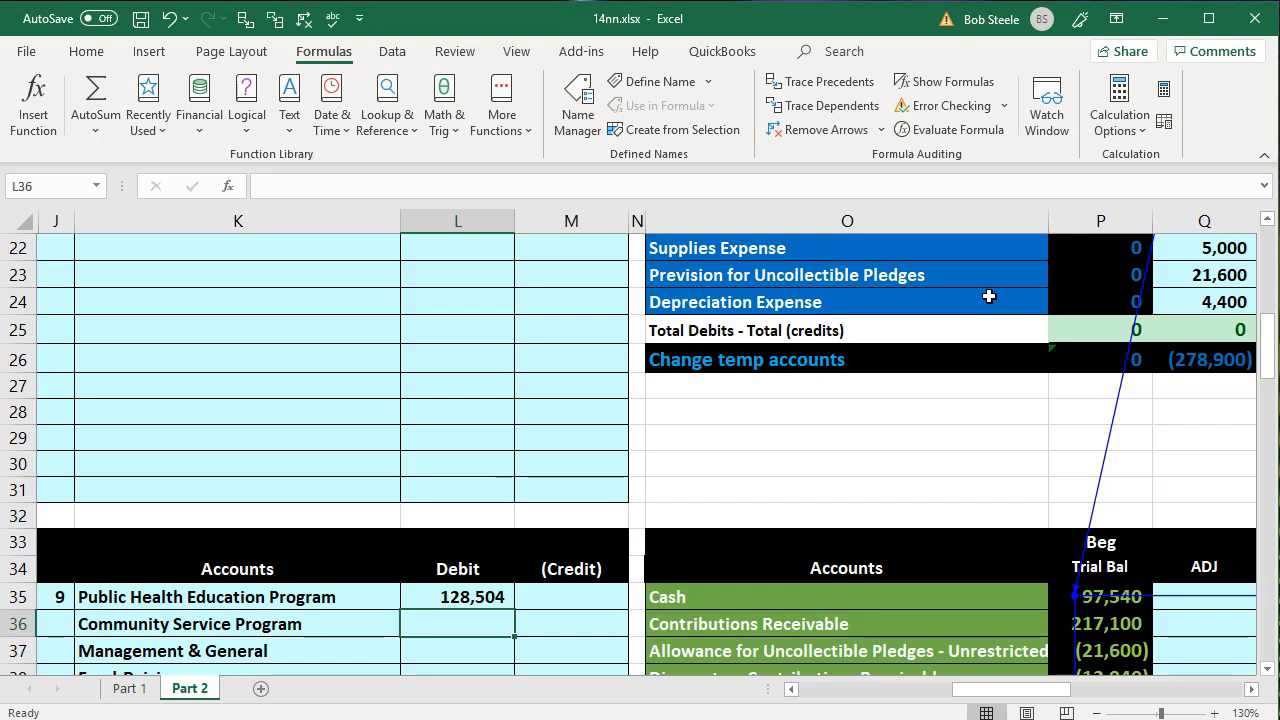
# - Set the Community Service Program debit in L36 to the Community Service total in V26 of the Expenses table
pyautogui.write('=')
pyautogui.press('Right')
pyautogui.press('Right')
pyautogui.press('Right')
pyautogui.press('Right')
pyautogui.press('Right')
pyautogui.press('Right')
pyautogui.press('Right')
pyautogui.press('Right')
pyautogui.press('Right')
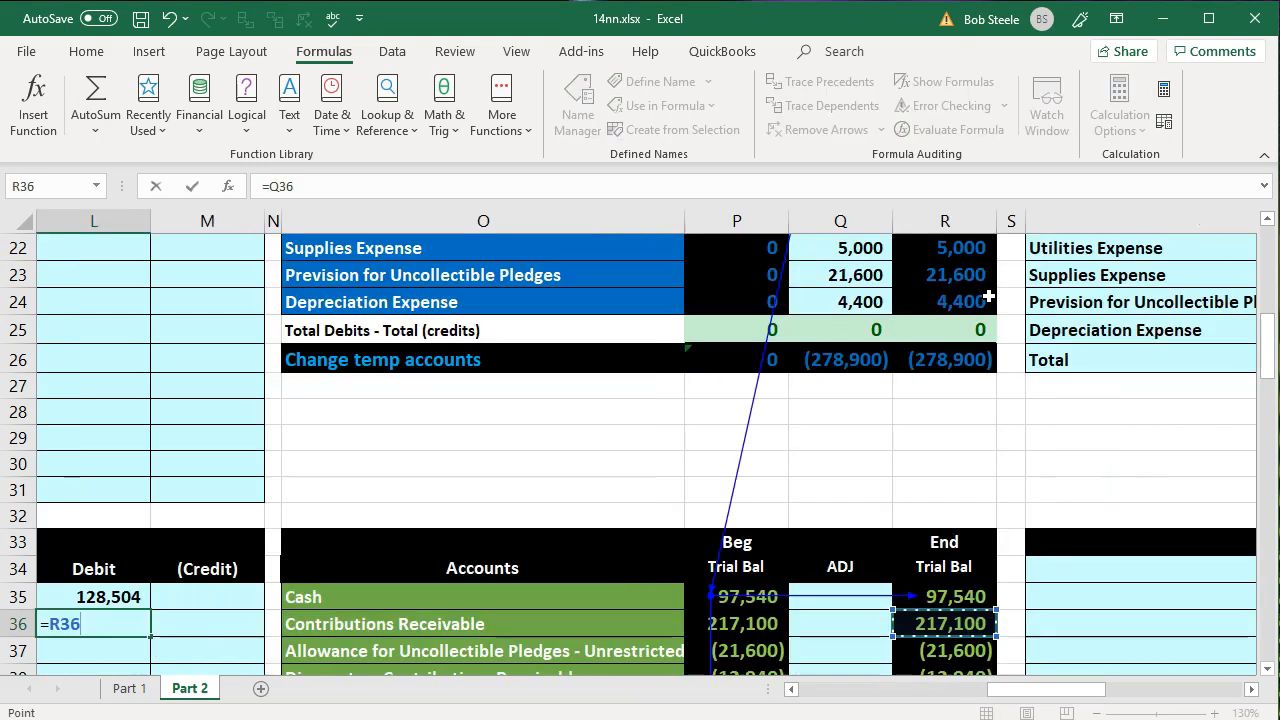
pyautogui.press('Right')
pyautogui.press('Right')
pyautogui.press('Up')
pyautogui.press('Up')
pyautogui.press('Up')
pyautogui.press('Up')
pyautogui.press('Up')
pyautogui.press('Up')
pyautogui.press('Up')
pyautogui.press('Up')
pyautogui.press('Up')
pyautogui.press('Up')
pyautogui.press('Up')
pyautogui.press('Up')
pyautogui.press('Up')
pyautogui.press('Up')
pyautogui.press('Up')
pyautogui.press('Up')
pyautogui.press('Up')
pyautogui.press('Up')
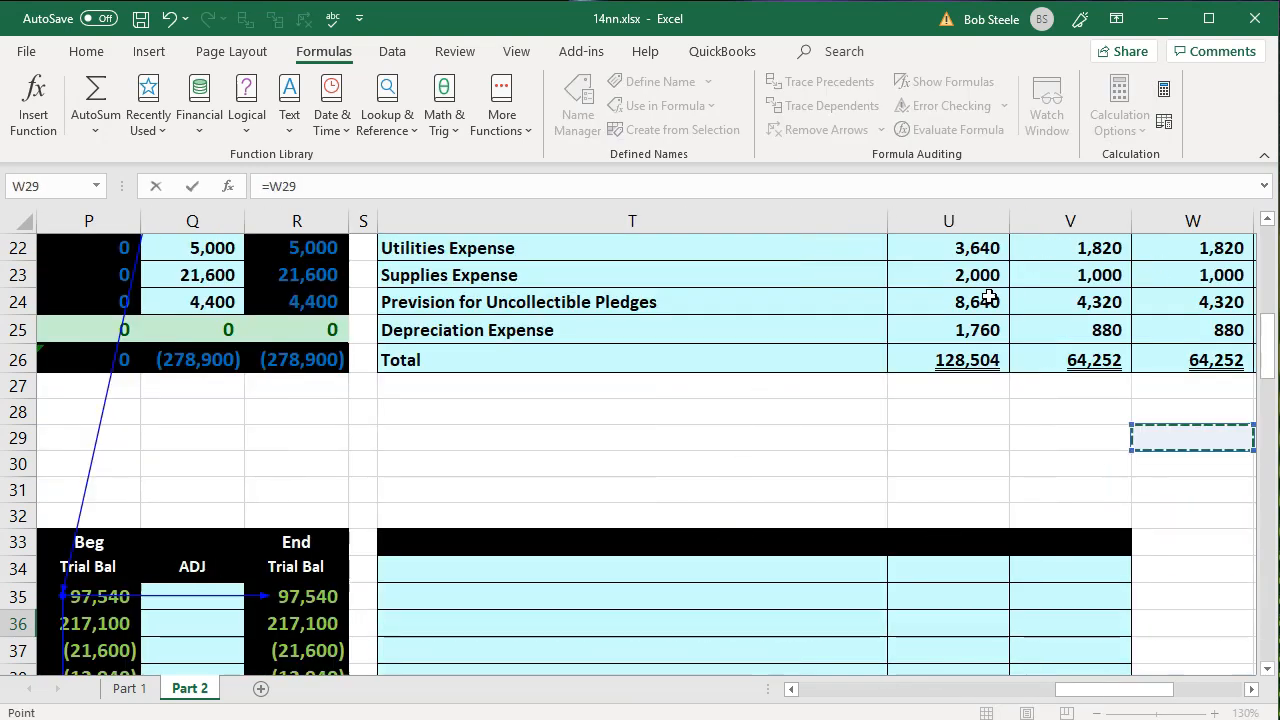
pyautogui.press('Up')
pyautogui.press('Up')
pyautogui.press('Up')
pyautogui.press('Right')
pyautogui.press('Down')
pyautogui.press('Left')
pyautogui.press('Left')
pyautogui.press('Down')
pyautogui.press('Down')
pyautogui.press('Down')
pyautogui.press('Down')
pyautogui.press('Down')
pyautogui.press('Down')
pyautogui.press('Down')
pyautogui.press('Down')
pyautogui.press('Down')
pyautogui.press('Down')
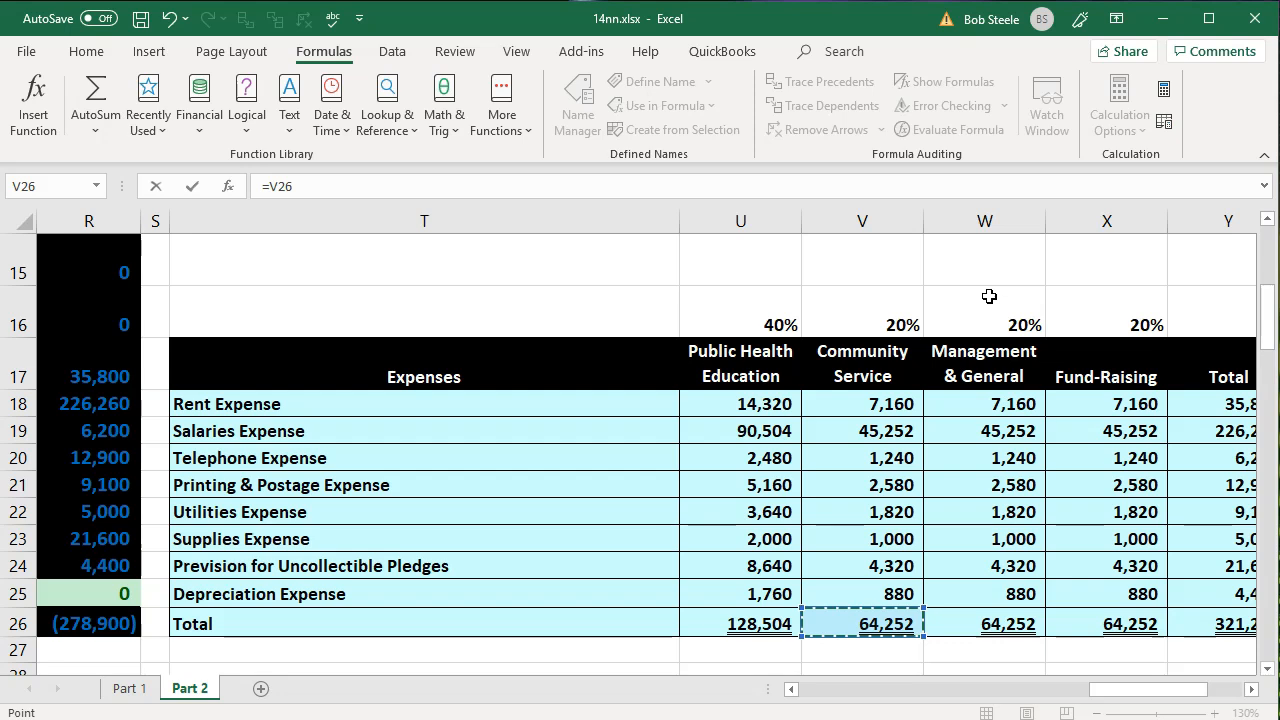
pyautogui.press('Return')
# - Set the Management & General debit in L37 to the Management & General total in W26 of the Expenses table
pyautogui.press('Right')
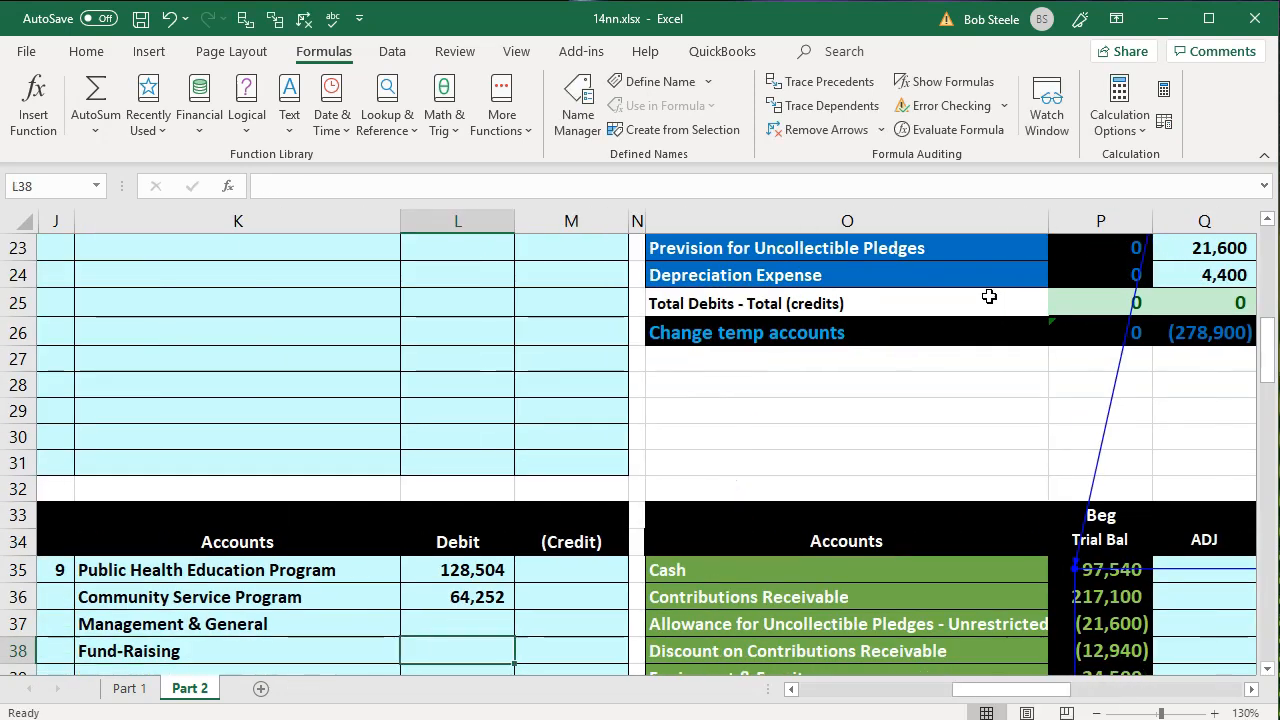
pyautogui.write('=')
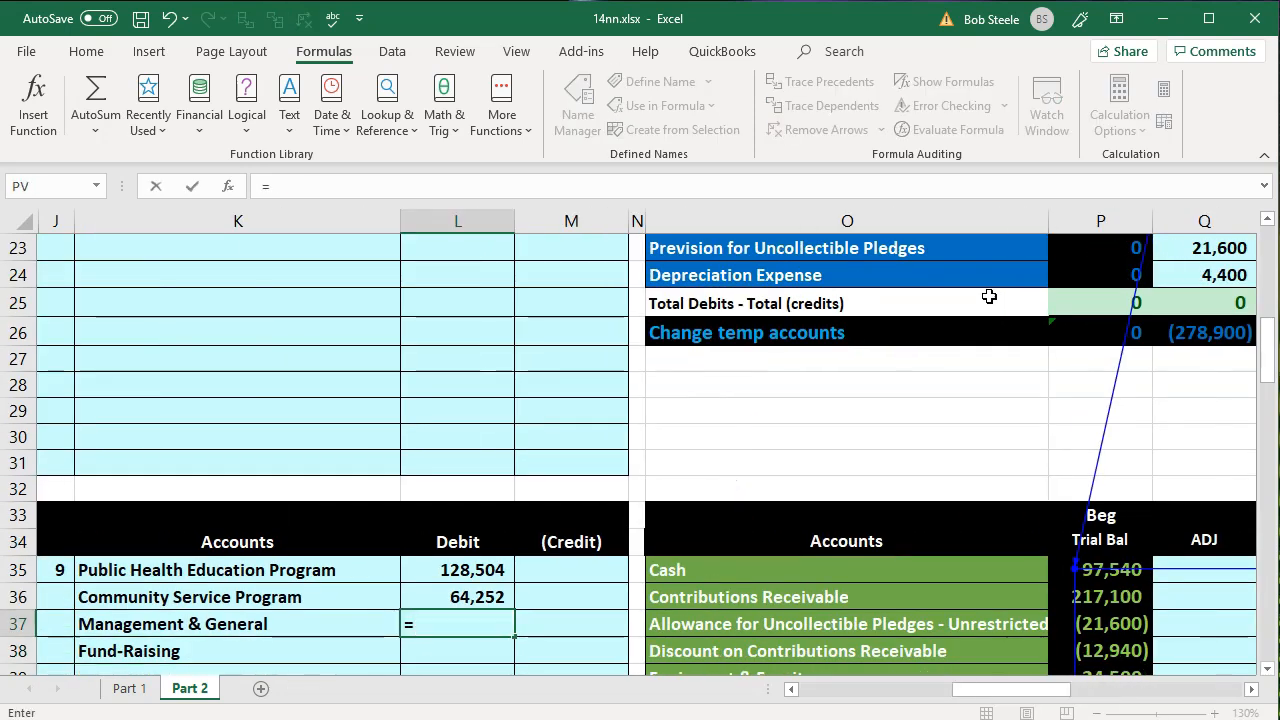
pyautogui.press('Right')
pyautogui.press('Right')
pyautogui.press('Right')
pyautogui.press('Right')
pyautogui.press('Right')
pyautogui.press('Right')
pyautogui.press('Right')
pyautogui.press('Right')
pyautogui.press('Right')
pyautogui.press('Right')
pyautogui.press('Up')
pyautogui.press('Up')
pyautogui.press('Up')
pyautogui.press('Up')
pyautogui.press('Up')
pyautogui.press('Up')
pyautogui.press('Up')
pyautogui.press('Up')
pyautogui.press('Up')
pyautogui.press('Up')
pyautogui.press('Up')
pyautogui.press('Up')
pyautogui.press('Up')
pyautogui.press('Up')
pyautogui.press('Up')
pyautogui.press('Up')
pyautogui.press('Up')
pyautogui.press('Up')
pyautogui.press('Up')
pyautogui.press('Up')
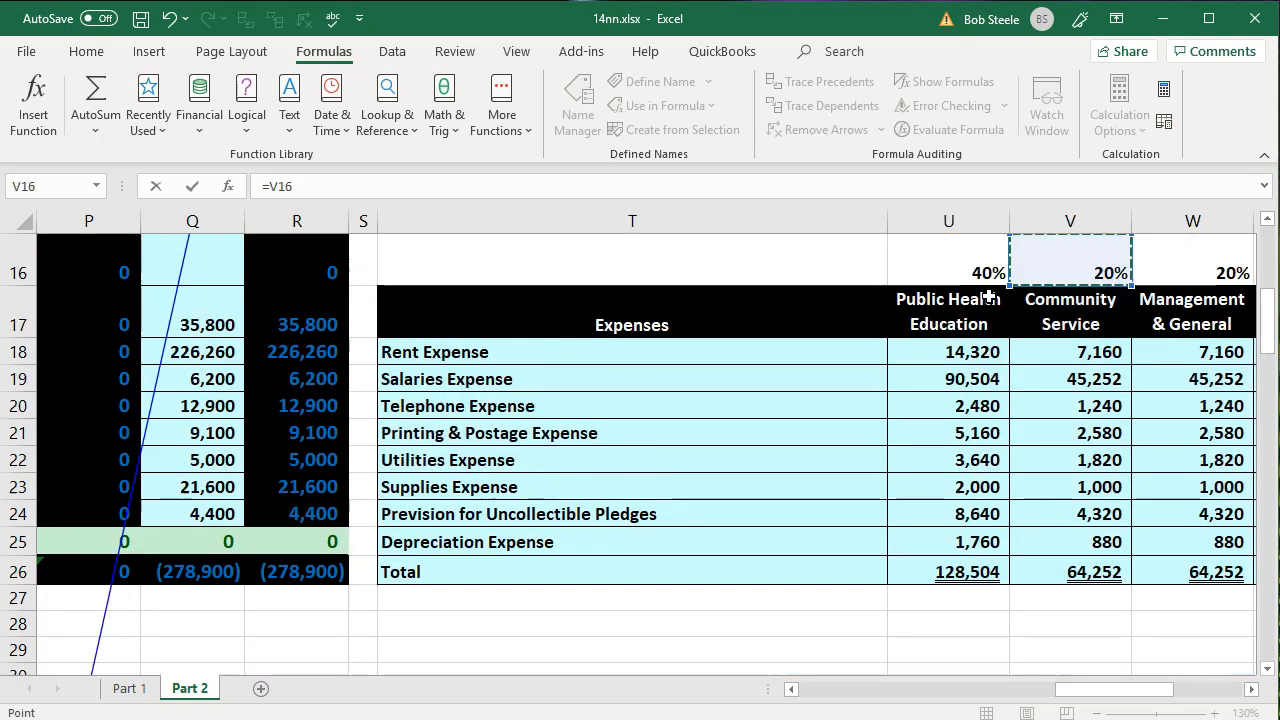
pyautogui.press('Right')
pyautogui.press('Right')
pyautogui.press('Left')
pyautogui.press('Down')
pyautogui.press('Down')
pyautogui.press('Down')
pyautogui.press('Down')
pyautogui.press('Down')
pyautogui.press('Down')
pyautogui.press('Down')
pyautogui.press('Down')
pyautogui.press('Down')
pyautogui.press('Down')
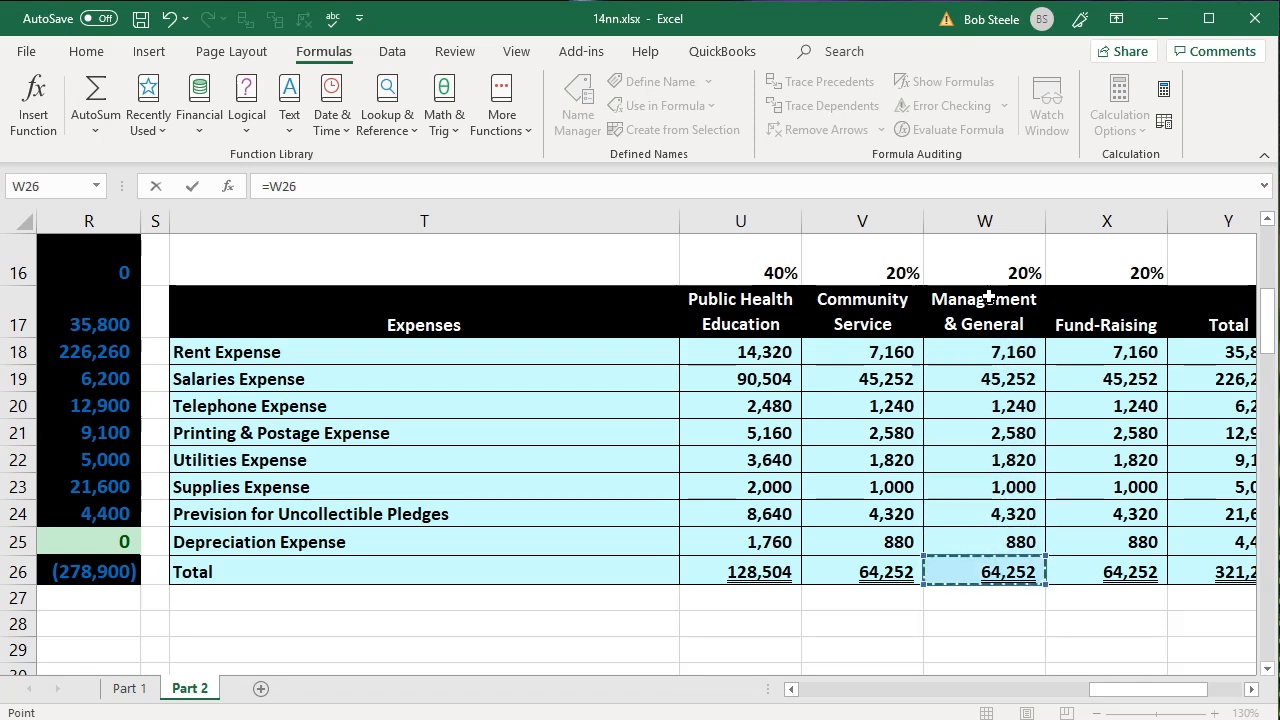
pyautogui.press('Return')
# - Set the Fund-Raising debit in L38 to the Fund-Raising total in X26 of the Expenses table
pyautogui.press('Down')
pyautogui.press('Down')
pyautogui.press('Left')
pyautogui.press('Left')
pyautogui.press('Up')
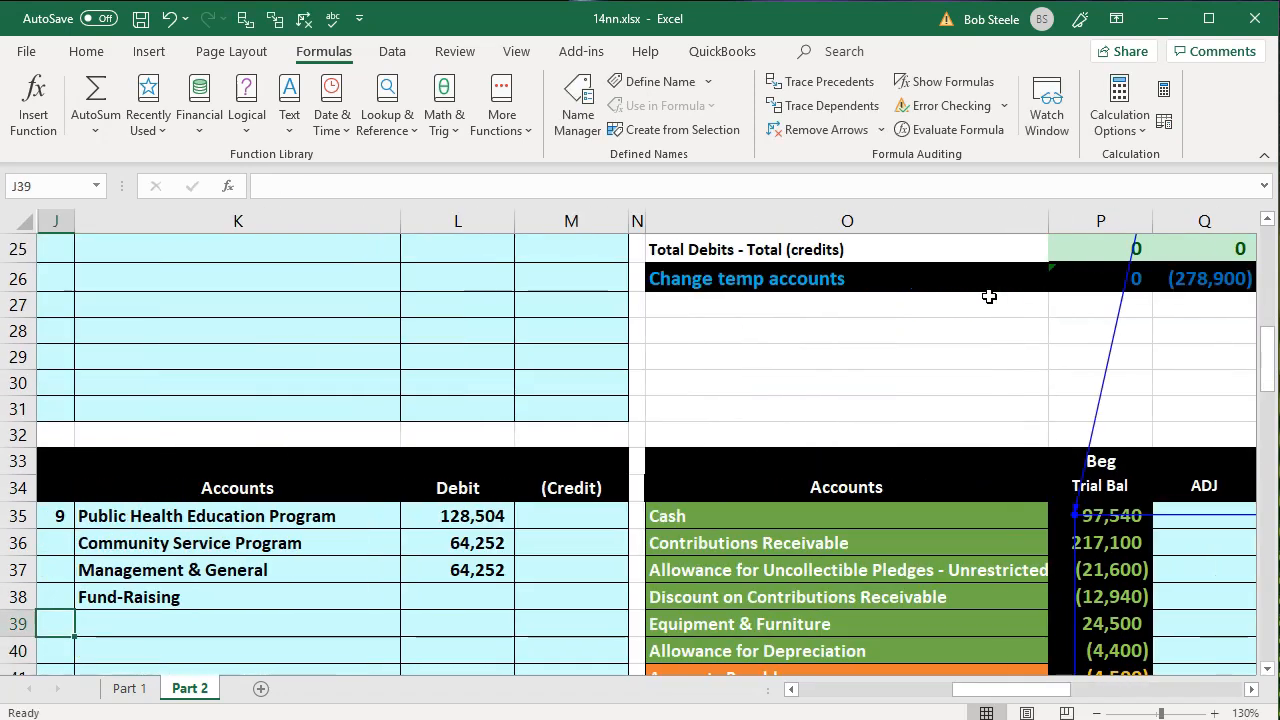
pyautogui.press('Up')
pyautogui.press('Right')
pyautogui.press('Right')
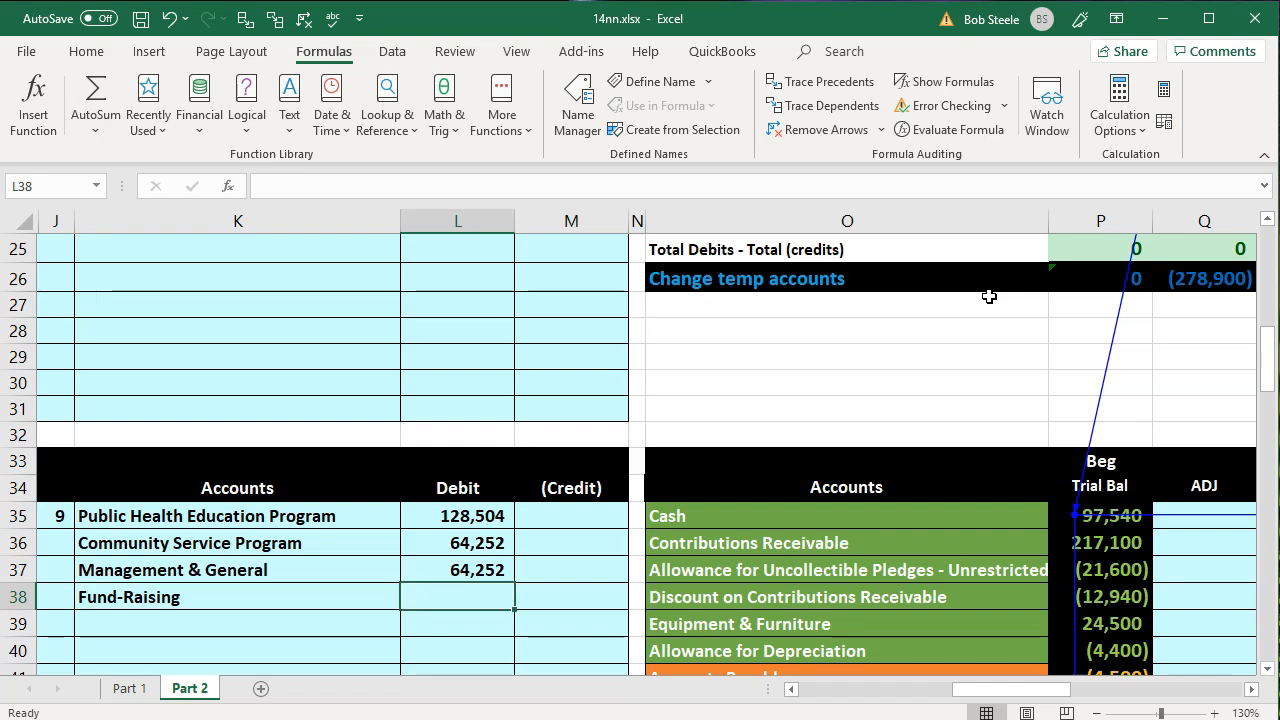
pyautogui.write('=')
pyautogui.press('Right')
pyautogui.press('Right')
pyautogui.press('Right')
pyautogui.press('Right')
pyautogui.press('Right')
pyautogui.press('Right')
pyautogui.press('Right')
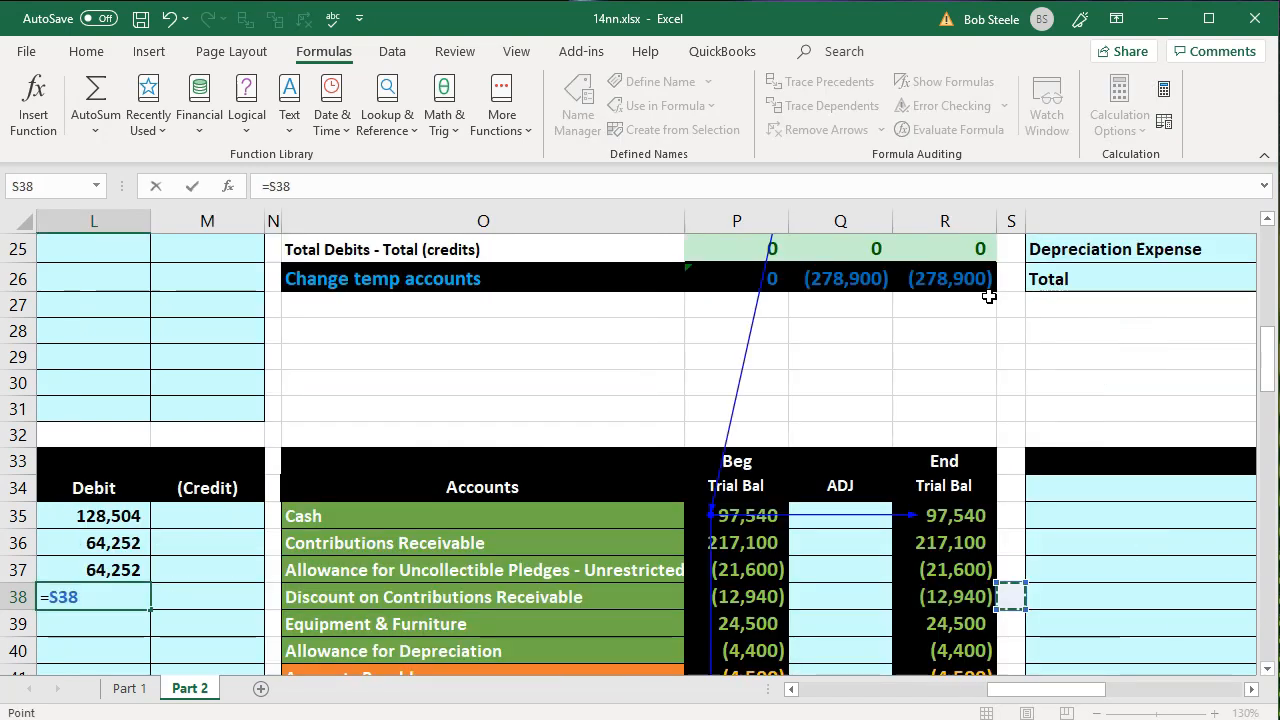
pyautogui.press('Right')
pyautogui.press('Right')
pyautogui.press('Up')
pyautogui.press('Up')
pyautogui.press('Up')
pyautogui.press('Up')
pyautogui.press('Up')
pyautogui.press('Up')
pyautogui.press('Up')
pyautogui.press('Up')
pyautogui.press('Up')
pyautogui.press('Up')
pyautogui.press('Up')
pyautogui.press('Up')
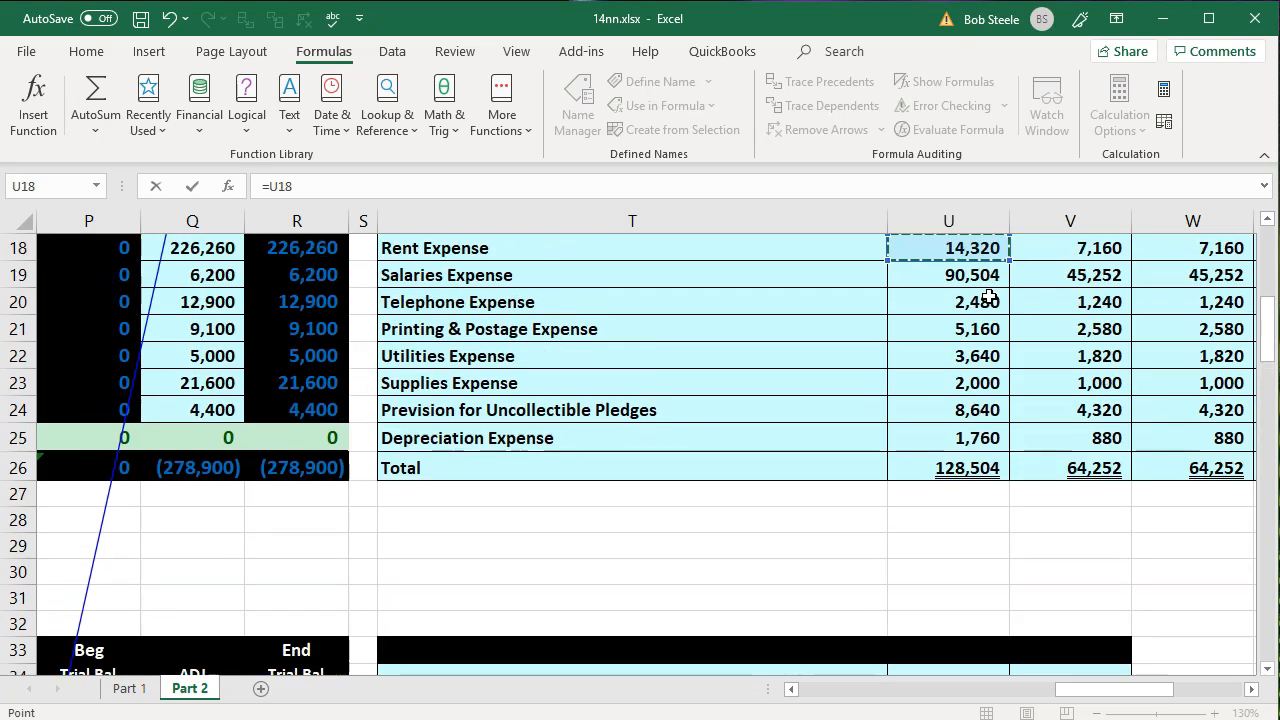
pyautogui.press('Right')
pyautogui.press('Right')
pyautogui.press('Right')
pyautogui.press('Right')
pyautogui.press('Down')
pyautogui.press('Down')
pyautogui.press('Down')
pyautogui.press('Down')
pyautogui.press('Down')
pyautogui.press('Down')
pyautogui.press('Down')
pyautogui.press('Down')
pyautogui.press('Down')
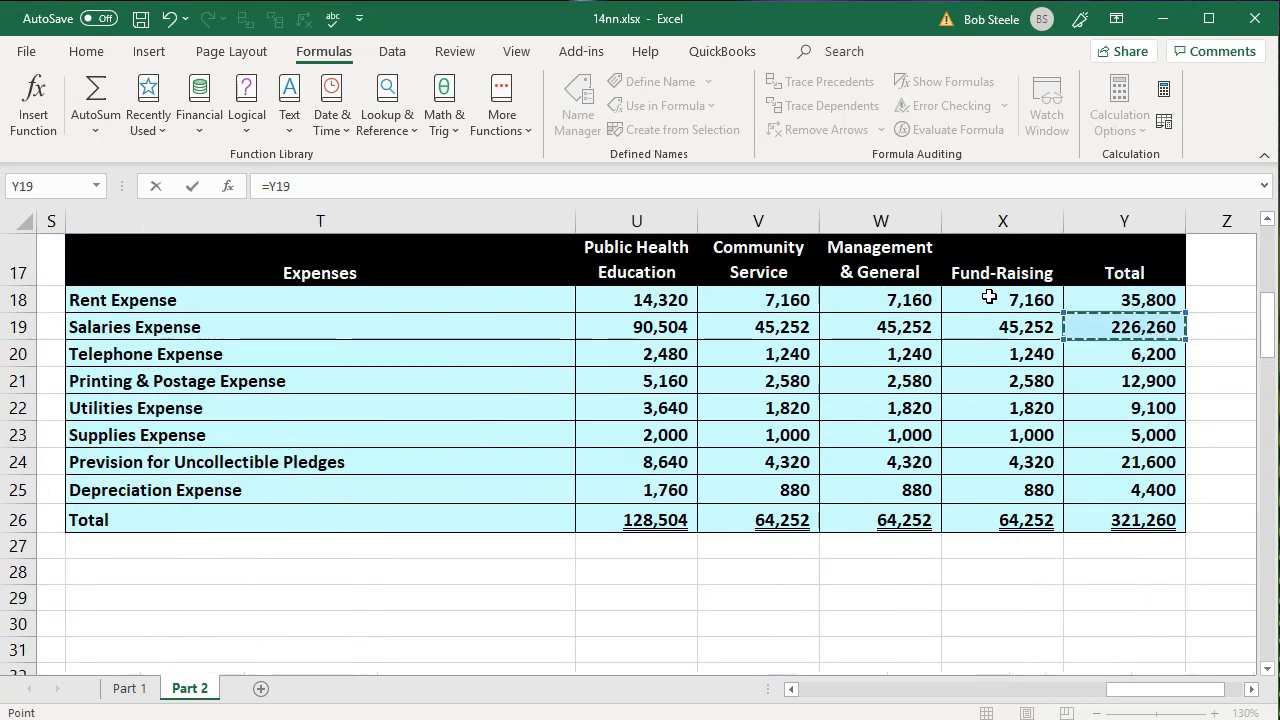
pyautogui.press('Left')
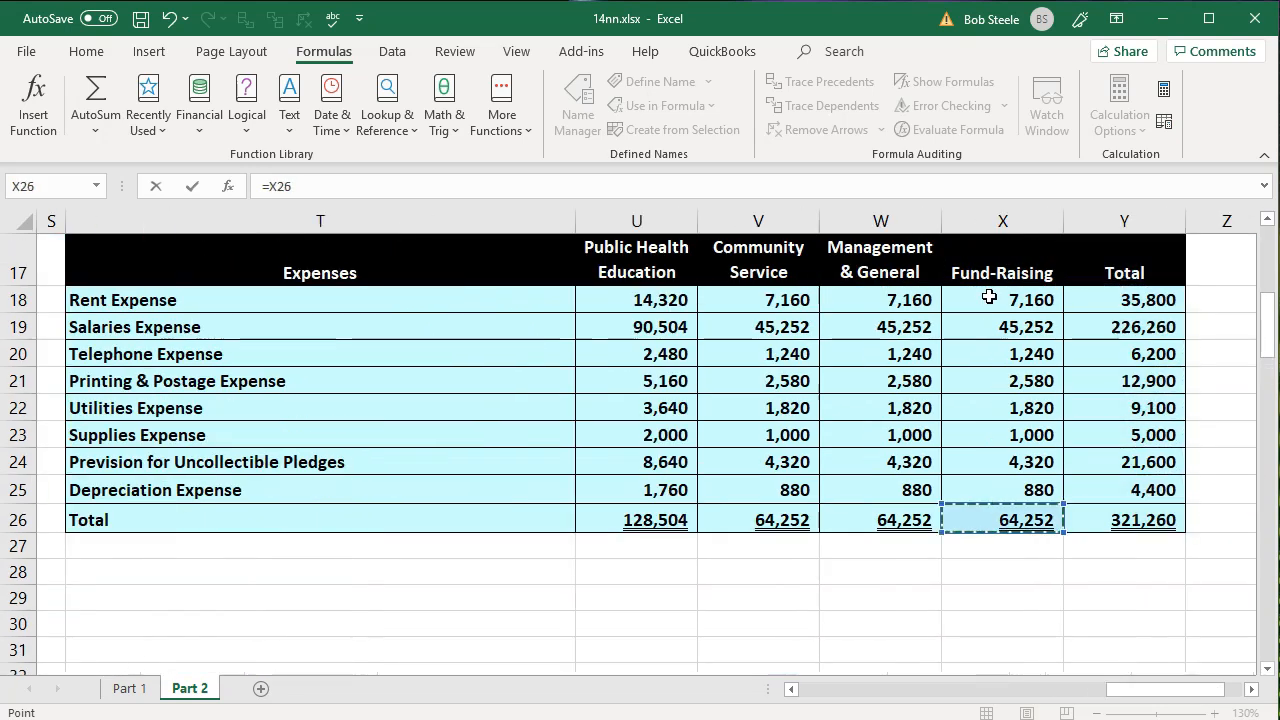
pyautogui.press('Return')
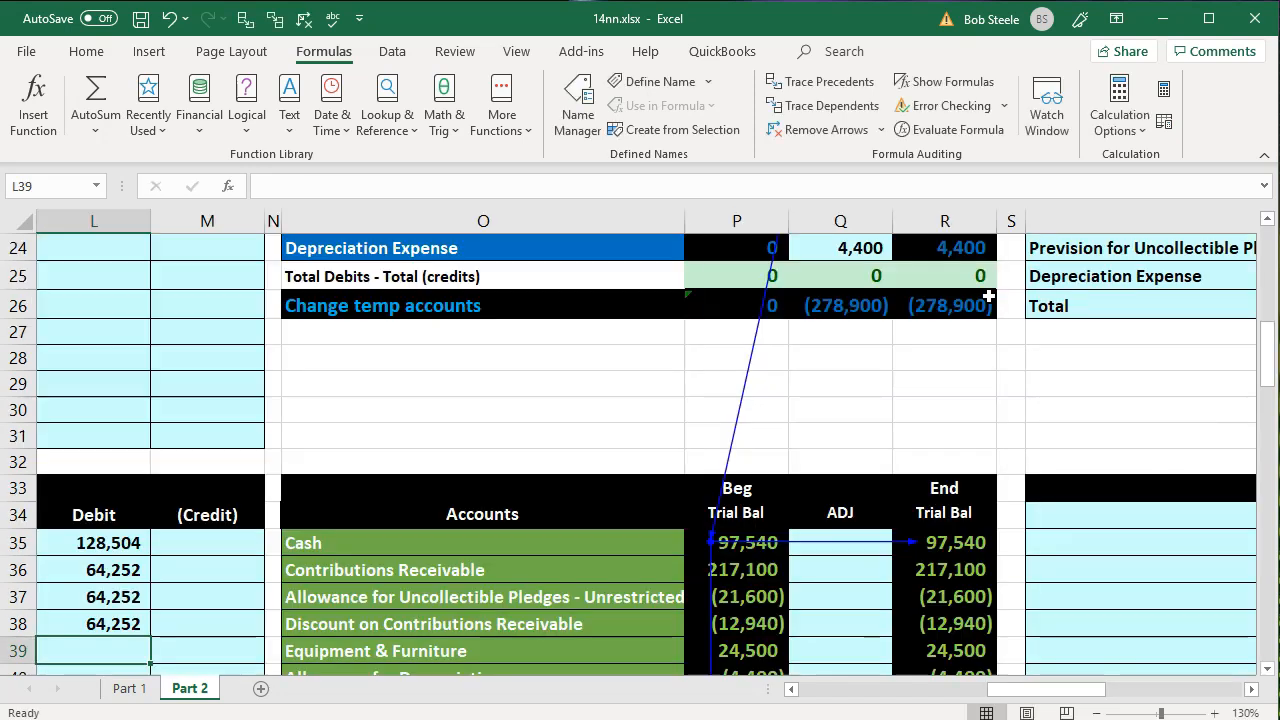
# - Link the fifth account of entry 9, in K39, to Rent Expense in O53
pyautogui.press('Down')
pyautogui.press('Down')
pyautogui.press('Down')
pyautogui.press('Down')
pyautogui.press('Down')
pyautogui.press('Down')
pyautogui.press('Left')
pyautogui.press('Left')
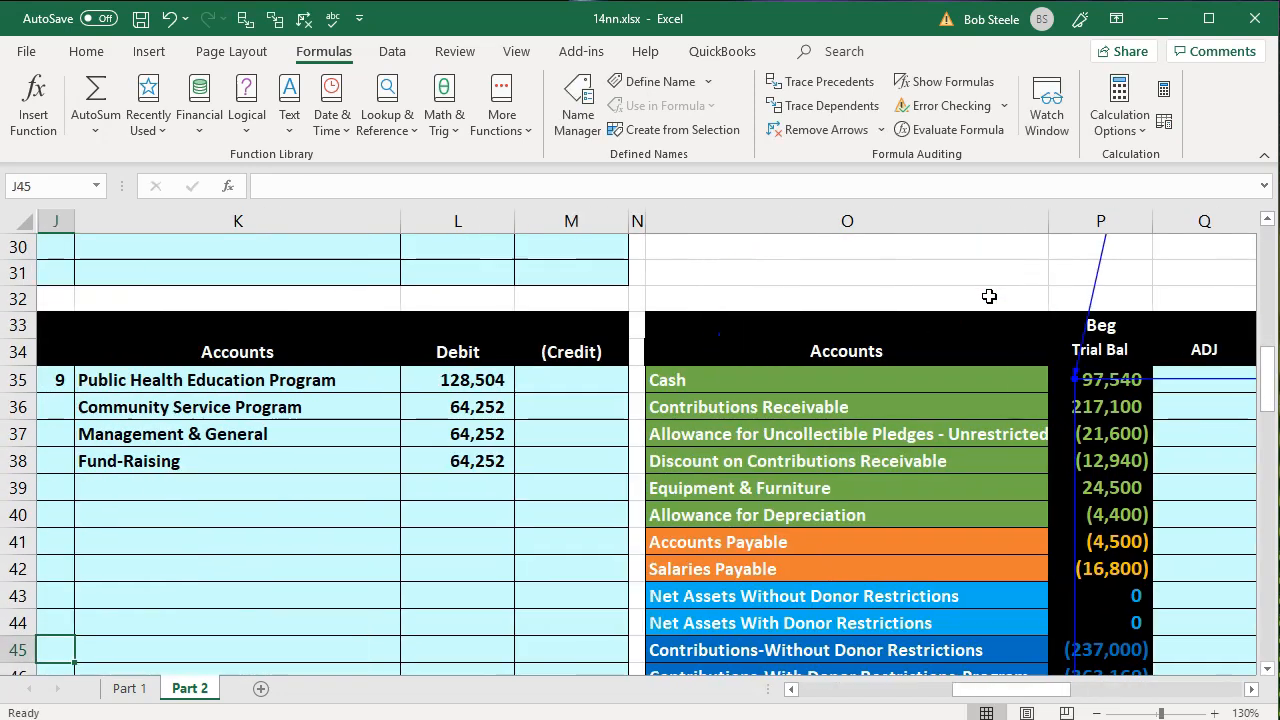
pyautogui.press('Up')
pyautogui.press('Up')
pyautogui.press('Up')
pyautogui.press('Up')
pyautogui.press('Up')
pyautogui.press('Right')
pyautogui.press('Up')
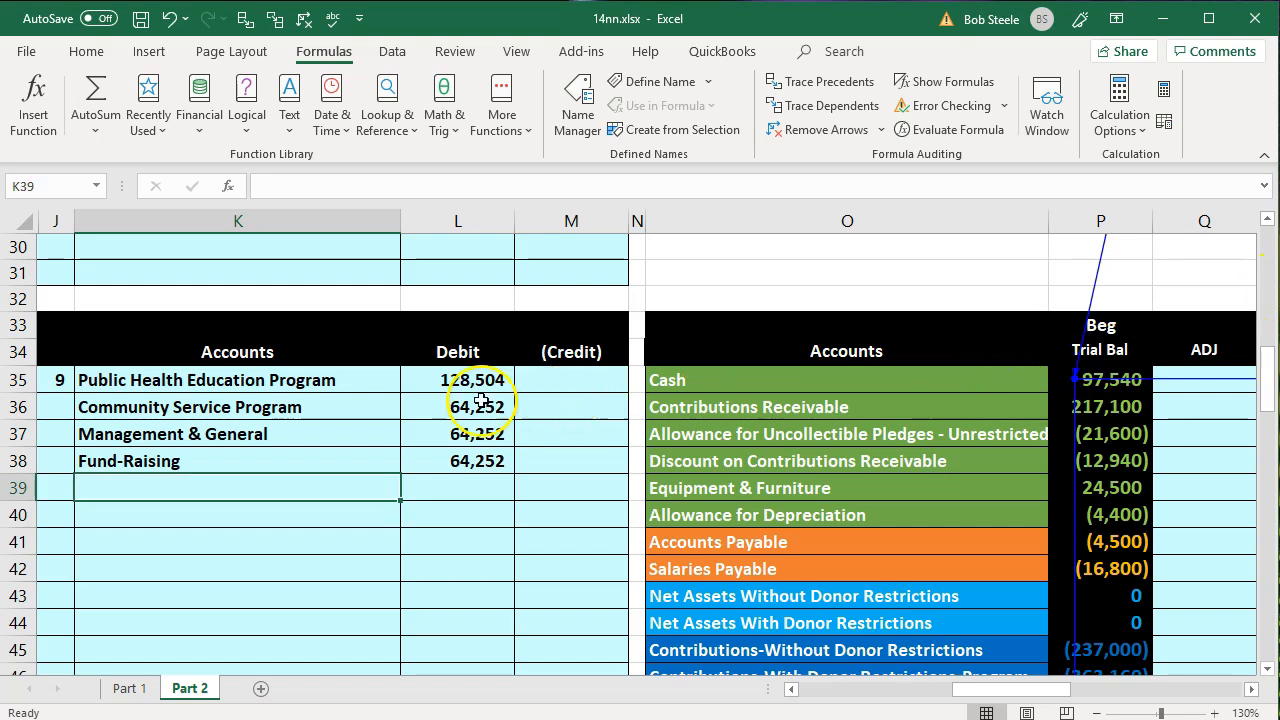
pyautogui.moveTo(380, 378); pyautogui.dragTo(367, 451)
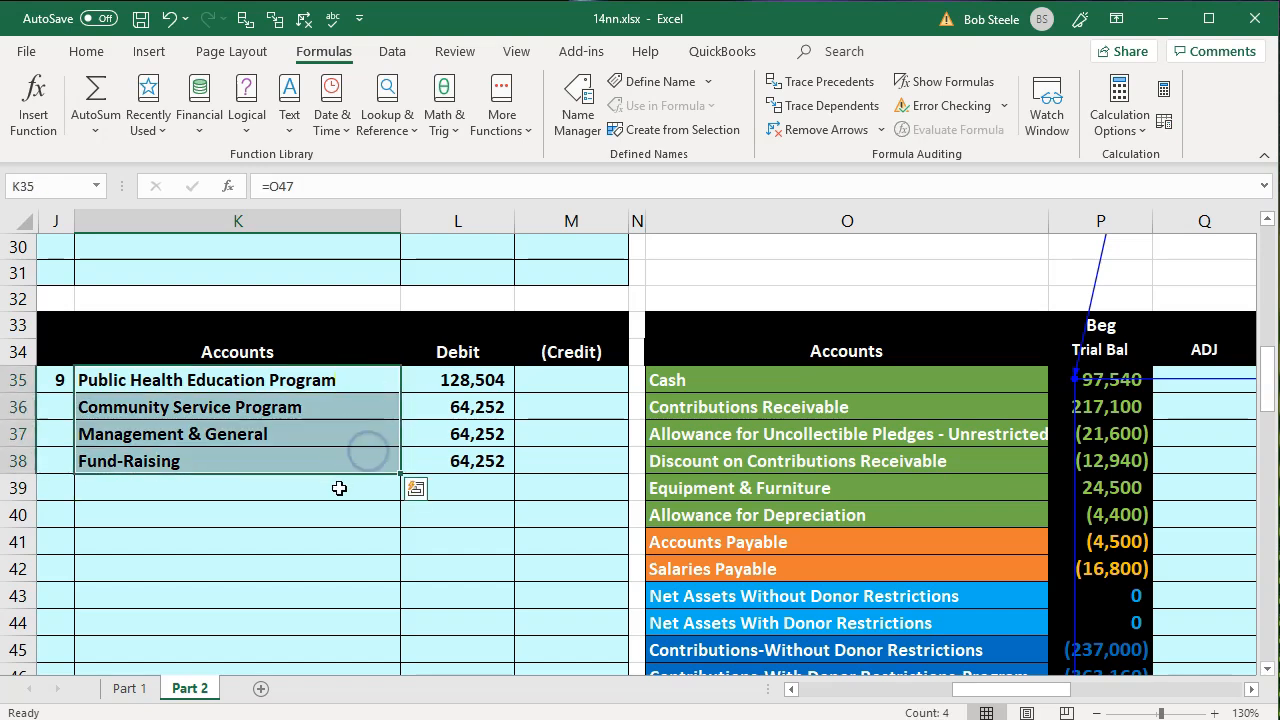
pyautogui.click(337, 486)
pyautogui.scroll(-1, 337, 486)
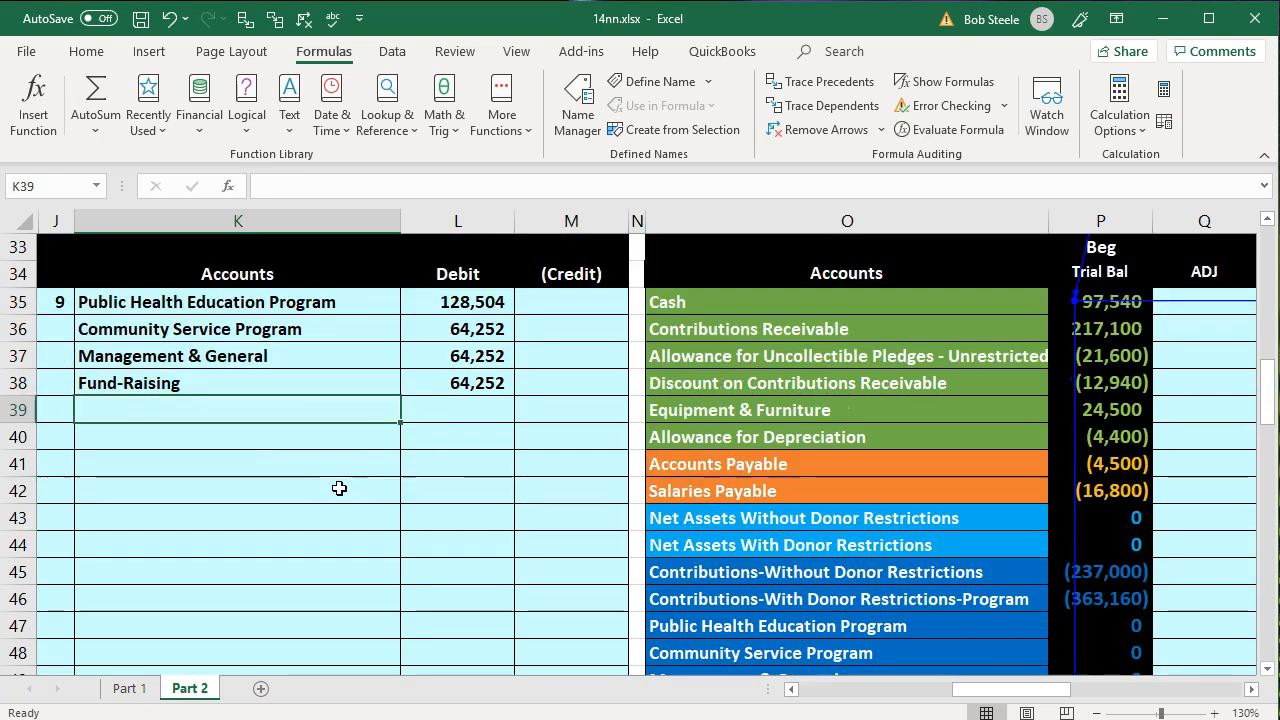
pyautogui.write('=')
pyautogui.press('Down')
pyautogui.press('Down')
pyautogui.press('Down')
pyautogui.press('Down')
pyautogui.press('Down')
pyautogui.press('Down')
pyautogui.press('Down')
pyautogui.press('Down')
pyautogui.press('Down')
pyautogui.press('Down')
pyautogui.press('Down')
pyautogui.press('Down')
pyautogui.press('Down')
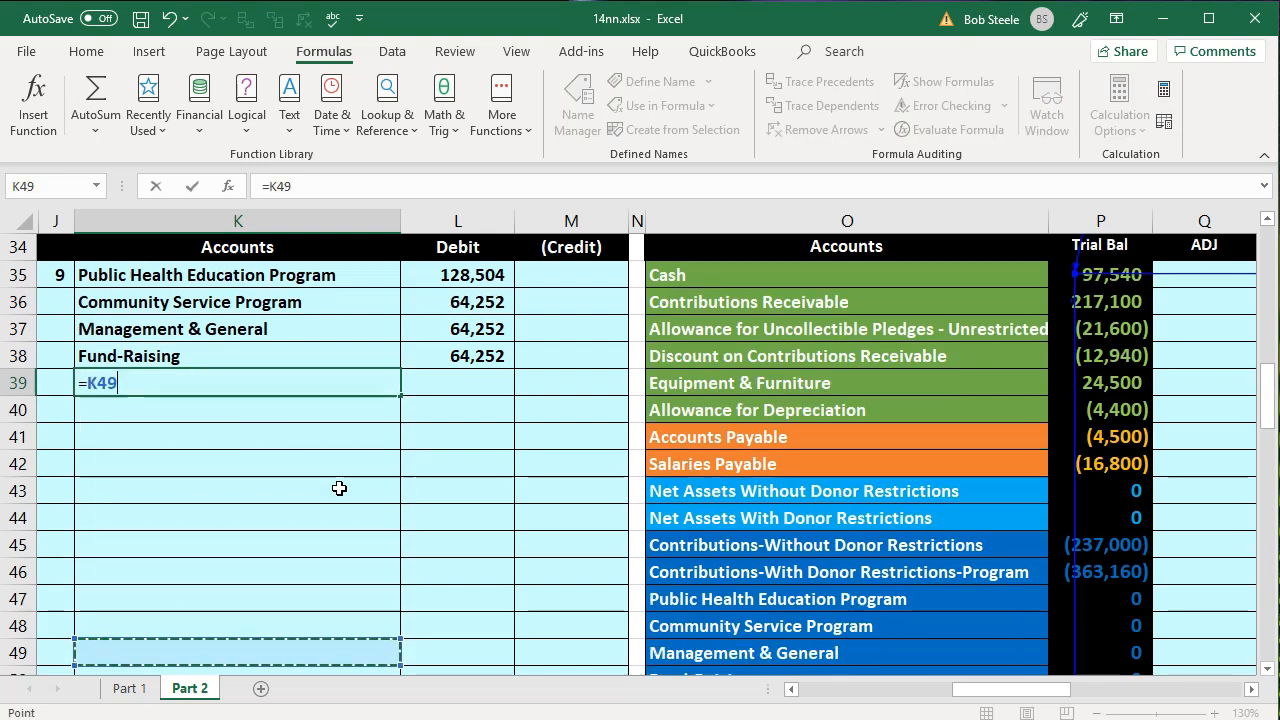
pyautogui.press('Right')
pyautogui.press('Right')
pyautogui.press('Right')
pyautogui.press('Right')
pyautogui.press('Down')
pyautogui.press('Down')
pyautogui.press('Up')
pyautogui.press('Return')
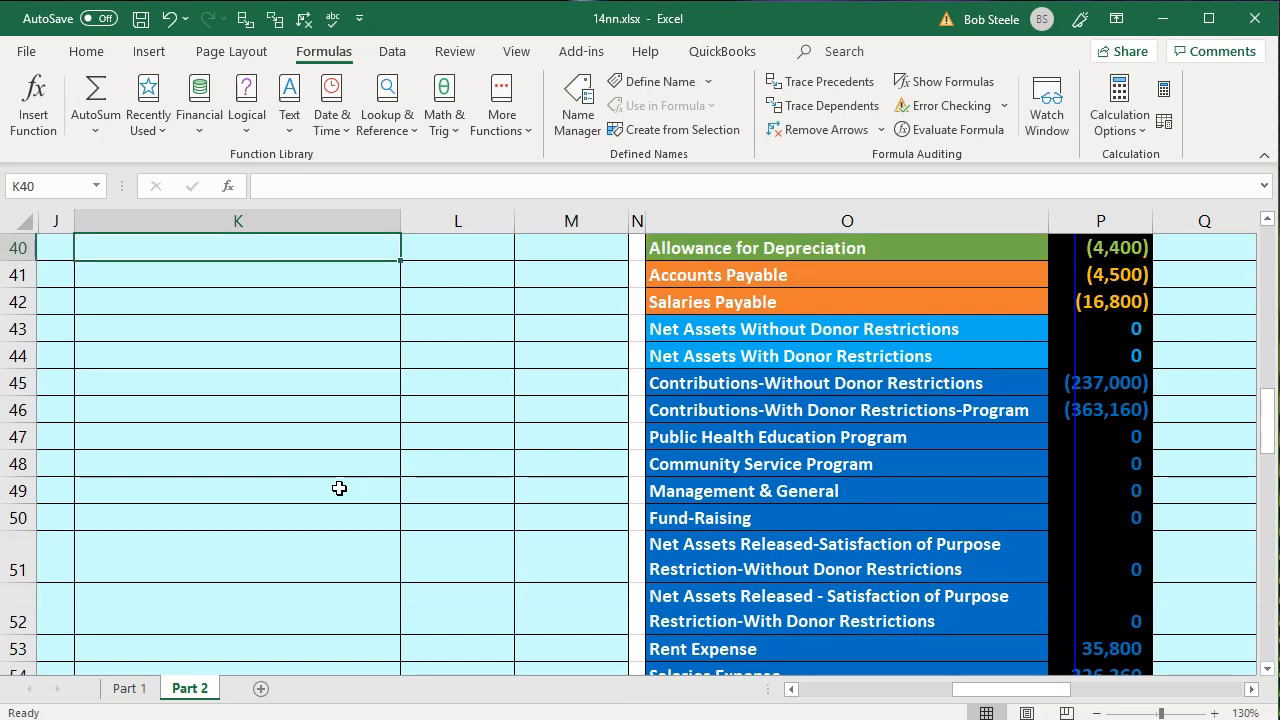
# - Link the sixth account of entry 9, in K40, to Salaries Expense in O54
pyautogui.write('=')
pyautogui.press('Down')
pyautogui.press('Down')
pyautogui.press('Down')
pyautogui.press('Down')
pyautogui.press('Down')
pyautogui.press('Down')
pyautogui.press('Down')
pyautogui.press('Down')
pyautogui.press('Down')
pyautogui.press('Down')
pyautogui.press('Down')
pyautogui.press('Down')
pyautogui.press('Down')
pyautogui.press('Down')
pyautogui.press('Down')
pyautogui.press('Right')
pyautogui.press('Right')
pyautogui.press('Right')
pyautogui.press('Right')
pyautogui.press('Right')
pyautogui.press('Right')
pyautogui.press('Up')
pyautogui.press('Left')
pyautogui.press('Left')
pyautogui.press('Return')
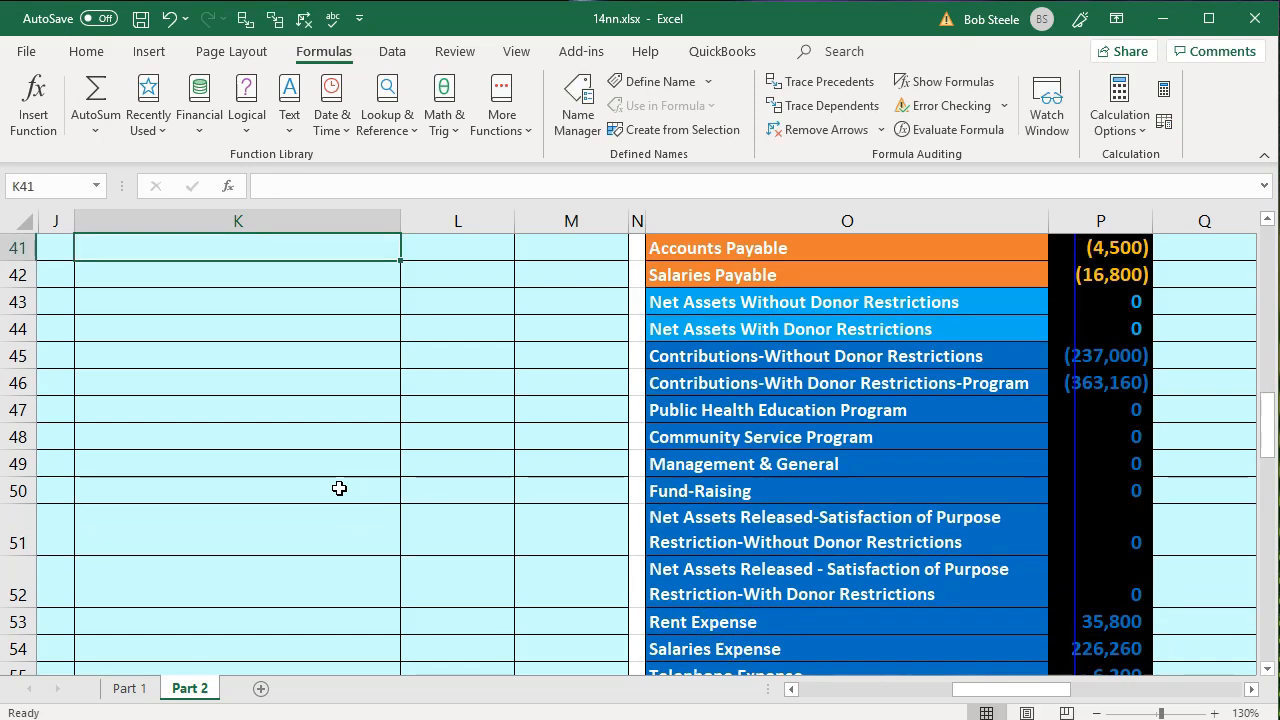
# - Link the seventh account of entry 9, in K41, to Telephone Expense in O55
pyautogui.write('=')
pyautogui.press('Down')
pyautogui.press('Down')
pyautogui.press('Down')
pyautogui.press('Down')
pyautogui.press('Down')
pyautogui.press('Down')
pyautogui.press('Down')
pyautogui.press('Down')
# - Link the eighth account of entry 9, in K42, to Printing & Postage Expense in O56
pyautogui.press('Down')
pyautogui.press('Down')
pyautogui.press('Down')
pyautogui.press('Down')
pyautogui.press('Down')
pyautogui.press('Down')
pyautogui.press('Down')
pyautogui.press('Right')
pyautogui.press('Right')
pyautogui.press('Right')
pyautogui.press('Right')
pyautogui.press('Up')
pyautogui.press('Return')
pyautogui.write('=')
pyautogui.press('Down')
pyautogui.press('Down')
pyautogui.press('Down')
pyautogui.press('Down')
pyautogui.press('Down')
pyautogui.press('Down')
pyautogui.press('Down')
pyautogui.press('Down')
pyautogui.press('Down')
pyautogui.press('Down')
pyautogui.press('Down')
pyautogui.press('Down')
pyautogui.press('Down')
pyautogui.press('Down')
pyautogui.press('Down')
pyautogui.press('Right')
pyautogui.press('Right')
pyautogui.press('Right')
pyautogui.press('Right')
pyautogui.press('Up')
pyautogui.press('Return')
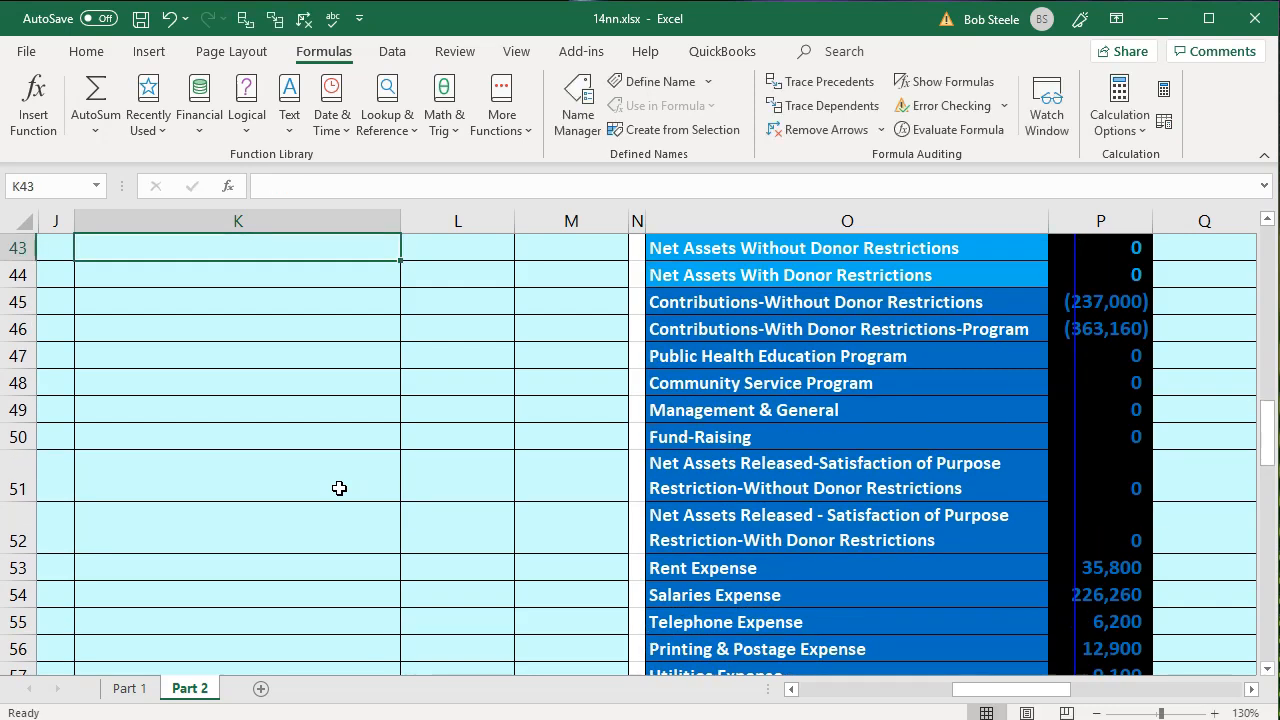
# - Link the ninth account of entry 9, in K43, to Utilities Expense in O57
pyautogui.scroll(1, 339, 488)
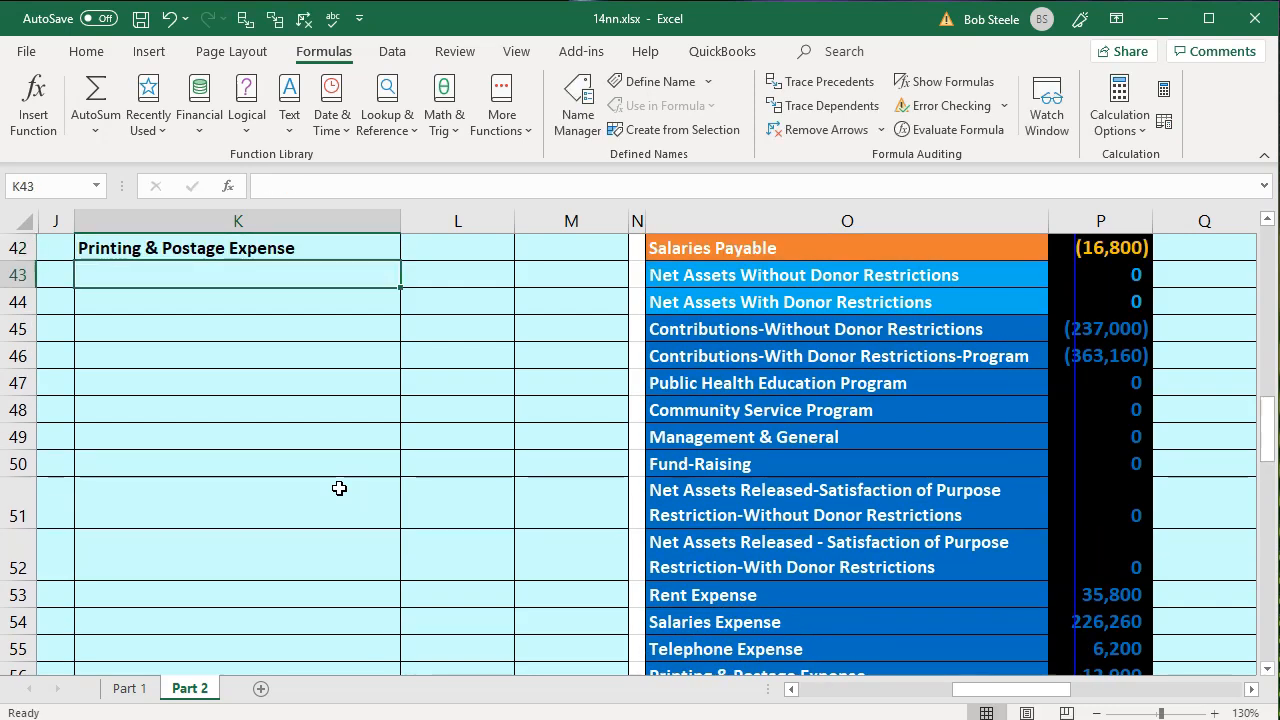
pyautogui.write('=')
pyautogui.press('Down')
pyautogui.press('Down')
pyautogui.press('Down')
pyautogui.press('Down')
pyautogui.press('Down')
pyautogui.press('Down')
pyautogui.press('Down')
pyautogui.press('Down')
pyautogui.press('Down')
pyautogui.press('Down')
pyautogui.press('Down')
pyautogui.press('Down')
pyautogui.press('Down')
pyautogui.press('Down')
pyautogui.press('Down')
pyautogui.press('Down')
pyautogui.press('Right')
pyautogui.press('Right')
pyautogui.press('Right')
pyautogui.press('Right')
pyautogui.press('Up')
pyautogui.press('Up')
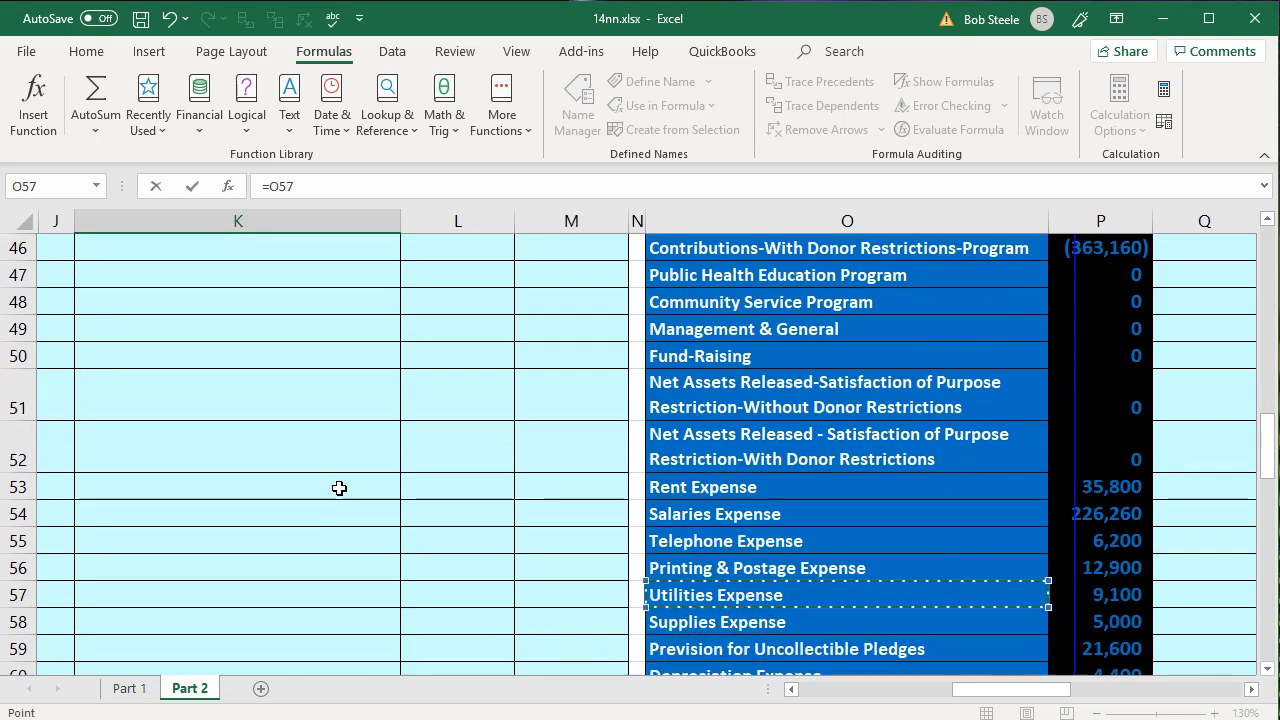
pyautogui.press('Return')
pyautogui.press('Up')
pyautogui.press('Up')
pyautogui.press('Up')
pyautogui.press('Up')
pyautogui.press('Up')
pyautogui.press('Up')
pyautogui.press('Up')
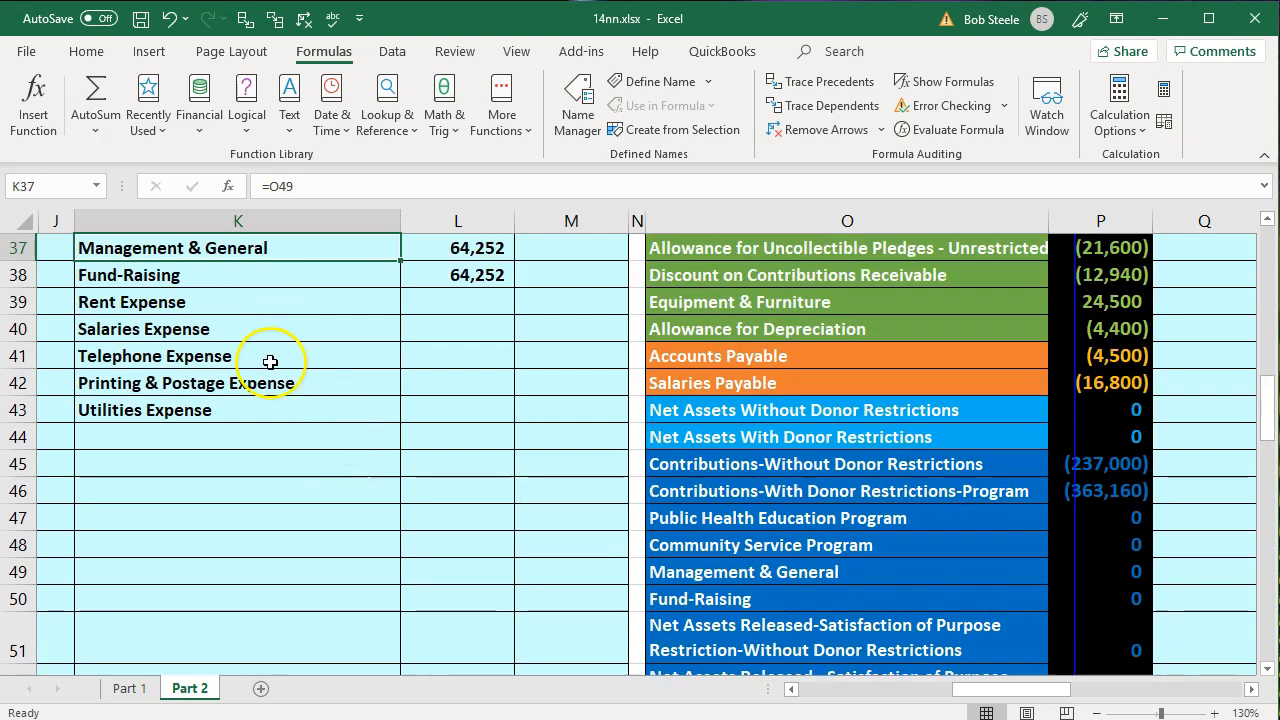
# - Clear the account links in K40:K44 and fill the Rent Expense link in K39 down through K46
pyautogui.click(220, 321)
pyautogui.moveTo(220, 321); pyautogui.dragTo(211, 429)
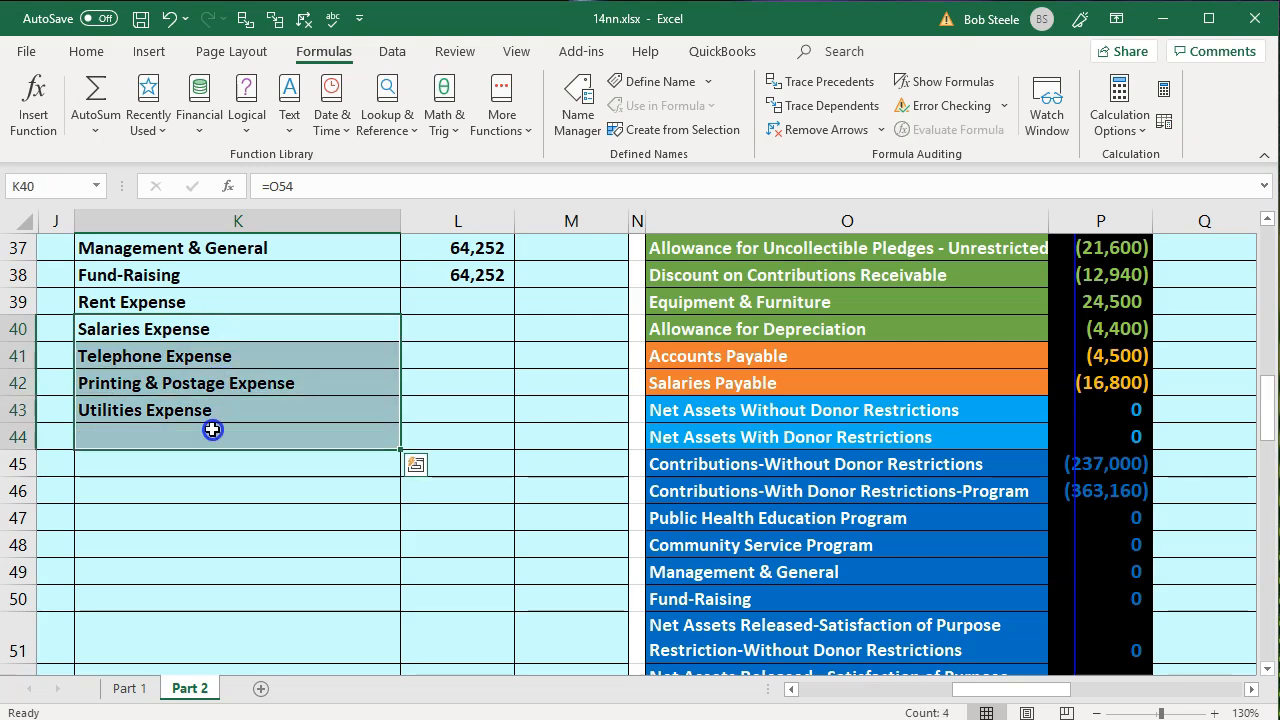
pyautogui.press('Delete')
pyautogui.click(177, 303)
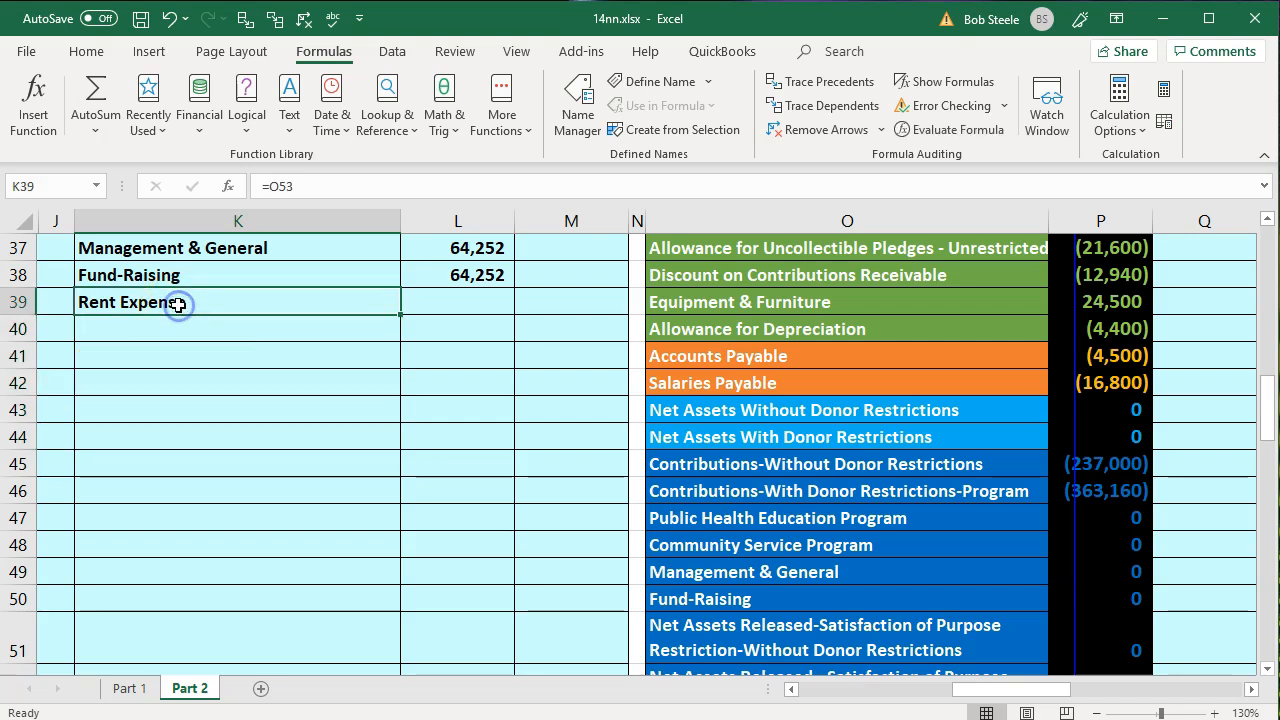
pyautogui.moveTo(402, 316); pyautogui.dragTo(399, 481)
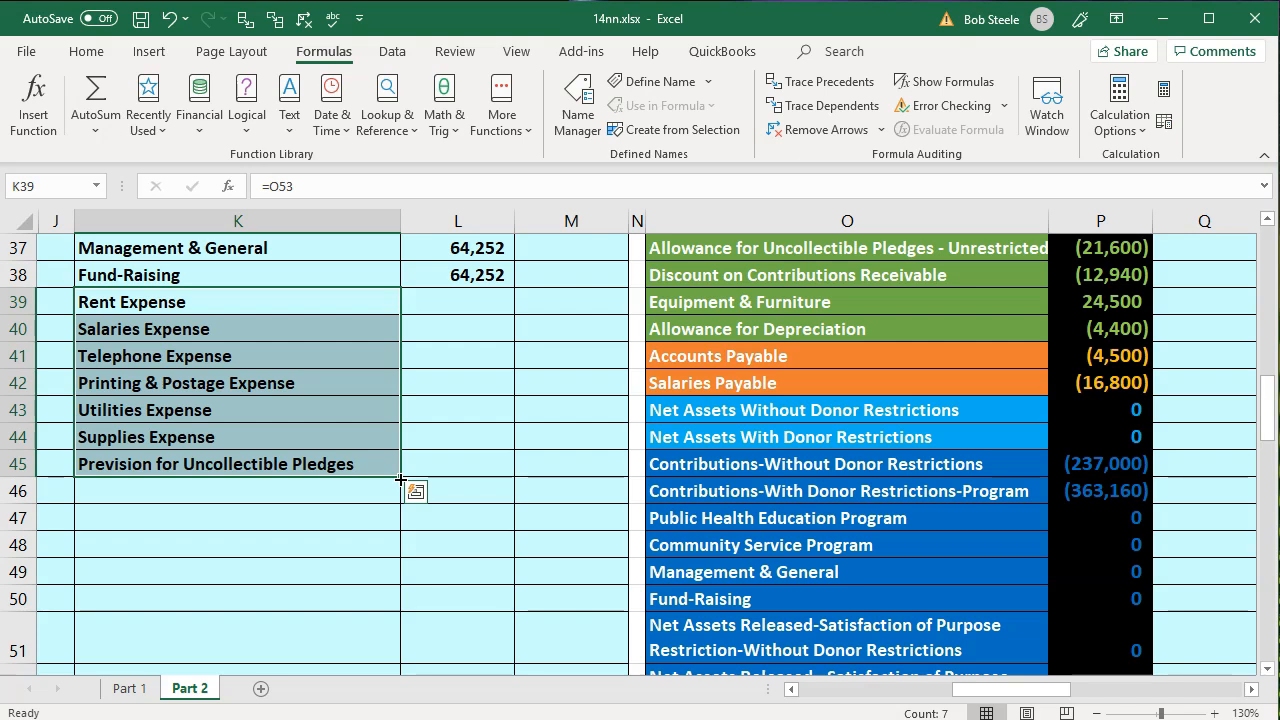
pyautogui.moveTo(400, 480); pyautogui.dragTo(401, 499)
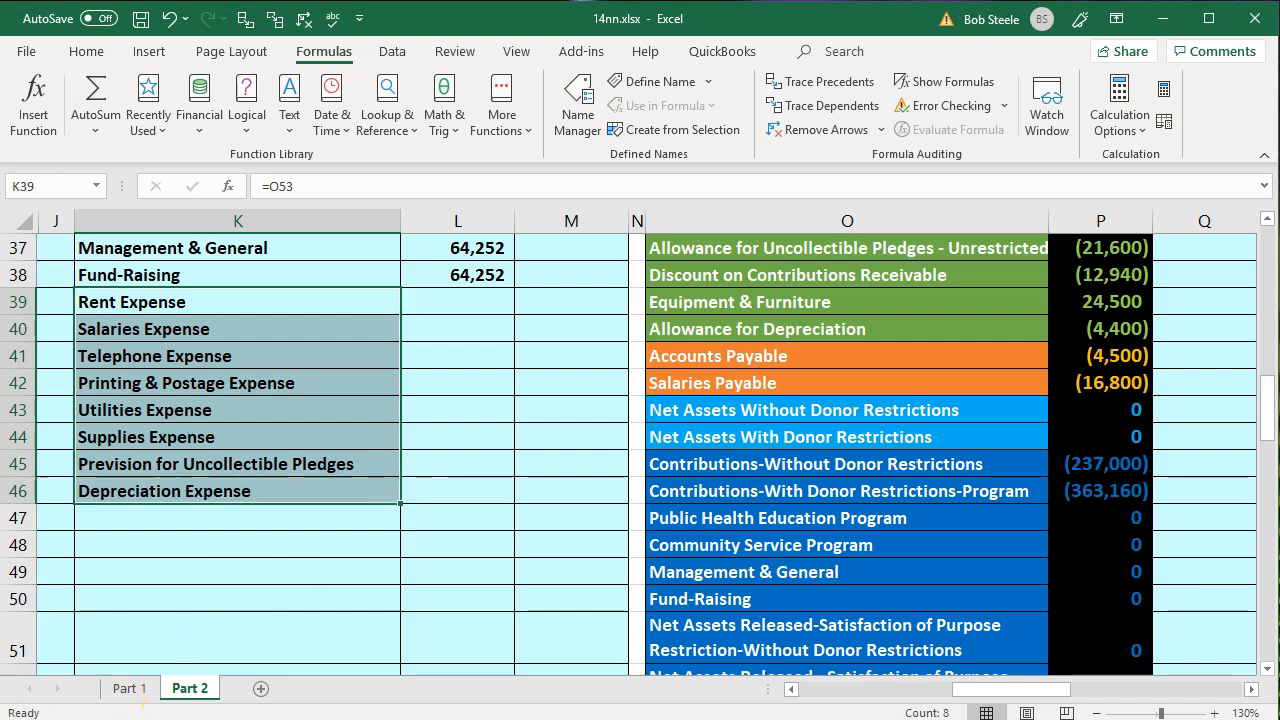
pyautogui.click(240, 334)
pyautogui.click(221, 306)
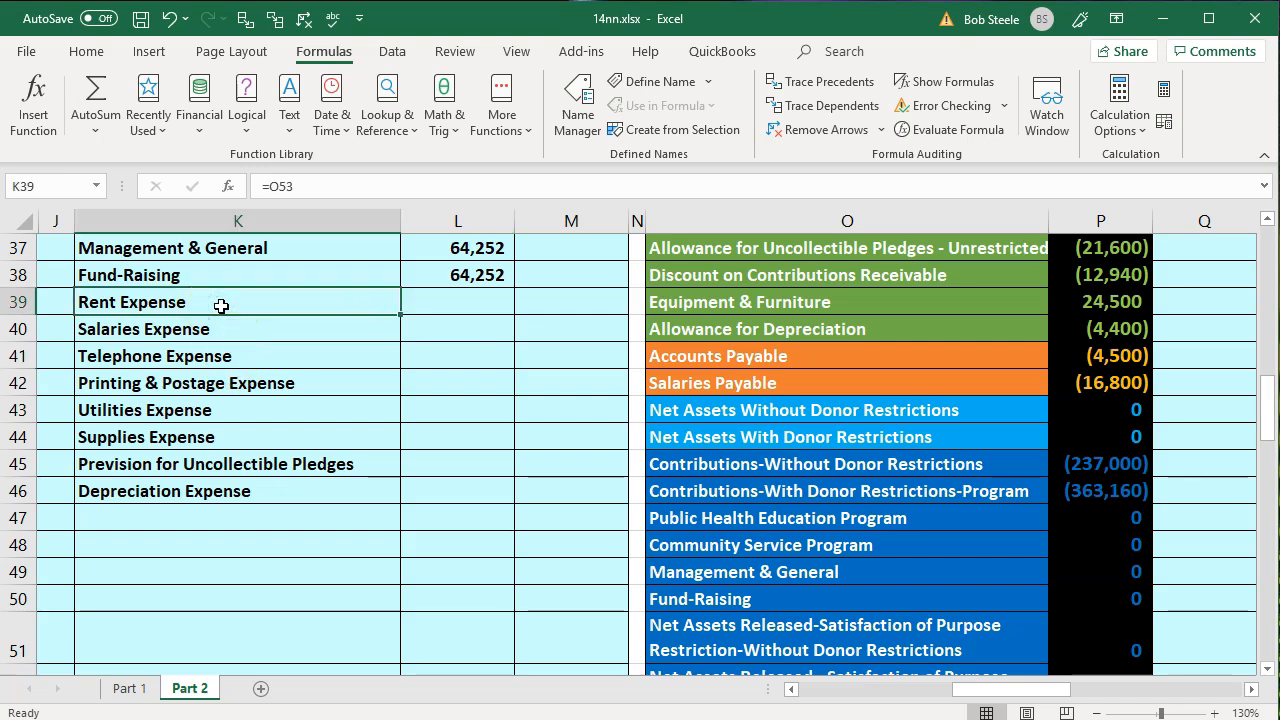
# - Credit Rent Expense in M39 with the negative of its trial balance amount in P53
pyautogui.press('Right')
pyautogui.press('Right')
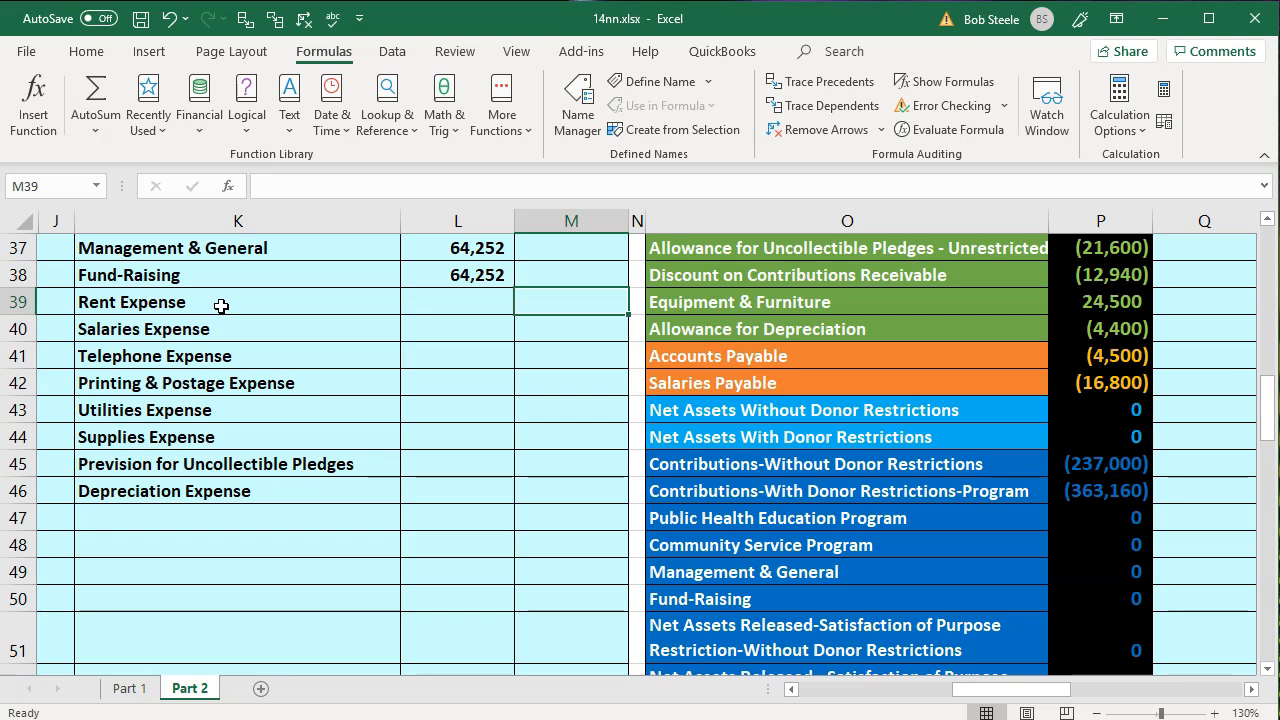
pyautogui.write('-')
pyautogui.press('Down')
pyautogui.press('Down')
pyautogui.press('Down')
pyautogui.press('Down')
pyautogui.press('Down')
pyautogui.press('Down')
pyautogui.press('Down')
pyautogui.press('Down')
pyautogui.press('Down')
pyautogui.press('Down')
pyautogui.press('Down')
pyautogui.press('Down')
pyautogui.press('Down')
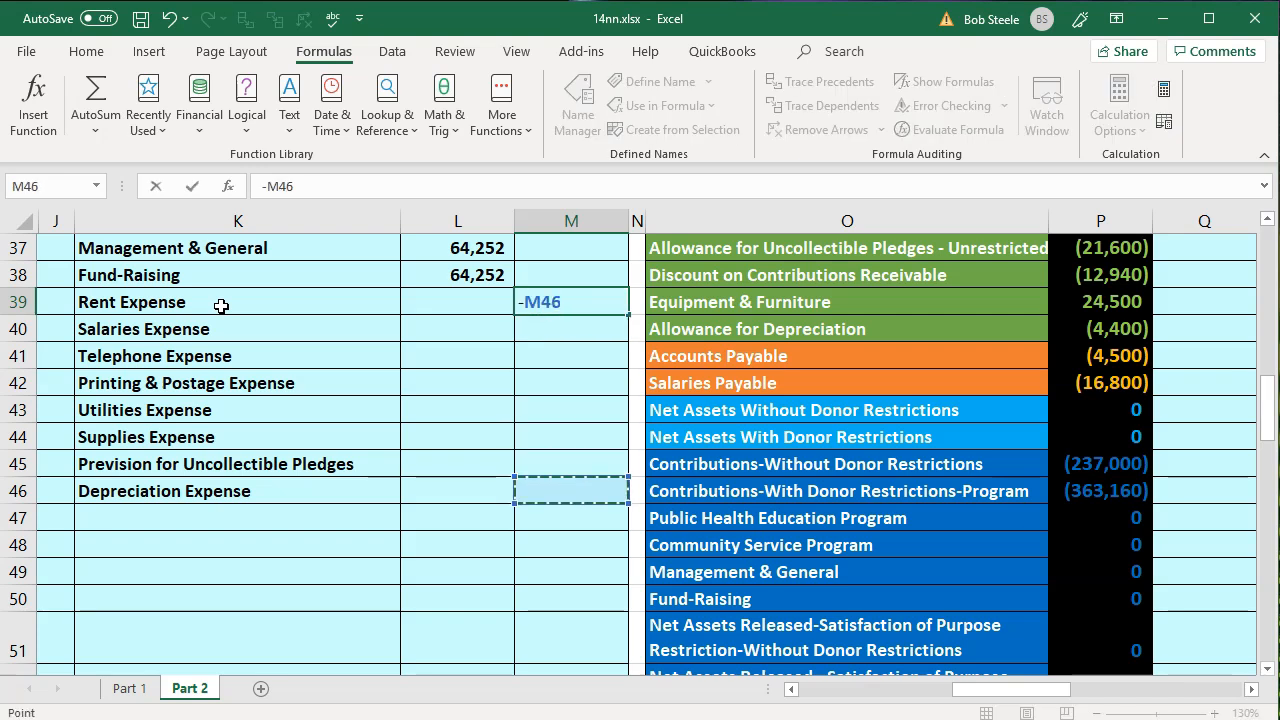
pyautogui.press('Down')
pyautogui.press('Down')
pyautogui.press('Down')
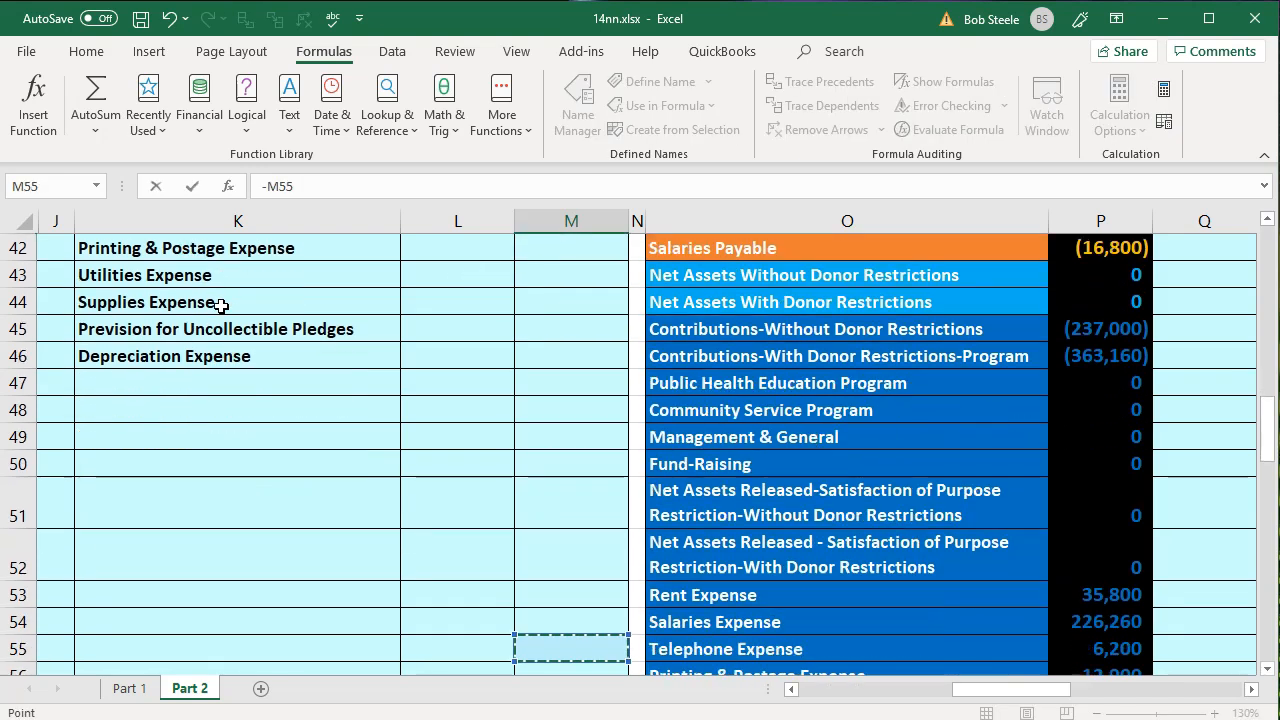
pyautogui.press('Down')
pyautogui.press('Right')
pyautogui.press('Right')
pyautogui.press('Up')
pyautogui.press('Up')
pyautogui.press('Up')
pyautogui.press('Right')
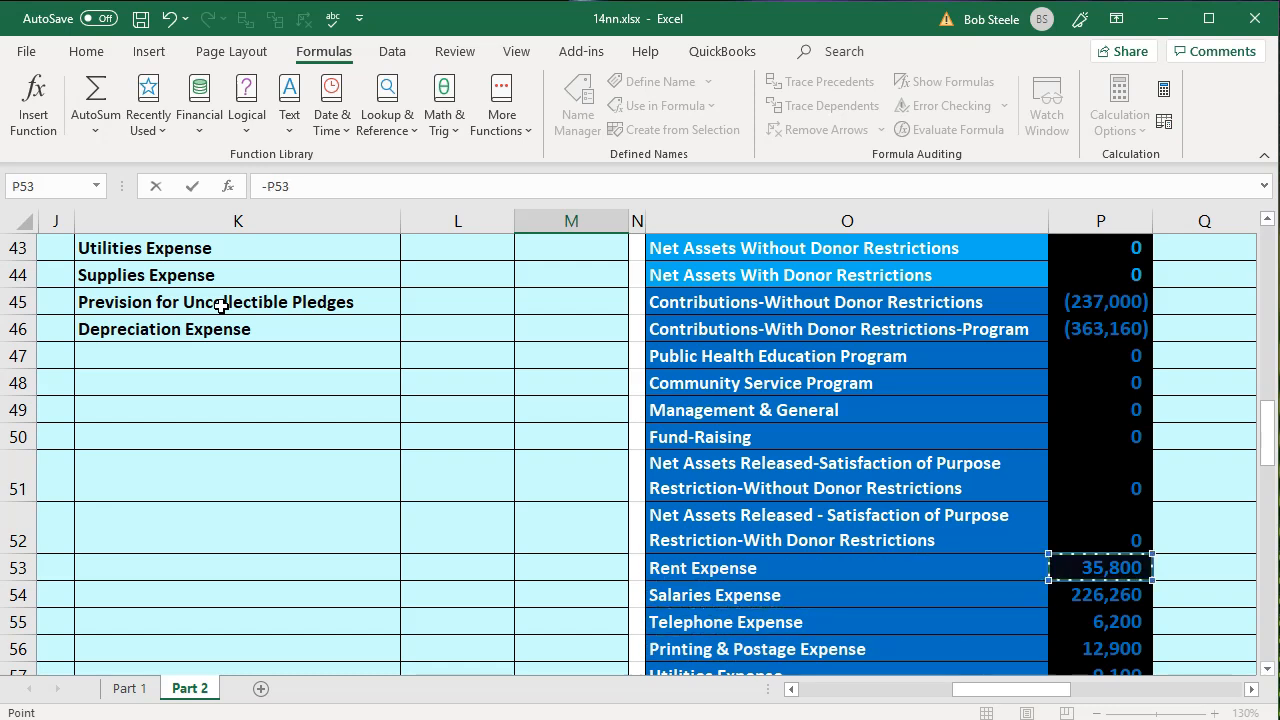
pyautogui.scroll(-2, 771, 500)
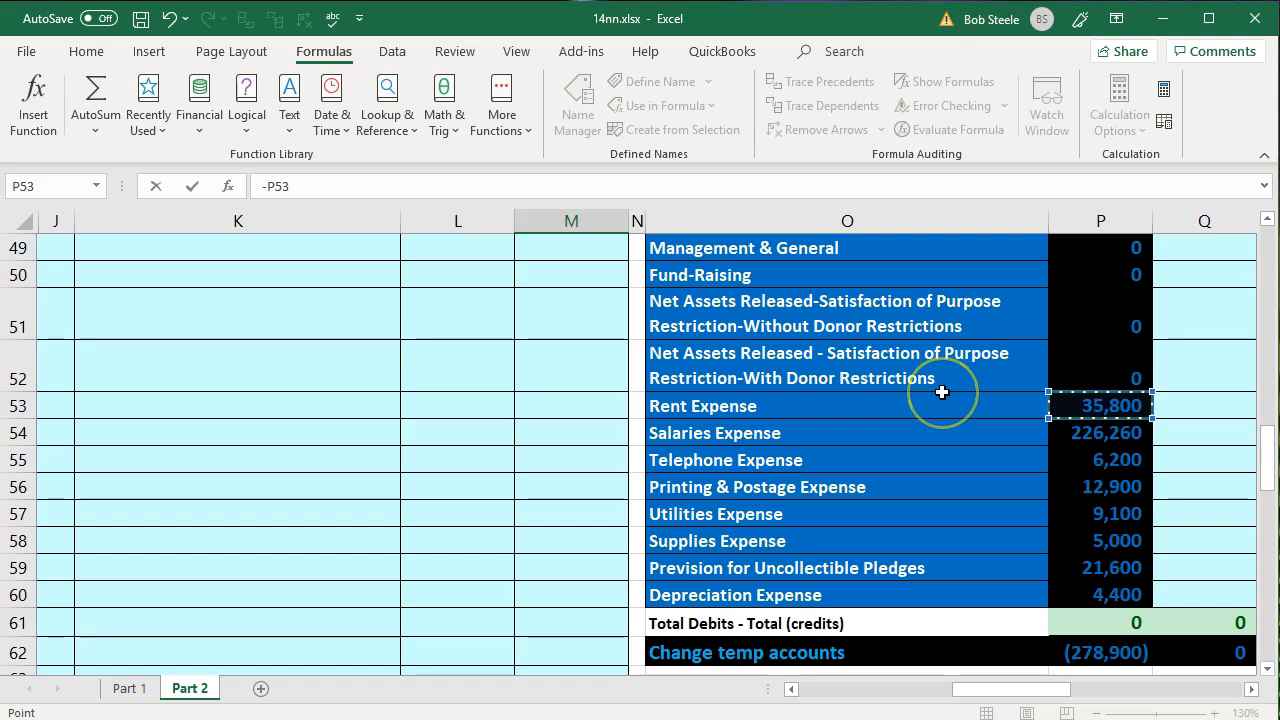
pyautogui.press('Right')
pyautogui.press('Right')
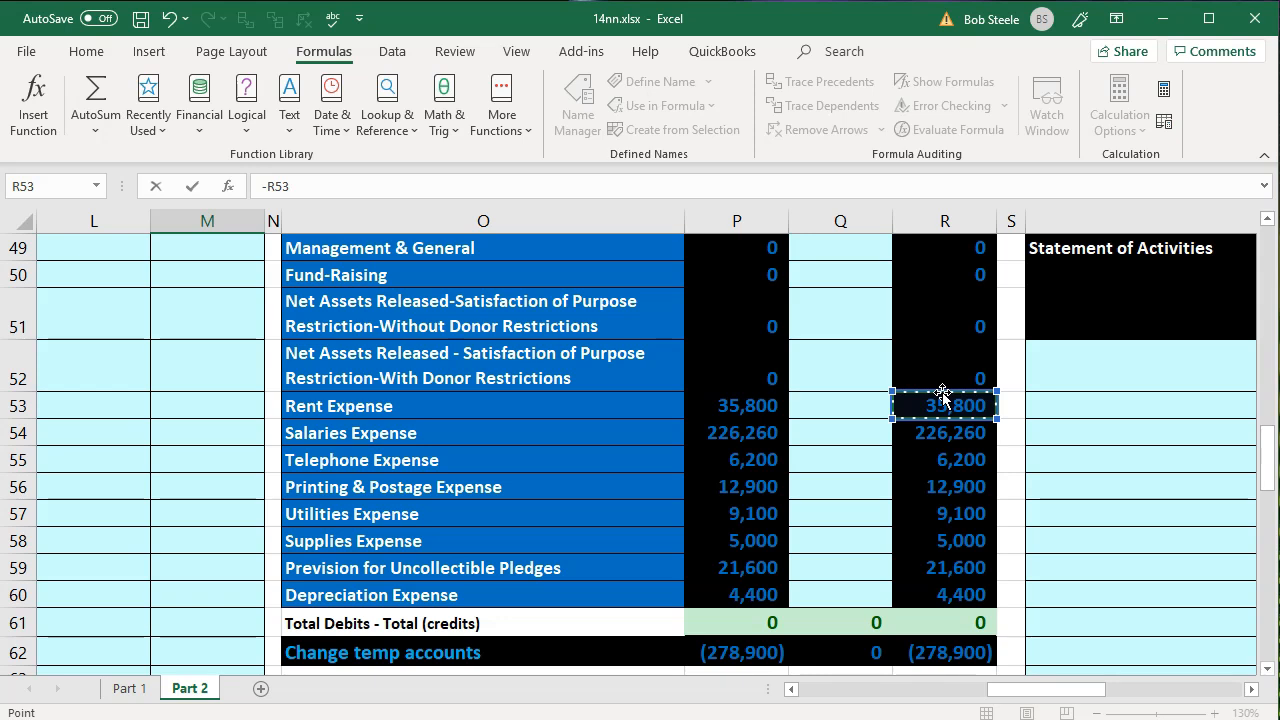
pyautogui.press('Left')
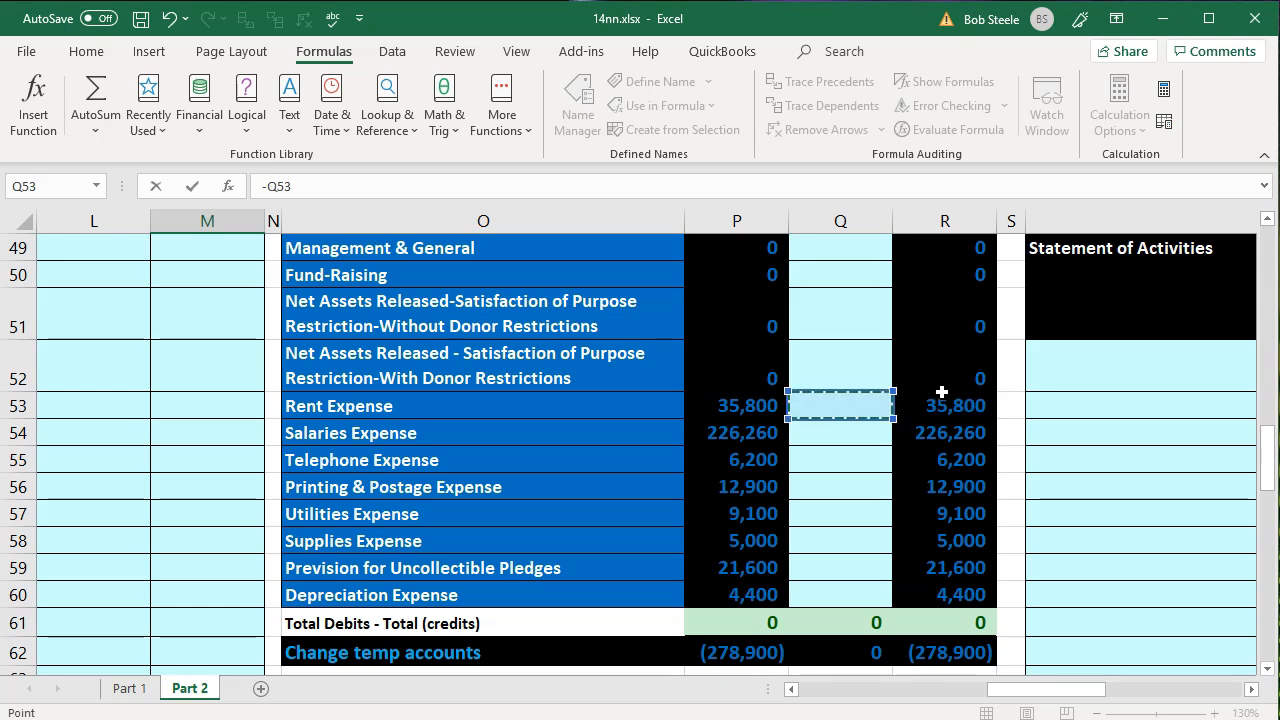
pyautogui.press('Left')
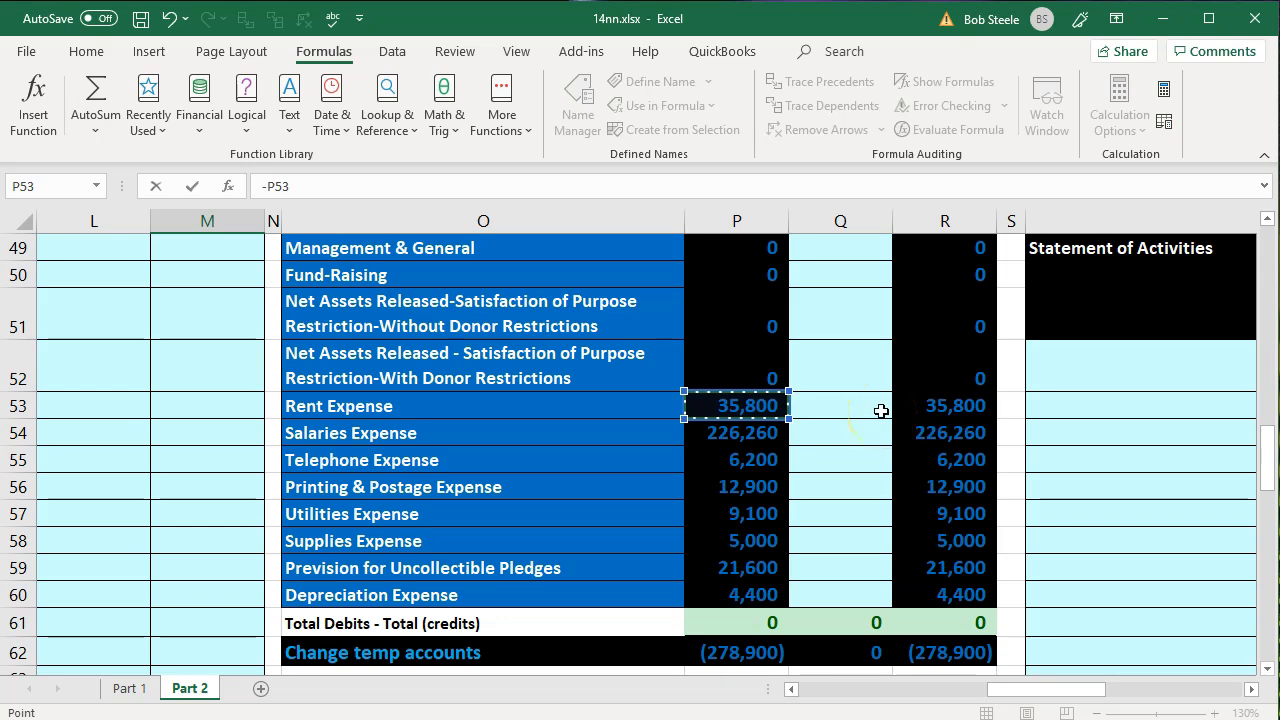
pyautogui.press('Return')
# - Credit Salaries Expense in M40 with the negative of its trial balance amount in P54
pyautogui.press('Up')
pyautogui.press('Left')
pyautogui.press('Left')
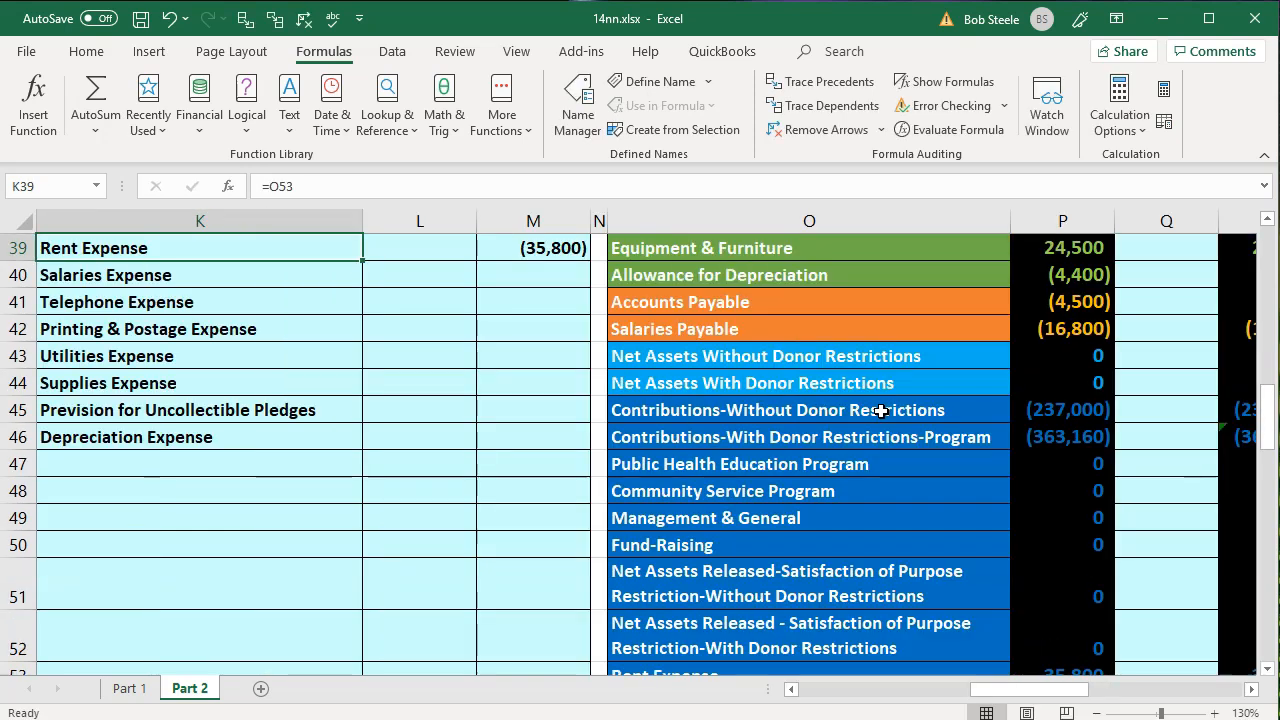
pyautogui.press('Down')
pyautogui.press('Right')
pyautogui.press('Right')
pyautogui.write('-')
pyautogui.press('Down')
pyautogui.press('Down')
pyautogui.press('Down')
pyautogui.press('Down')
pyautogui.press('Down')
pyautogui.press('Down')
pyautogui.press('Down')
pyautogui.press('Down')
pyautogui.press('Down')
pyautogui.press('Down')
pyautogui.press('Down')
pyautogui.press('Down')
pyautogui.press('Down')
pyautogui.press('Down')
pyautogui.press('Down')
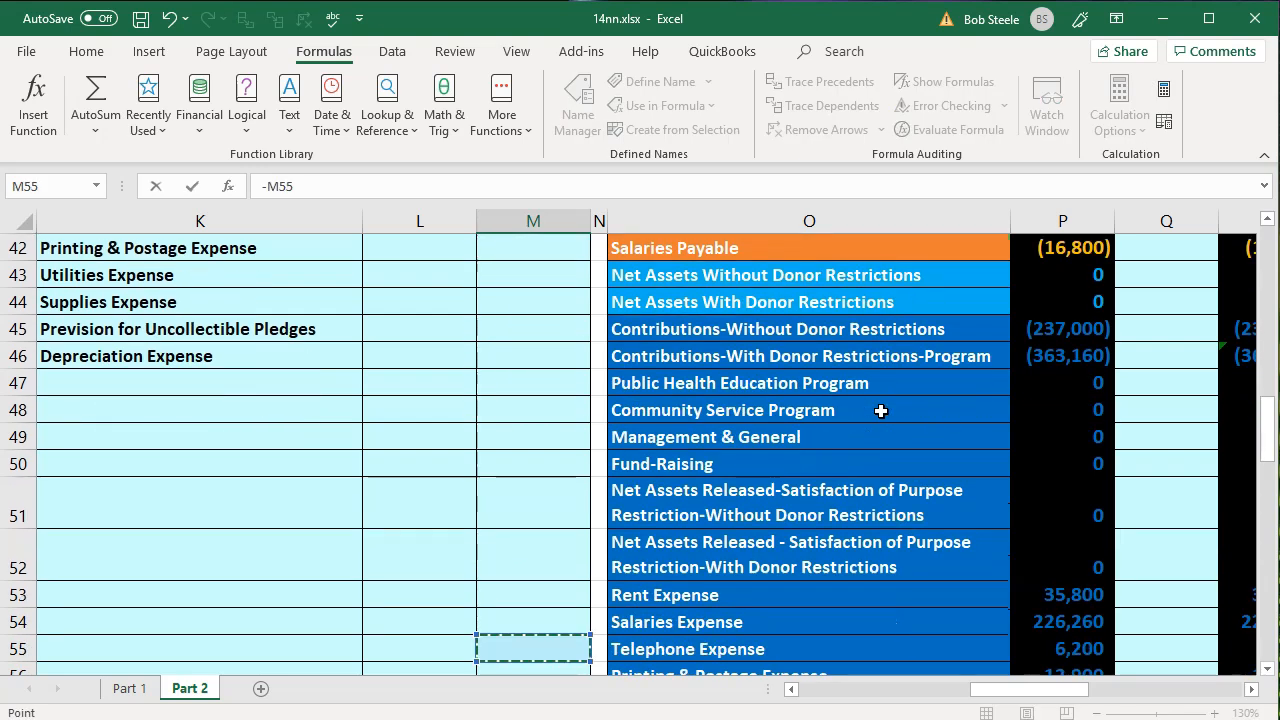
pyautogui.press('Down')
pyautogui.press('Up')
pyautogui.press('Up')
pyautogui.press('Right')
pyautogui.press('Right')
pyautogui.press('Right')
pyautogui.press('Right')
pyautogui.press('Left')
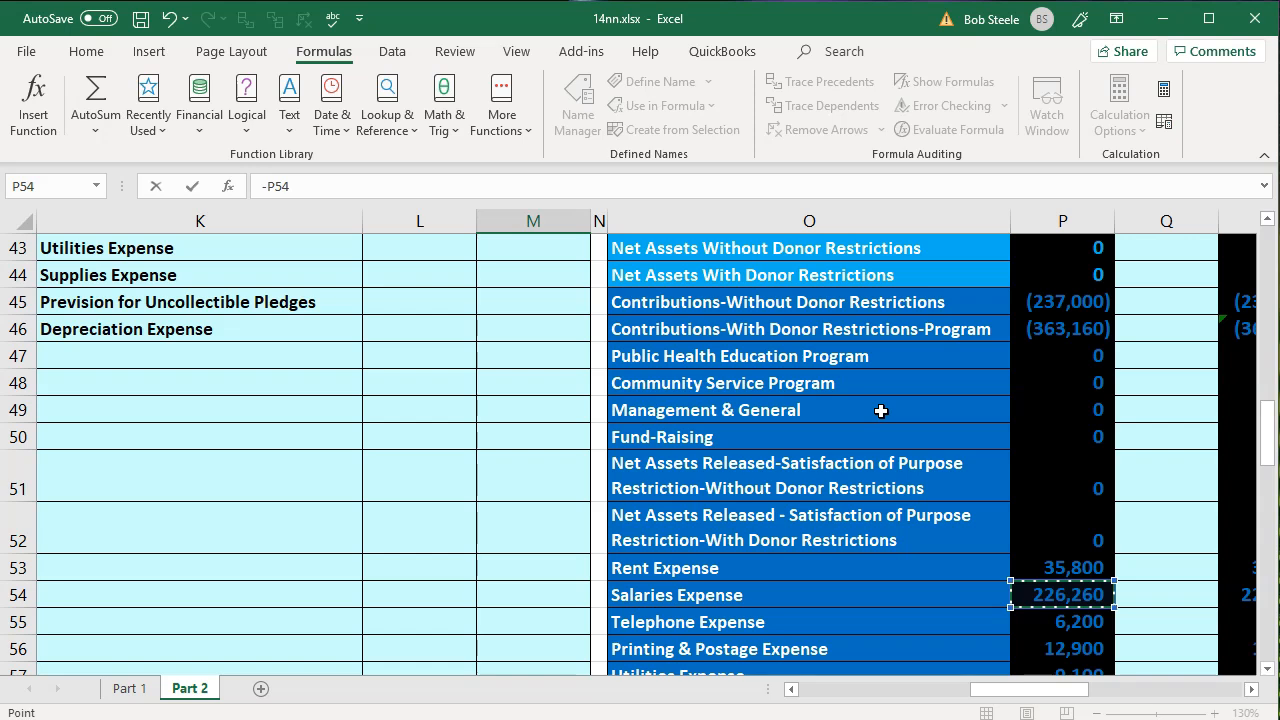
pyautogui.press('Return')
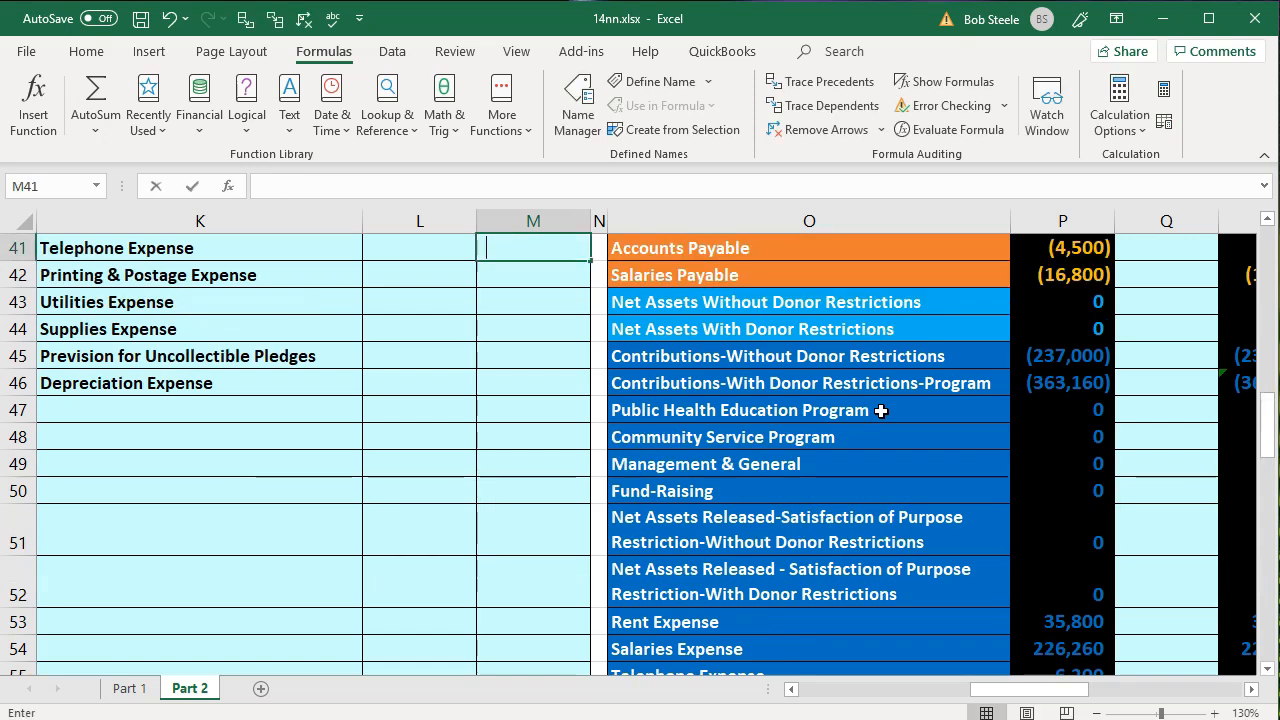
# - Credit Telephone Expense in M41 with the negative of its trial balance amount in P55
pyautogui.write('-')
pyautogui.press('Down')
pyautogui.press('Down')
pyautogui.press('Down')
pyautogui.press('Down')
pyautogui.press('Down')
pyautogui.press('Down')
pyautogui.press('Down')
pyautogui.press('Down')
pyautogui.press('Down')
pyautogui.press('Down')
pyautogui.press('Down')
pyautogui.press('Down')
pyautogui.press('Down')
pyautogui.press('Down')
pyautogui.press('Right')
pyautogui.press('Right')
pyautogui.press('Right')
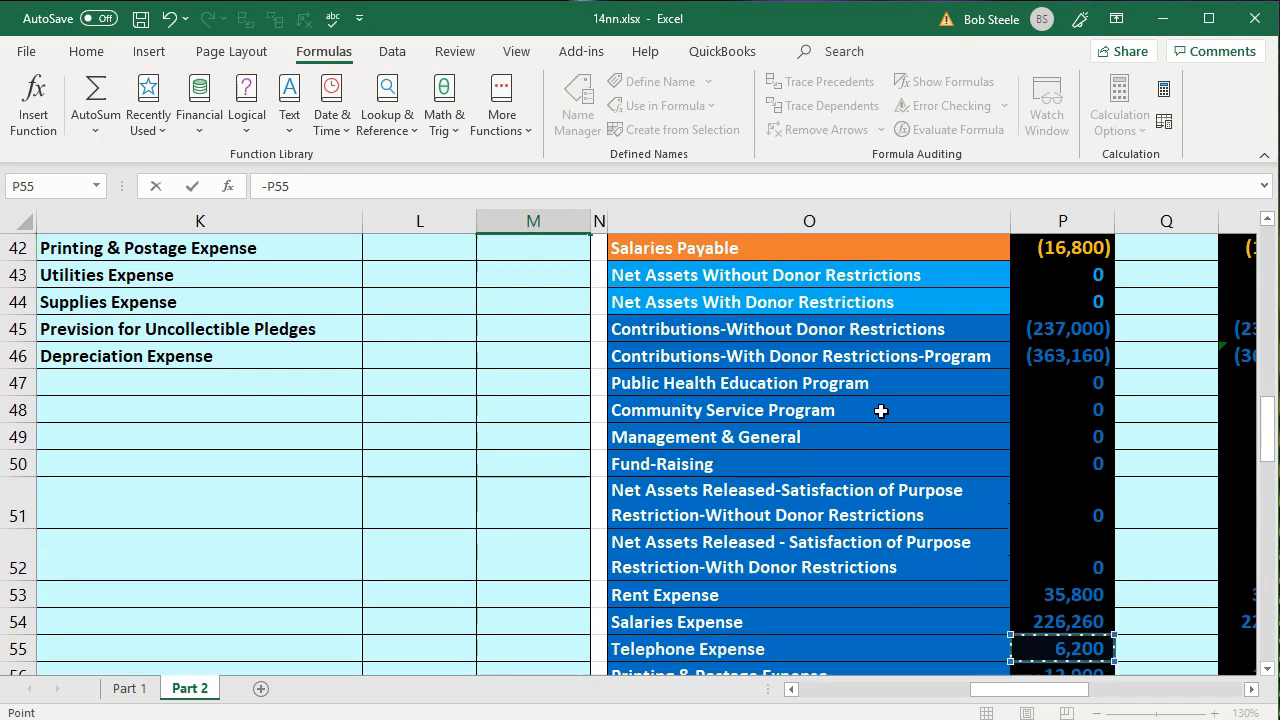
pyautogui.press('Return')
# - Credit Printing & Postage Expense in M42 with the negative of its trial balance amount in P56
pyautogui.write('-')
pyautogui.press('Down')
pyautogui.press('Down')
pyautogui.press('Down')
pyautogui.press('Down')
pyautogui.press('Down')
pyautogui.press('Down')
pyautogui.press('Down')
pyautogui.press('Down')
pyautogui.press('Down')
pyautogui.press('Down')
pyautogui.press('Down')
pyautogui.press('Down')
pyautogui.press('Down')
pyautogui.press('Down')
pyautogui.press('Down')
pyautogui.press('Up')
pyautogui.press('Right')
pyautogui.press('Right')
pyautogui.press('Right')
pyautogui.press('Right')
pyautogui.press('Left')
pyautogui.press('Return')
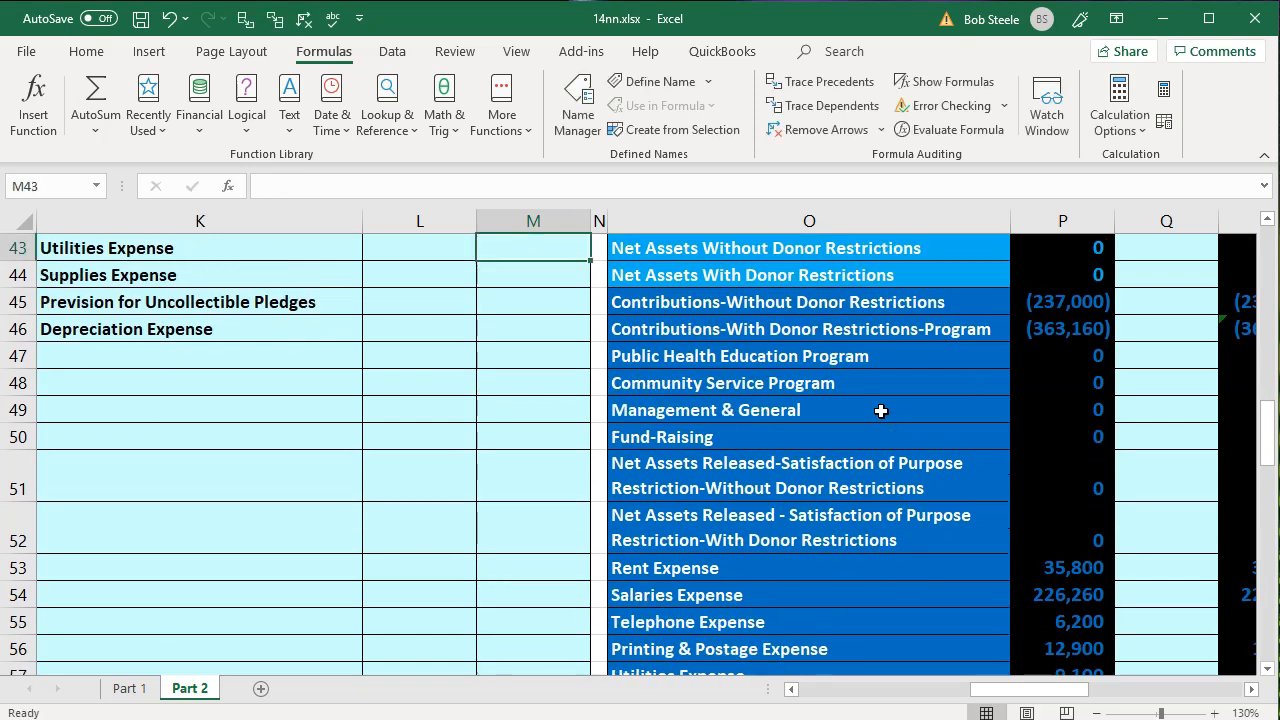
# - Credit Utilities Expense in M43 with the negative of its trial balance amount in P57
pyautogui.write('-')
pyautogui.press('Down')
pyautogui.press('Down')
pyautogui.press('Down')
pyautogui.press('Down')
pyautogui.press('Down')
pyautogui.press('Down')
pyautogui.press('Down')
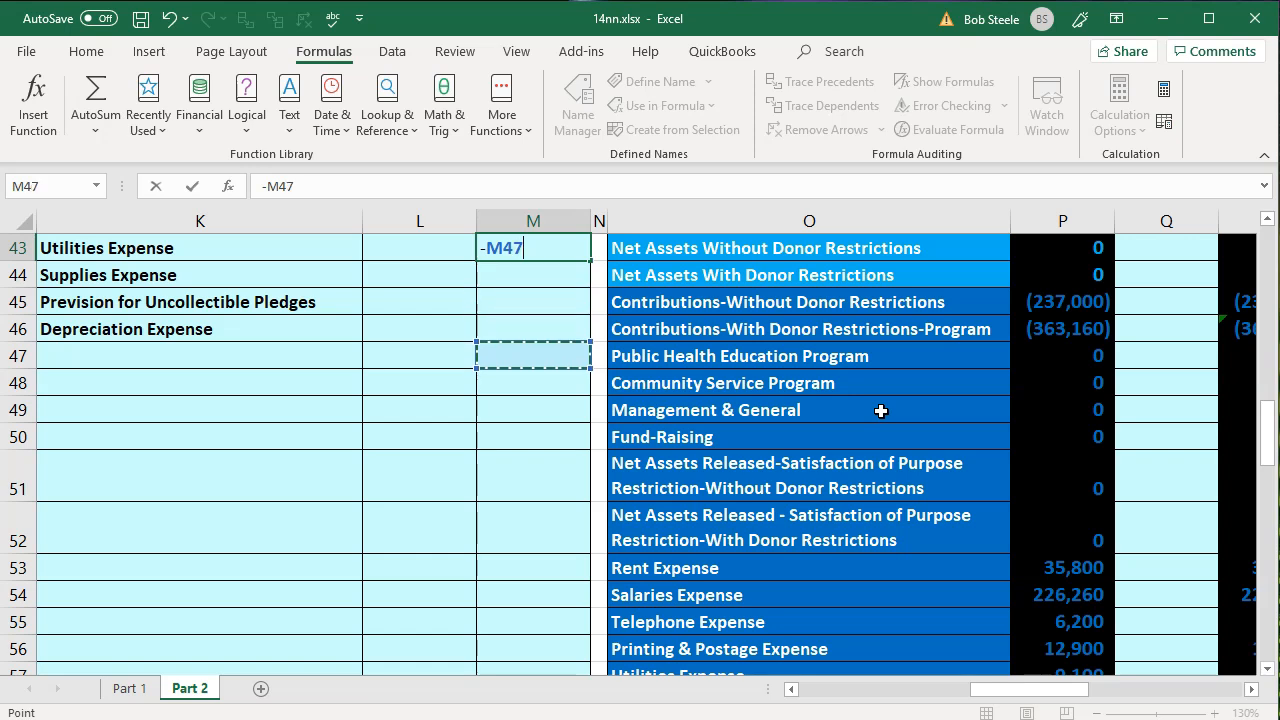
pyautogui.press('Down')
pyautogui.press('Down')
pyautogui.press('Down')
pyautogui.press('Down')
pyautogui.press('Down')
pyautogui.press('Down')
pyautogui.press('Down')
pyautogui.press('Right')
pyautogui.press('Right')
pyautogui.press('Right')
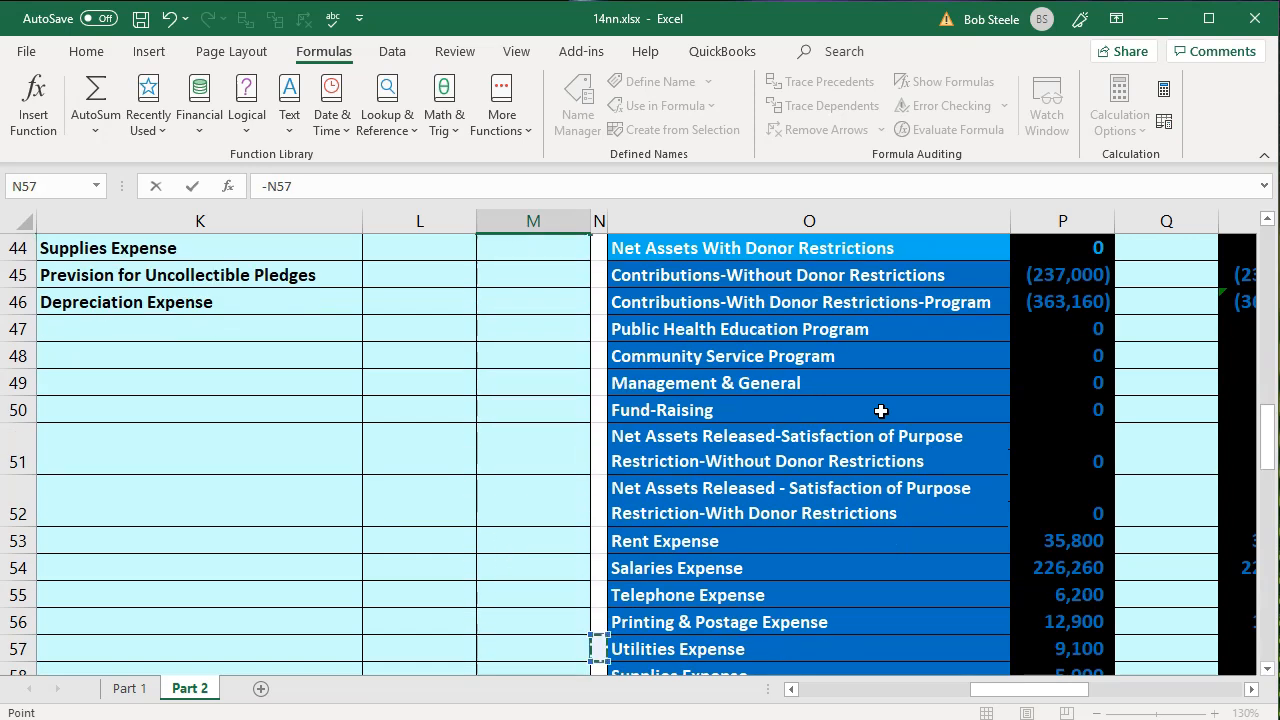
pyautogui.press('Return')
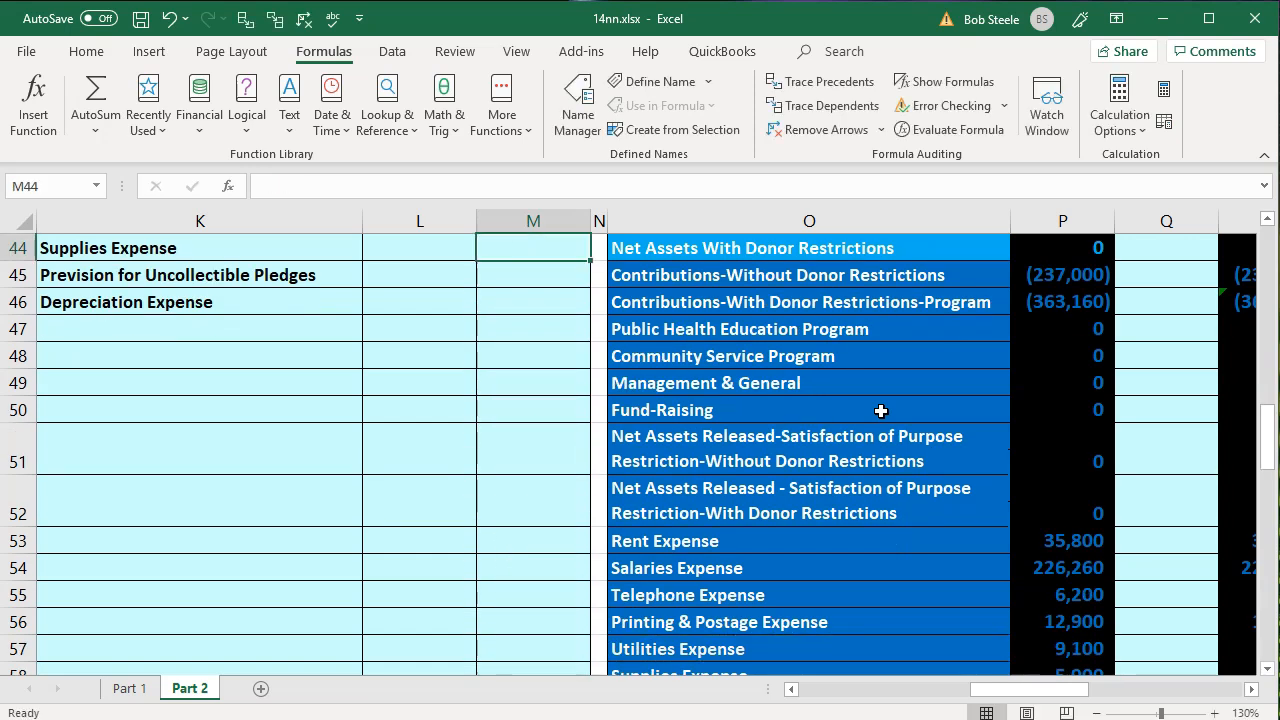
# - Clear the credits in M40:M43 and fill the Rent Expense credit formula in M39 down through M46
pyautogui.click(508, 383)
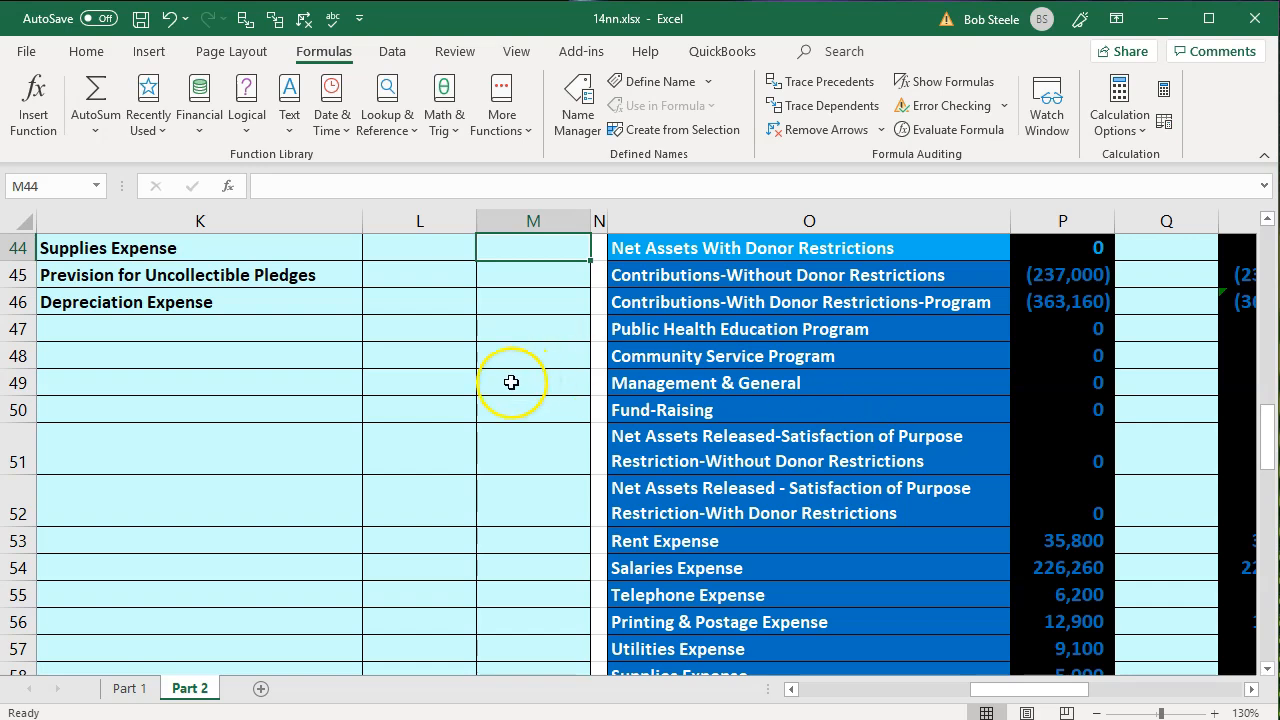
pyautogui.scroll(3, 508, 383)
pyautogui.moveTo(548, 385); pyautogui.dragTo(548, 463)
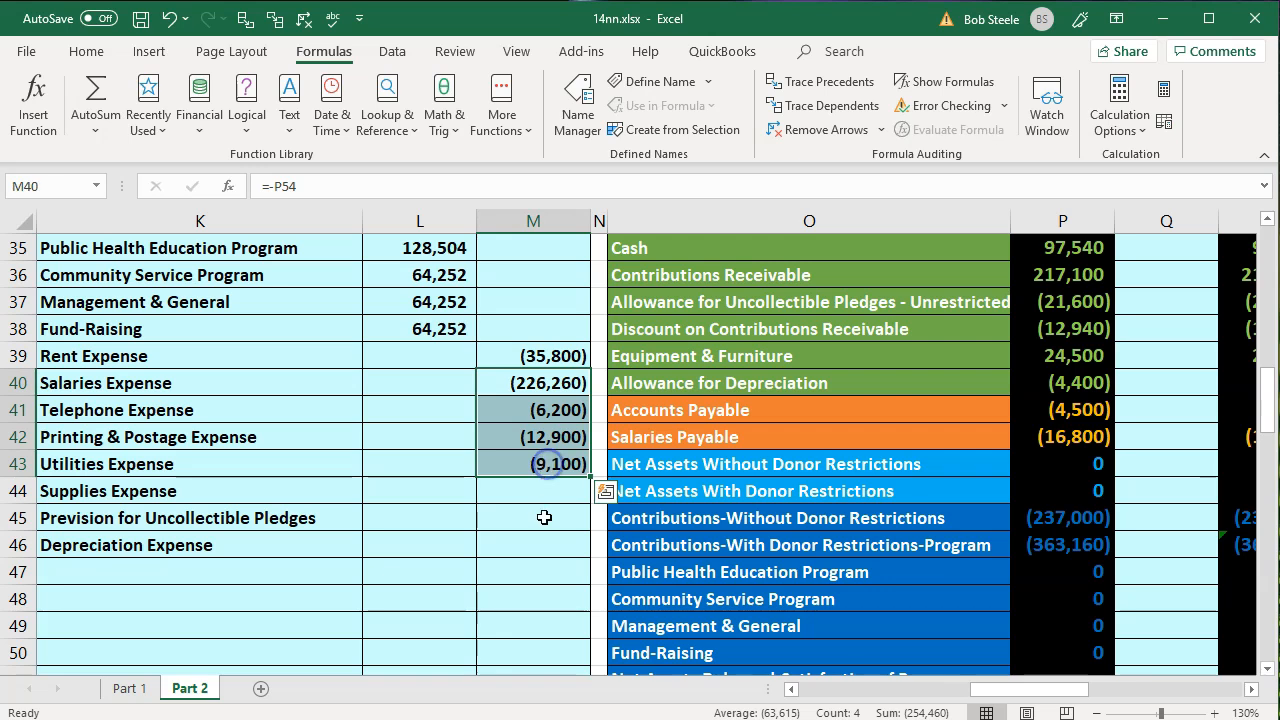
pyautogui.press('Delete')
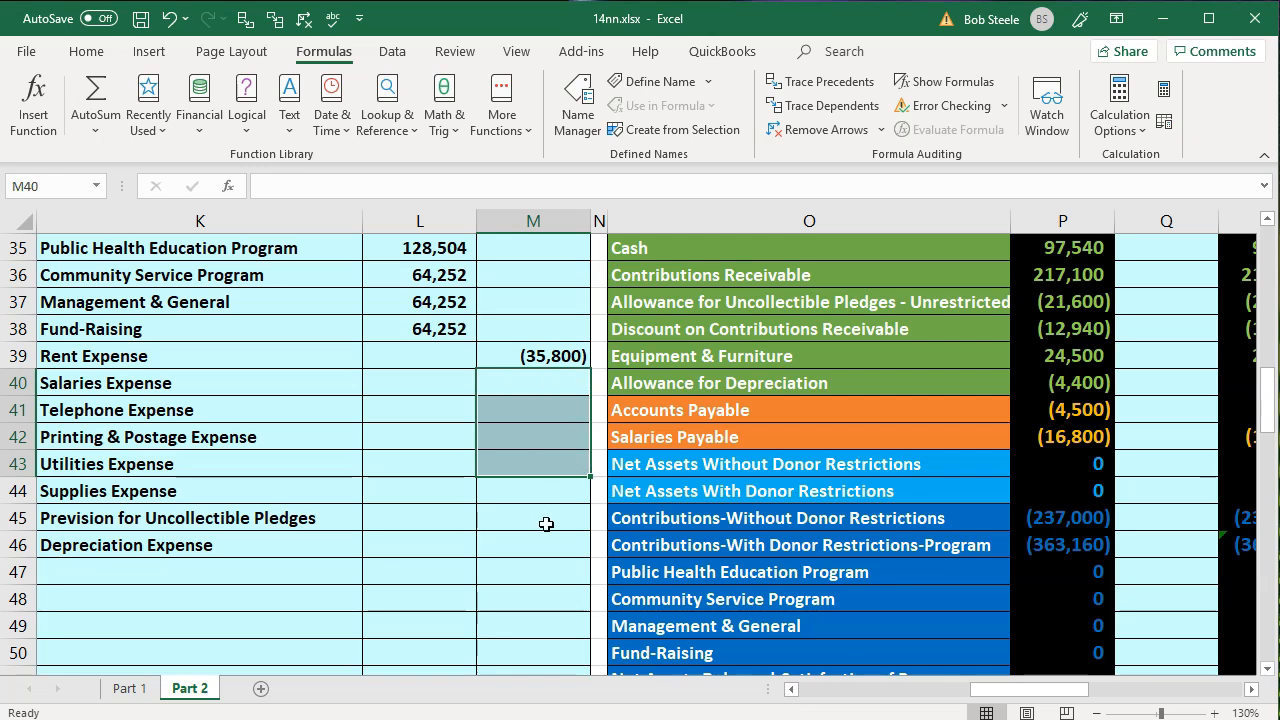
pyautogui.click(548, 356)
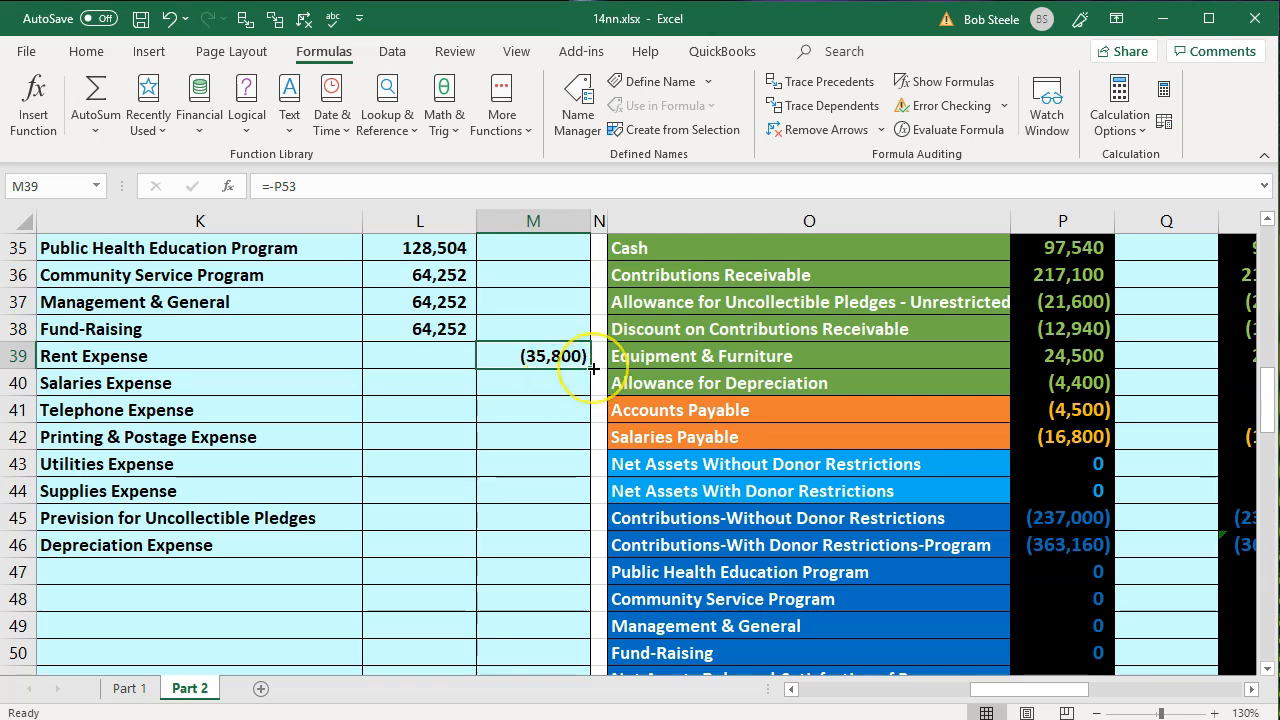
pyautogui.moveTo(593, 369); pyautogui.dragTo(586, 551)
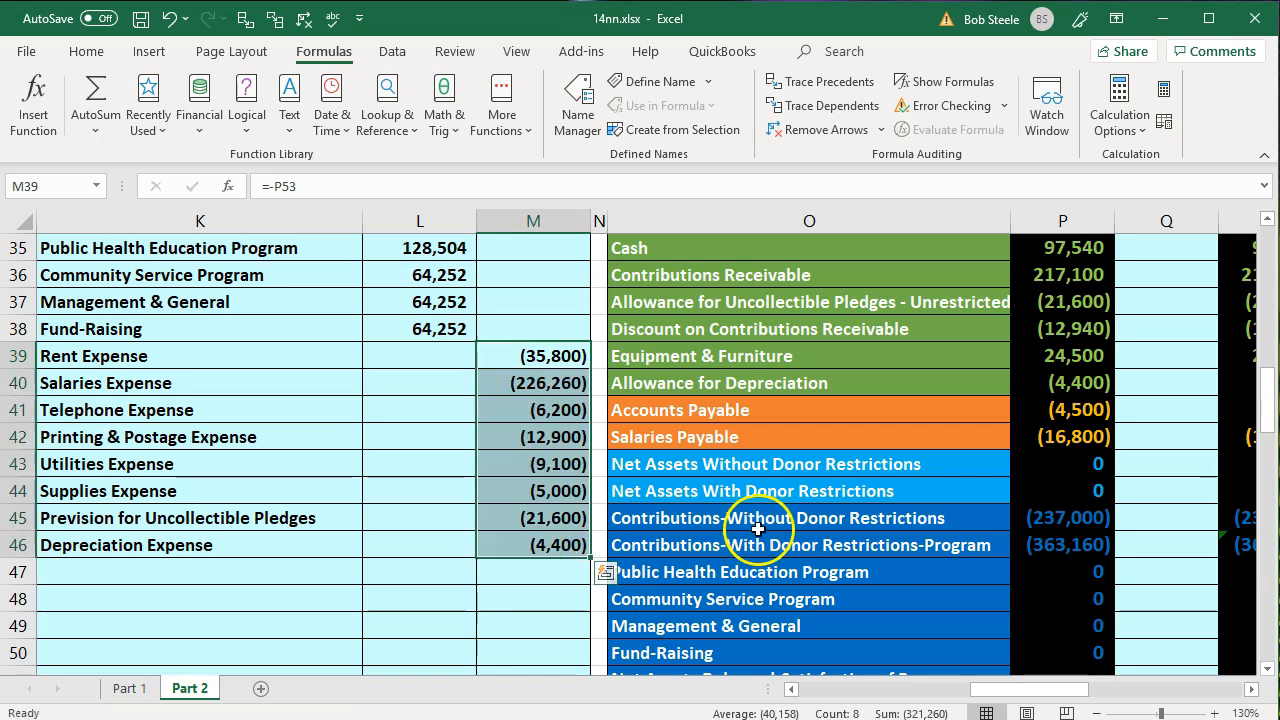
# - Trace the precedents of the Depreciation Expense credit in M46, and remove the tracer arrows
pyautogui.click(510, 541)
pyautogui.click(245, 18)
pyautogui.scroll(-5, 779, 252)
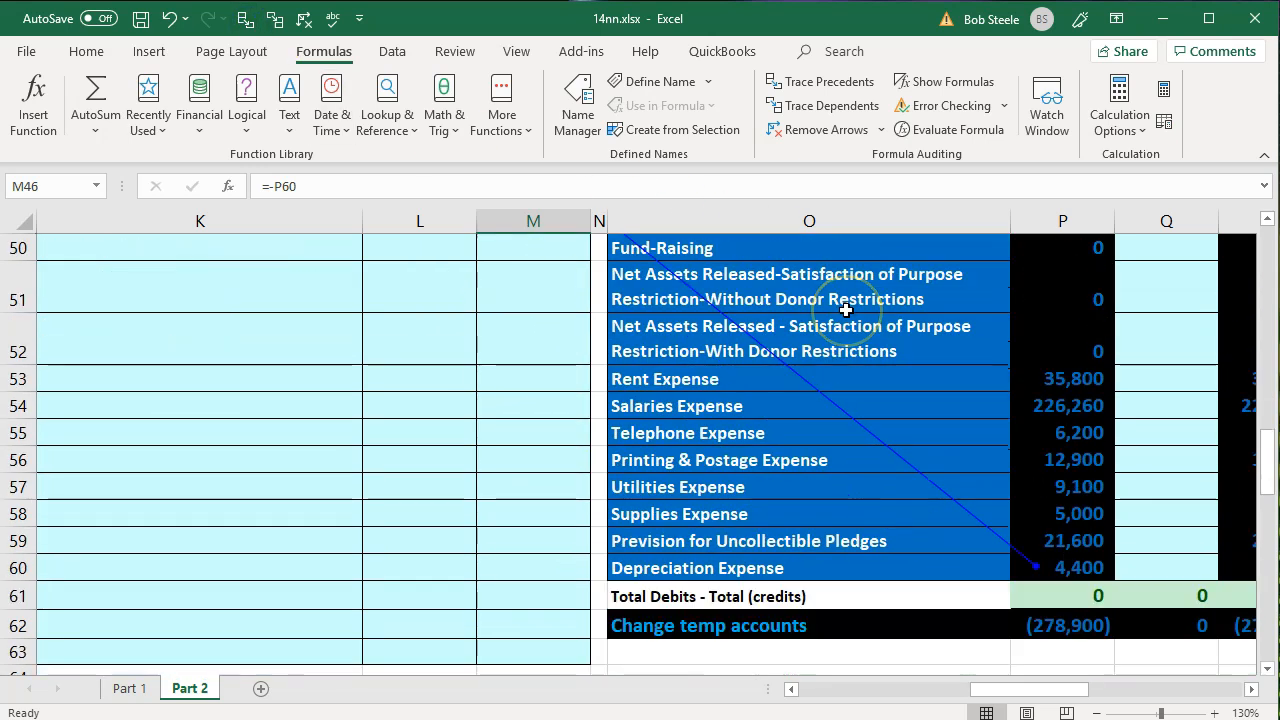
pyautogui.scroll(3, 846, 310)
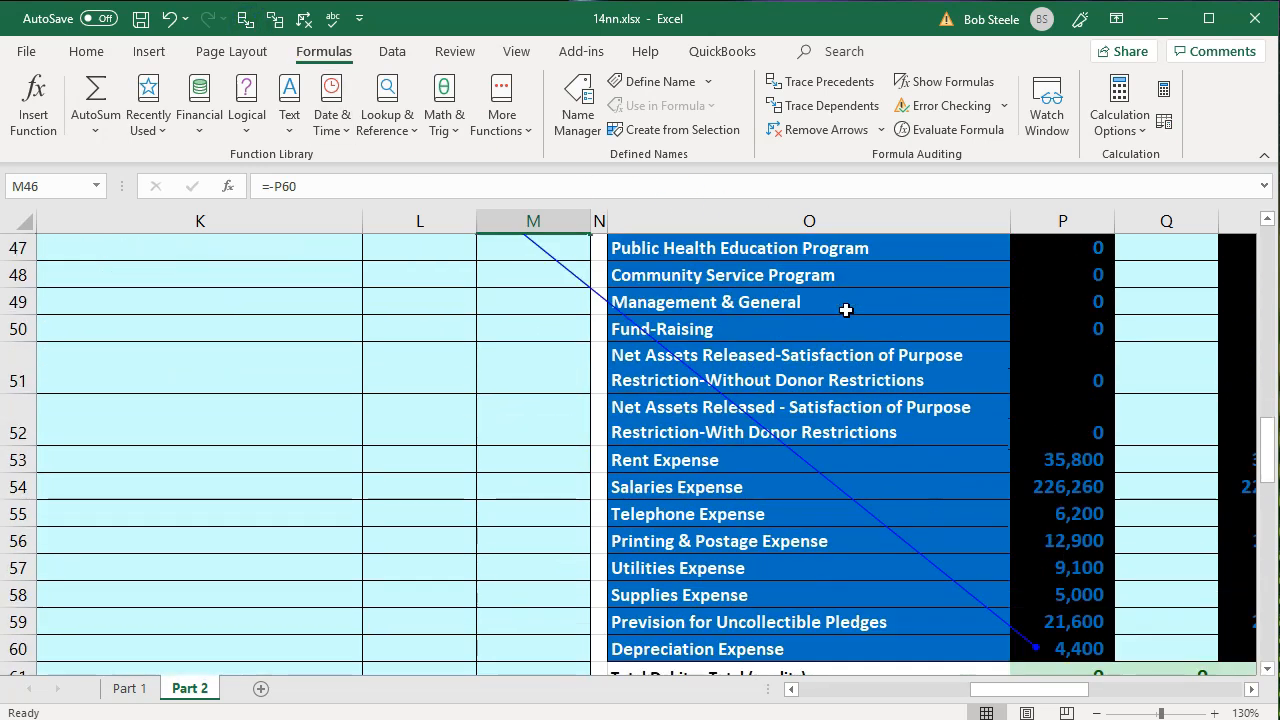
pyautogui.scroll(3, 513, 376)
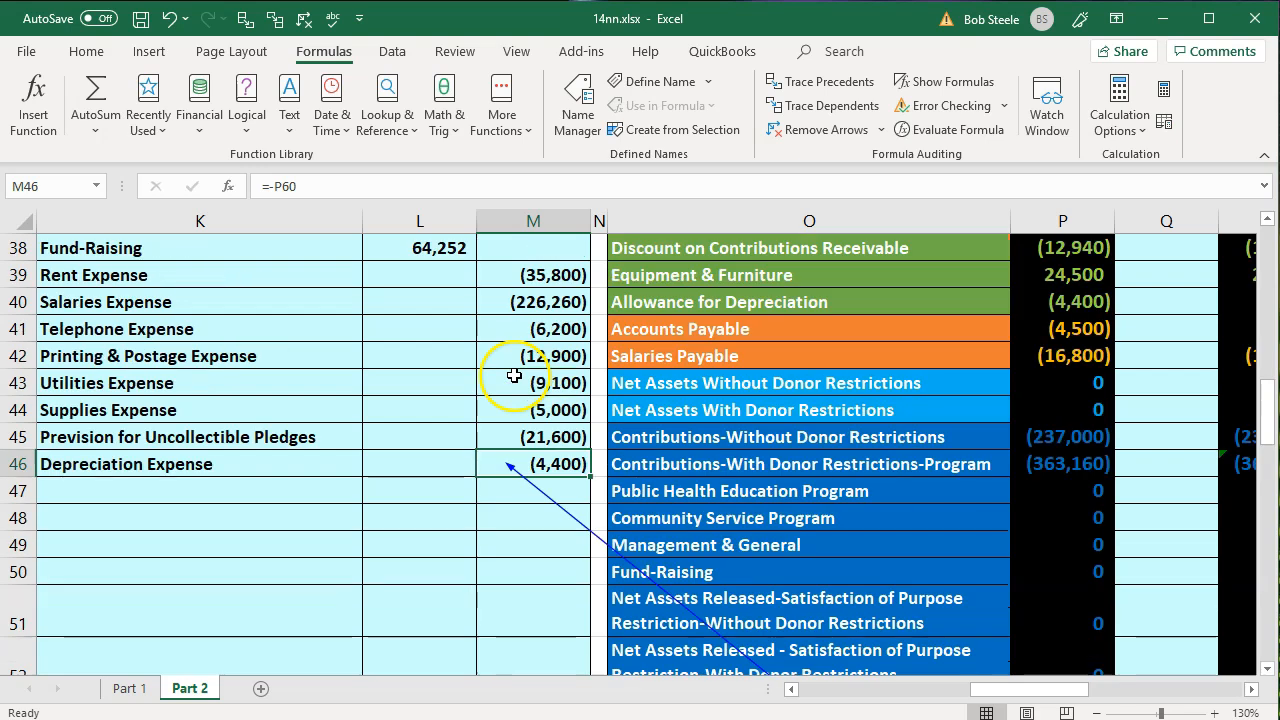
pyautogui.click(304, 20)
pyautogui.click(413, 377)
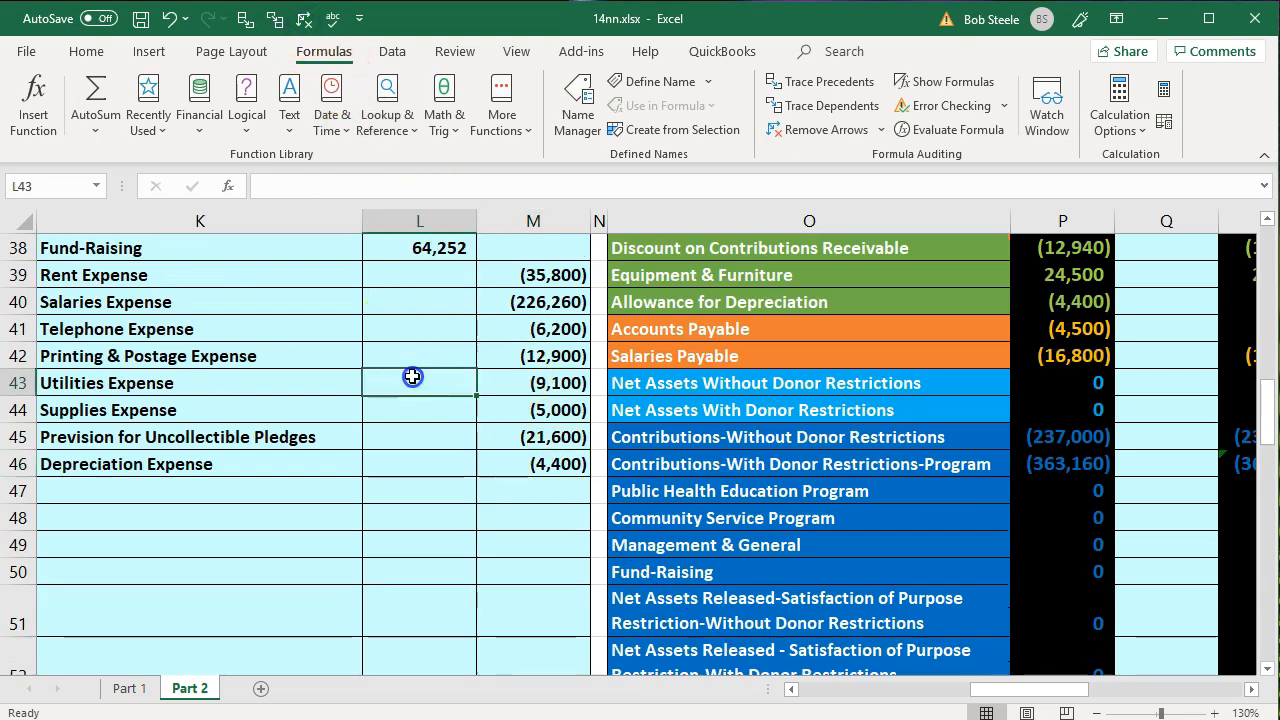
# - Compare the sum of the credits in M39:M46 with the sum of the debits in L35:L38
pyautogui.scroll(3, 436, 427)
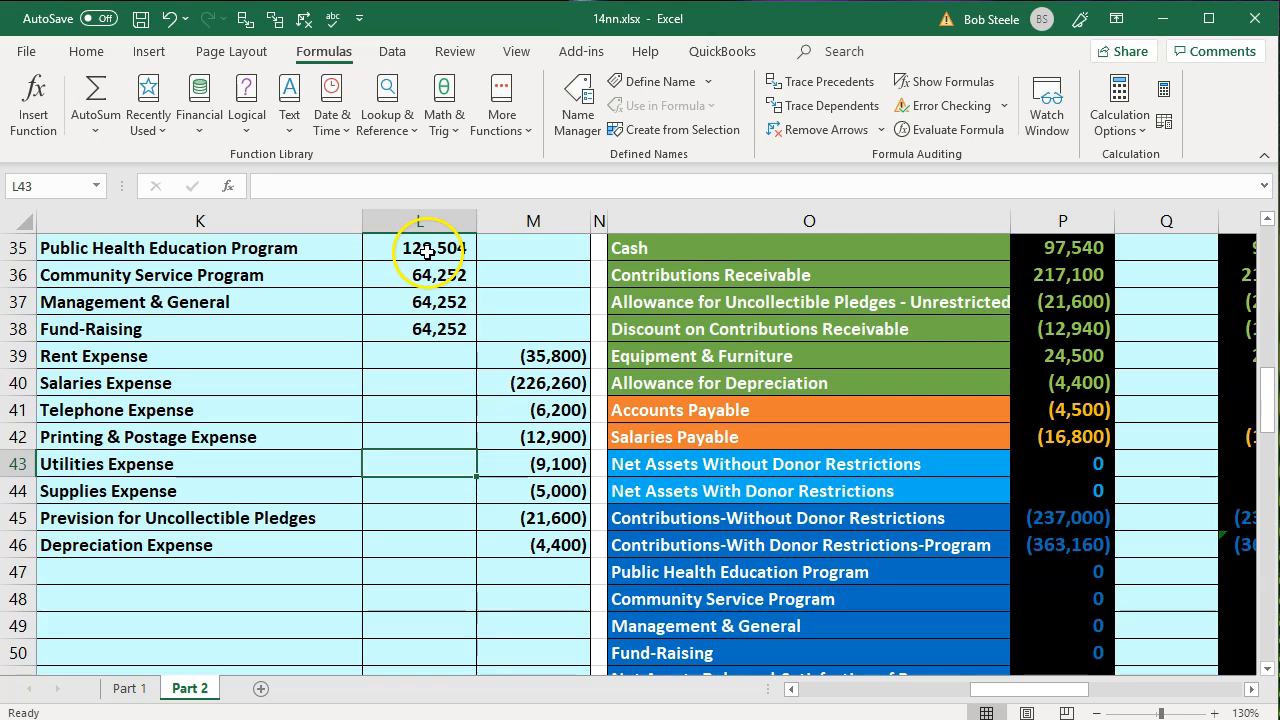
pyautogui.moveTo(510, 343); pyautogui.dragTo(540, 548)
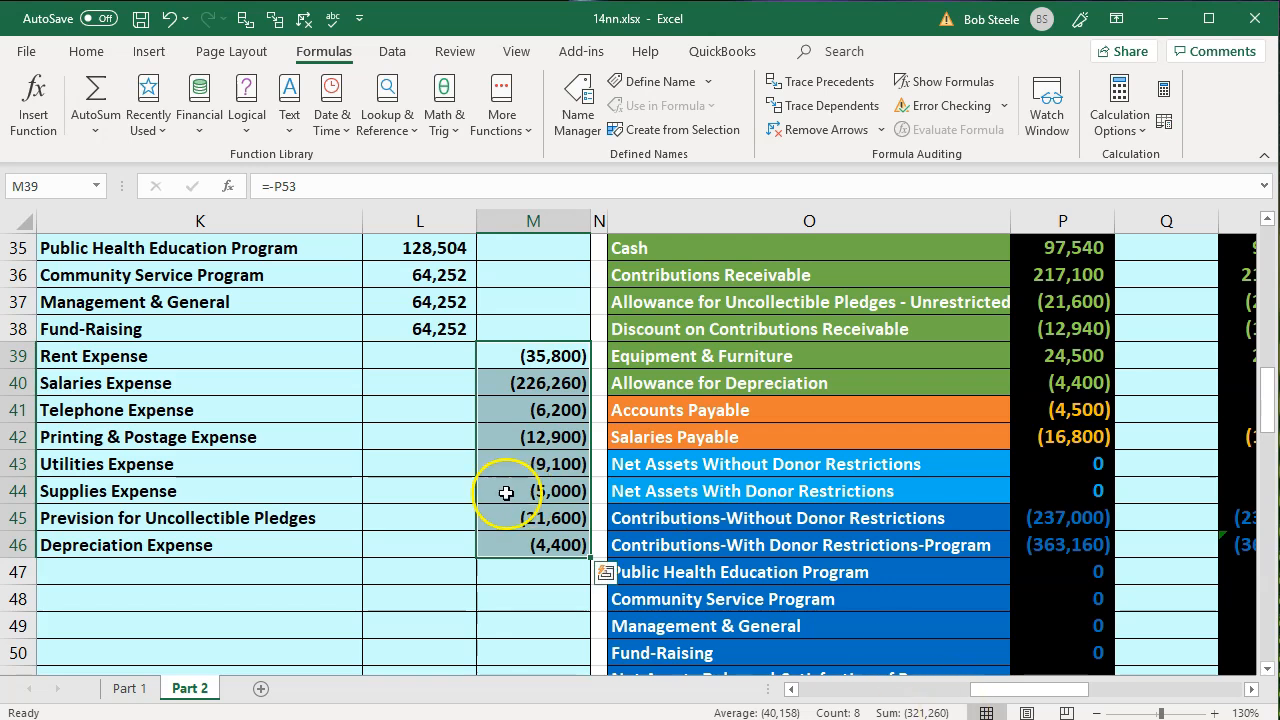
pyautogui.moveTo(423, 249); pyautogui.dragTo(416, 325)
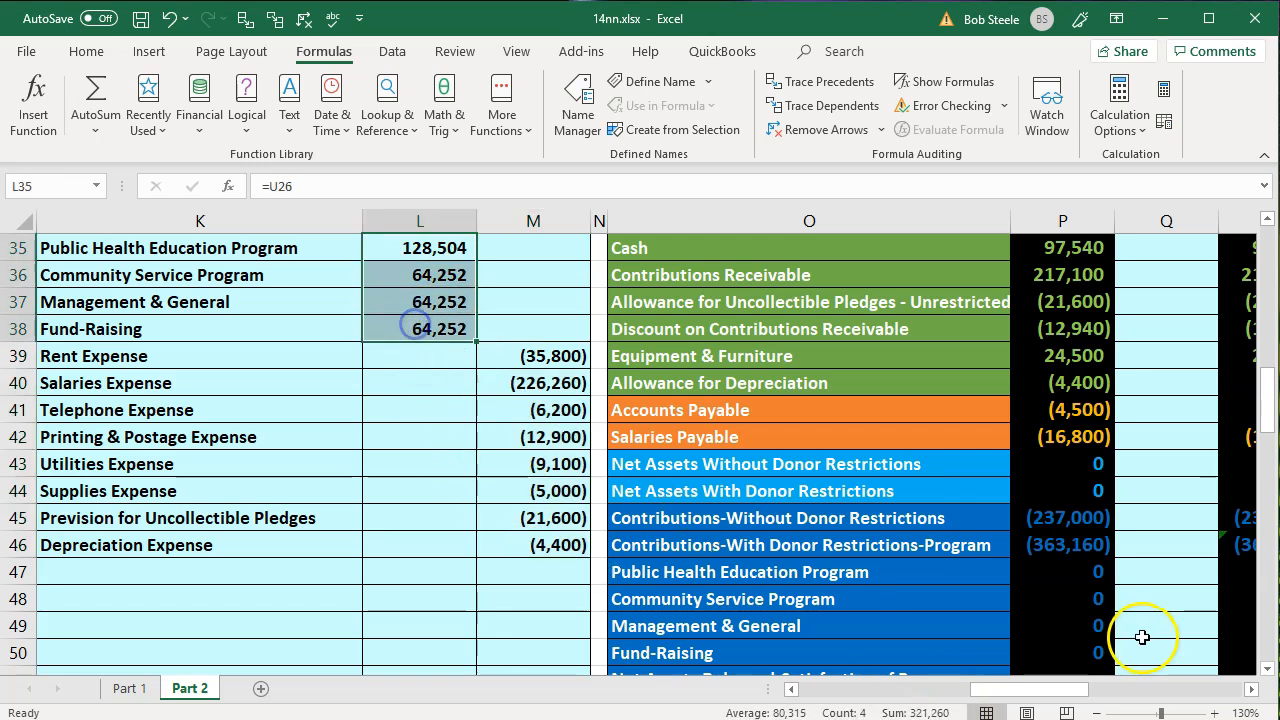
pyautogui.click(460, 562)
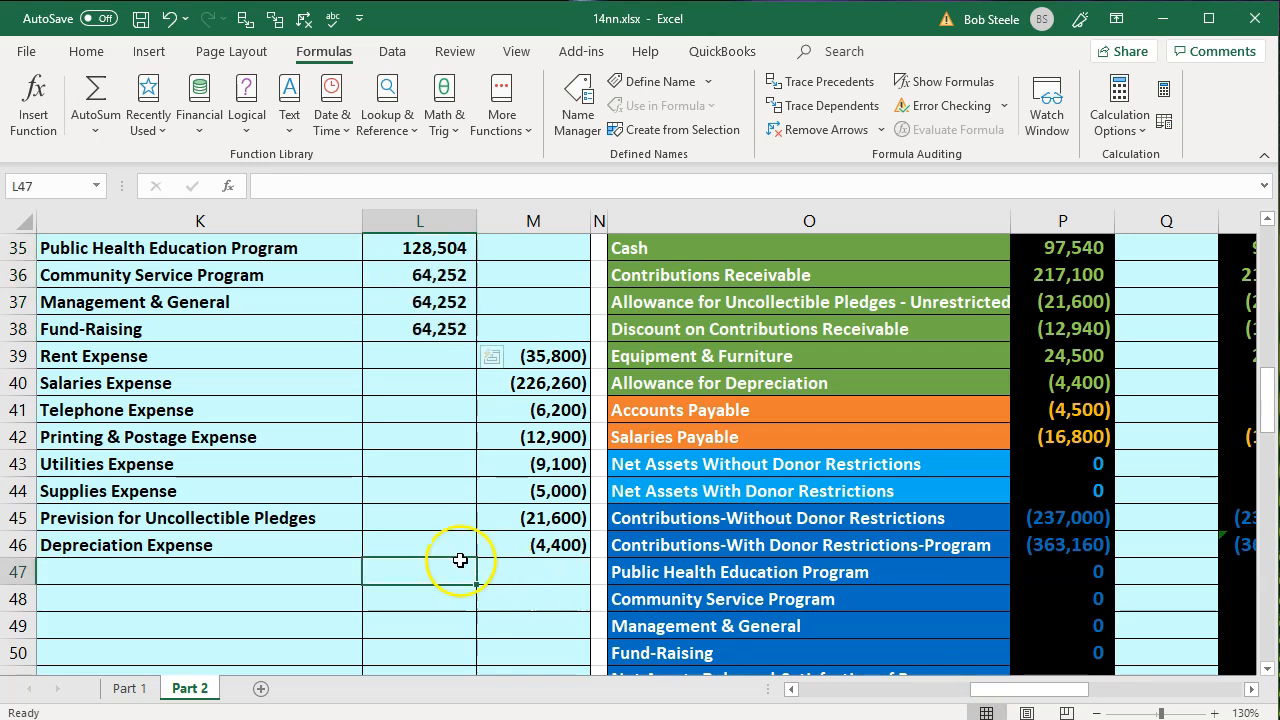
# - Post the Public Health Education Program debit to the trial balance by linking adjustment cell Q47 to L35
pyautogui.scroll(1, 460, 560)
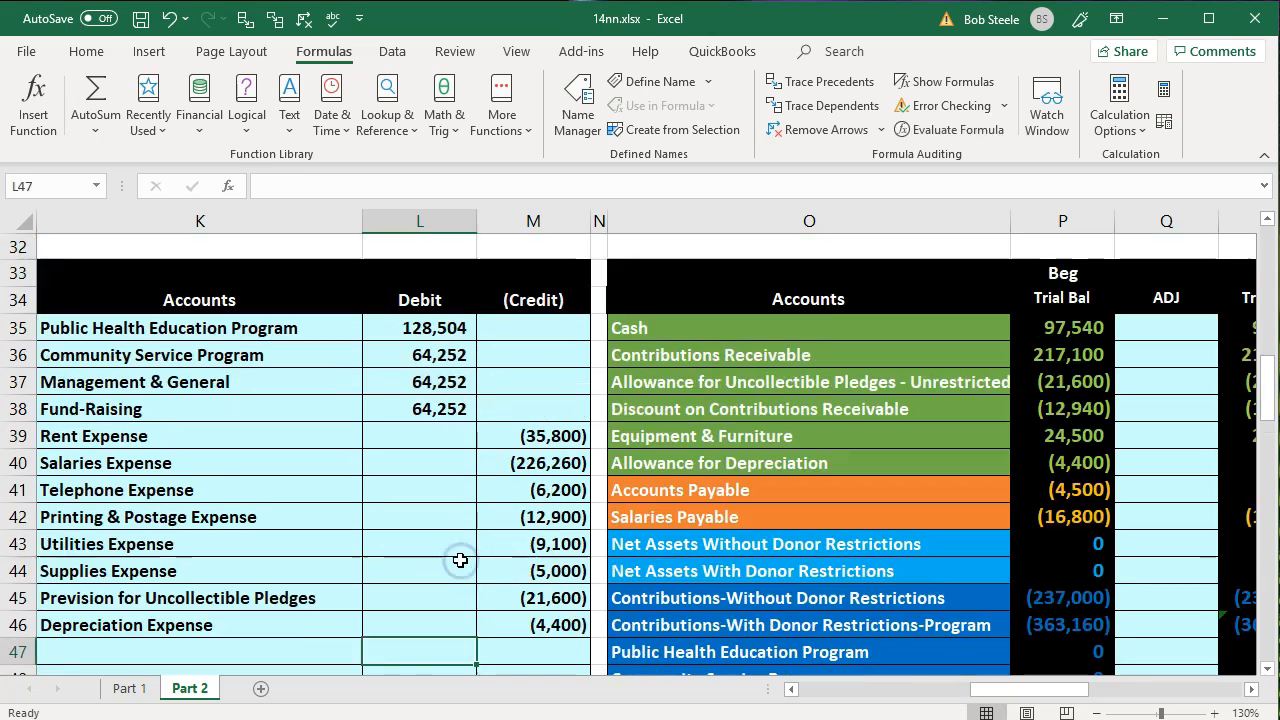
pyautogui.click(321, 337)
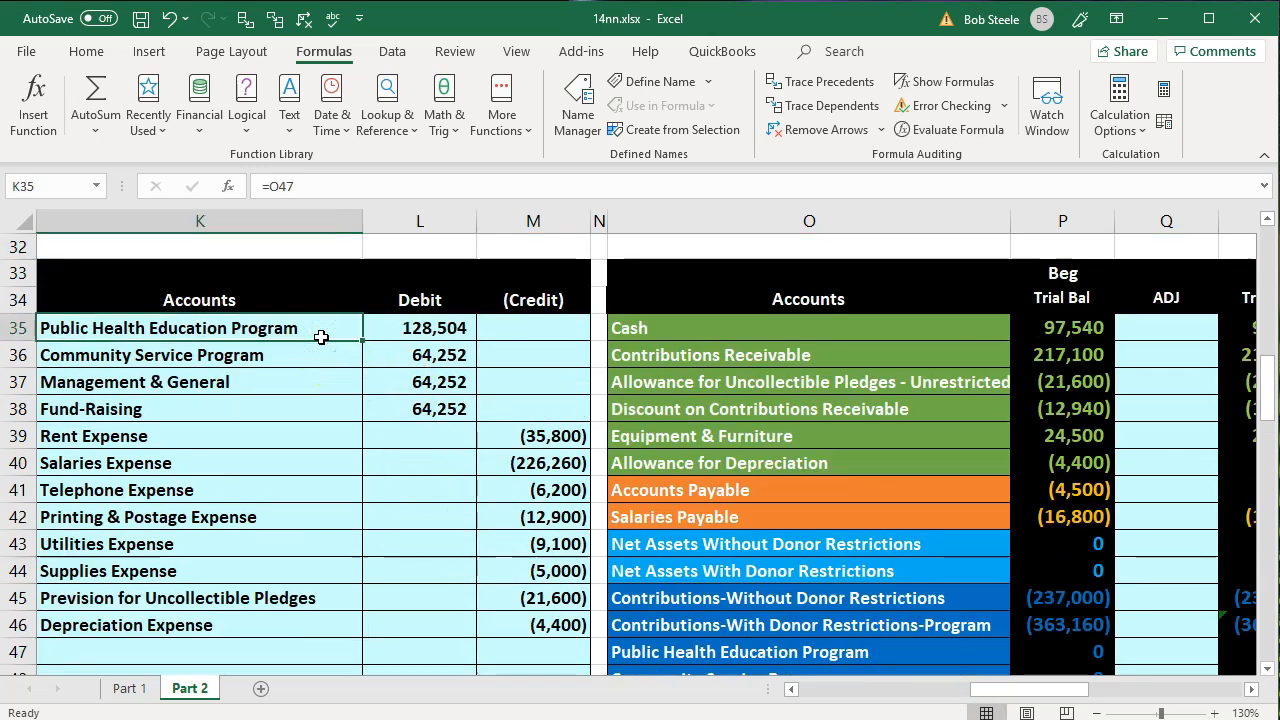
pyautogui.press('Down')
pyautogui.press('Down')
pyautogui.press('Down')
pyautogui.press('Down')
pyautogui.press('Down')
pyautogui.press('Down')
pyautogui.press('Down')
pyautogui.press('Down')
pyautogui.press('Down')
pyautogui.press('Down')
pyautogui.press('Down')
pyautogui.press('Down')
pyautogui.press('Down')
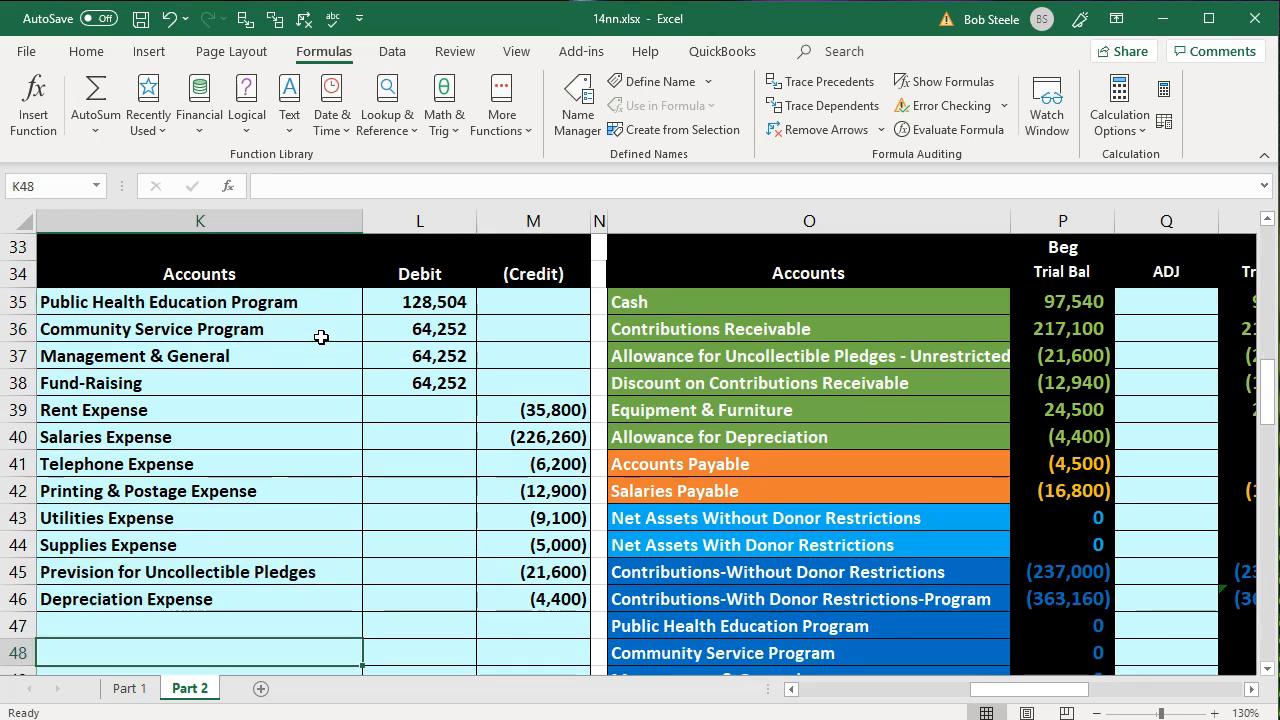
pyautogui.press('Down')
pyautogui.press('Right')
pyautogui.press('Right')
pyautogui.press('Right')
pyautogui.press('Right')
pyautogui.press('Up')
pyautogui.press('Up')
pyautogui.press('Right')
pyautogui.press('Right')
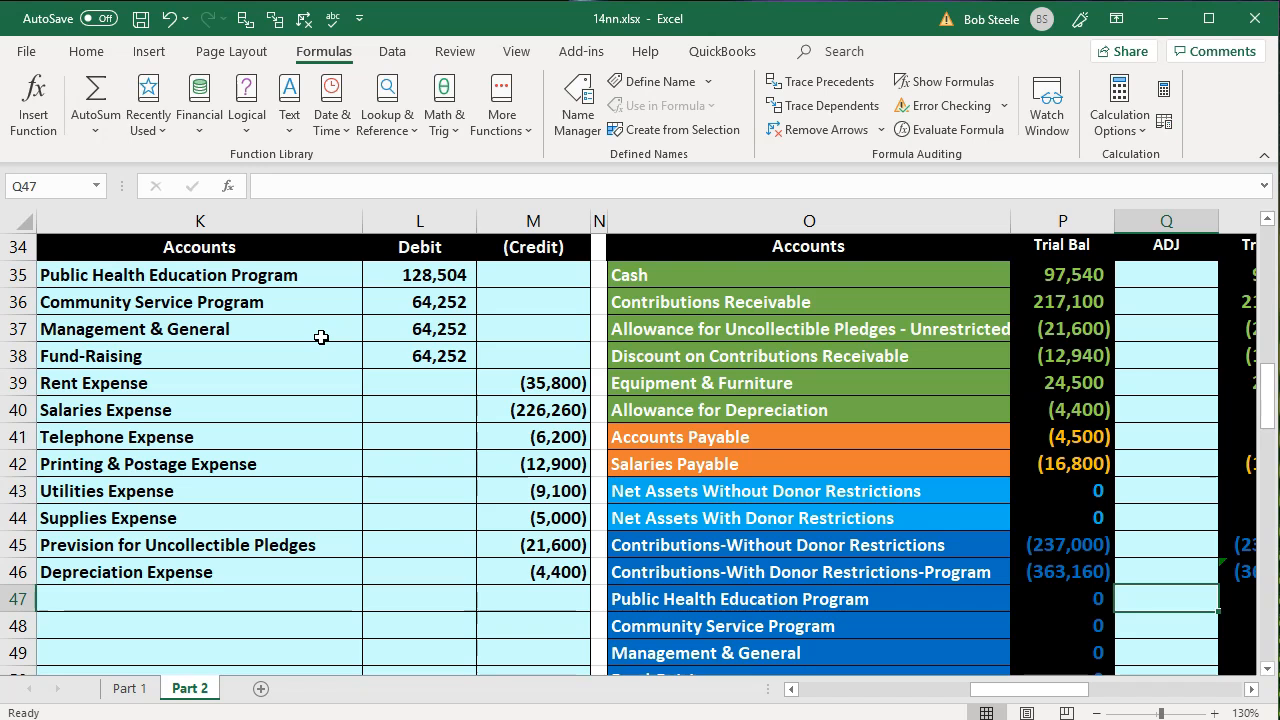
pyautogui.write('=')
pyautogui.press('Left')
pyautogui.press('Left')
pyautogui.press('Left')
pyautogui.press('Left')
pyautogui.press('Left')
pyautogui.press('Up')
pyautogui.press('Up')
pyautogui.press('Up')
pyautogui.press('Up')
pyautogui.press('Up')
pyautogui.press('Up')
pyautogui.press('Up')
pyautogui.press('Up')
pyautogui.press('Up')
pyautogui.press('Up')
pyautogui.press('Up')
pyautogui.press('Up')
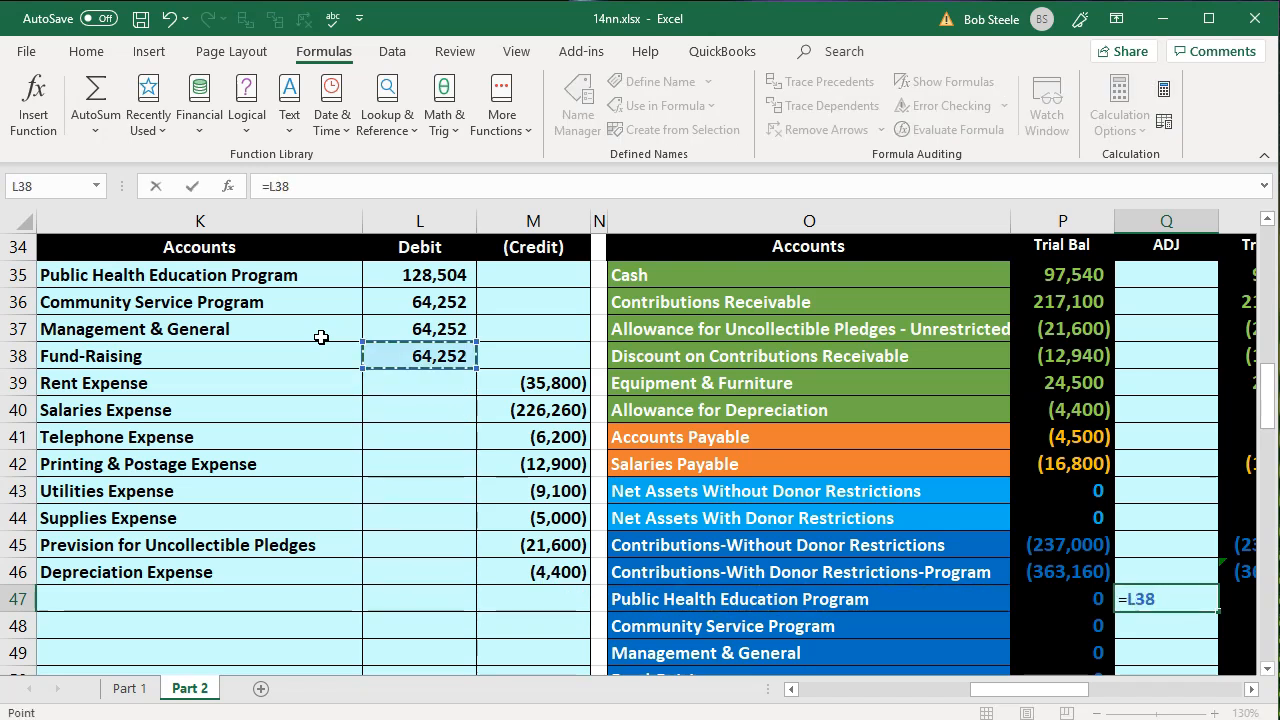
pyautogui.press('Return')
# - Post the Community Service Program debit to the trial balance by linking adjustment cell Q48 to L36
pyautogui.press('Up')
pyautogui.press('Right')
pyautogui.press('Left')
pyautogui.press('Left')
pyautogui.press('Left')
pyautogui.press('Left')
pyautogui.press('Left')
pyautogui.press('Left')
pyautogui.press('Left')
pyautogui.press('Up')
pyautogui.press('Up')
pyautogui.press('Up')
pyautogui.press('Up')
pyautogui.press('Up')
pyautogui.press('Up')
pyautogui.press('Up')
pyautogui.press('Up')
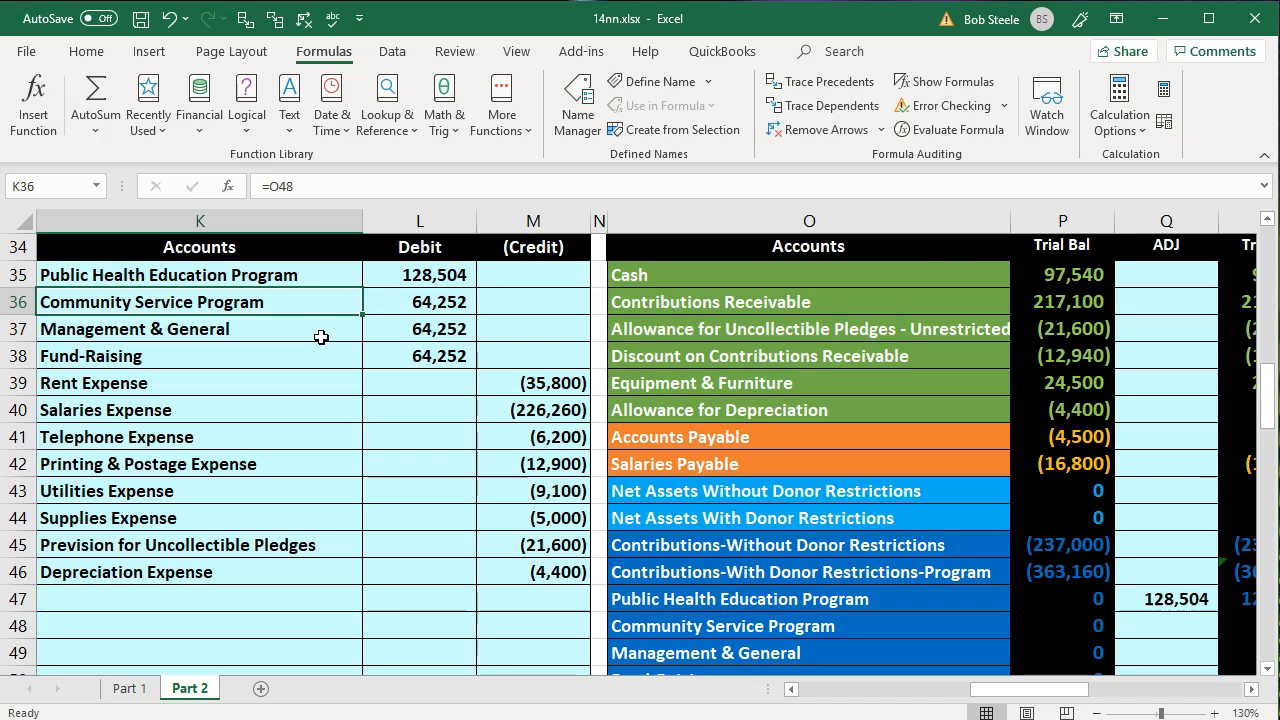
pyautogui.click(740, 628)
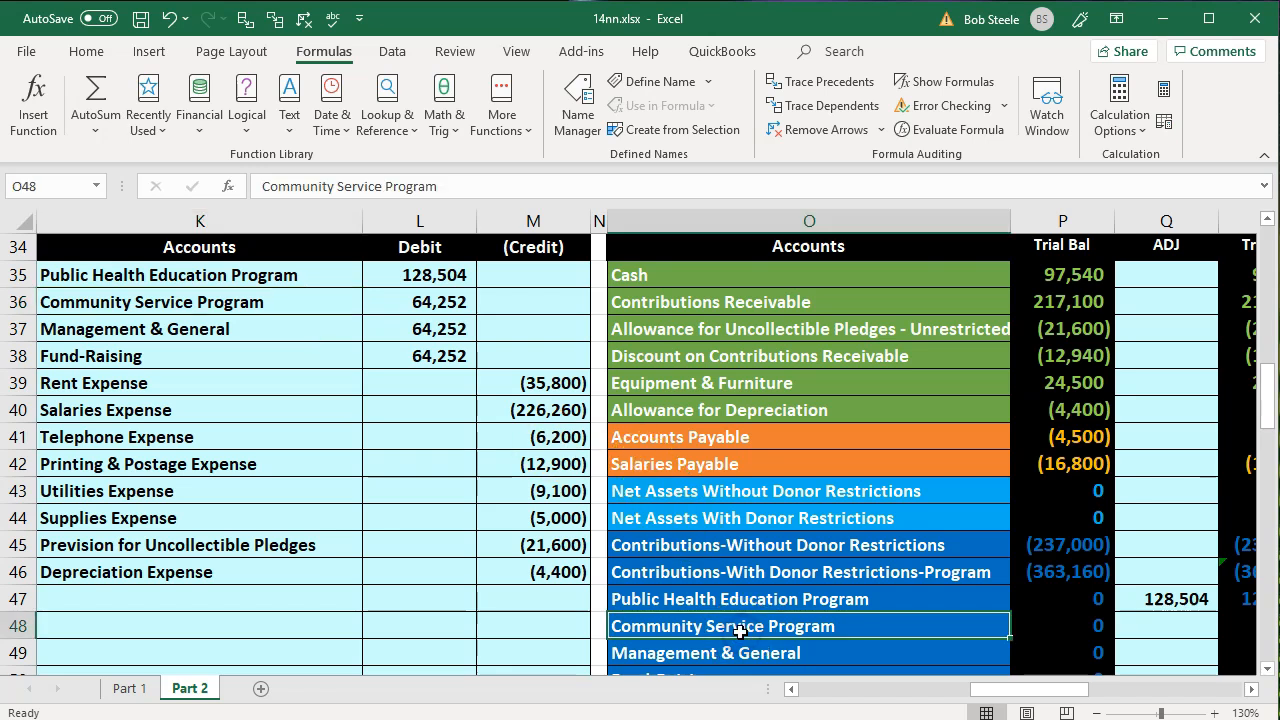
pyautogui.press('Right')
pyautogui.press('Right')
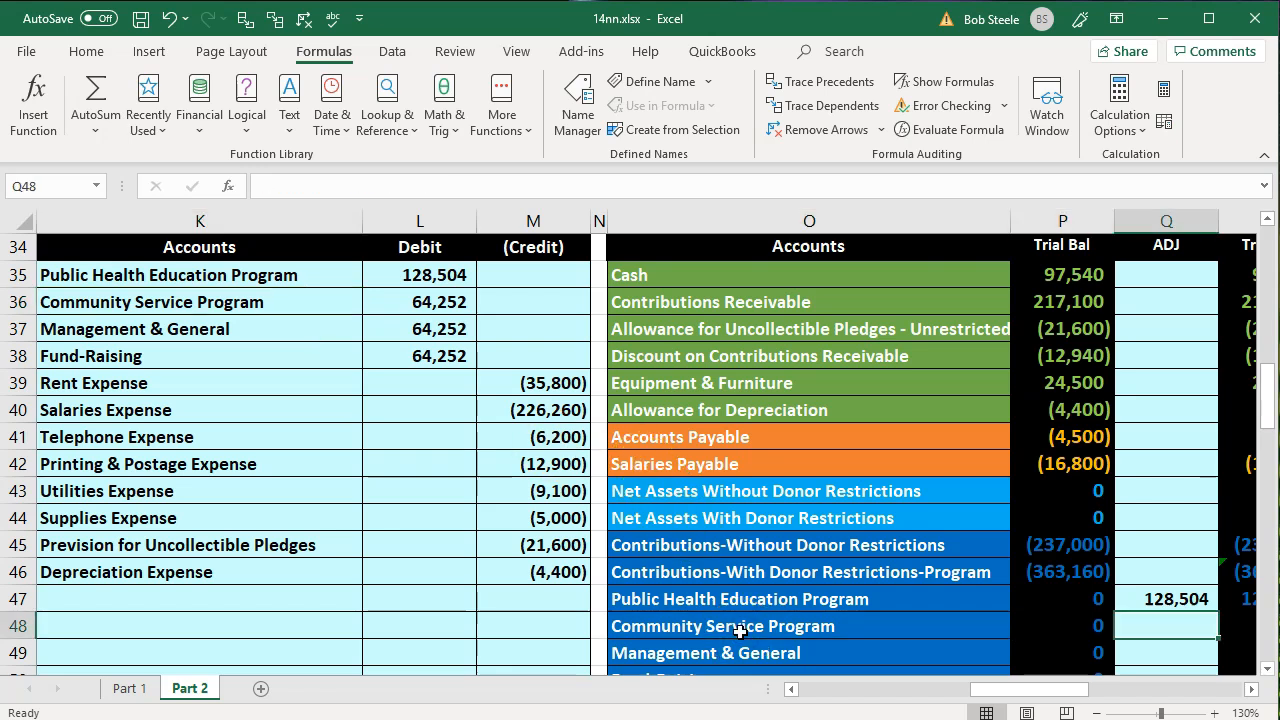
pyautogui.write('=')
pyautogui.press('Left')
pyautogui.press('Left')
pyautogui.press('Left')
pyautogui.press('Left')
pyautogui.press('Left')
pyautogui.press('Up')
pyautogui.press('Up')
pyautogui.press('Up')
pyautogui.press('Up')
pyautogui.press('Up')
pyautogui.press('Up')
pyautogui.press('Up')
pyautogui.press('Up')
pyautogui.press('Up')
pyautogui.press('Up')
pyautogui.press('Up')
pyautogui.press('Up')
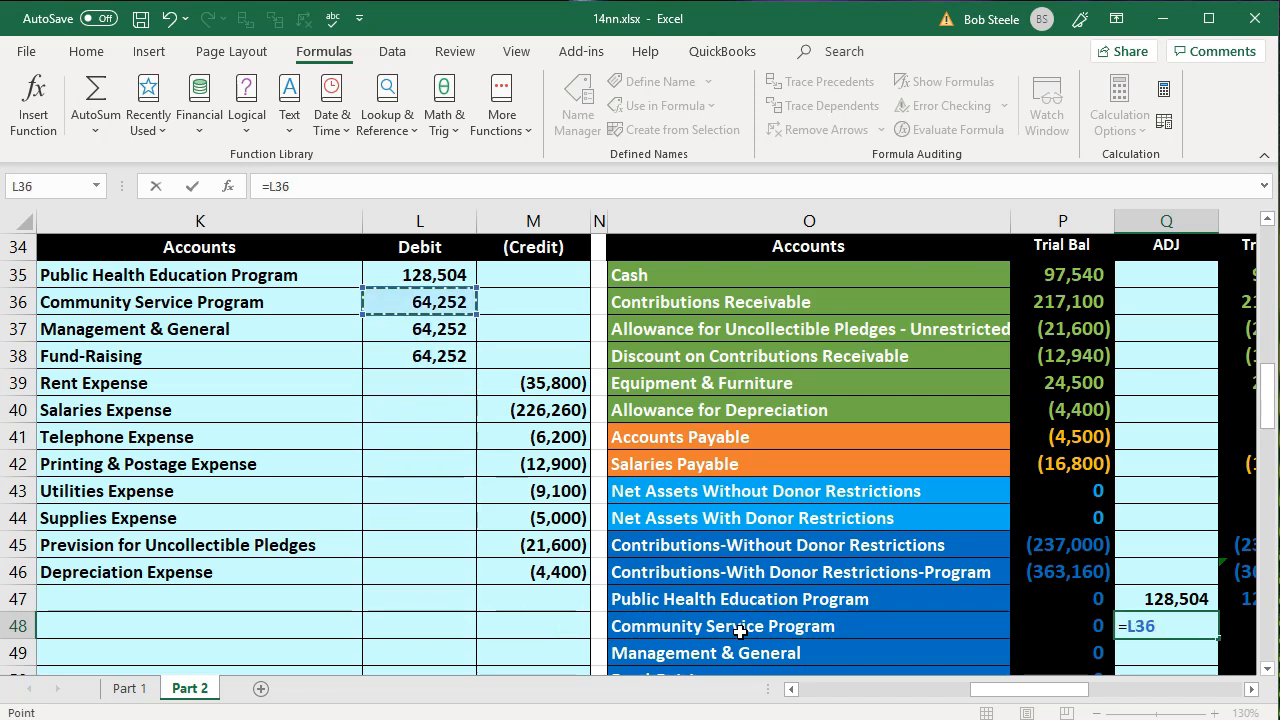
pyautogui.press('Return')
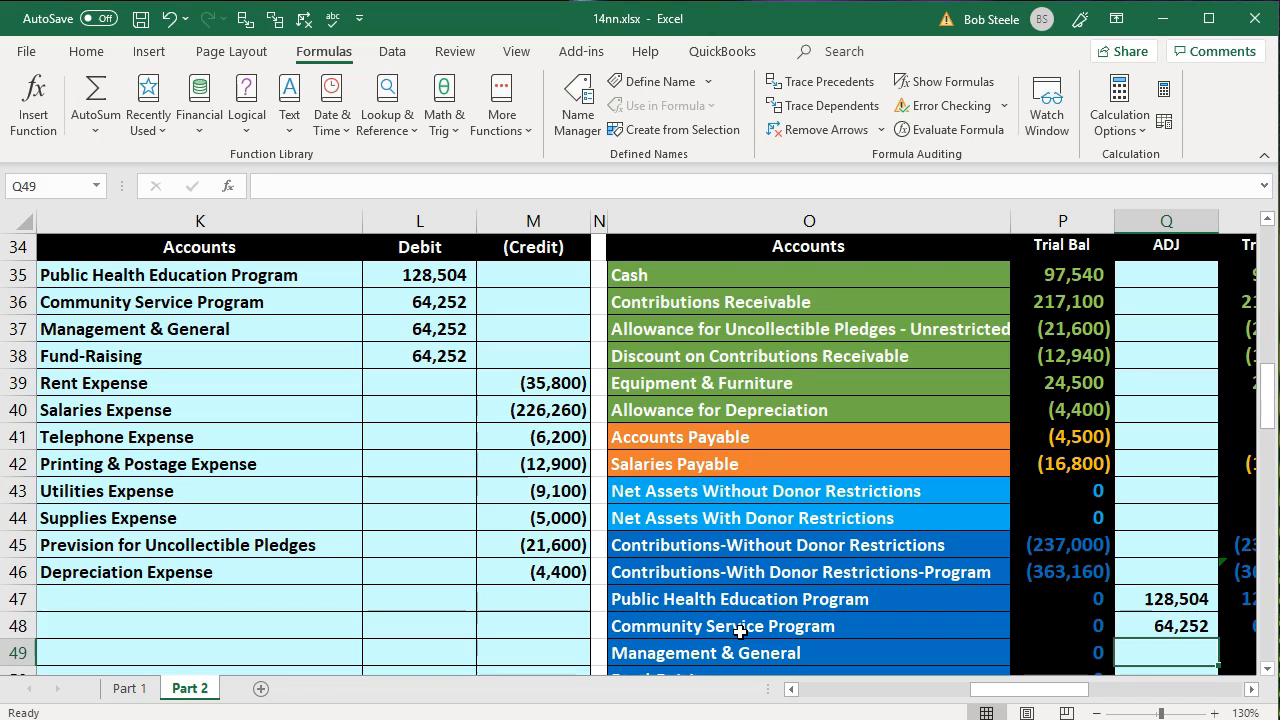
# - Post the Management & General debit to the trial balance by linking adjustment cell Q49 to L37
pyautogui.moveTo(314, 333); pyautogui.dragTo(371, 331)
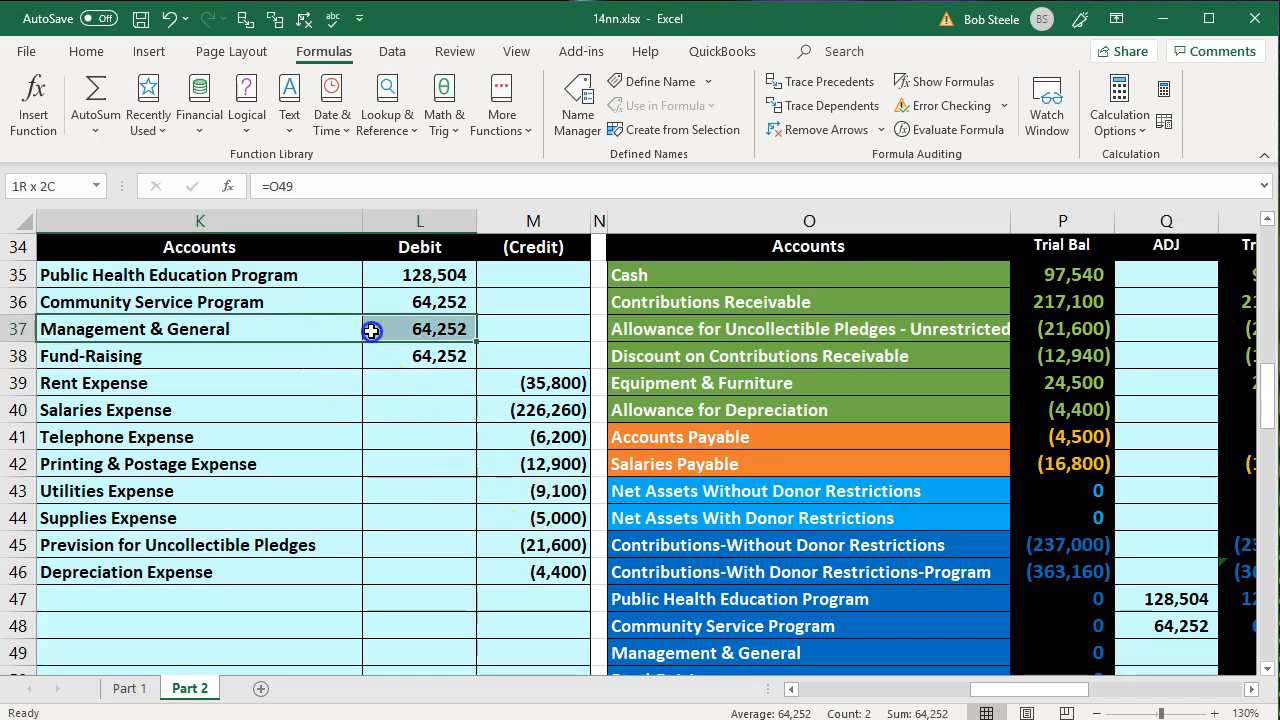
pyautogui.click(757, 659)
pyautogui.press('Right')
pyautogui.press('Right')
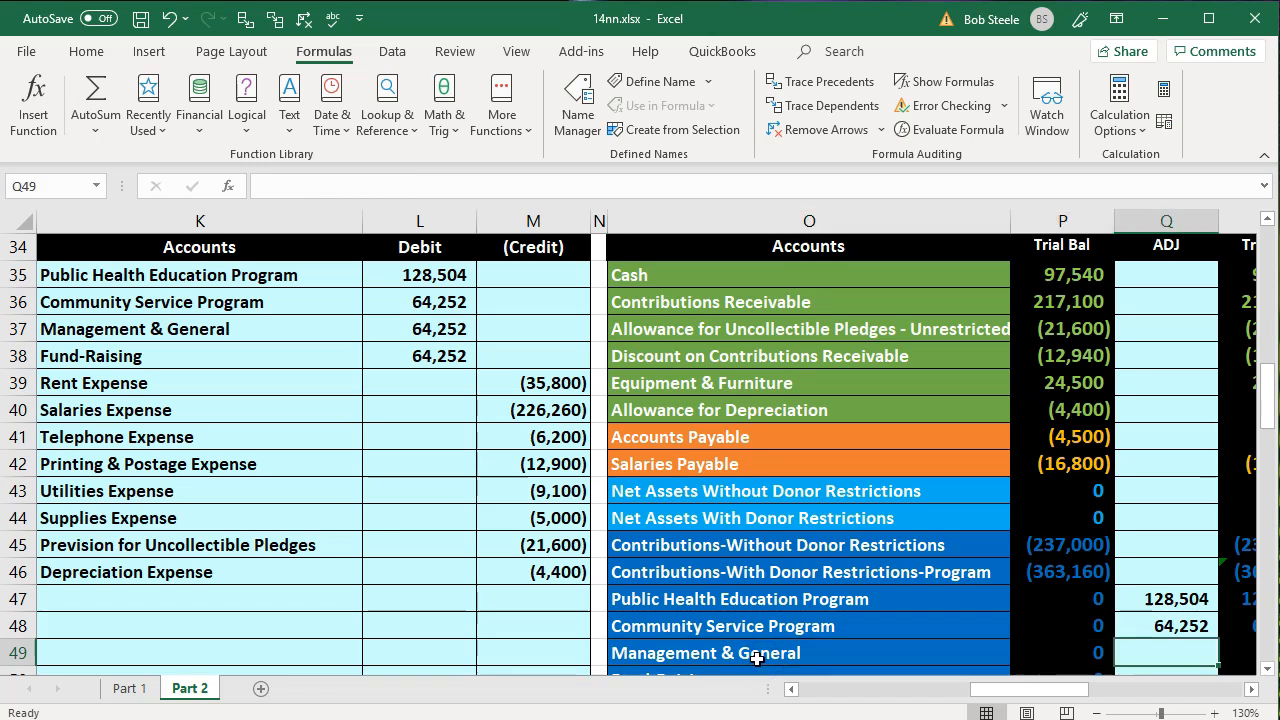
pyautogui.write('=')
pyautogui.press('Left')
pyautogui.press('Left')
pyautogui.press('Left')
pyautogui.press('Left')
pyautogui.press('Up')
pyautogui.press('Up')
pyautogui.press('Up')
pyautogui.press('Up')
pyautogui.press('Up')
pyautogui.press('Up')
pyautogui.press('Up')
pyautogui.press('Up')
pyautogui.press('Up')
pyautogui.press('Up')
pyautogui.press('Up')
pyautogui.press('Left')
pyautogui.press('Up')
pyautogui.press('Return')
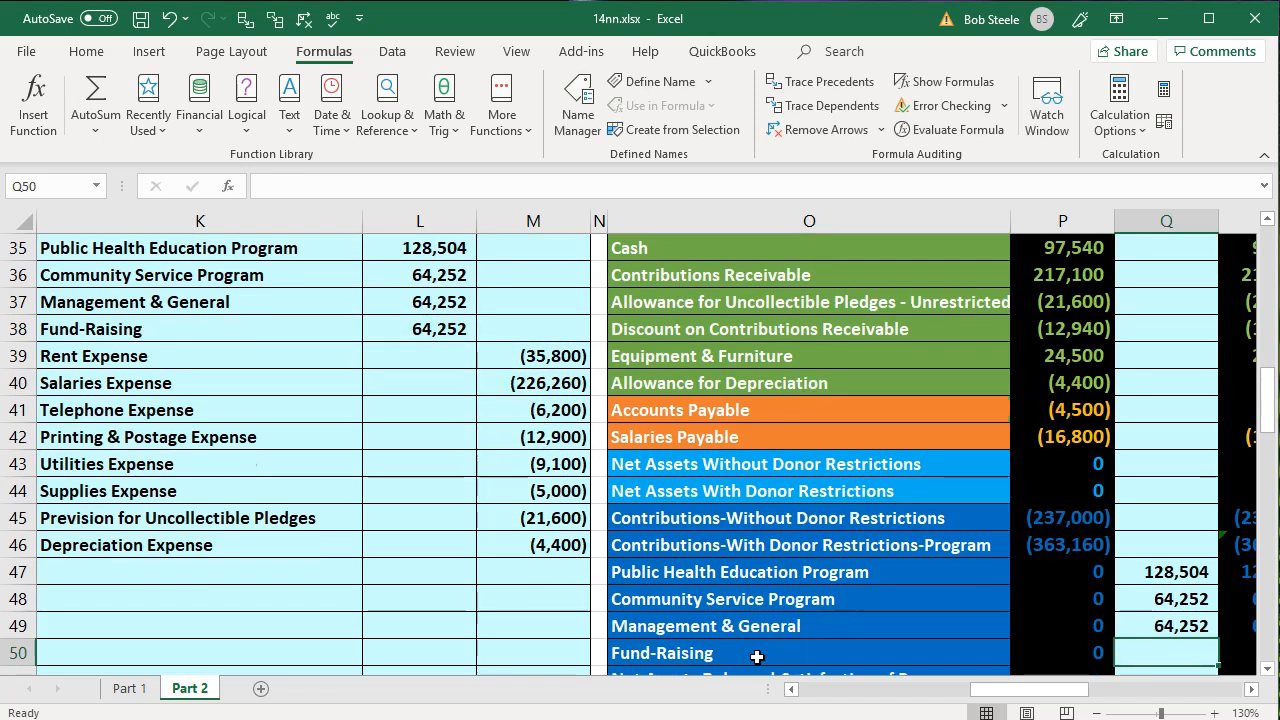
# - Post the Fund-Raising debit to the trial balance by linking adjustment cell Q50 to L38
pyautogui.moveTo(257, 331); pyautogui.dragTo(403, 337)
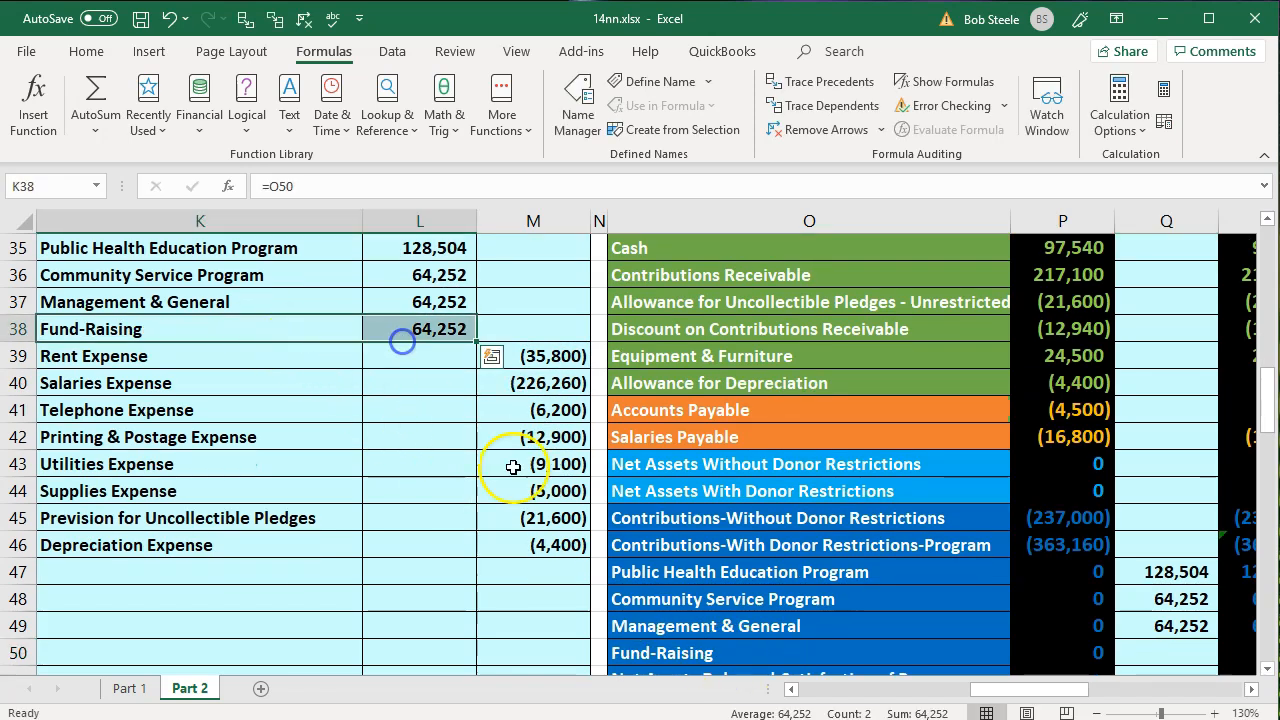
pyautogui.click(720, 652)
pyautogui.press('Right')
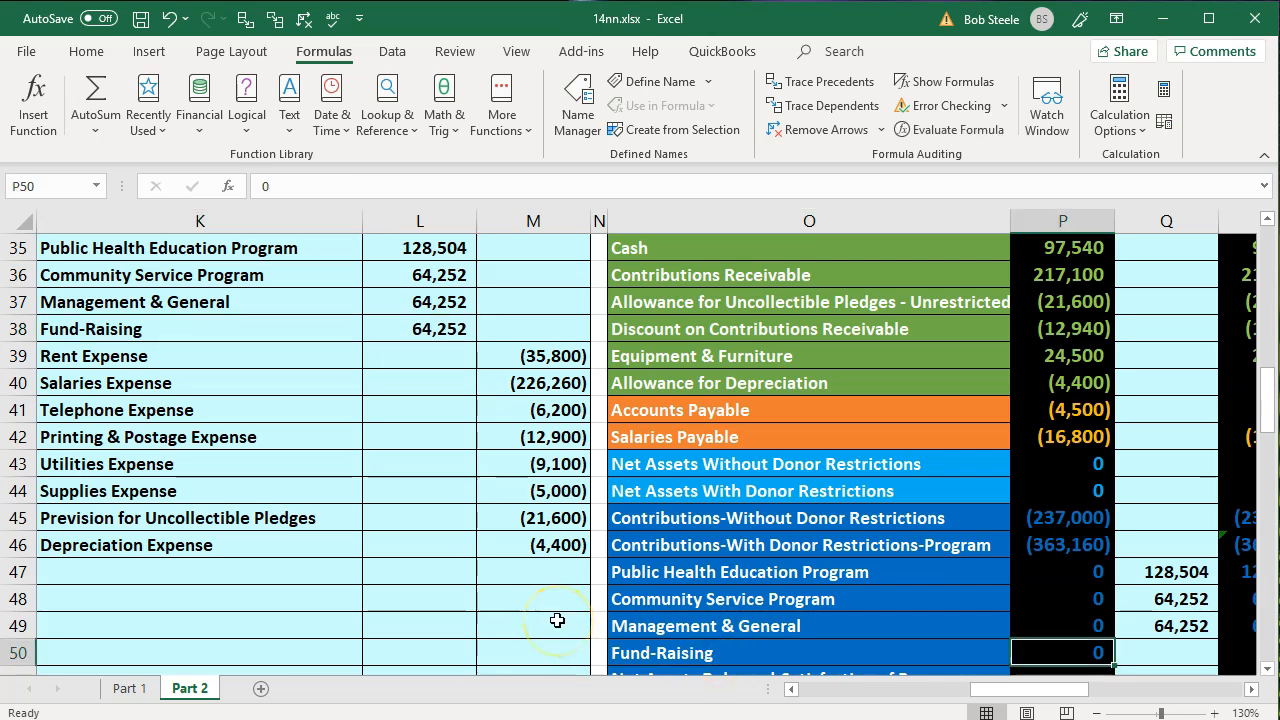
pyautogui.press('Right')
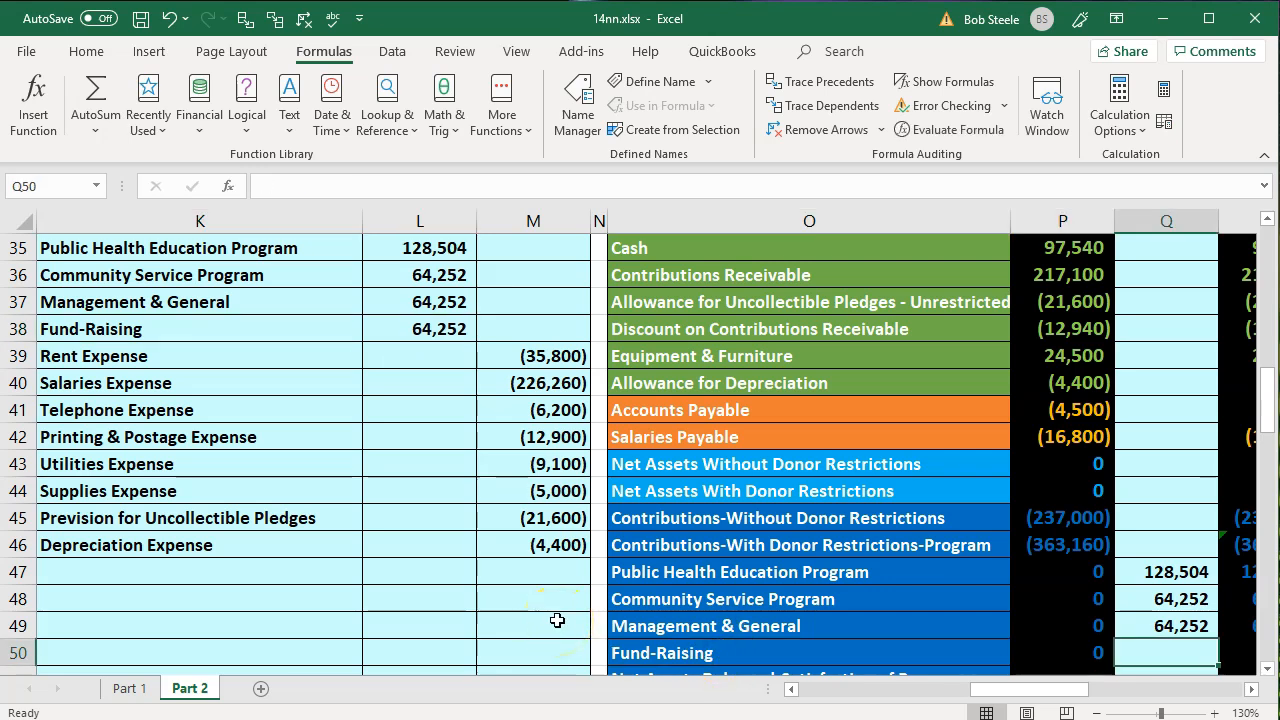
pyautogui.write('=')
pyautogui.press('Left')
pyautogui.press('Left')
pyautogui.press('Left')
pyautogui.press('Left')
pyautogui.press('Left')
pyautogui.press('Up')
pyautogui.press('Up')
pyautogui.press('Up')
pyautogui.press('Up')
pyautogui.press('Up')
pyautogui.press('Up')
pyautogui.press('Up')
pyautogui.press('Up')
pyautogui.press('Up')
pyautogui.press('Up')
pyautogui.press('Up')
pyautogui.press('Up')
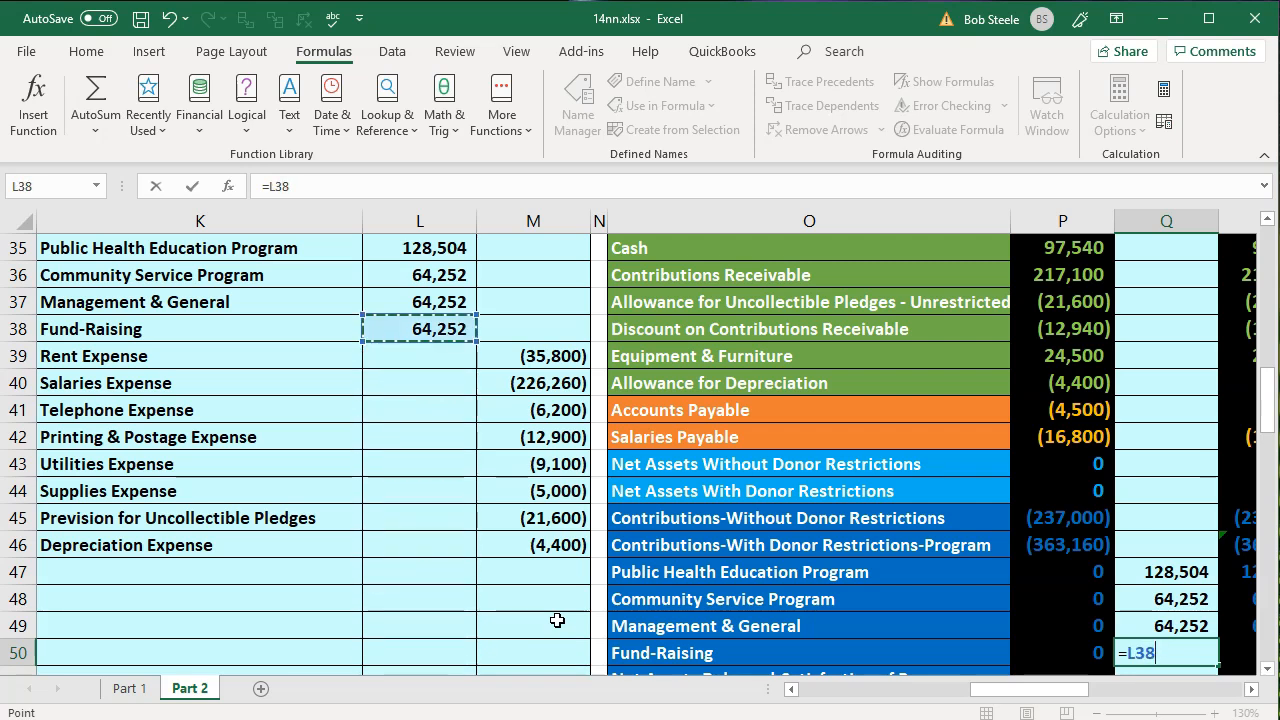
pyautogui.press('Return')
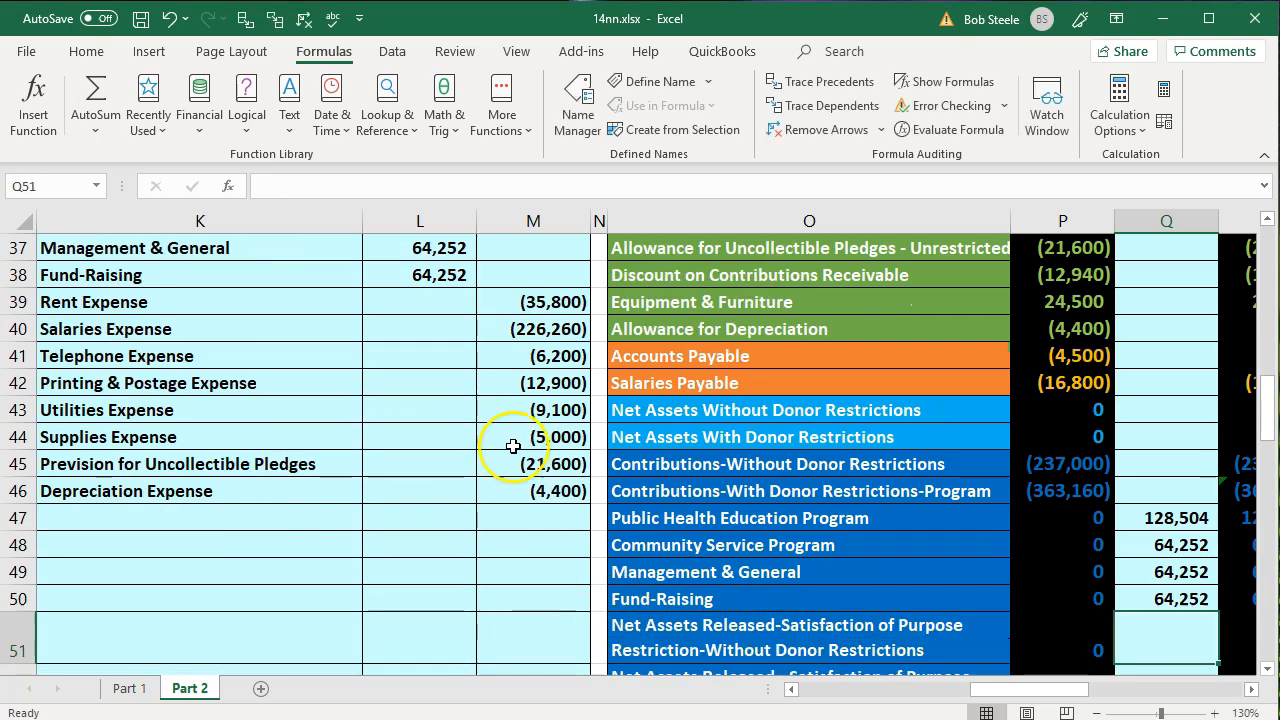
# - Post the Rent Expense credit to the trial balance by linking adjustment cell Q53 to M39
pyautogui.moveTo(318, 306); pyautogui.dragTo(495, 304)
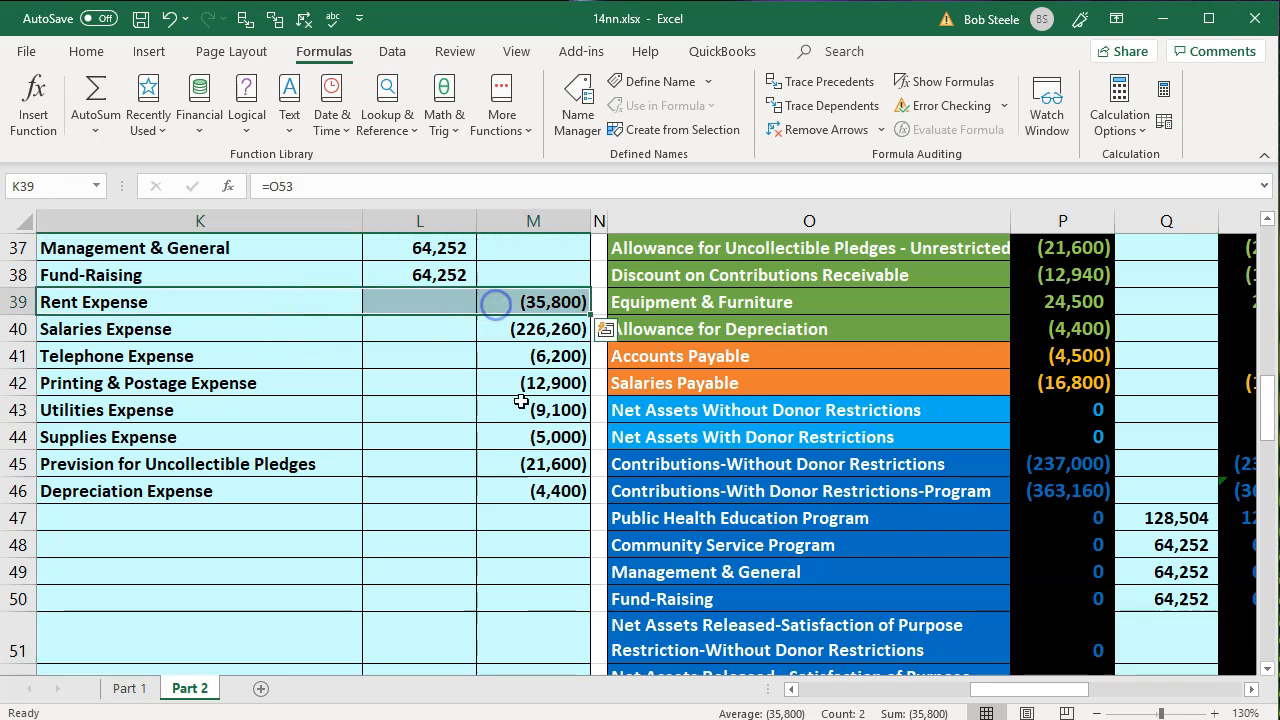
pyautogui.scroll(-1, 500, 320)
pyautogui.click(693, 648)
pyautogui.press('Right')
pyautogui.press('Right')
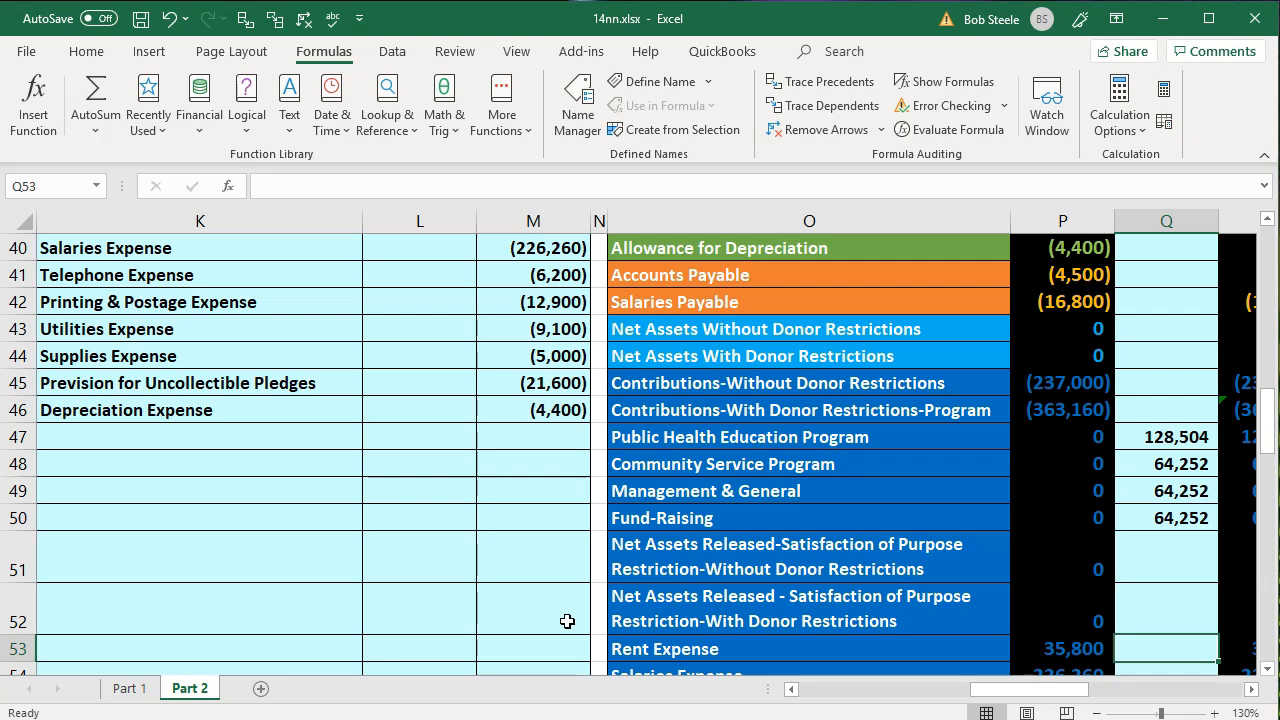
pyautogui.write('=')
pyautogui.press('Left')
pyautogui.press('Left')
pyautogui.press('Left')
pyautogui.press('Left')
pyautogui.press('Left')
pyautogui.press('Up')
pyautogui.press('Up')
pyautogui.press('Up')
pyautogui.press('Up')
pyautogui.press('Up')
pyautogui.press('Up')
pyautogui.press('Up')
pyautogui.press('Up')
pyautogui.press('Up')
pyautogui.press('Up')
pyautogui.press('Up')
pyautogui.press('Up')
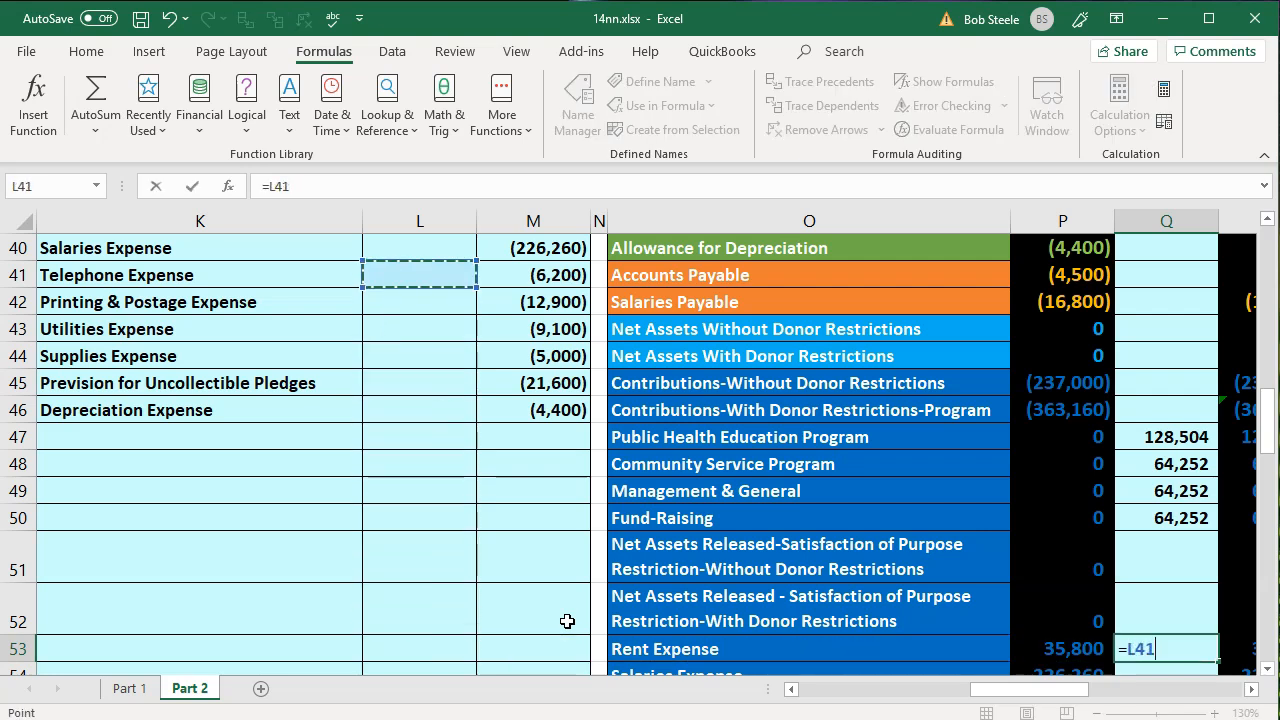
pyautogui.press('Up')
pyautogui.press('Up')
pyautogui.press('Up')
pyautogui.press('Down')
pyautogui.press('Right')
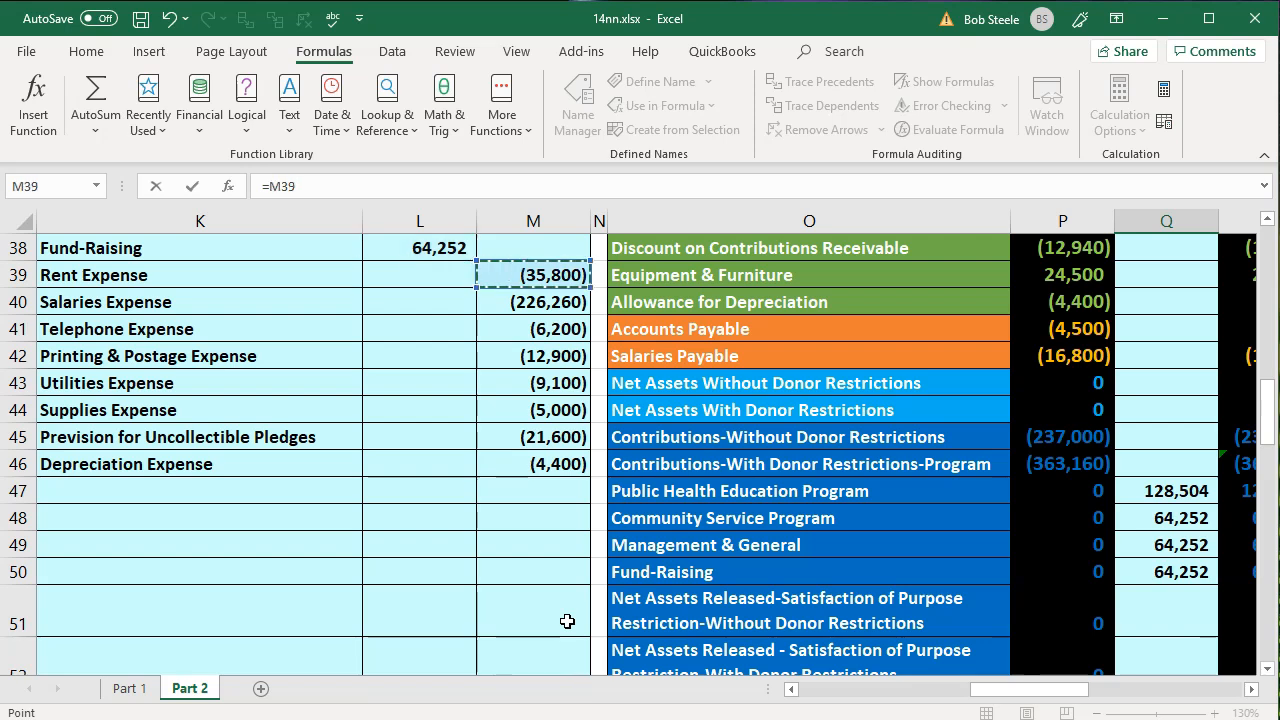
pyautogui.press('Return')
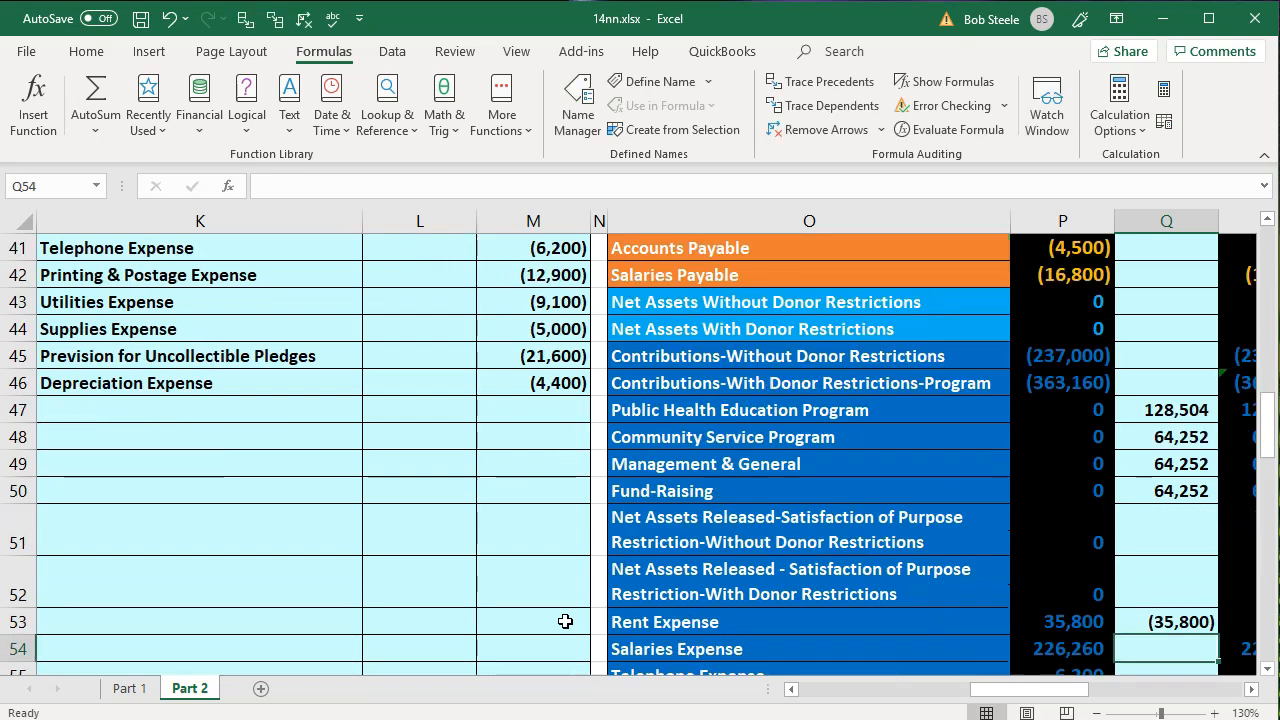
# - Post the Salaries Expense credit to the trial balance by linking adjustment cell Q54 to M40
pyautogui.scroll(1, 314, 517)
pyautogui.moveTo(243, 306); pyautogui.dragTo(531, 297)
pyautogui.scroll(-2, 834, 486)
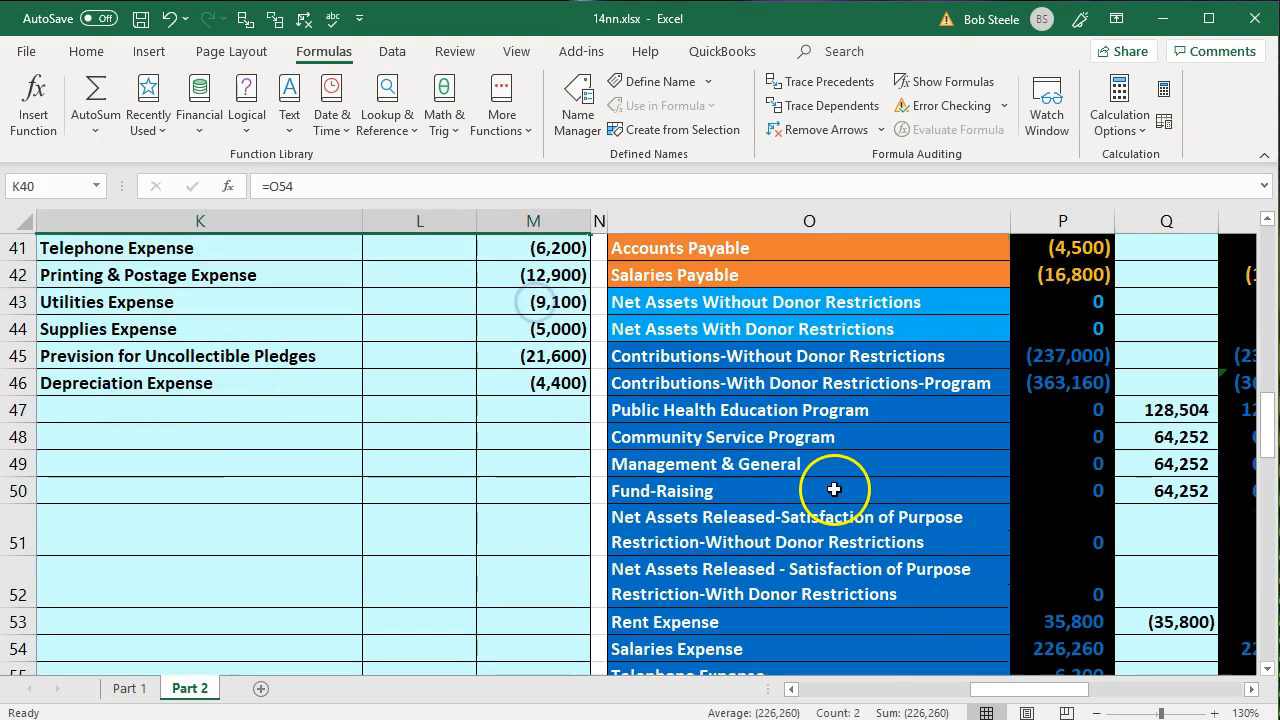
pyautogui.click(906, 570)
pyautogui.press('Right')
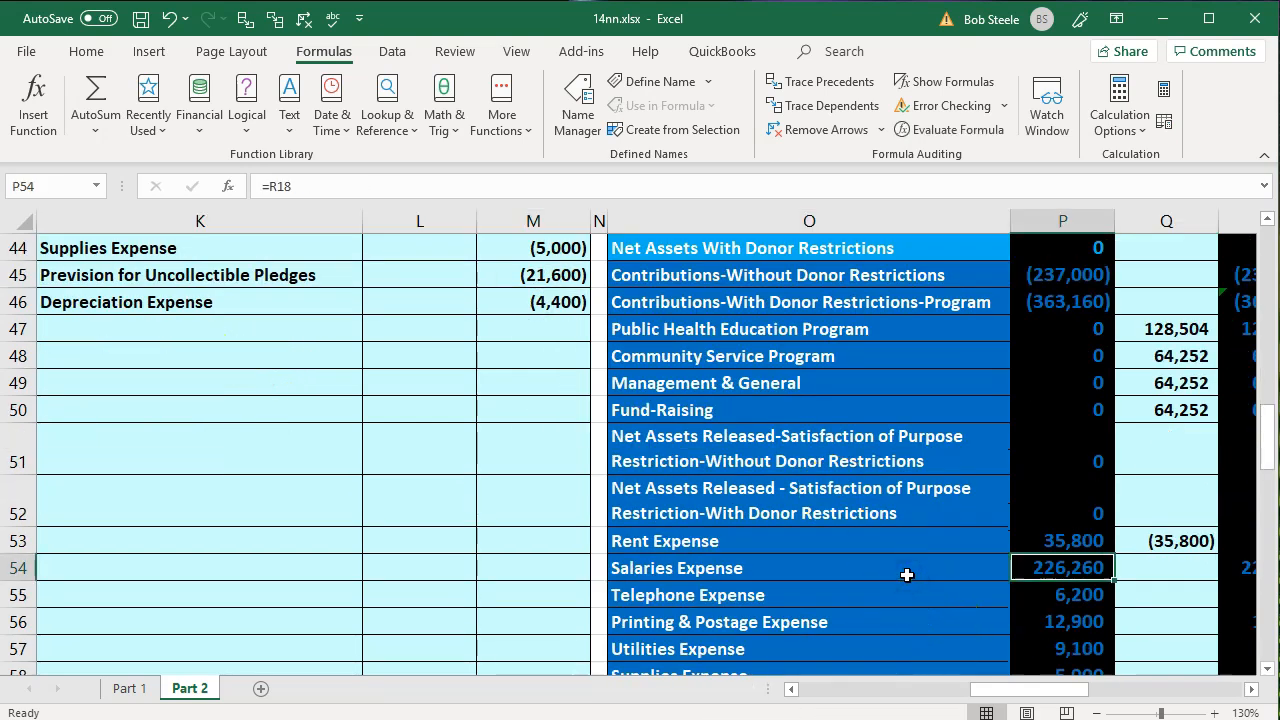
pyautogui.press('Right')
pyautogui.write('=')
pyautogui.press('Left')
pyautogui.press('Left')
pyautogui.press('Left')
pyautogui.press('Left')
pyautogui.press('Left')
pyautogui.press('Up')
pyautogui.press('Up')
pyautogui.press('Up')
pyautogui.press('Up')
pyautogui.press('Up')
pyautogui.press('Up')
pyautogui.press('Up')
pyautogui.press('Up')
pyautogui.press('Up')
pyautogui.press('Up')
pyautogui.press('Up')
pyautogui.press('Up')
pyautogui.press('Up')
pyautogui.press('Up')
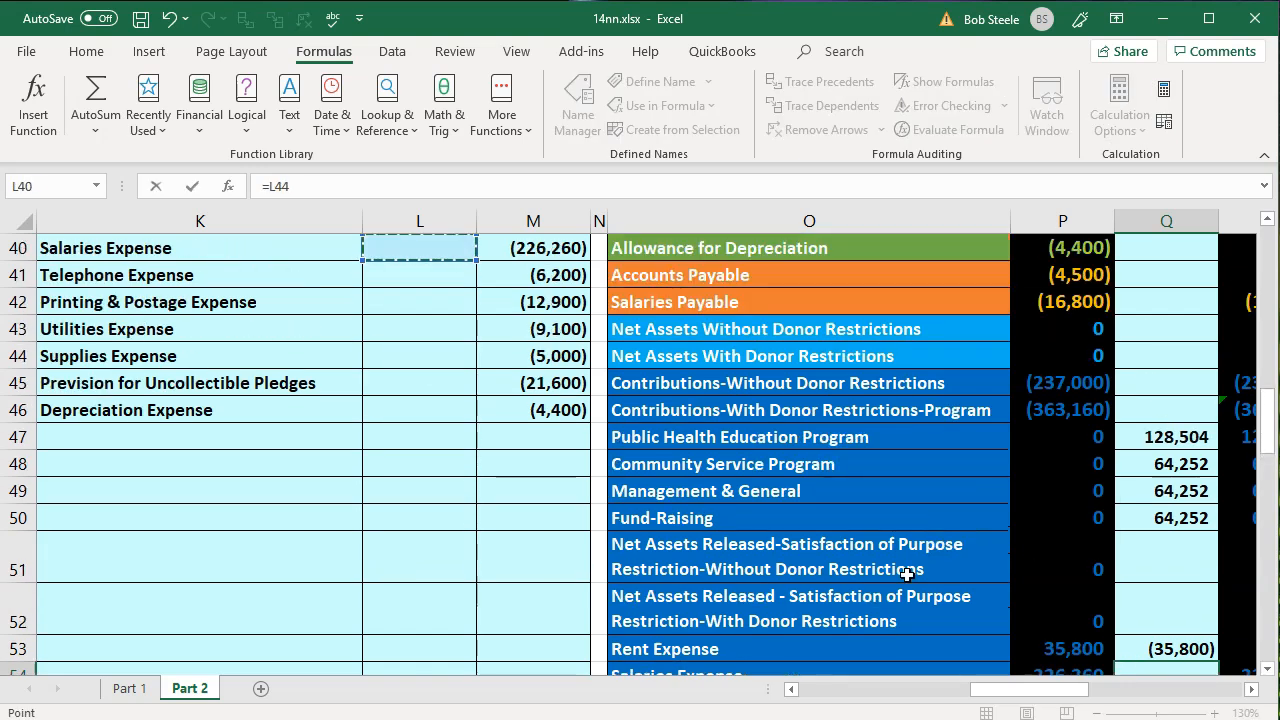
pyautogui.press('Right')
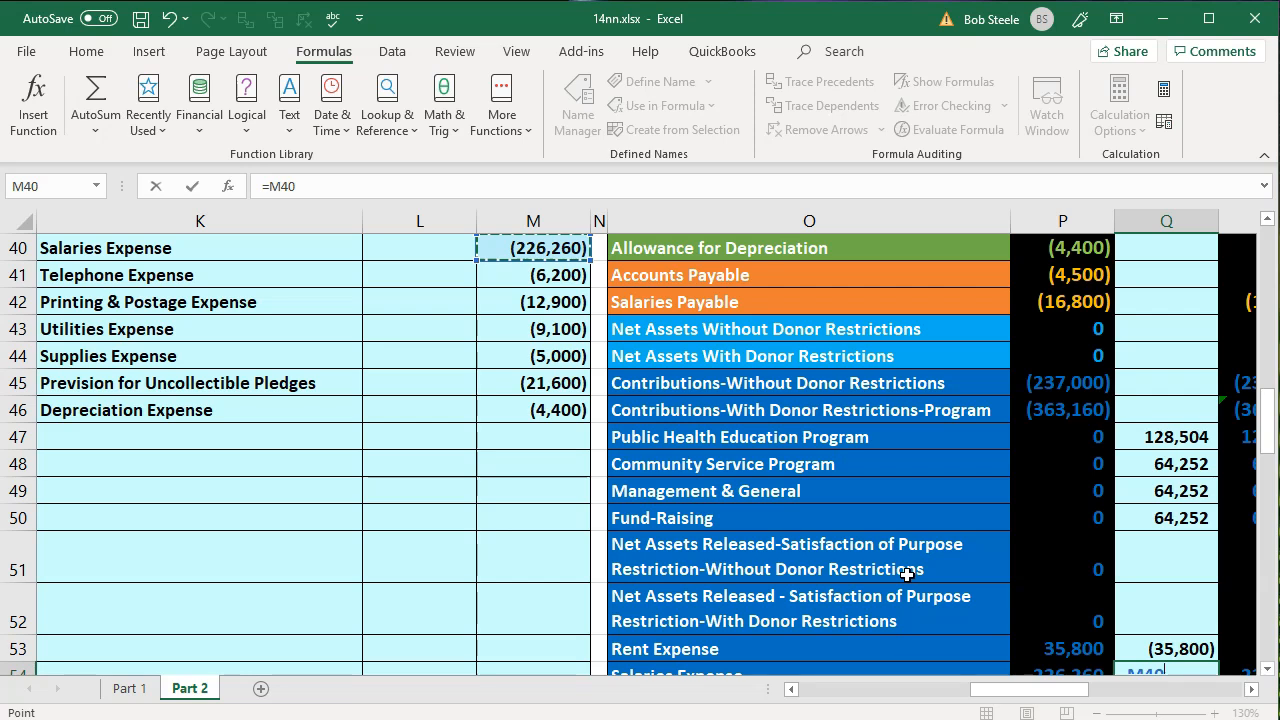
pyautogui.press('Return')
# - Post the Telephone Expense credit by linking adjustment cell Q55 to M41, and check the adjusted expense balances in column R
pyautogui.scroll(1, 474, 586)
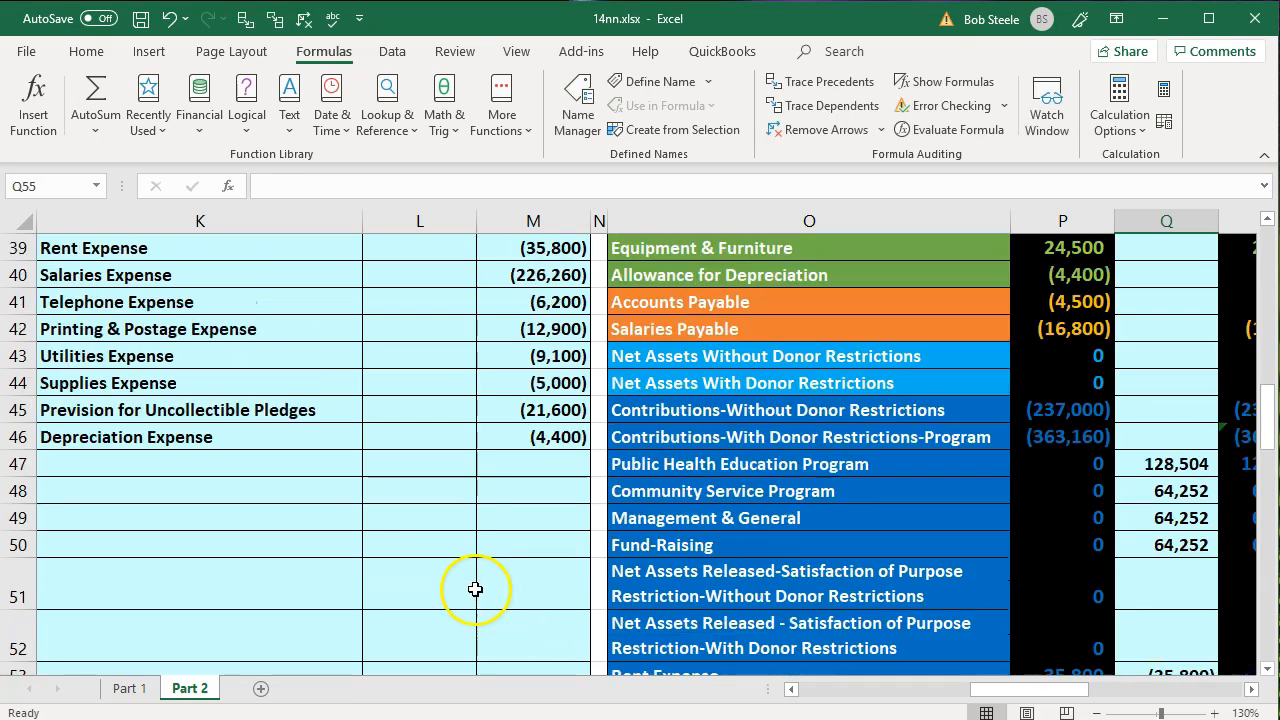
pyautogui.scroll(1, 305, 360)
pyautogui.moveTo(250, 382); pyautogui.dragTo(555, 386)
pyautogui.scroll(-3, 766, 486)
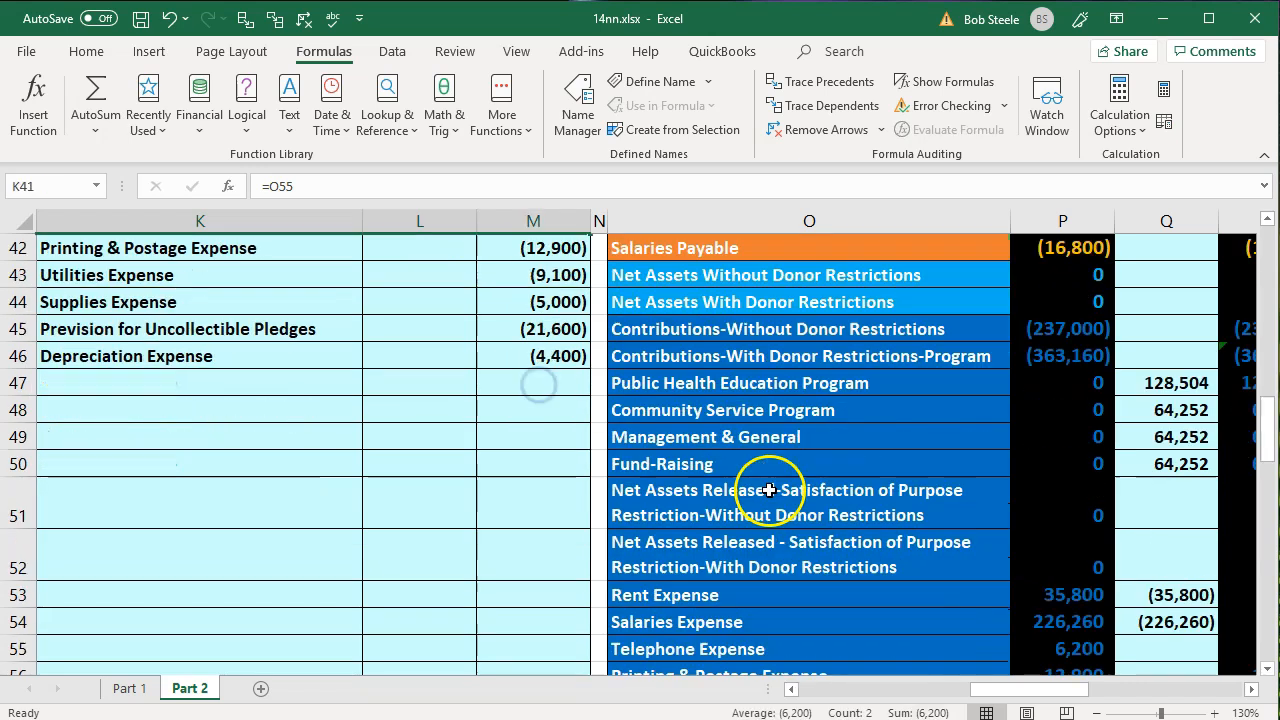
pyautogui.click(1148, 567)
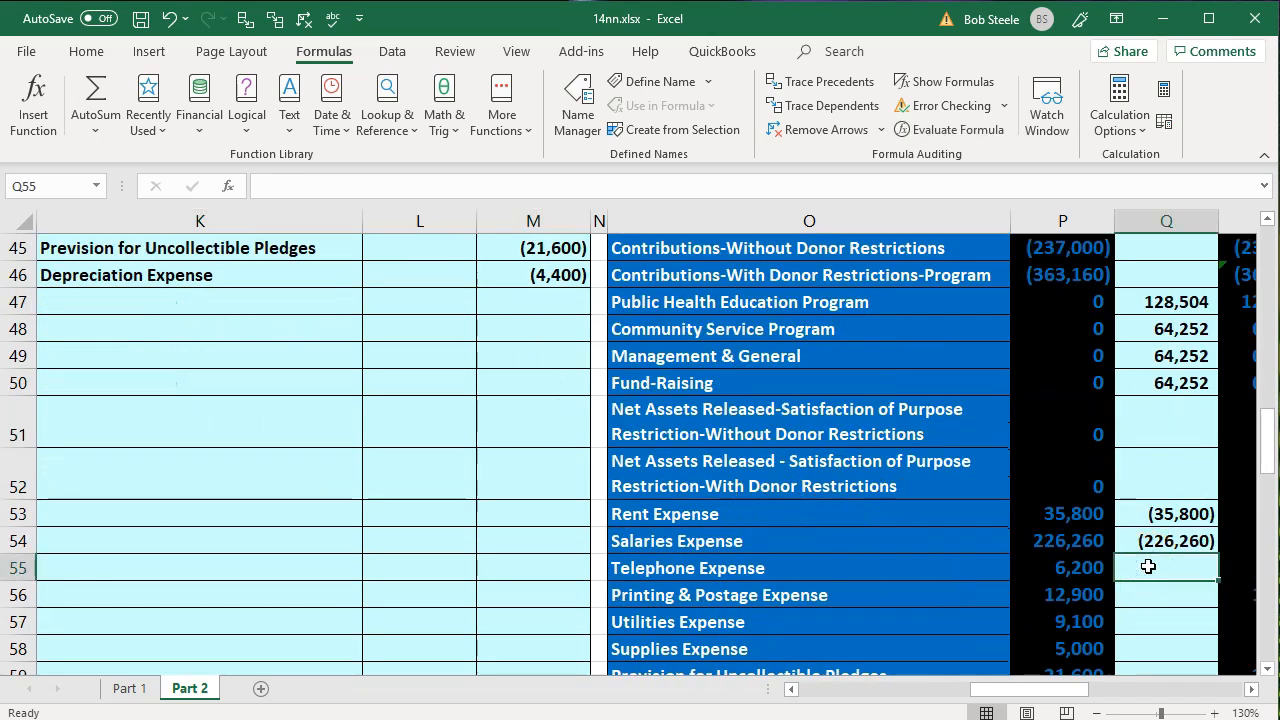
pyautogui.write('=')
pyautogui.press('Left')
pyautogui.press('Left')
pyautogui.press('Left')
pyautogui.press('Left')
pyautogui.press('Left')
pyautogui.press('Up')
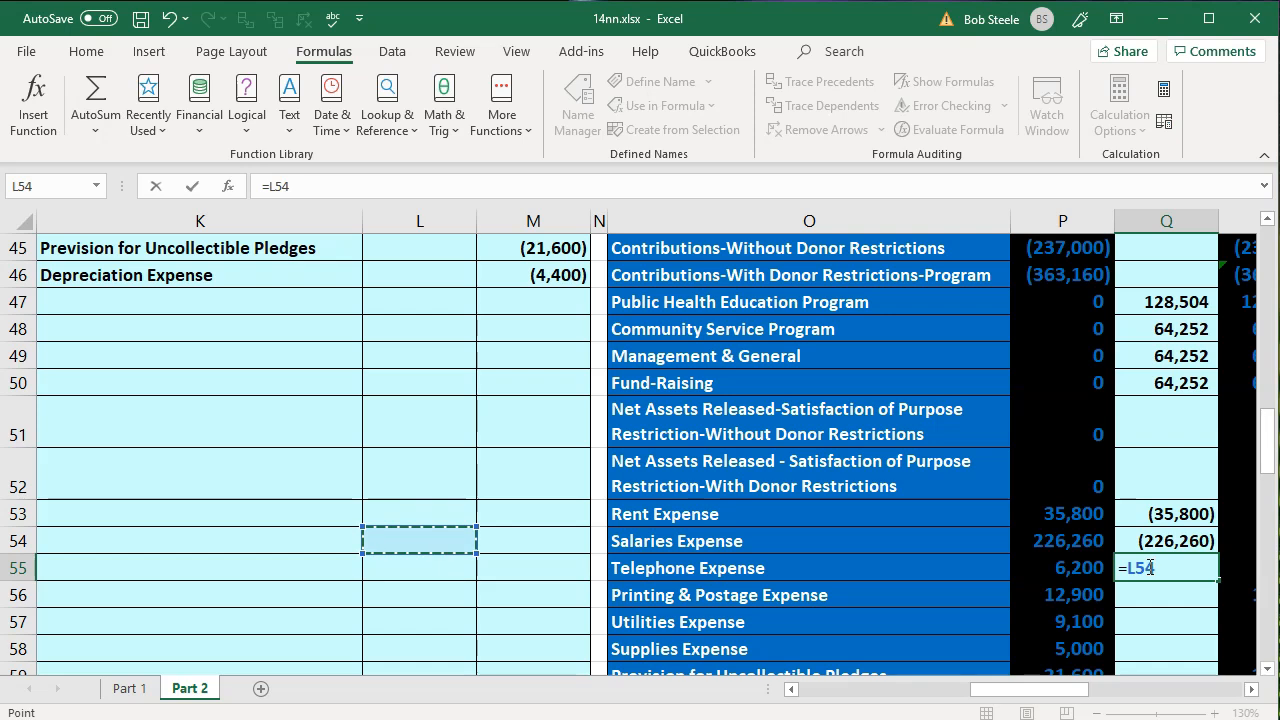
pyautogui.press('Up')
pyautogui.press('Up')
pyautogui.press('Up')
pyautogui.press('Up')
pyautogui.press('Up')
pyautogui.press('Up')
pyautogui.press('Up')
pyautogui.press('Up')
pyautogui.press('Up')
pyautogui.press('Up')
pyautogui.press('Up')
pyautogui.press('Up')
pyautogui.press('Up')
pyautogui.press('Up')
pyautogui.press('Down')
pyautogui.press('Right')
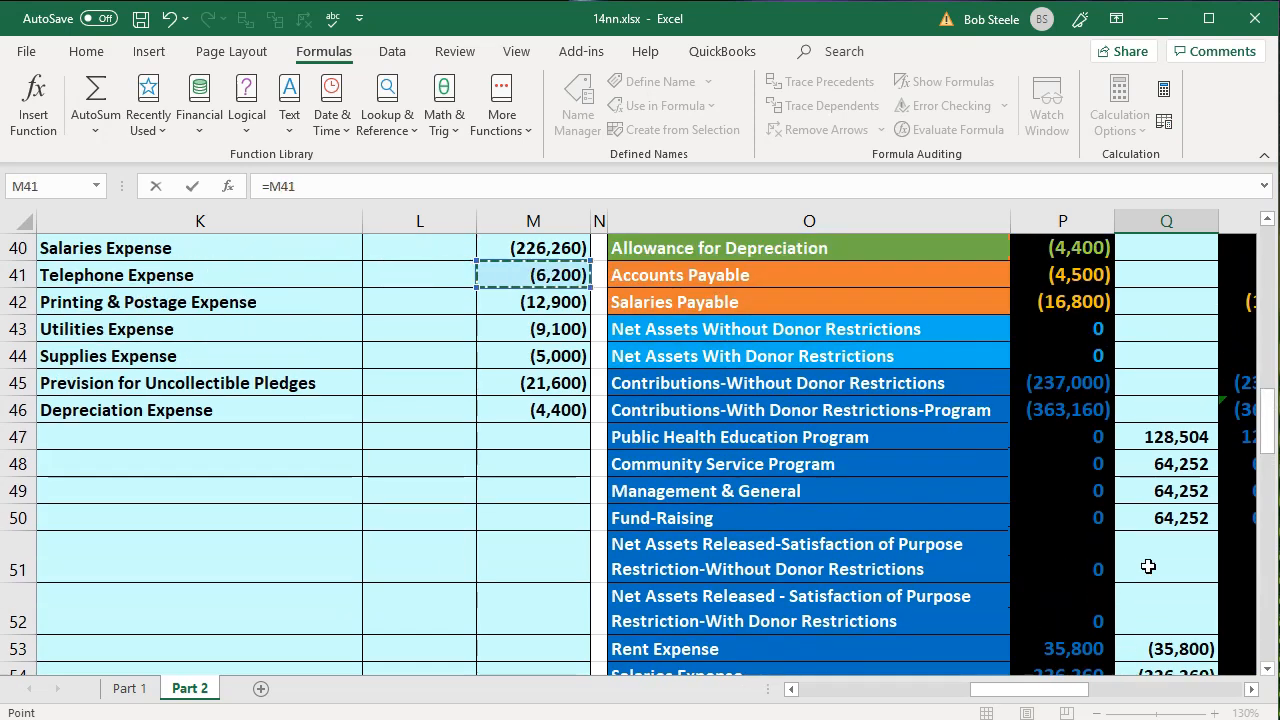
pyautogui.press('Return')
pyautogui.press('Right')
pyautogui.scroll(-3, 1148, 566)
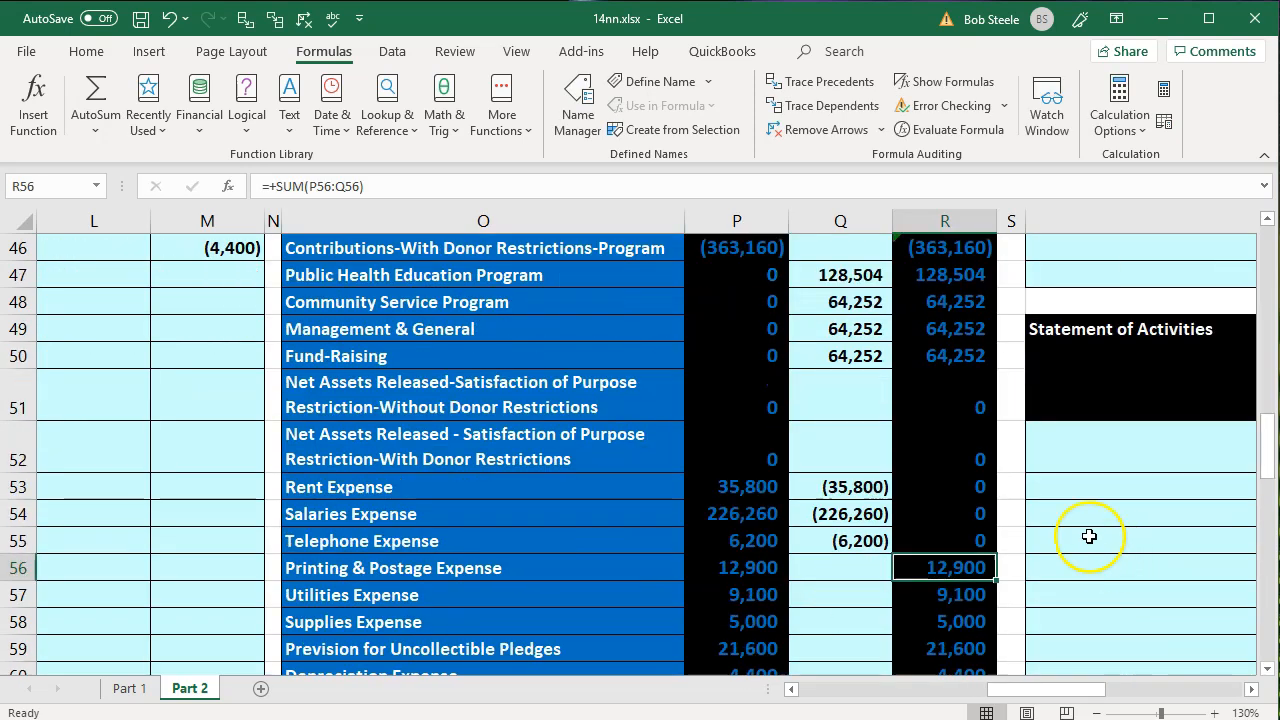
pyautogui.moveTo(980, 462); pyautogui.dragTo(971, 540)
# - Post the Printing & Postage Expense credit to the trial balance by linking adjustment cell Q56 to M42
pyautogui.click(858, 585)
pyautogui.press('Left')
pyautogui.press('Left')
pyautogui.press('Left')
pyautogui.press('Left')
pyautogui.press('Left')
pyautogui.press('Left')
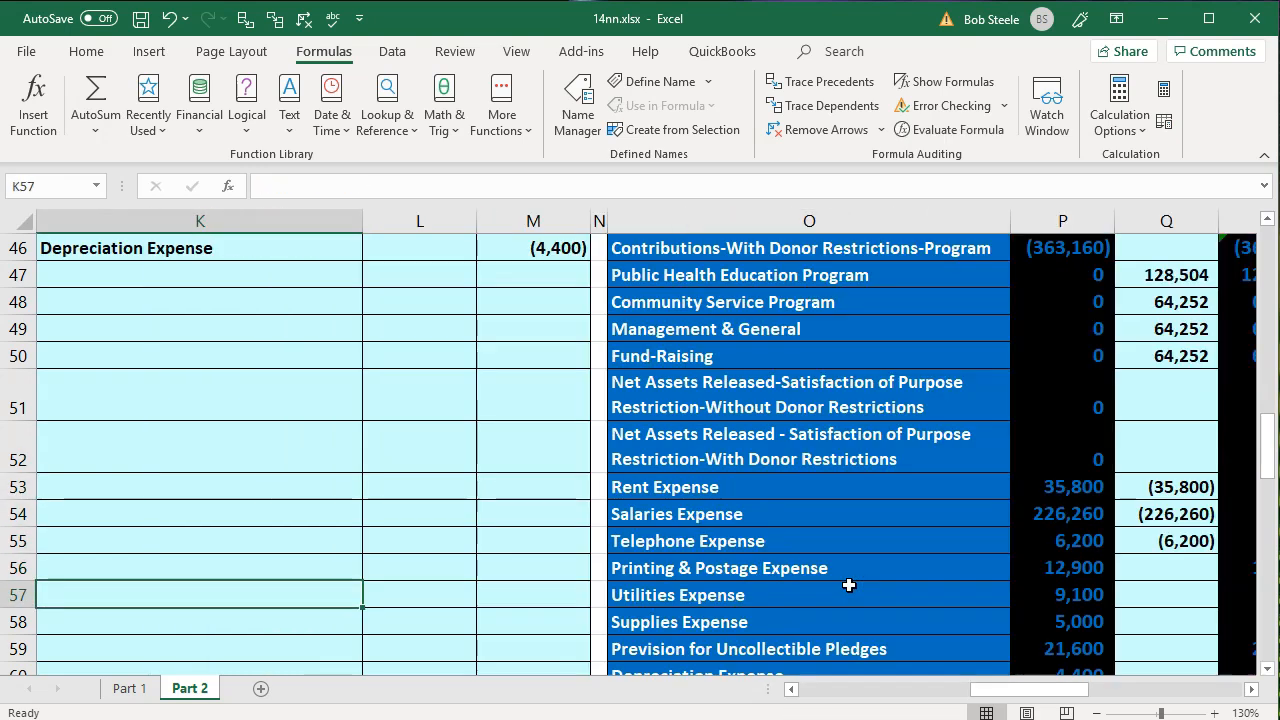
pyautogui.scroll(3, 600, 520)
pyautogui.click(203, 388)
pyautogui.moveTo(205, 400); pyautogui.dragTo(491, 397)
pyautogui.scroll(-2, 910, 458)
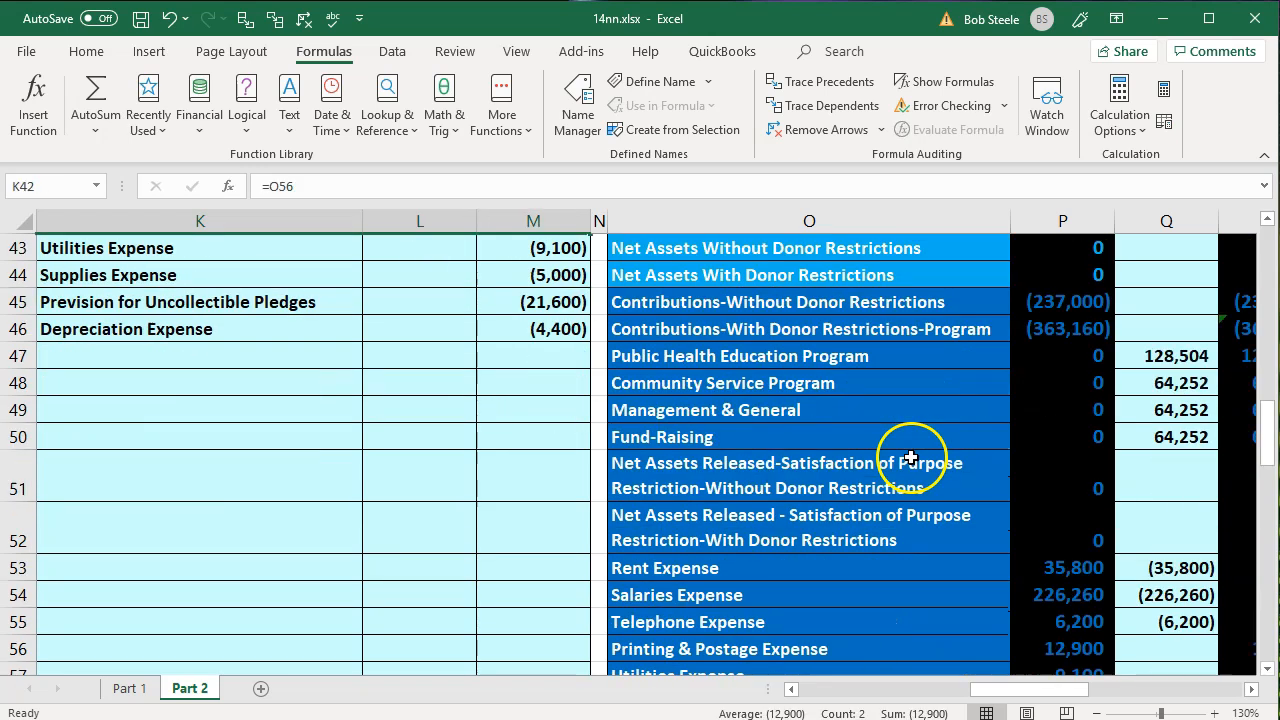
pyautogui.scroll(-2, 910, 458)
pyautogui.click(975, 494)
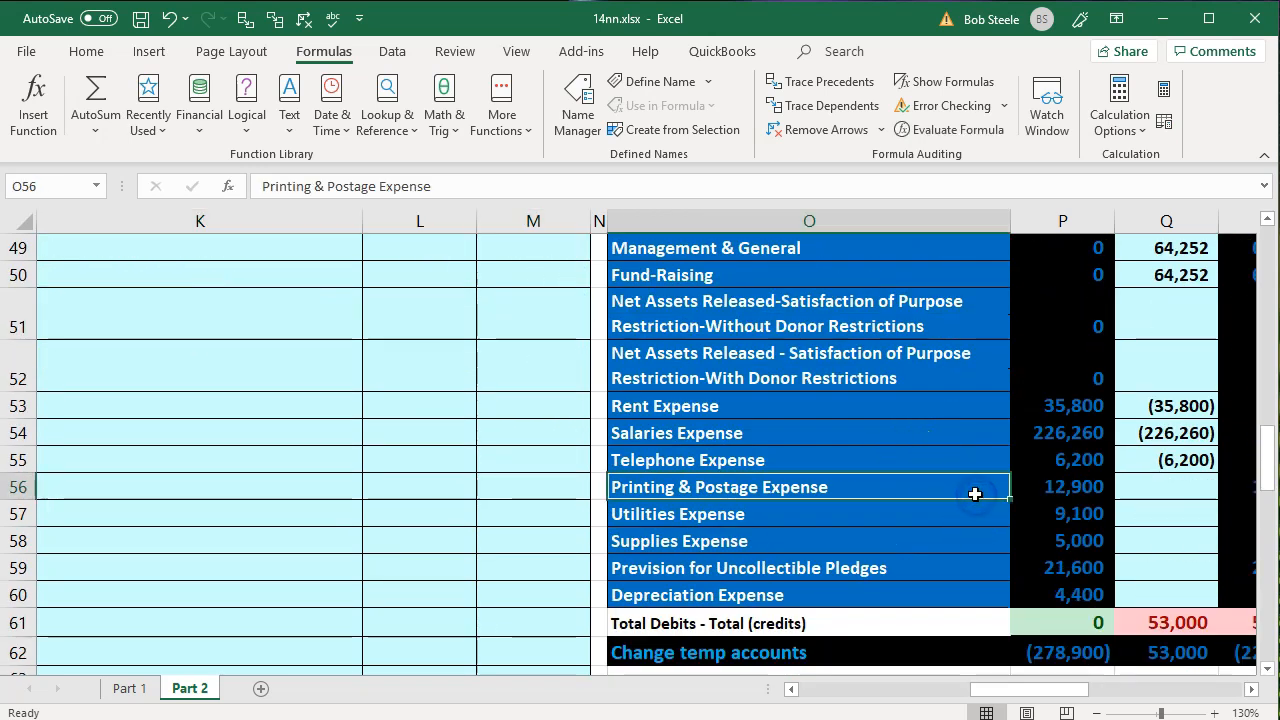
pyautogui.press('Right')
pyautogui.press('Right')
pyautogui.write('=')
pyautogui.press('Left')
pyautogui.press('Left')
pyautogui.press('Left')
pyautogui.press('Left')
pyautogui.press('Left')
pyautogui.press('Up')
pyautogui.press('Up')
pyautogui.press('Up')
pyautogui.press('Up')
pyautogui.press('Up')
pyautogui.press('Up')
pyautogui.press('Up')
pyautogui.press('Up')
pyautogui.press('Up')
pyautogui.press('Up')
pyautogui.press('Up')
pyautogui.press('Up')
pyautogui.press('Up')
pyautogui.press('Up')
pyautogui.press('Up')
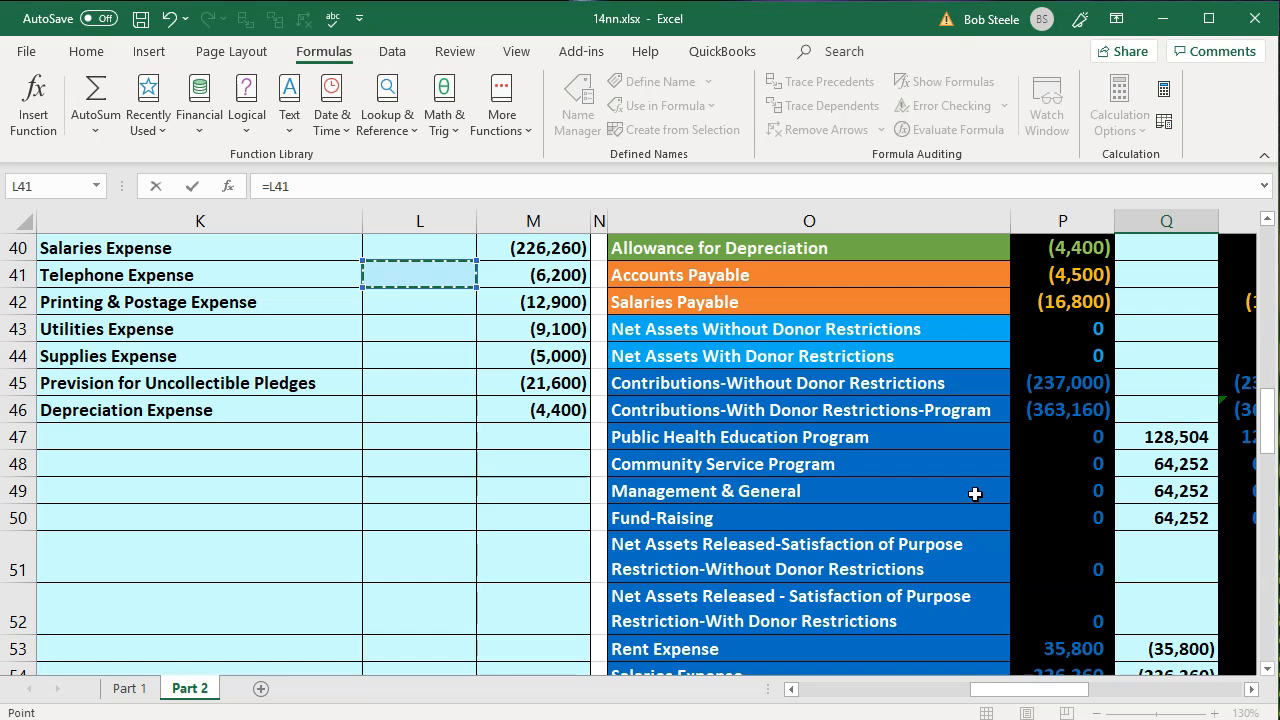
pyautogui.press('Down')
pyautogui.press('Left')
pyautogui.press('Right')
pyautogui.press('Right')
pyautogui.press('Return')
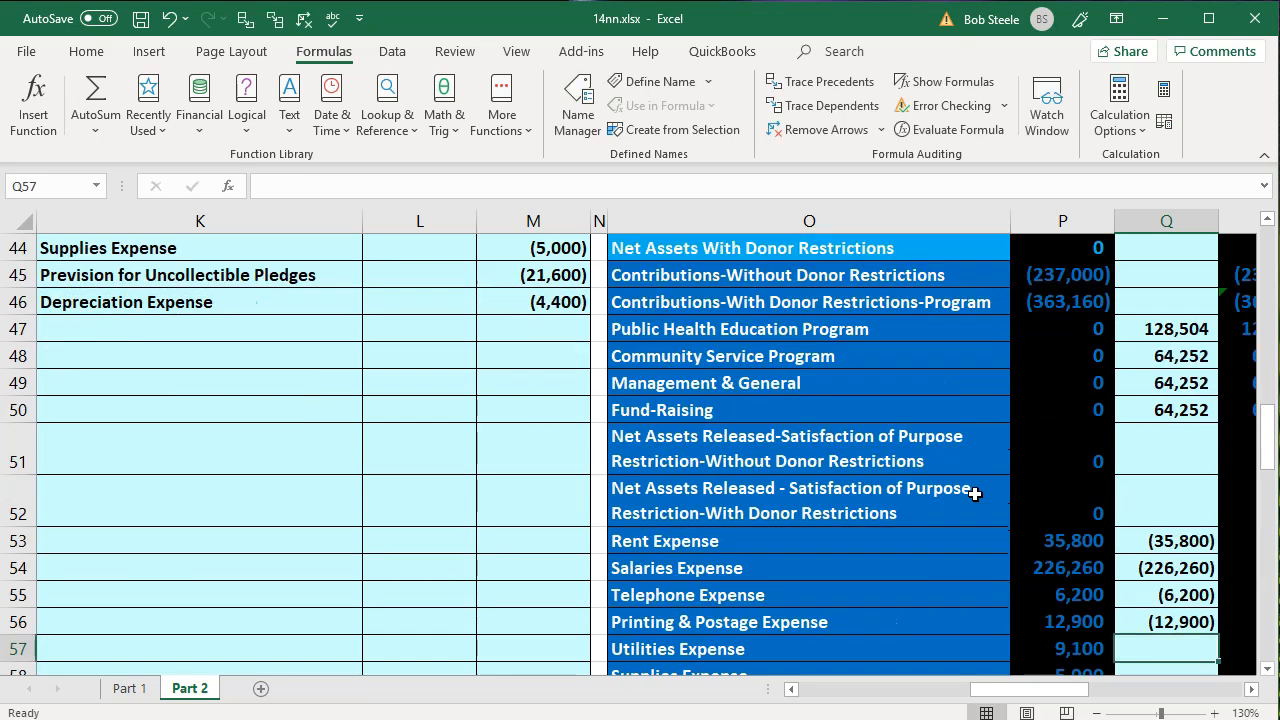
# - Post the Utilities Expense credit by linking adjustment cell Q57 to M43, and check its adjusted balance in column R
pyautogui.press('Down')
pyautogui.press('Left')
pyautogui.press('Up')
pyautogui.press('Left')
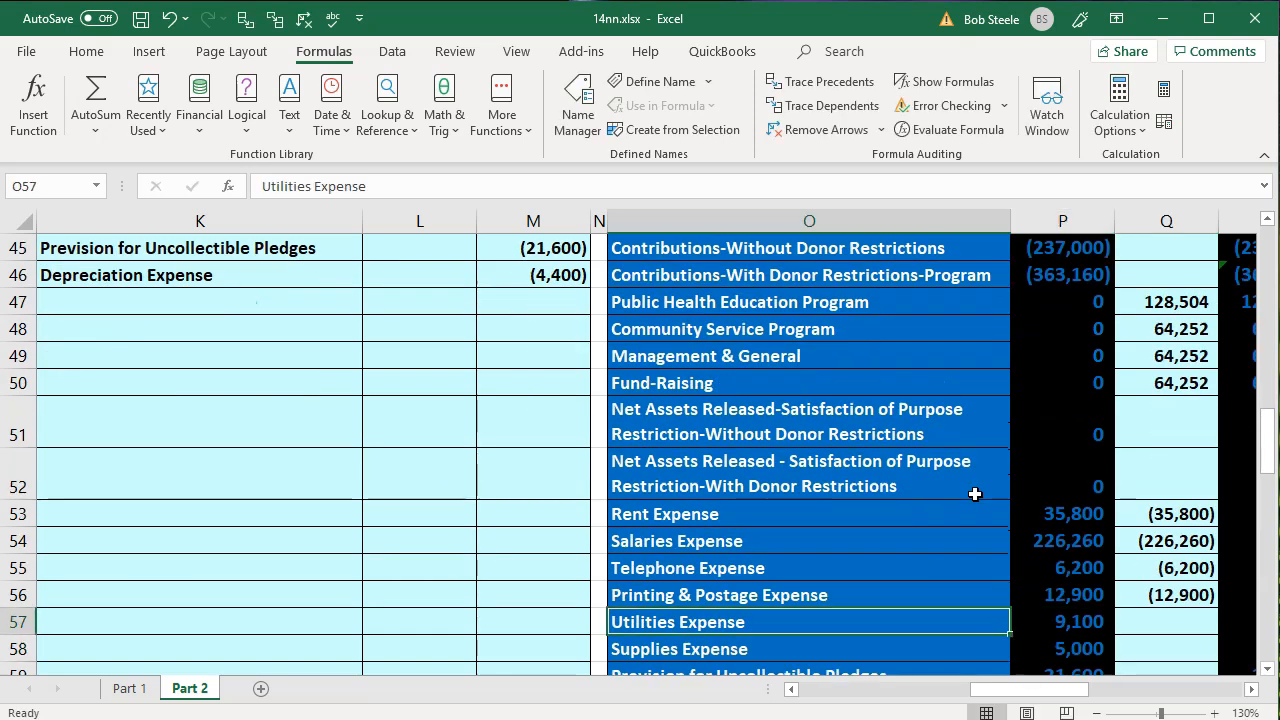
pyautogui.scroll(2, 397, 397)
pyautogui.click(211, 350)
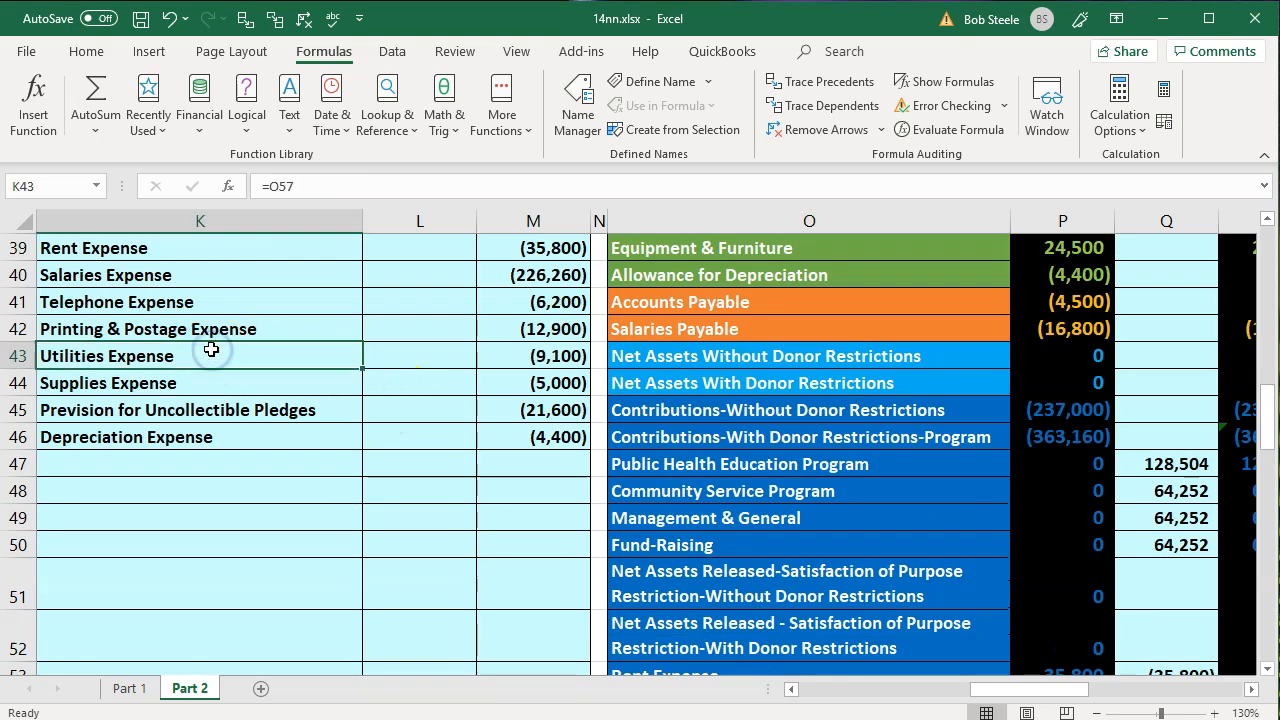
pyautogui.press('Right')
pyautogui.press('Right')
pyautogui.press('Right')
pyautogui.press('Down')
pyautogui.press('Down')
pyautogui.press('Down')
pyautogui.press('Down')
pyautogui.press('Down')
pyautogui.press('Down')
pyautogui.press('Down')
pyautogui.press('Down')
pyautogui.press('Down')
pyautogui.press('Down')
pyautogui.press('Down')
pyautogui.press('Down')
pyautogui.press('Down')
pyautogui.press('Down')
pyautogui.press('Down')
pyautogui.press('Down')
pyautogui.press('Right')
pyautogui.press('Up')
pyautogui.press('Right')
pyautogui.press('Right')
pyautogui.press('Up')
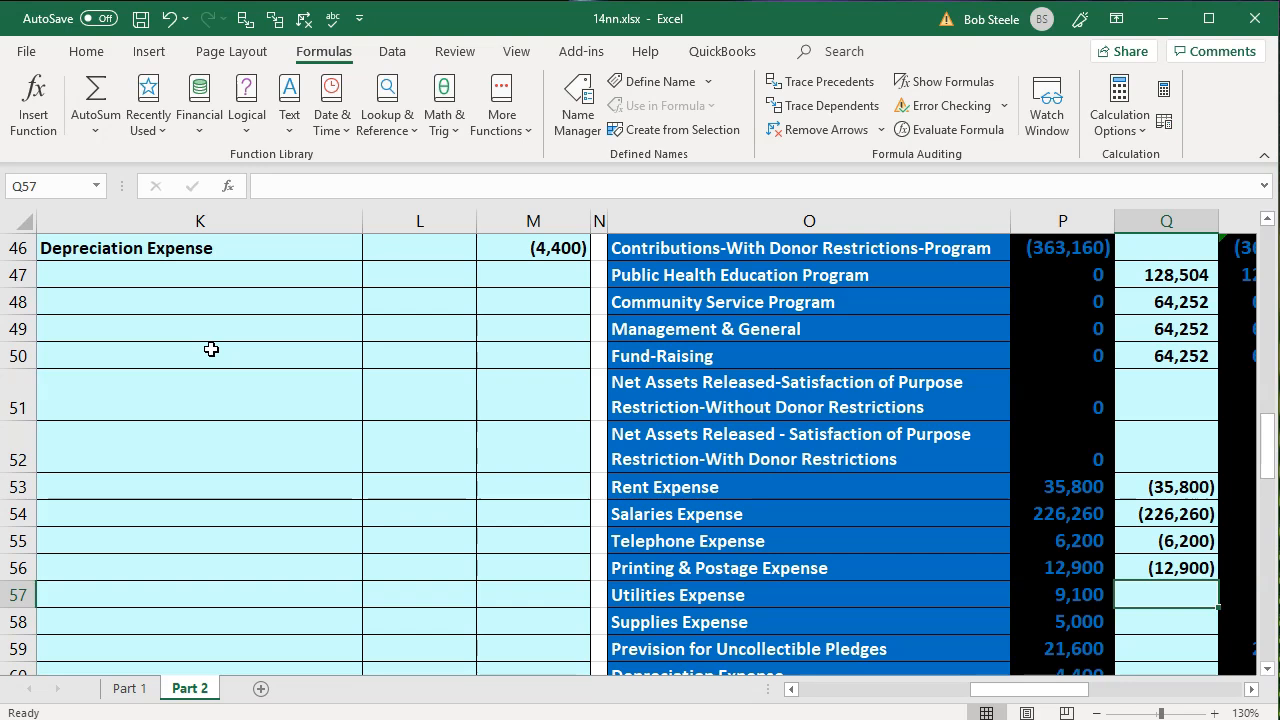
pyautogui.write('=')
pyautogui.press('Left')
pyautogui.press('Left')
pyautogui.press('Left')
pyautogui.press('Left')
pyautogui.press('Left')
pyautogui.press('Up')
pyautogui.press('Up')
pyautogui.press('Up')
pyautogui.press('Up')
pyautogui.press('Up')
pyautogui.press('Up')
pyautogui.press('Up')
pyautogui.press('Up')
pyautogui.press('Up')
pyautogui.press('Up')
pyautogui.press('Up')
pyautogui.press('Up')
pyautogui.press('Up')
pyautogui.press('Up')
pyautogui.press('Left')
pyautogui.press('Right')
pyautogui.press('Right')
pyautogui.press('Return')
pyautogui.press('Right')
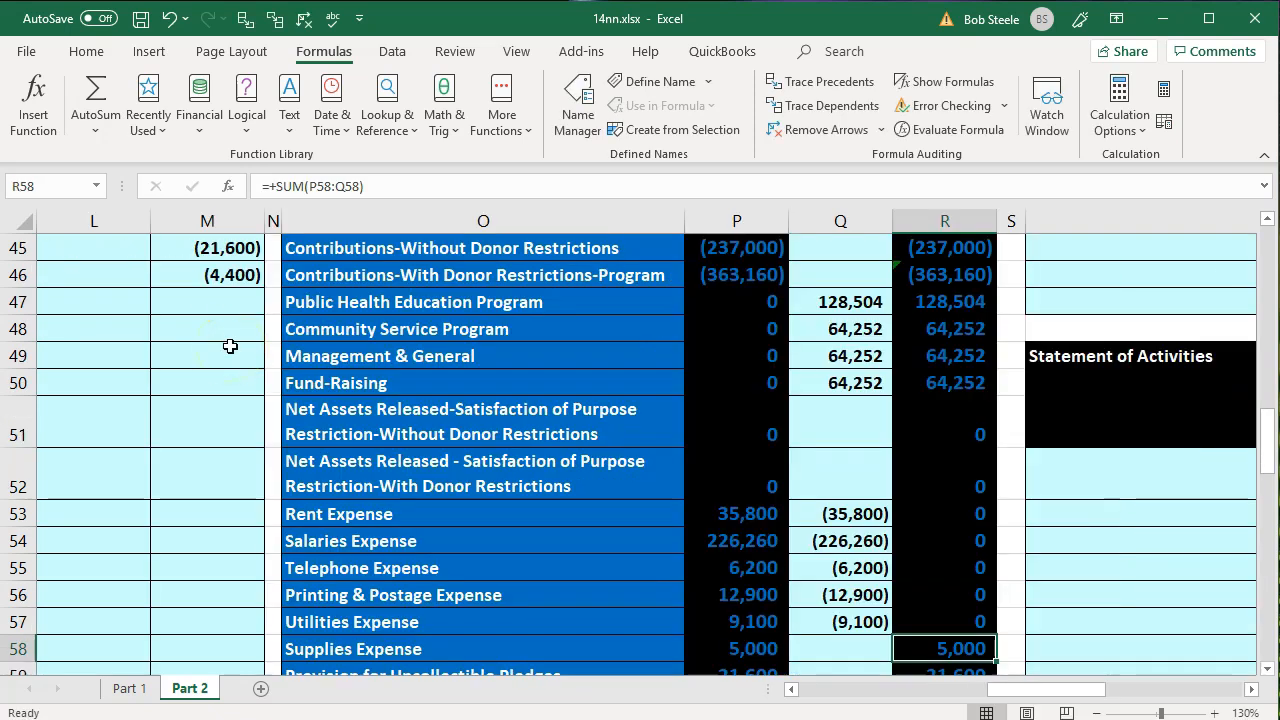
# - Clear adjustment cells Q54:Q57 and fill the Rent Expense link formula in Q53 down through Depreciation Expense in Q60
pyautogui.scroll(-2, 851, 511)
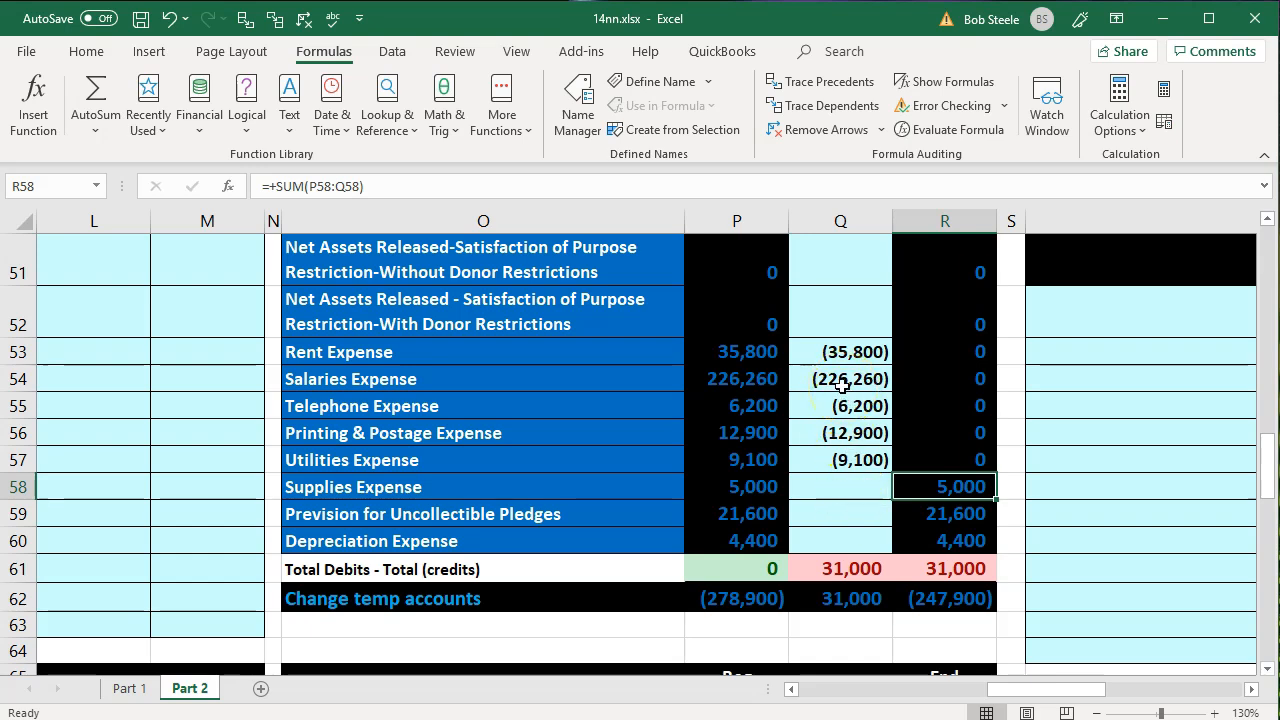
pyautogui.moveTo(848, 378); pyautogui.dragTo(858, 468)
pyautogui.press('Delete')
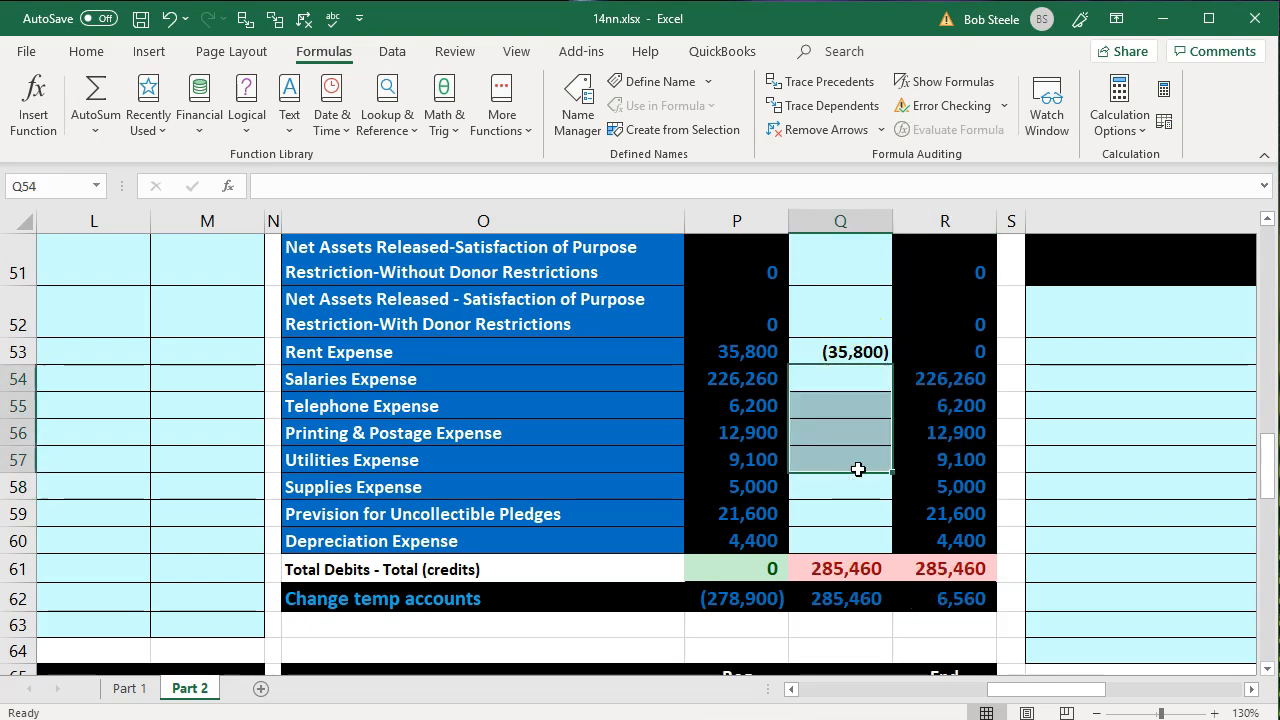
pyautogui.click(871, 350)
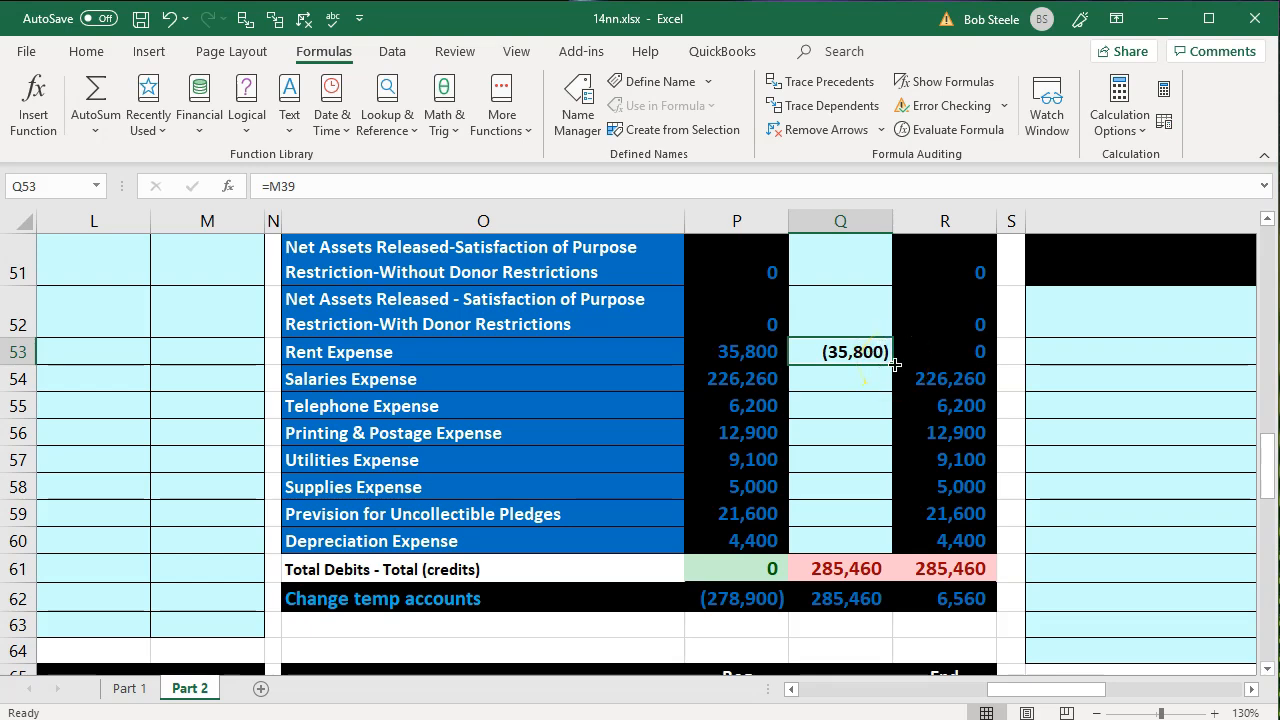
pyautogui.moveTo(895, 365); pyautogui.dragTo(885, 542)
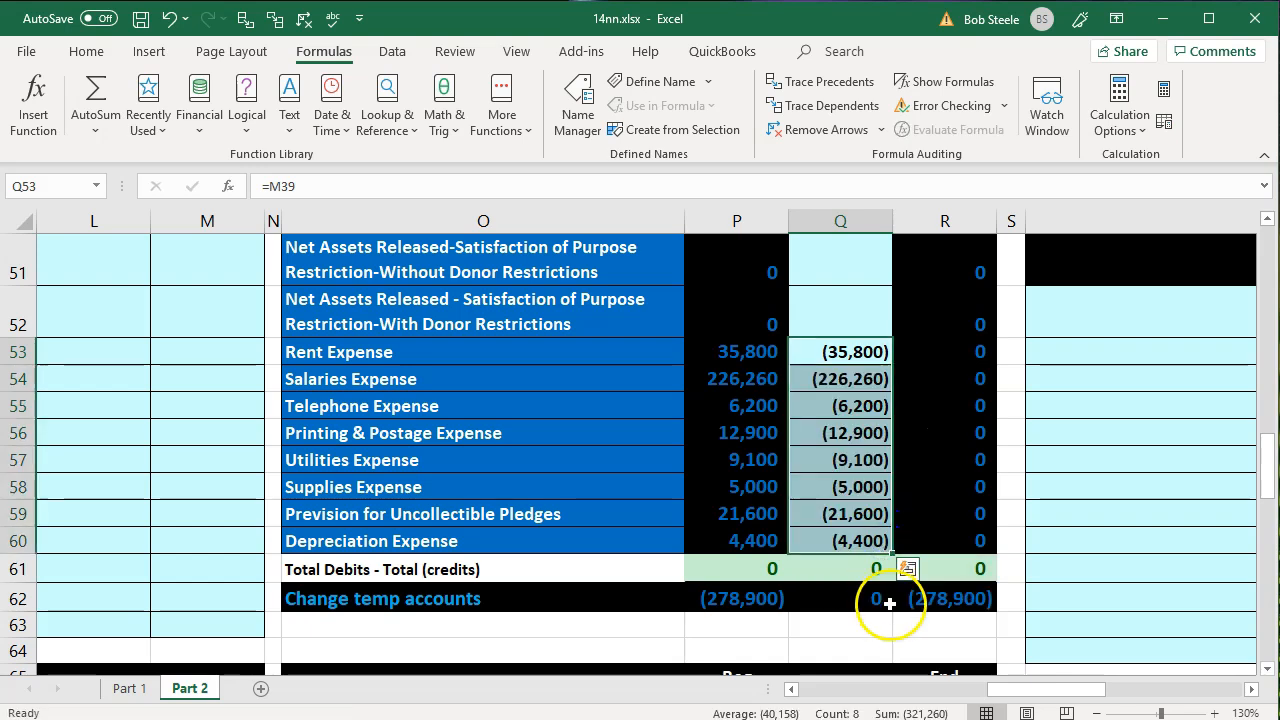
# - Trace the precedents of the uncollectible pledges adjustment in Q59 back to its source credit in the journal entry
pyautogui.click(855, 513)
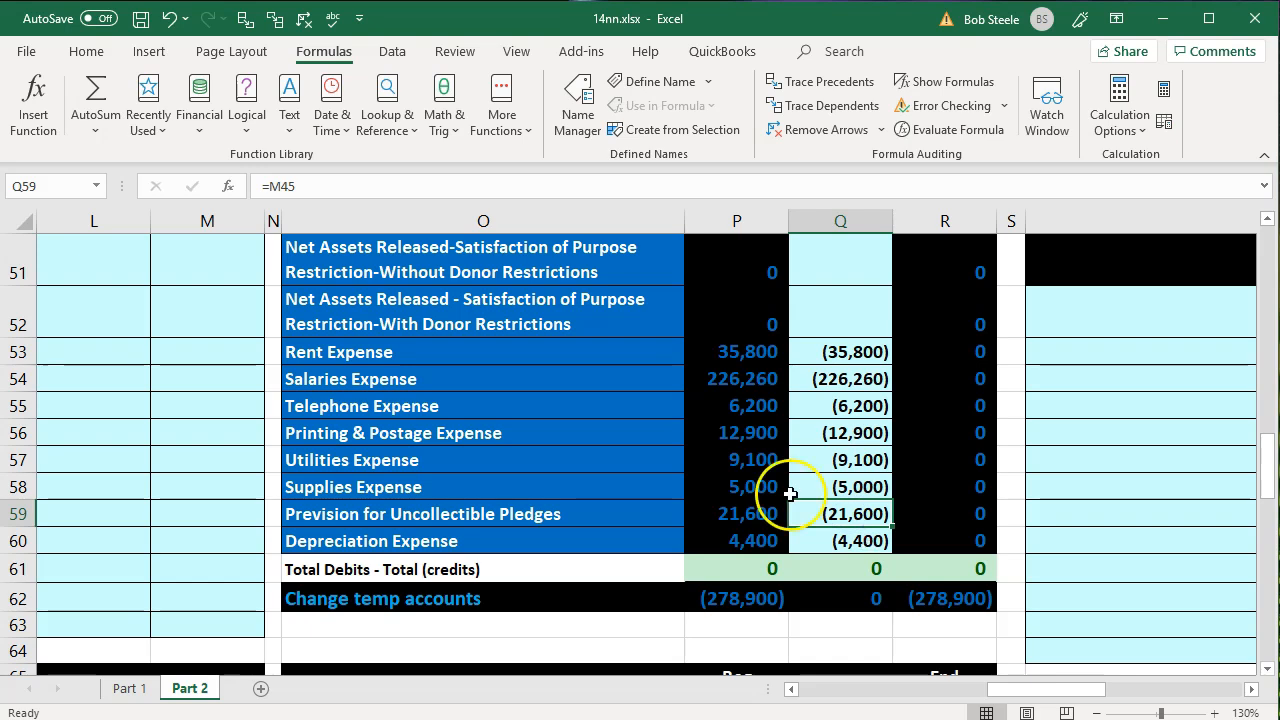
pyautogui.click(246, 18)
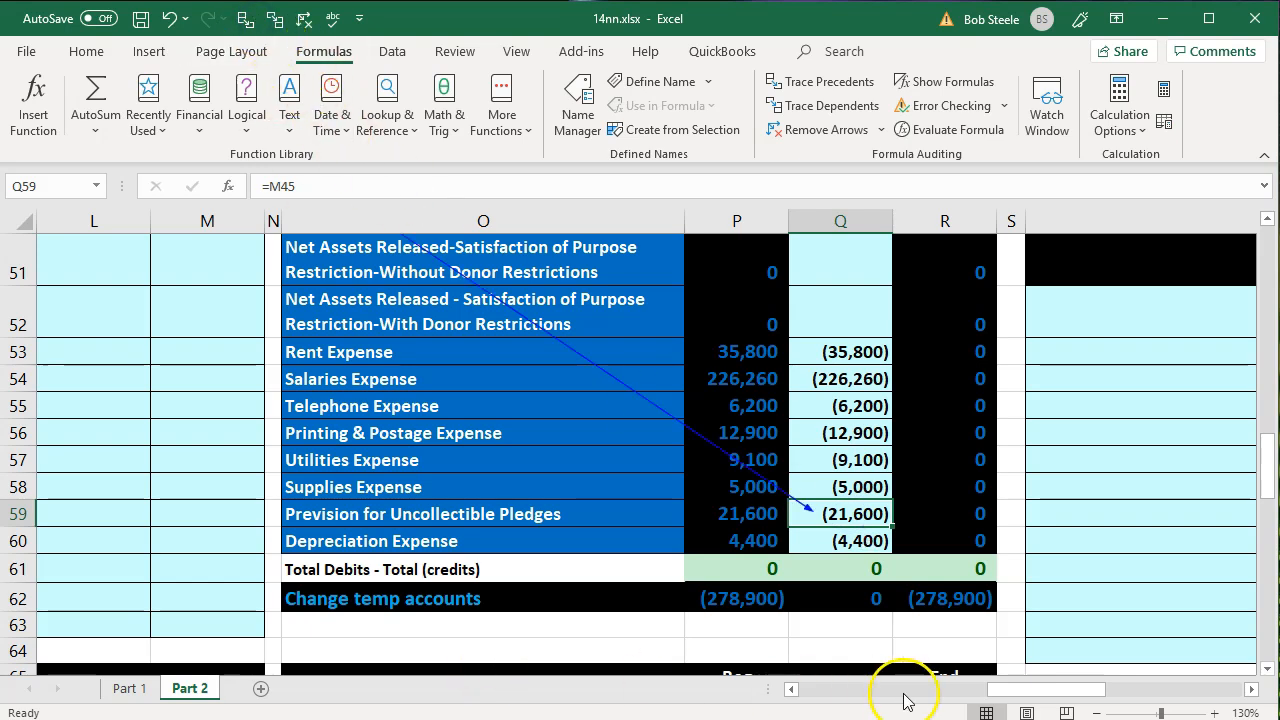
pyautogui.click(583, 545)
pyautogui.press('Left')
pyautogui.press('Left')
pyautogui.press('Left')
pyautogui.press('Left')
pyautogui.press('Left')
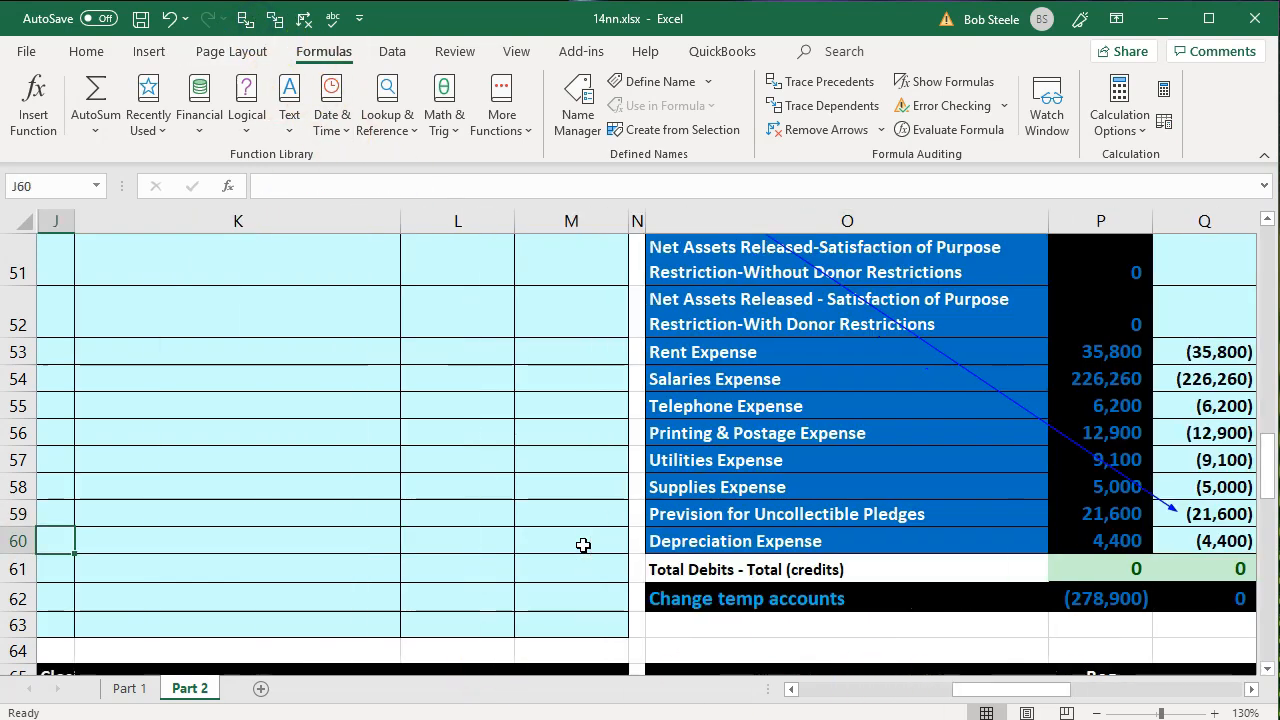
pyautogui.scroll(4, 583, 545)
pyautogui.click(573, 450)
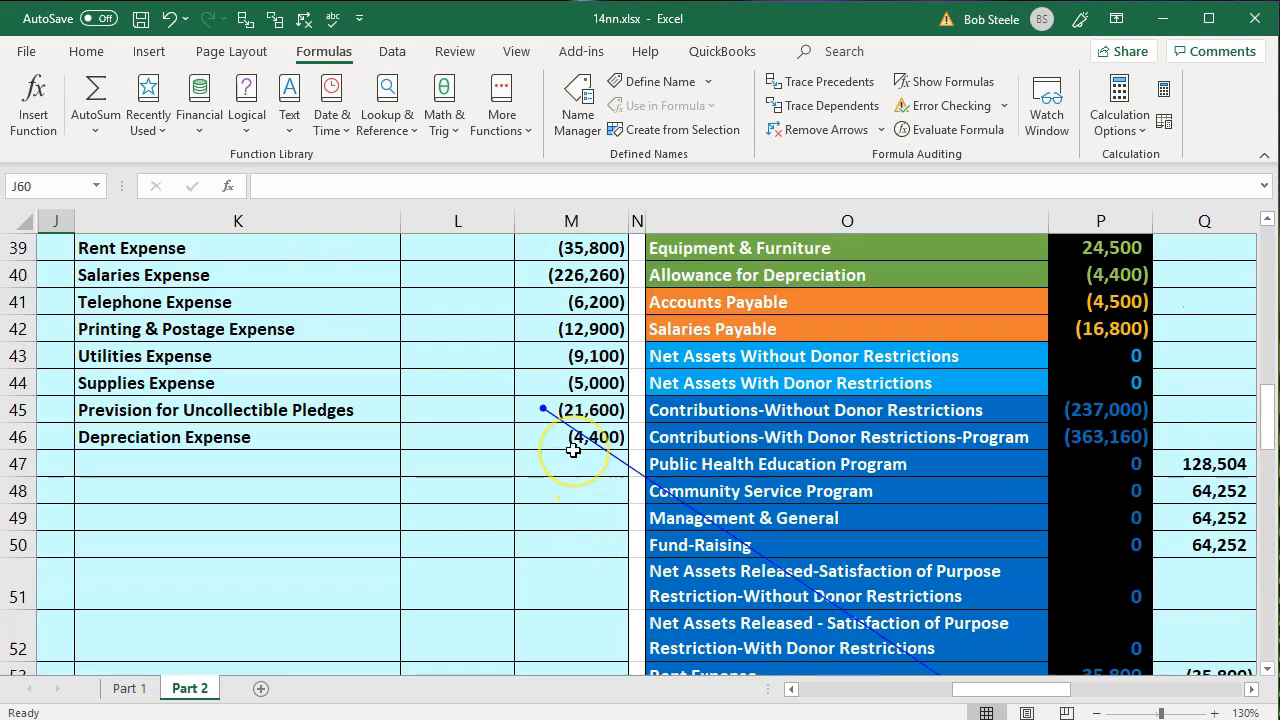
pyautogui.scroll(-4, 573, 450)
# - Check the adjusted expense balances in column R and inspect the debits-less-credits total formula in R61
pyautogui.moveTo(1030, 695); pyautogui.dragTo(1069, 689)
pyautogui.click(835, 347)
pyautogui.press('Down')
pyautogui.press('Down')
pyautogui.press('Down')
pyautogui.press('Down')
pyautogui.press('Down')
pyautogui.press('Down')
pyautogui.press('Down')
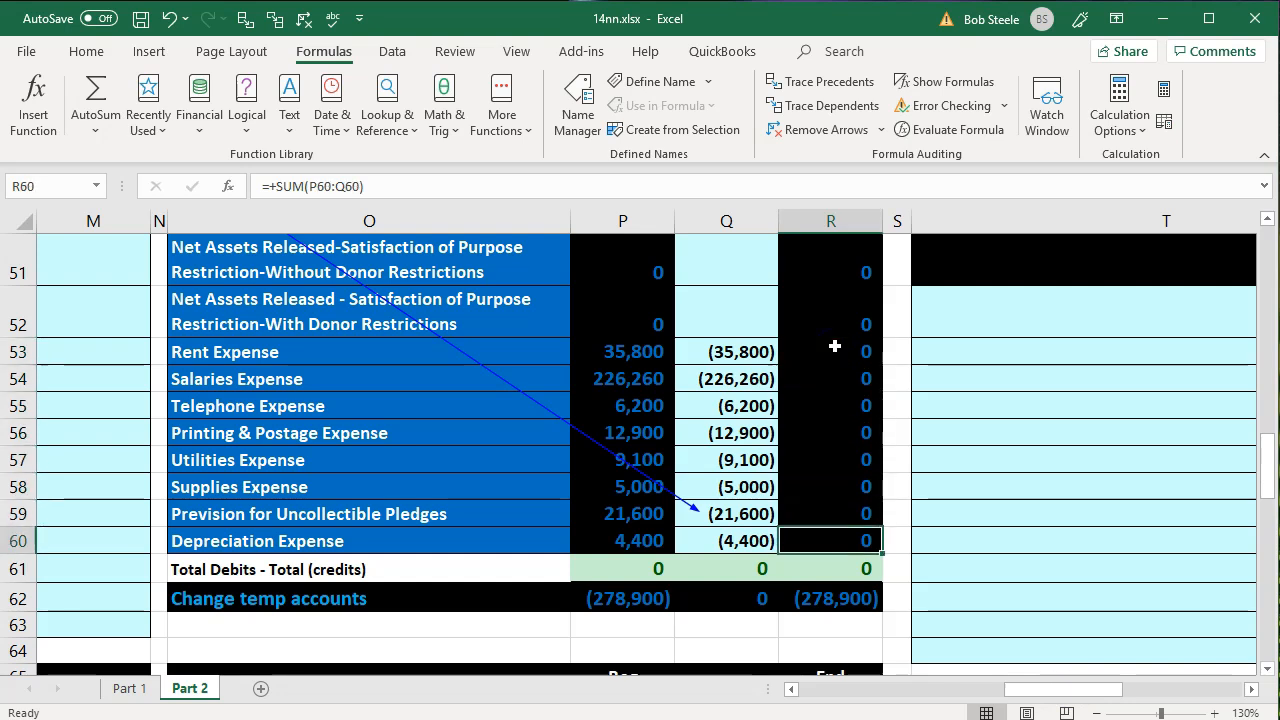
pyautogui.click(815, 568)
pyautogui.hotkey('alt', '=')
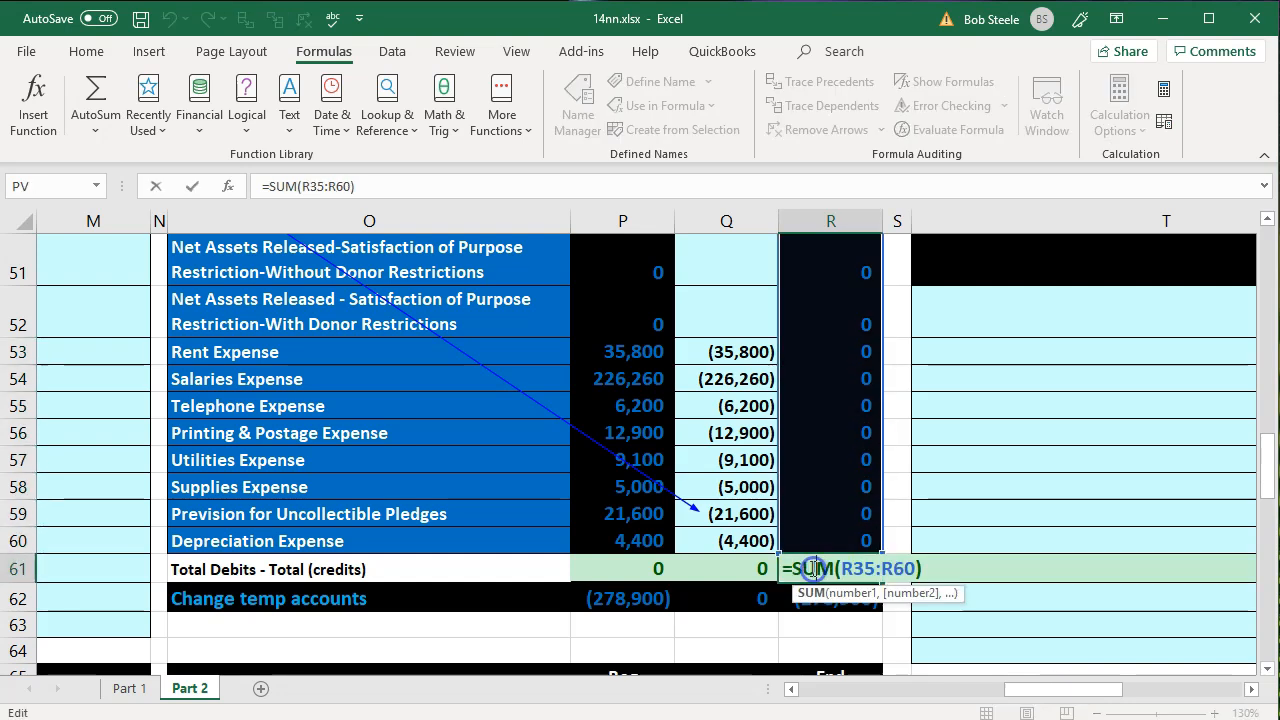
pyautogui.press('Return')
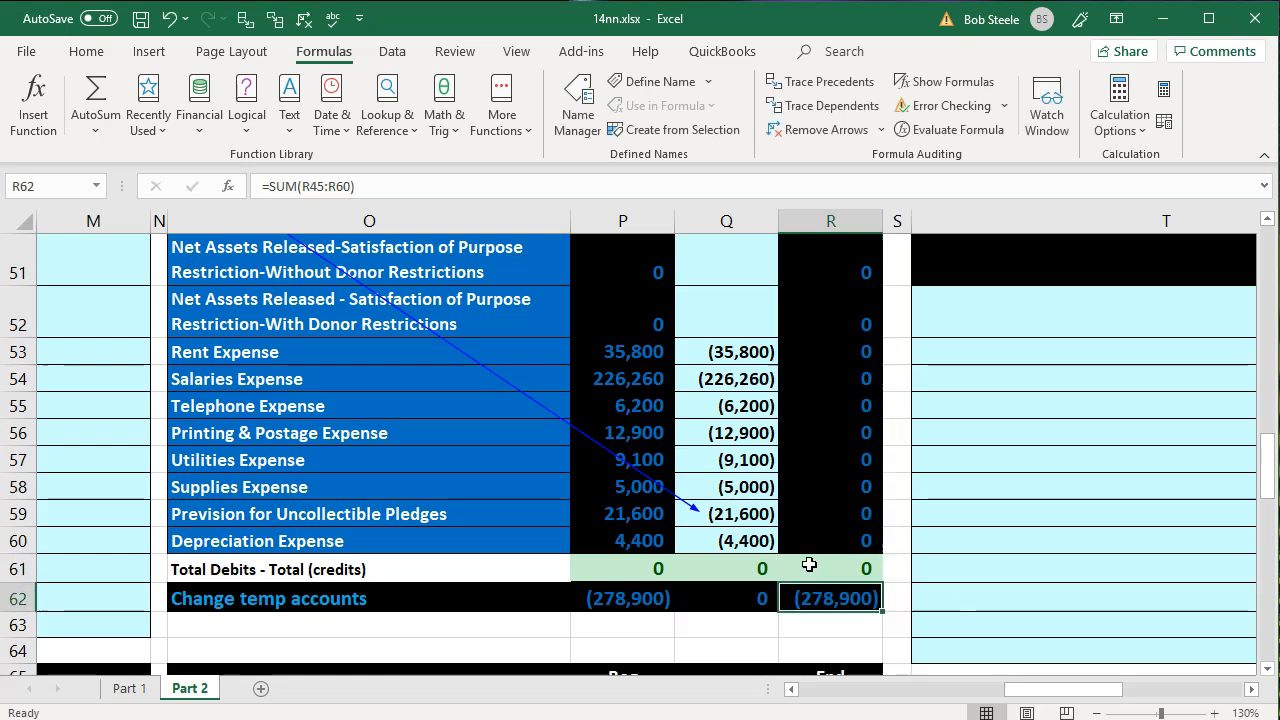
# - Review the adjusted expense balances in R53:R60 and the four program and support service accounts in O47:O50
pyautogui.moveTo(814, 354); pyautogui.dragTo(829, 531)
pyautogui.scroll(2, 809, 420)
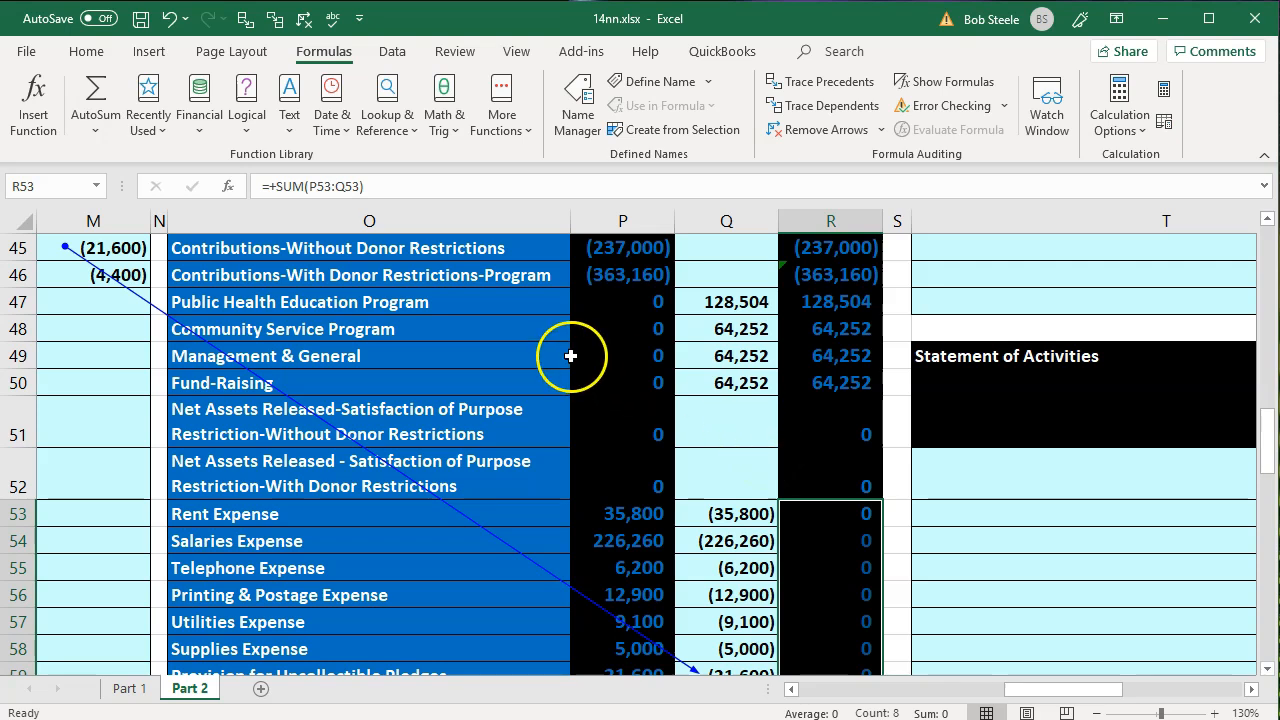
pyautogui.click(475, 311)
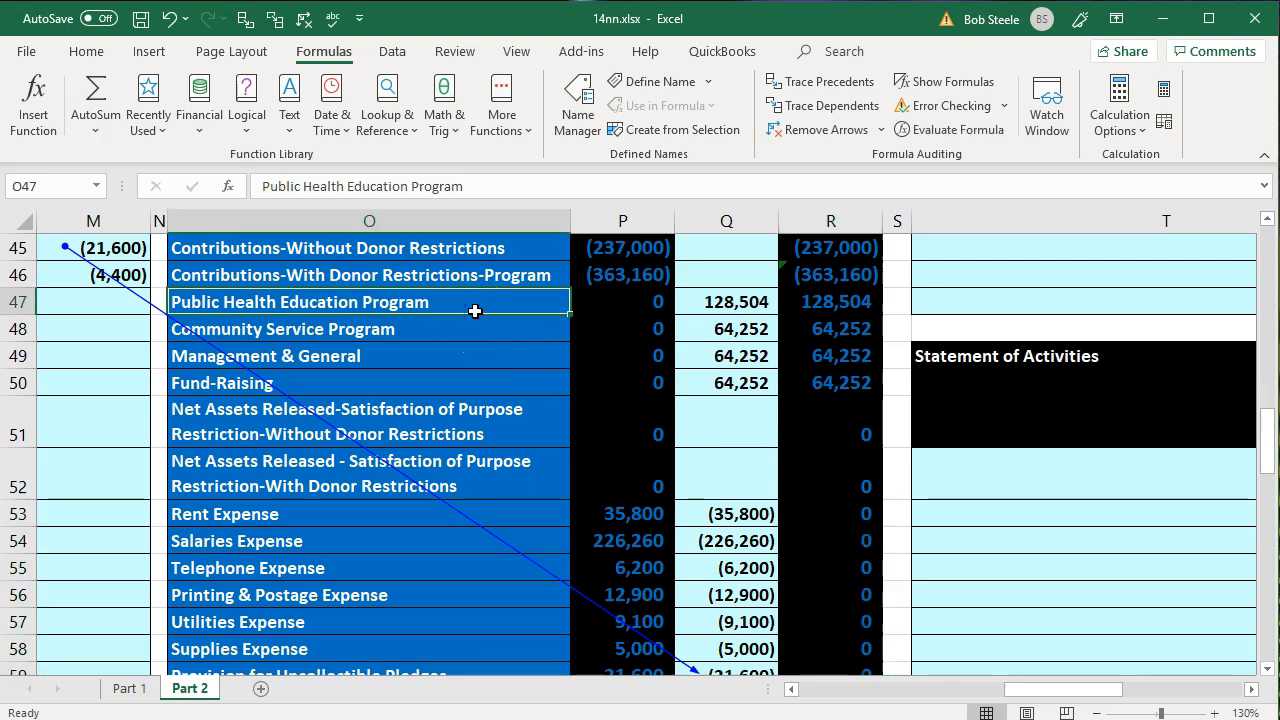
pyautogui.press('Down')
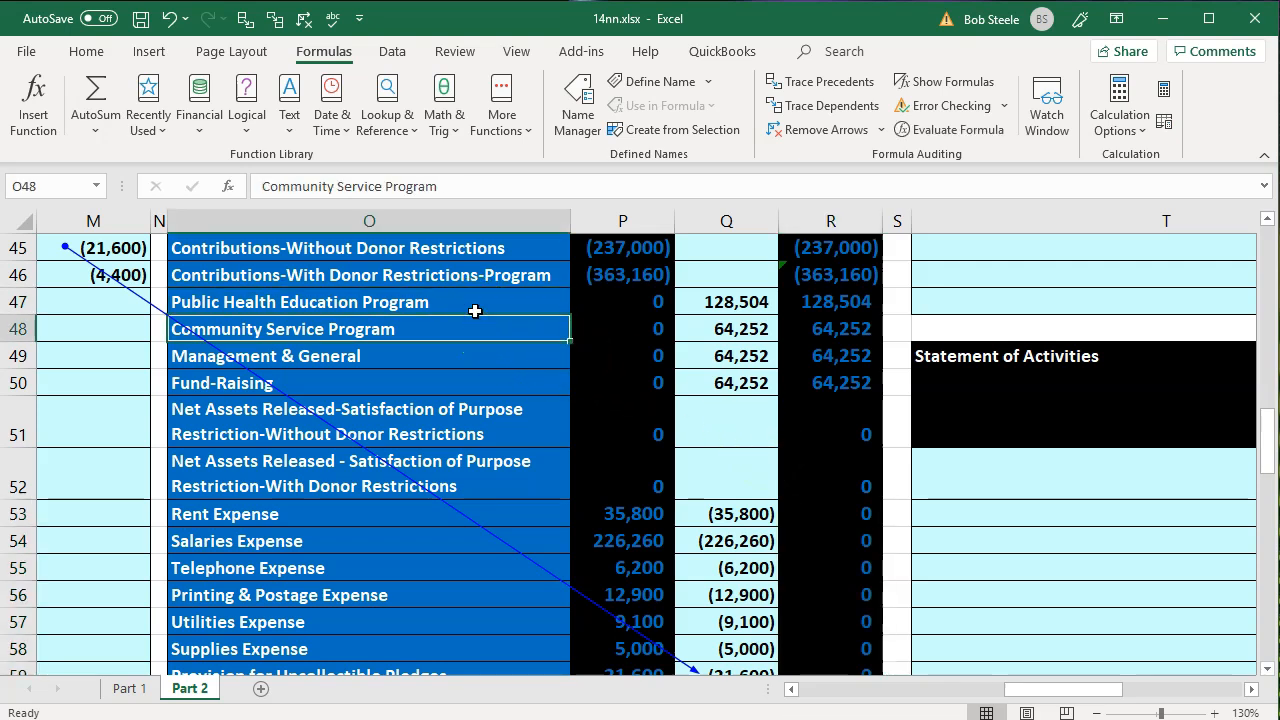
pyautogui.press('Down')
pyautogui.press('Down')
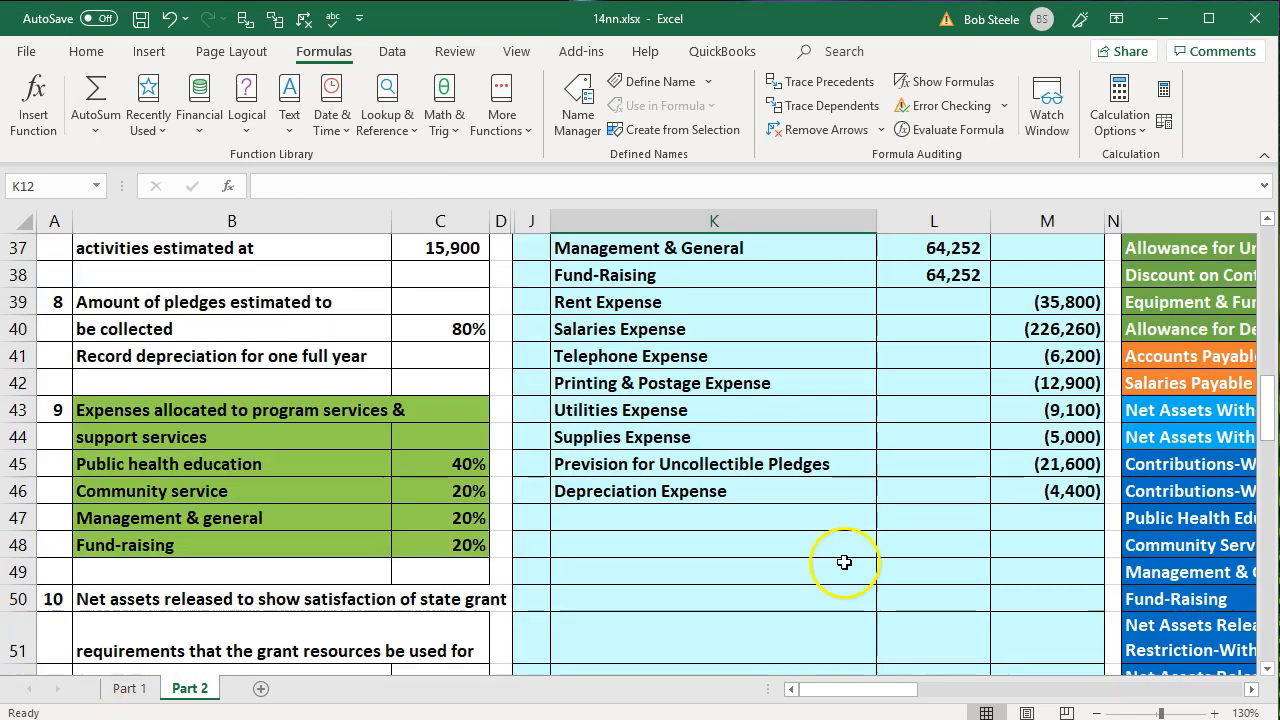
# - Remove the fill colour from the transaction 9 instructions in B43:C48
pyautogui.click(420, 518)
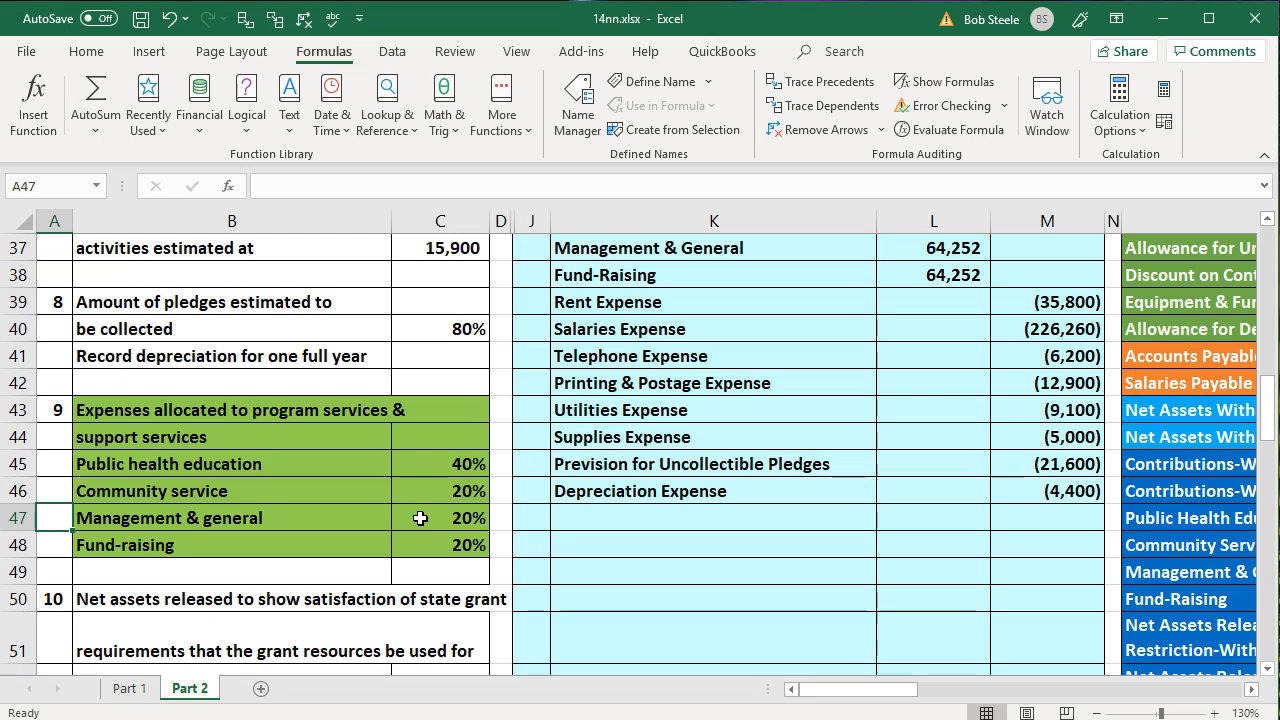
pyautogui.click(184, 411)
pyautogui.moveTo(184, 411); pyautogui.dragTo(420, 543)
pyautogui.rightClick(432, 497)
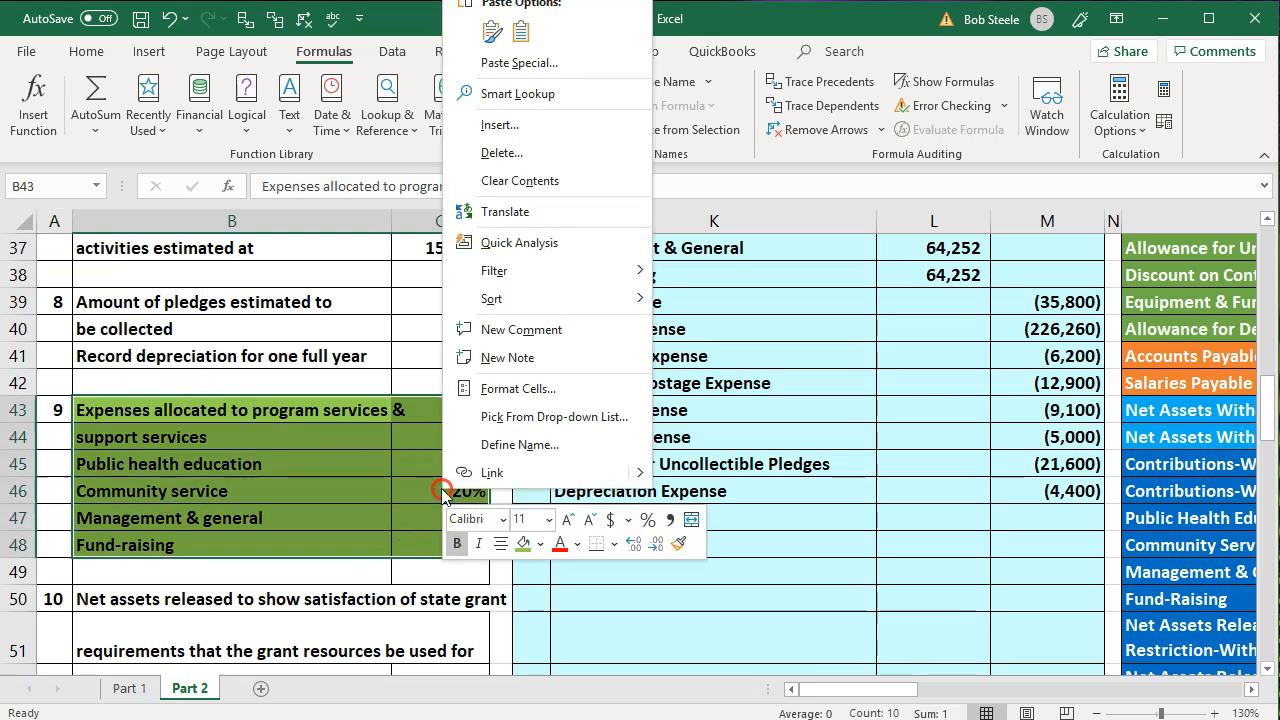
pyautogui.click(540, 545)
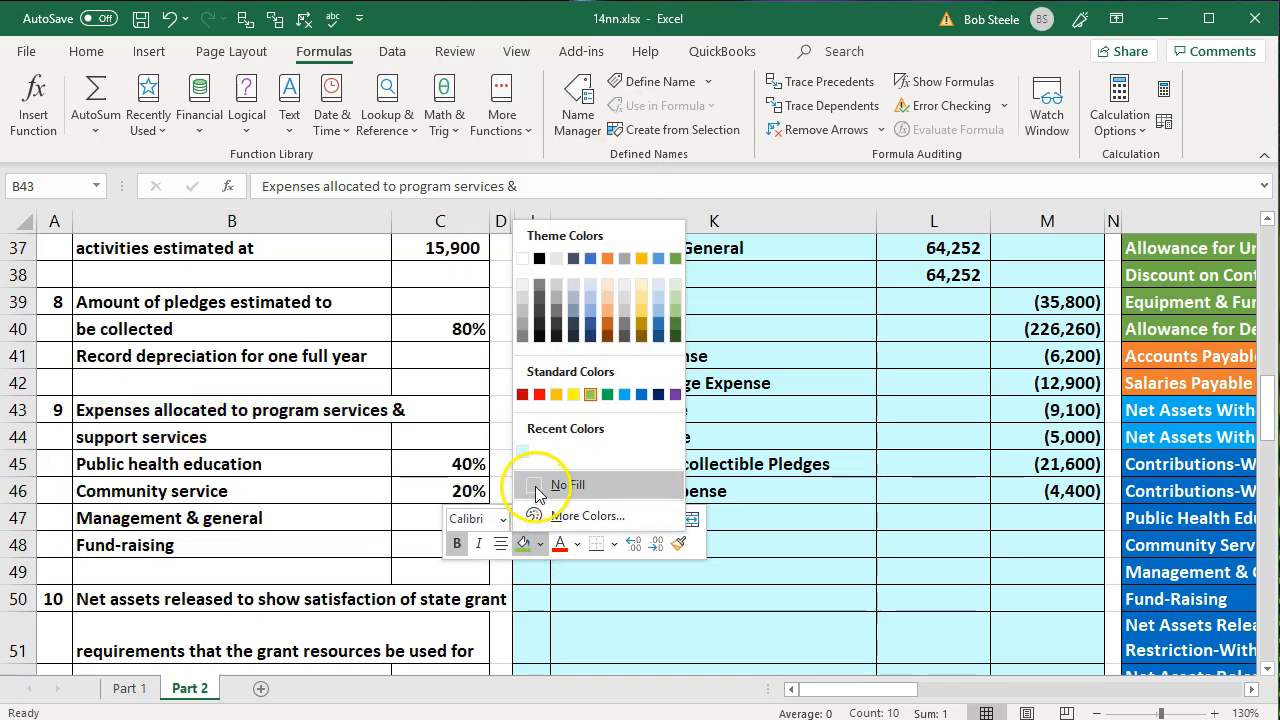
pyautogui.click(535, 486)
pyautogui.click(181, 474)
# - Highlight the transaction 10 instructions on net assets released, B50:C52, with the standard light green fill
pyautogui.scroll(-3, 181, 474)
pyautogui.moveTo(126, 351); pyautogui.dragTo(394, 435)
pyautogui.rightClick(394, 435)
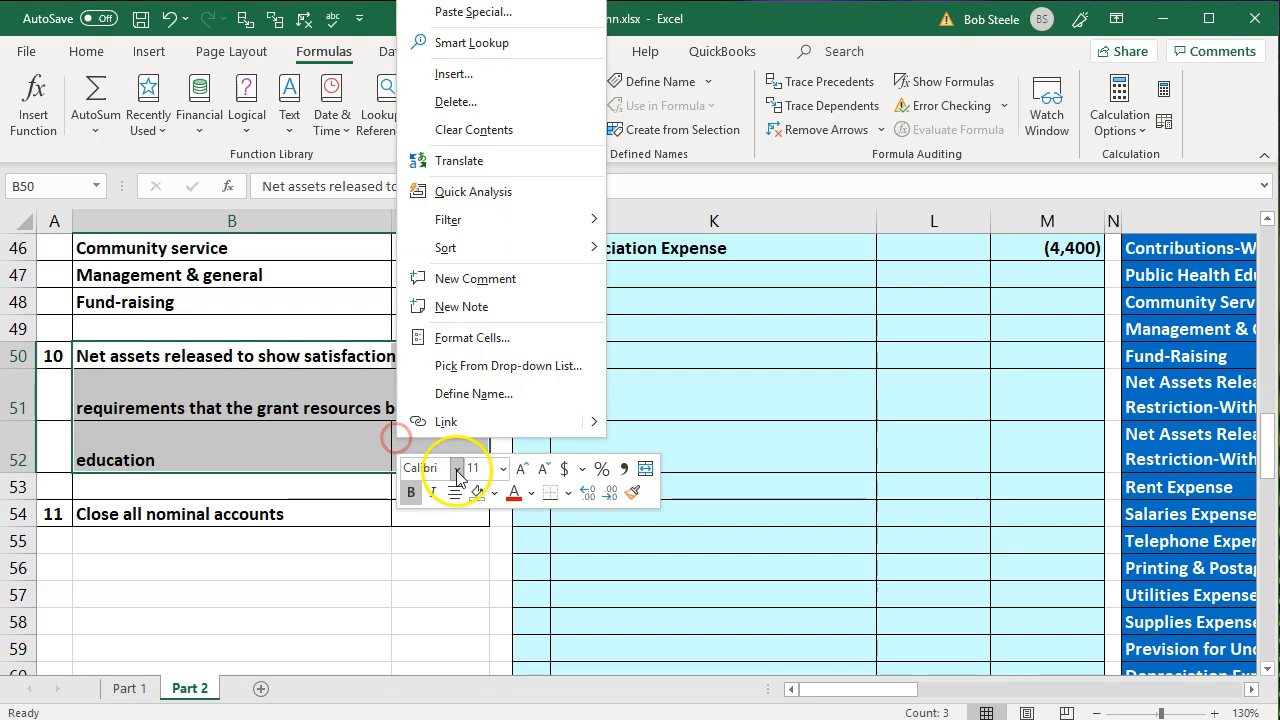
pyautogui.click(495, 494)
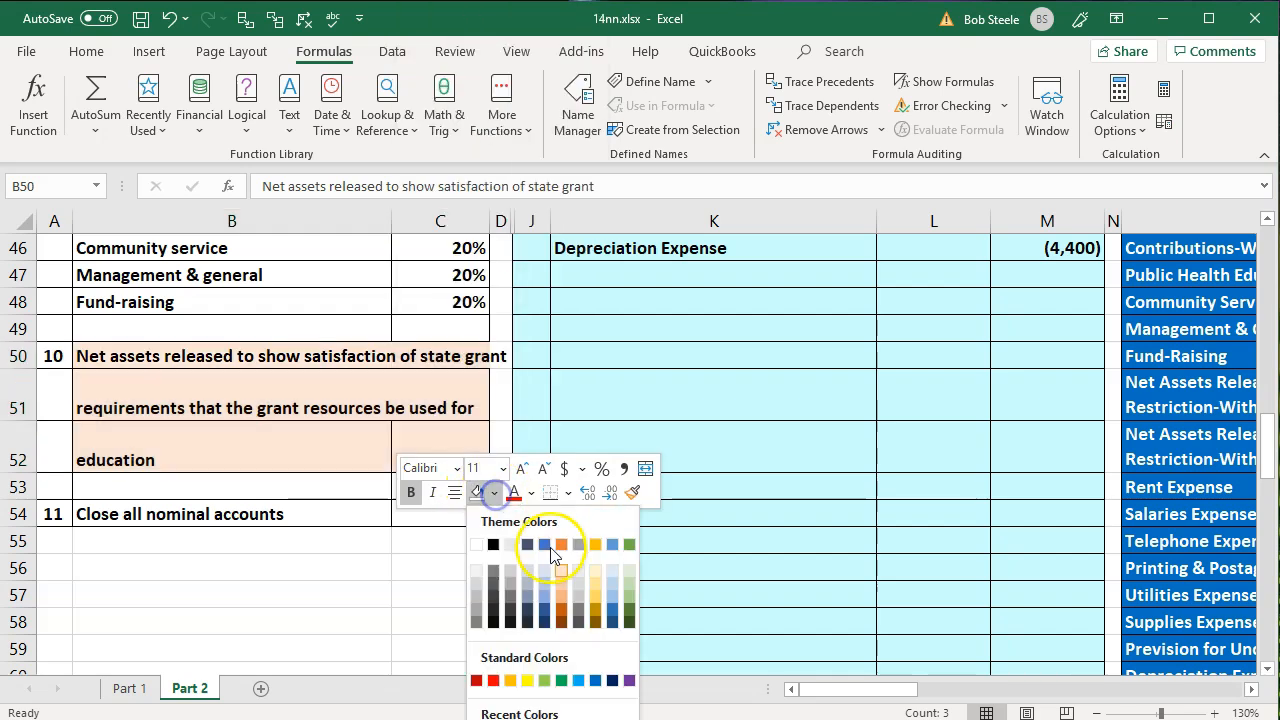
pyautogui.click(546, 680)
pyautogui.click(236, 498)
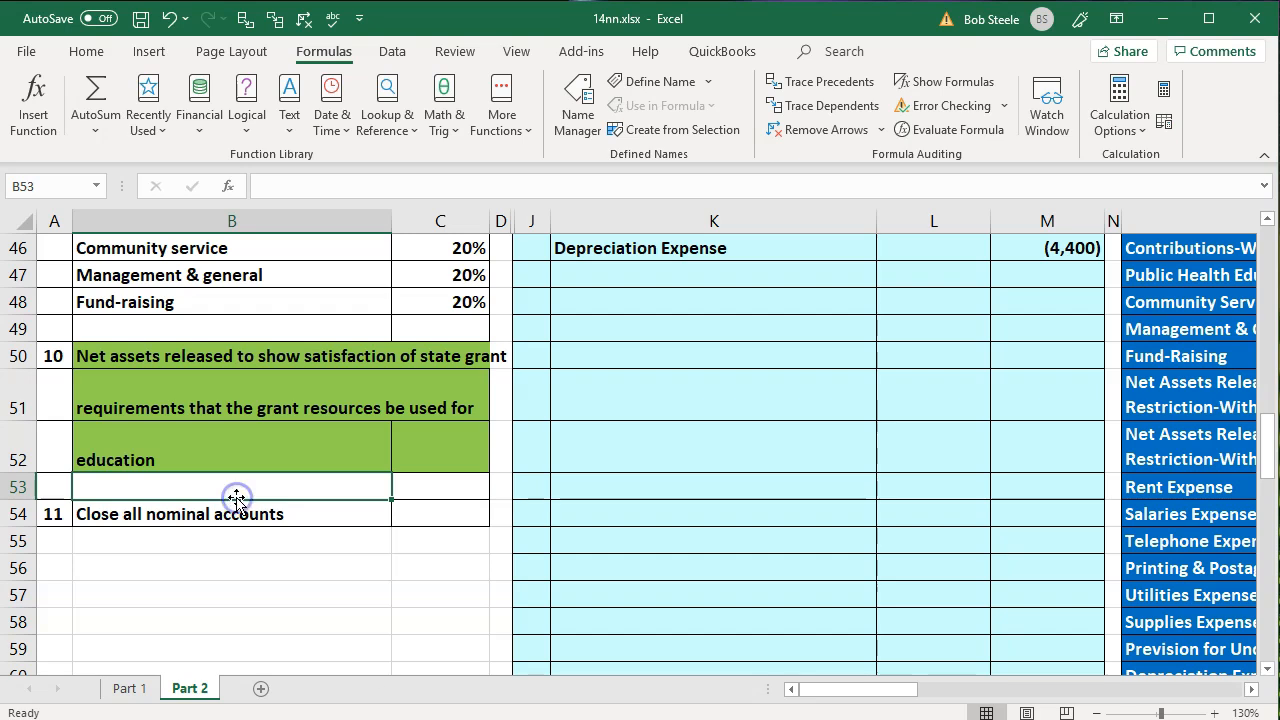
# - Check the government education grant in B9:C9 and the Public Health Education expense total formula in U26
pyautogui.scroll(10, 236, 498)
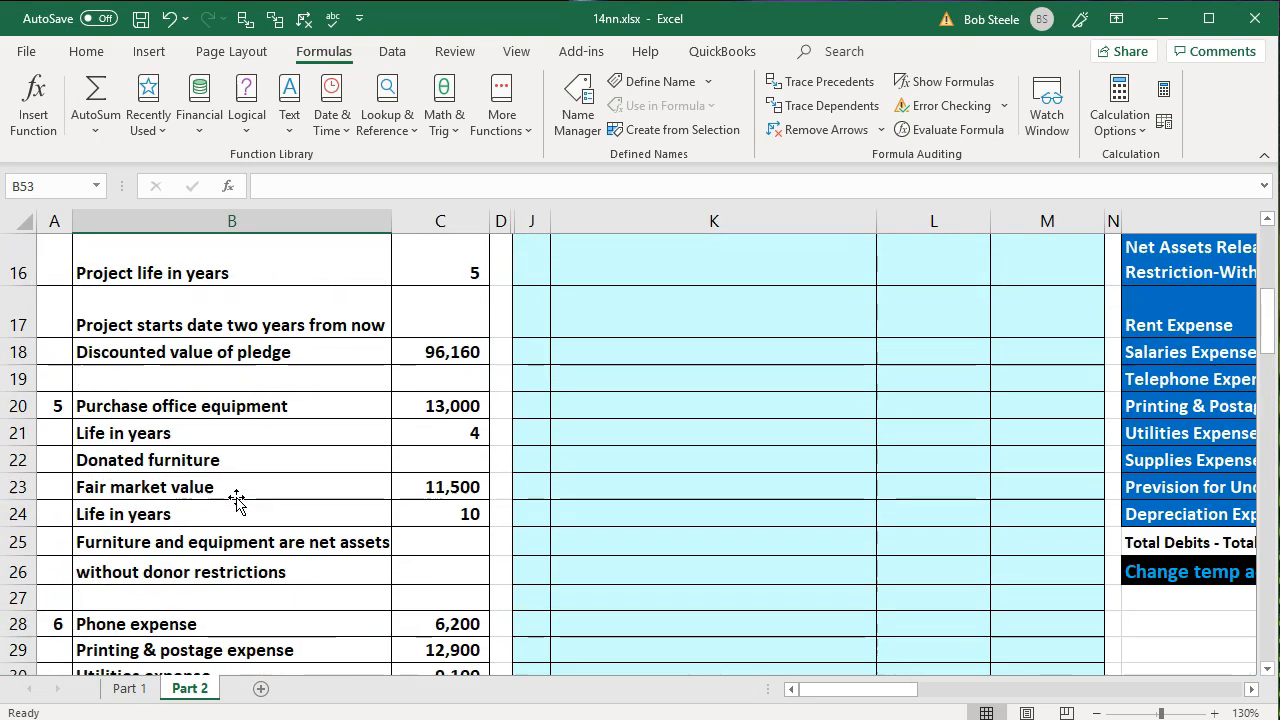
pyautogui.scroll(4, 236, 498)
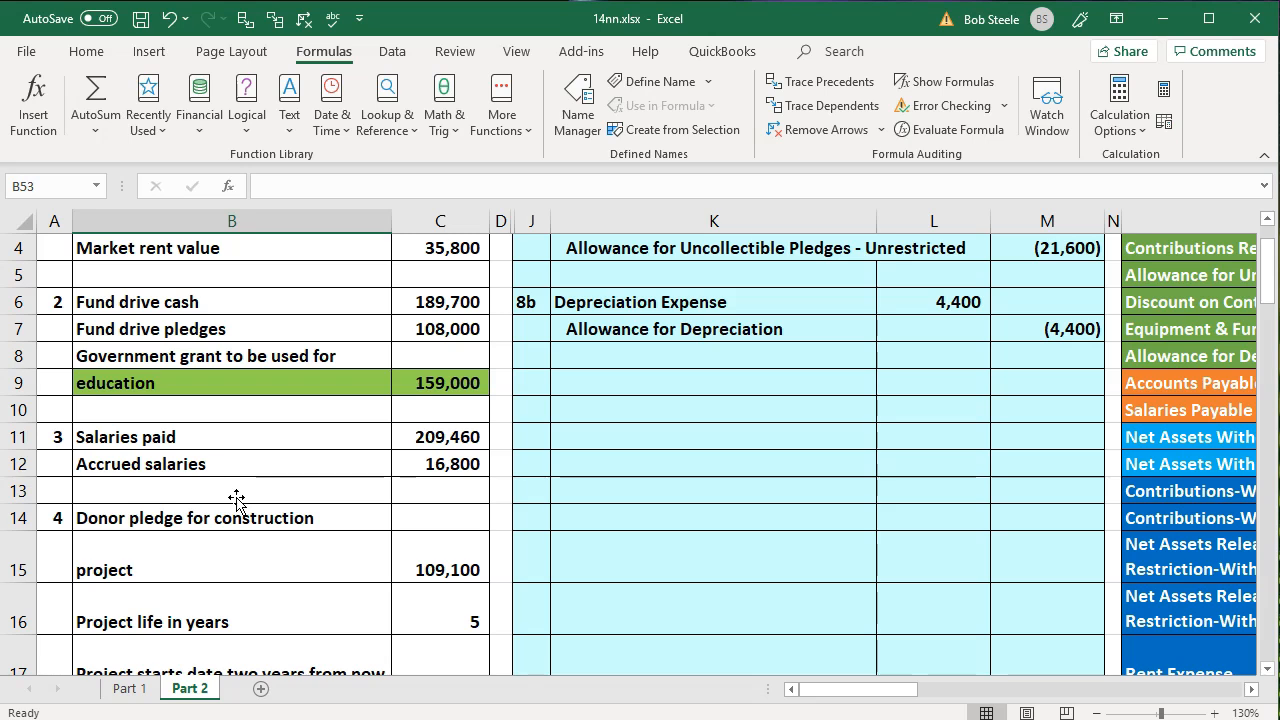
pyautogui.click(223, 383)
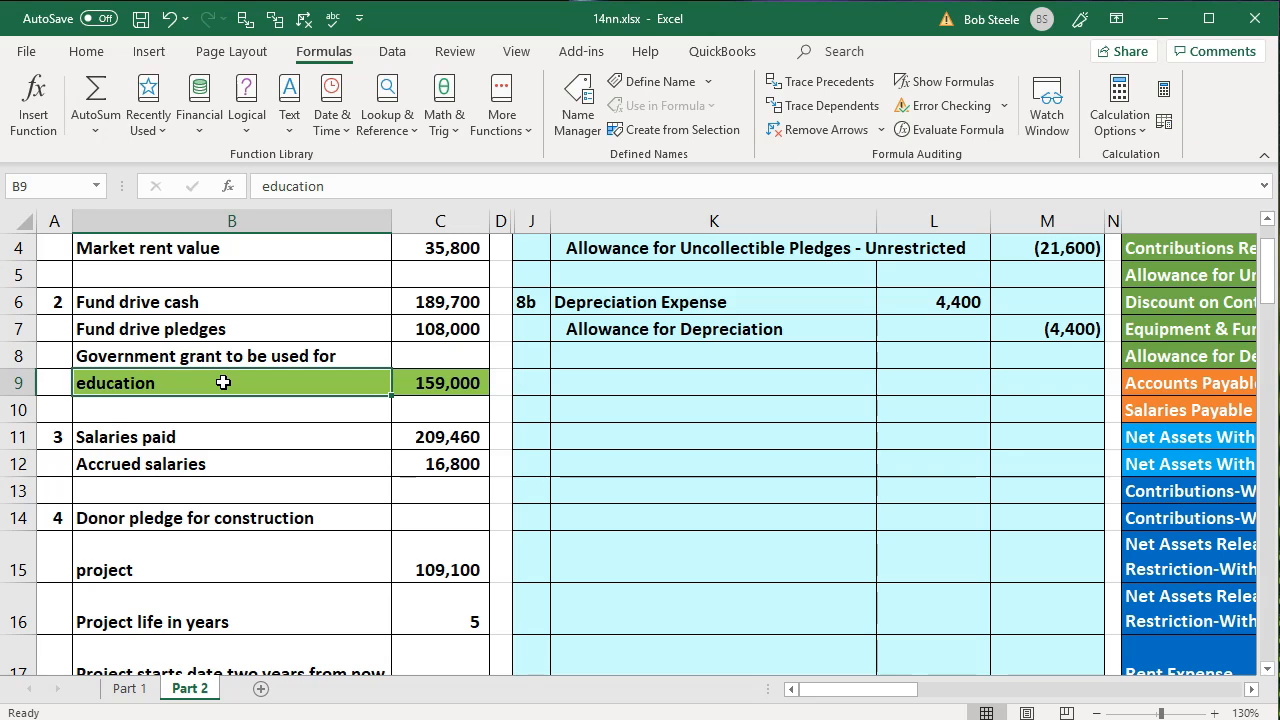
pyautogui.click(689, 466)
pyautogui.press('Right')
pyautogui.press('Right')
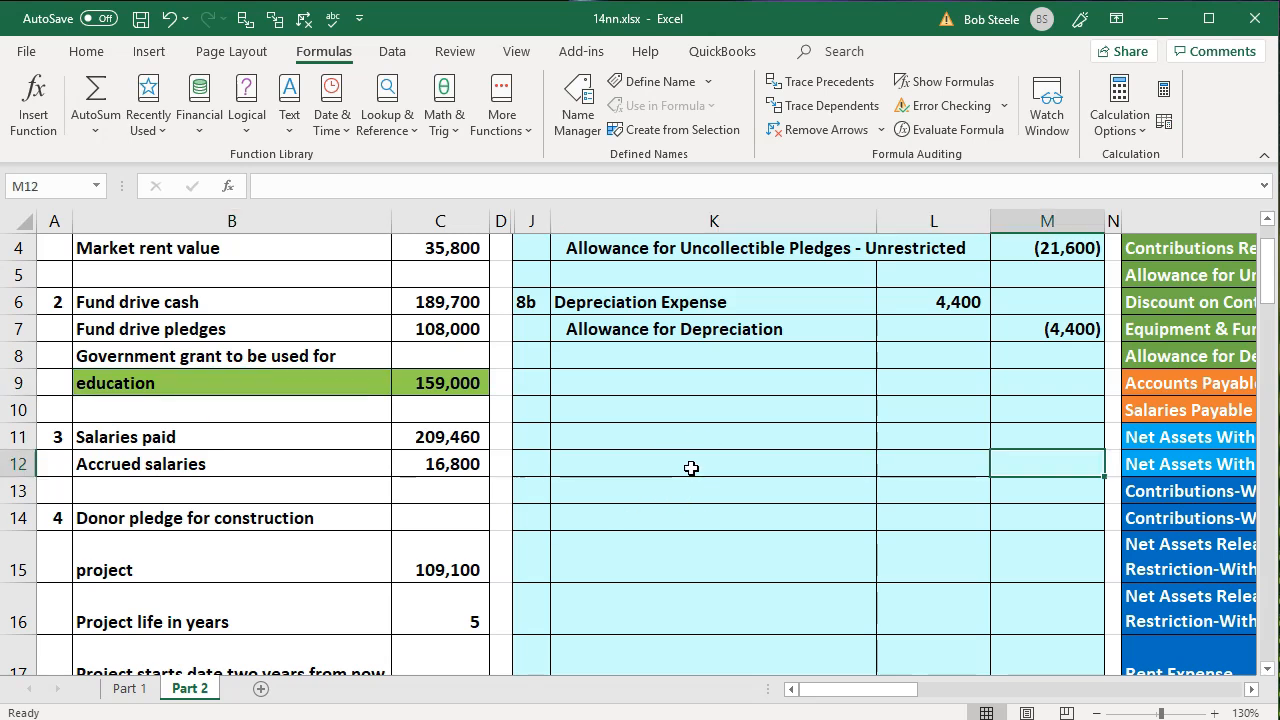
pyautogui.press('Right')
pyautogui.press('Right')
pyautogui.press('Right')
pyautogui.press('Right')
pyautogui.press('Right')
pyautogui.press('Right')
pyautogui.press('Right')
pyautogui.press('Right')
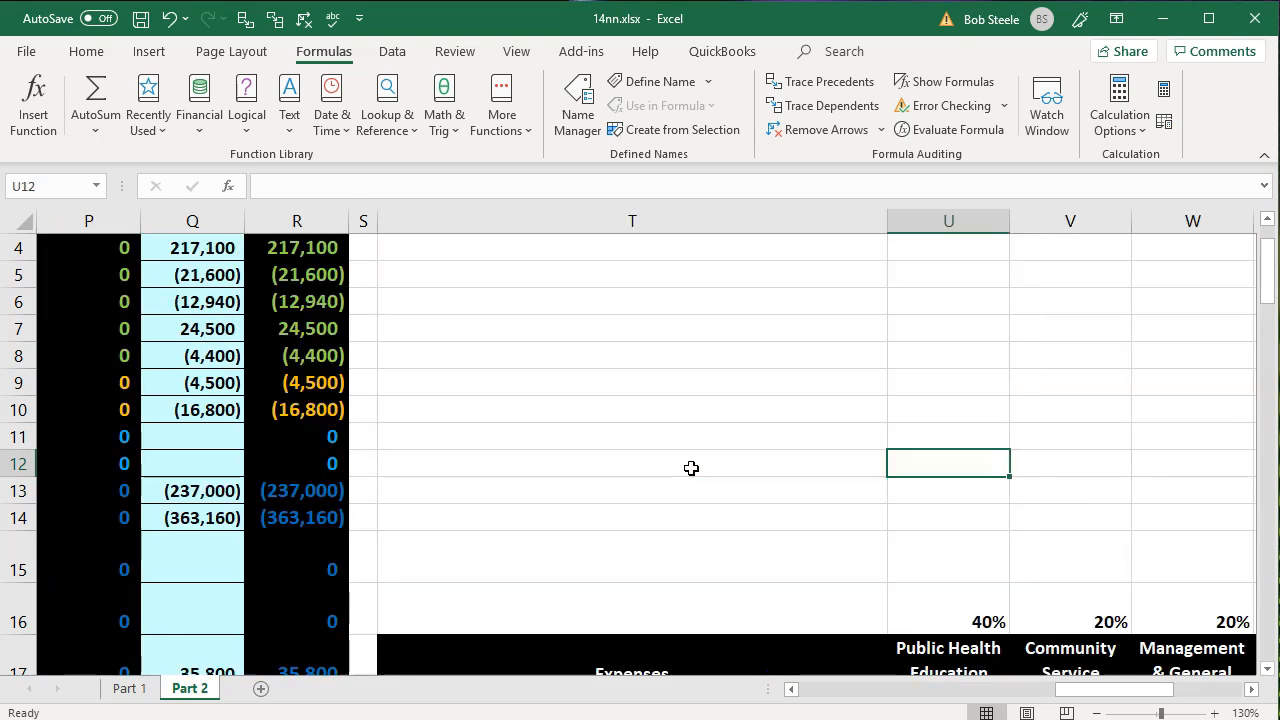
pyautogui.scroll(-4, 691, 468)
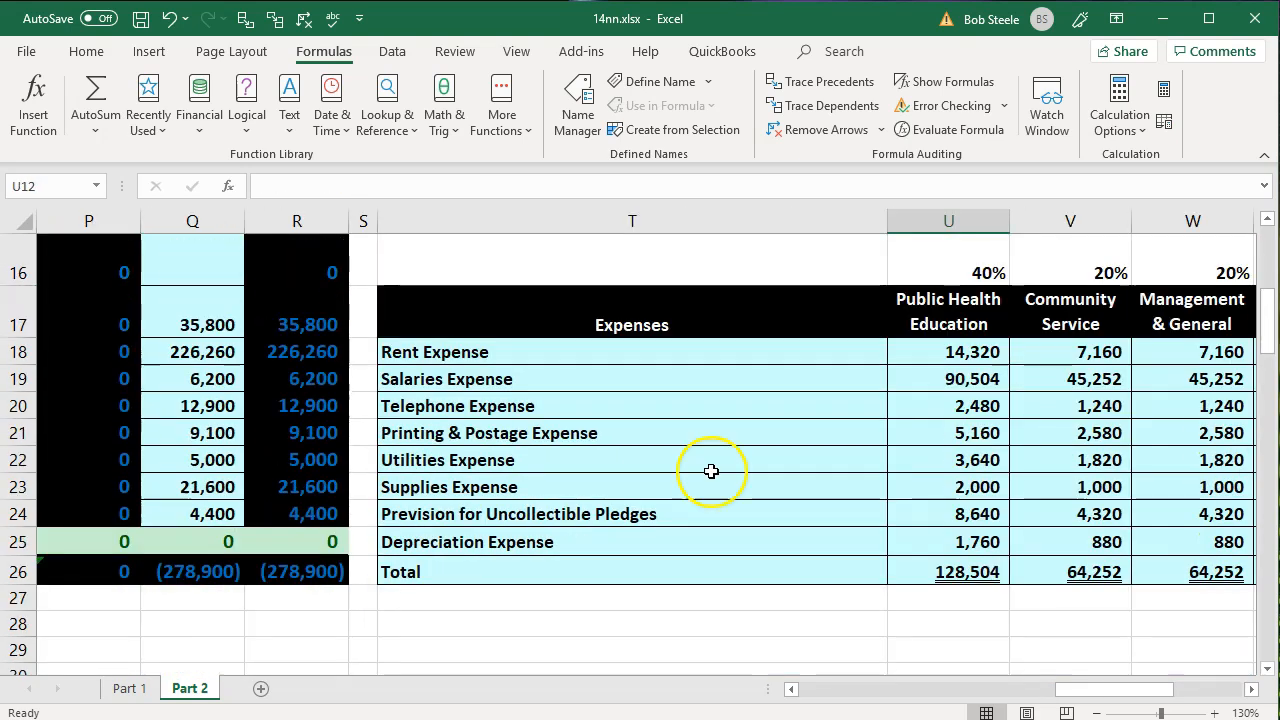
pyautogui.click(925, 578)
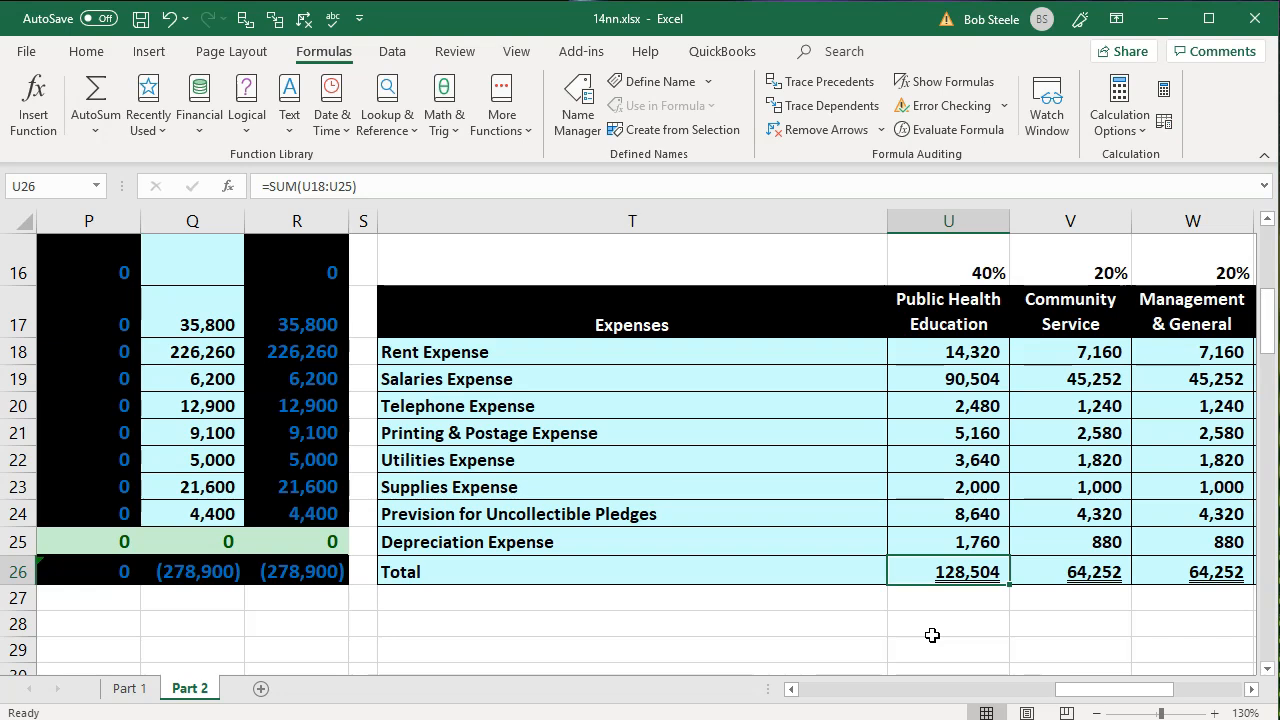
# - Examine the two net assets released accounts, without and with donor restrictions, in O51:O52 of the lower trial balance
pyautogui.press('Left')
pyautogui.press('Left')
pyautogui.press('Left')
pyautogui.press('Left')
pyautogui.press('Left')
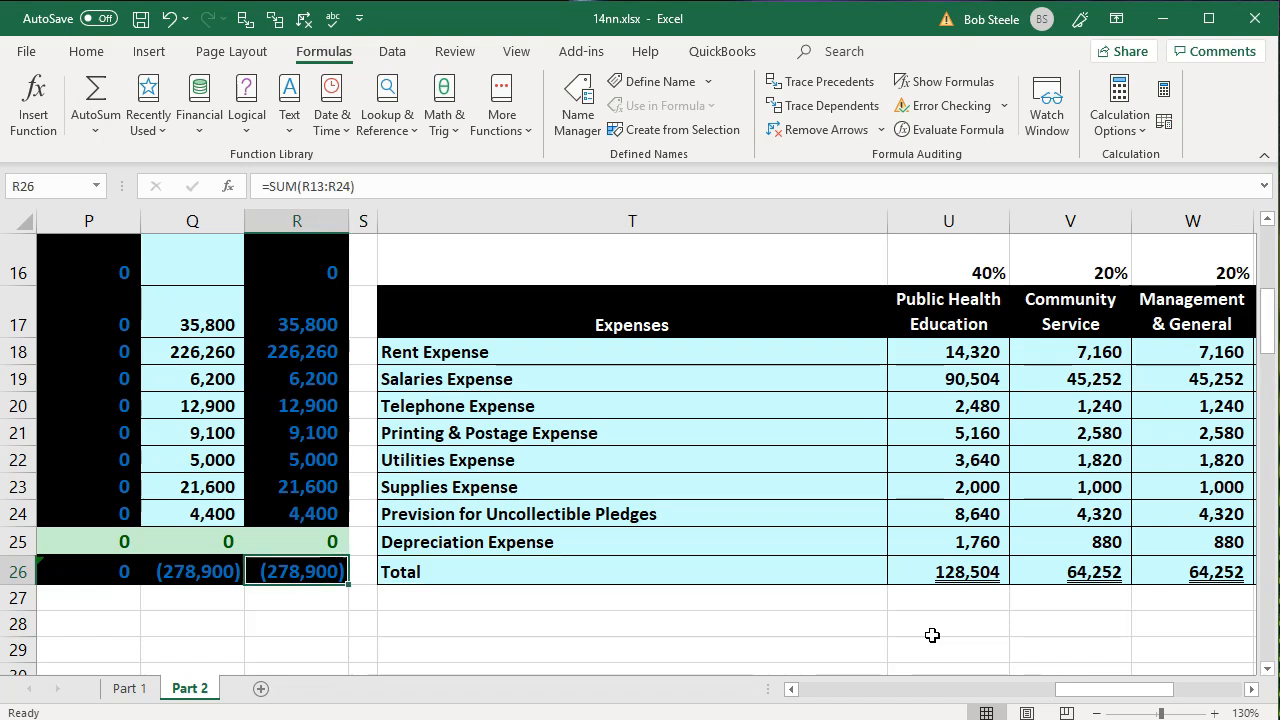
pyautogui.press('Left')
pyautogui.press('Left')
pyautogui.press('Left')
pyautogui.press('Left')
pyautogui.press('Left')
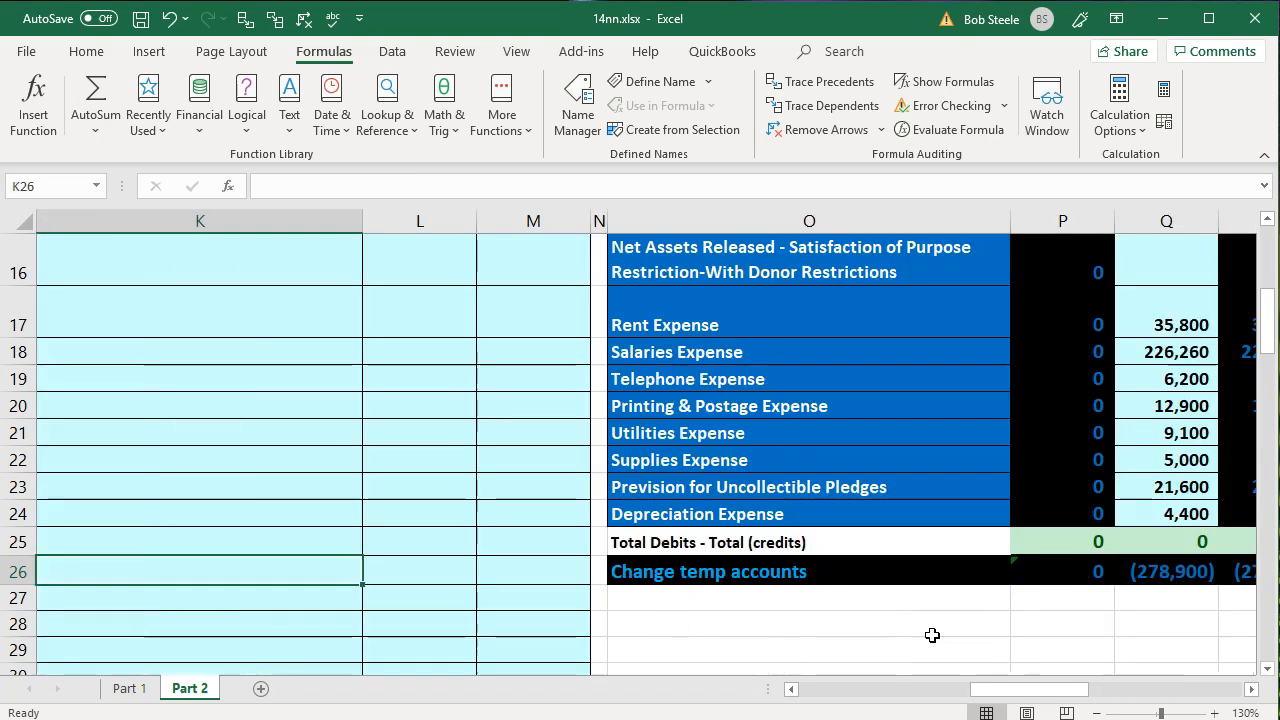
pyautogui.click(91, 463)
pyautogui.scroll(-7, 94, 463)
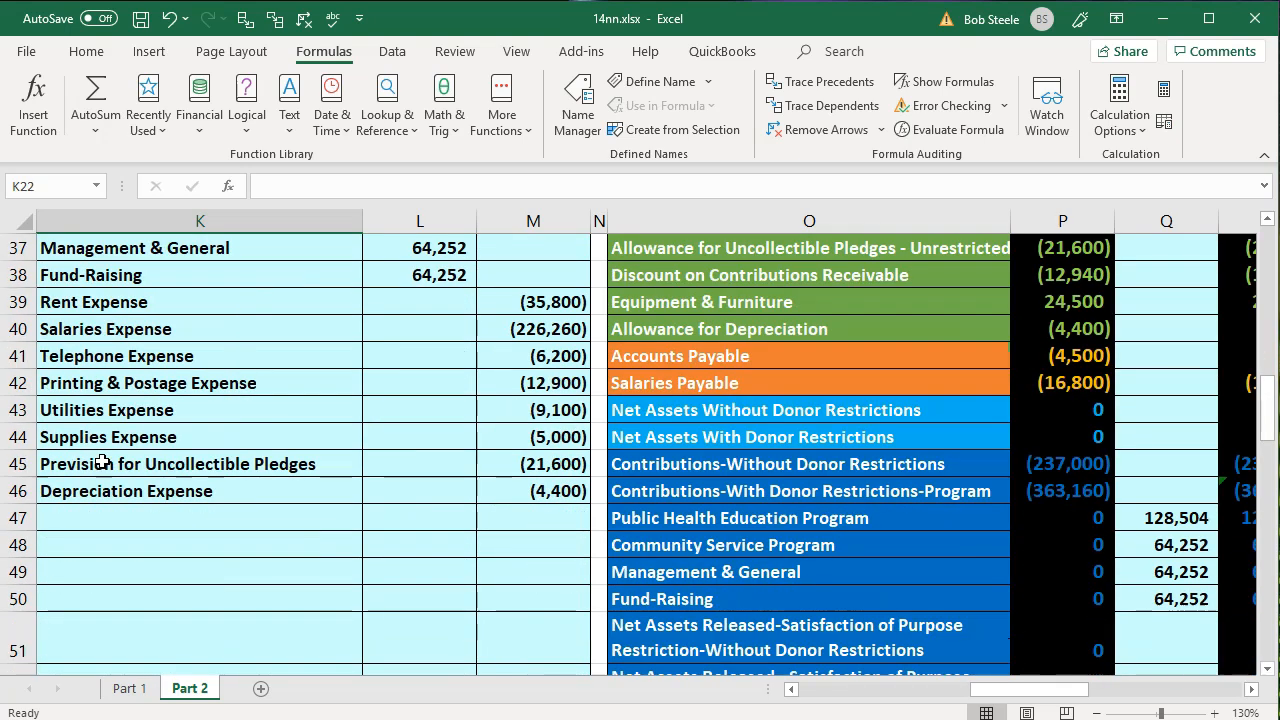
pyautogui.scroll(-2, 103, 463)
pyautogui.click(653, 485)
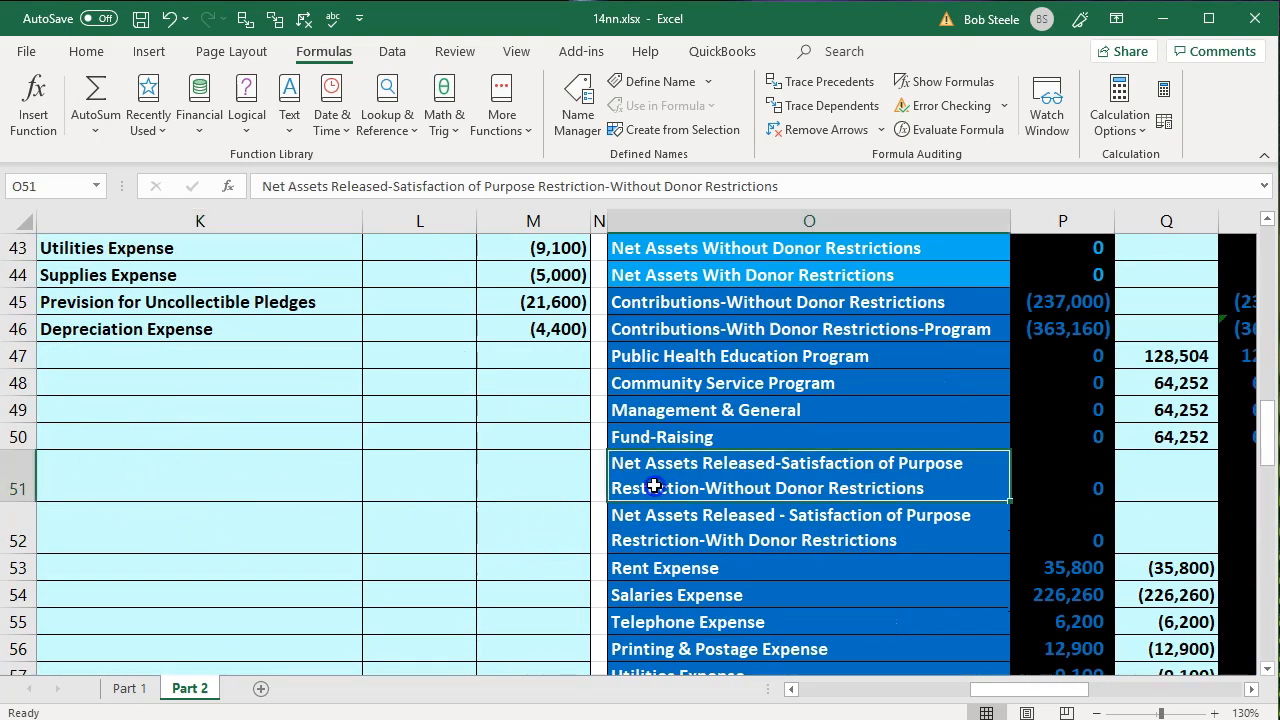
pyautogui.press('Down')
pyautogui.press('Up')
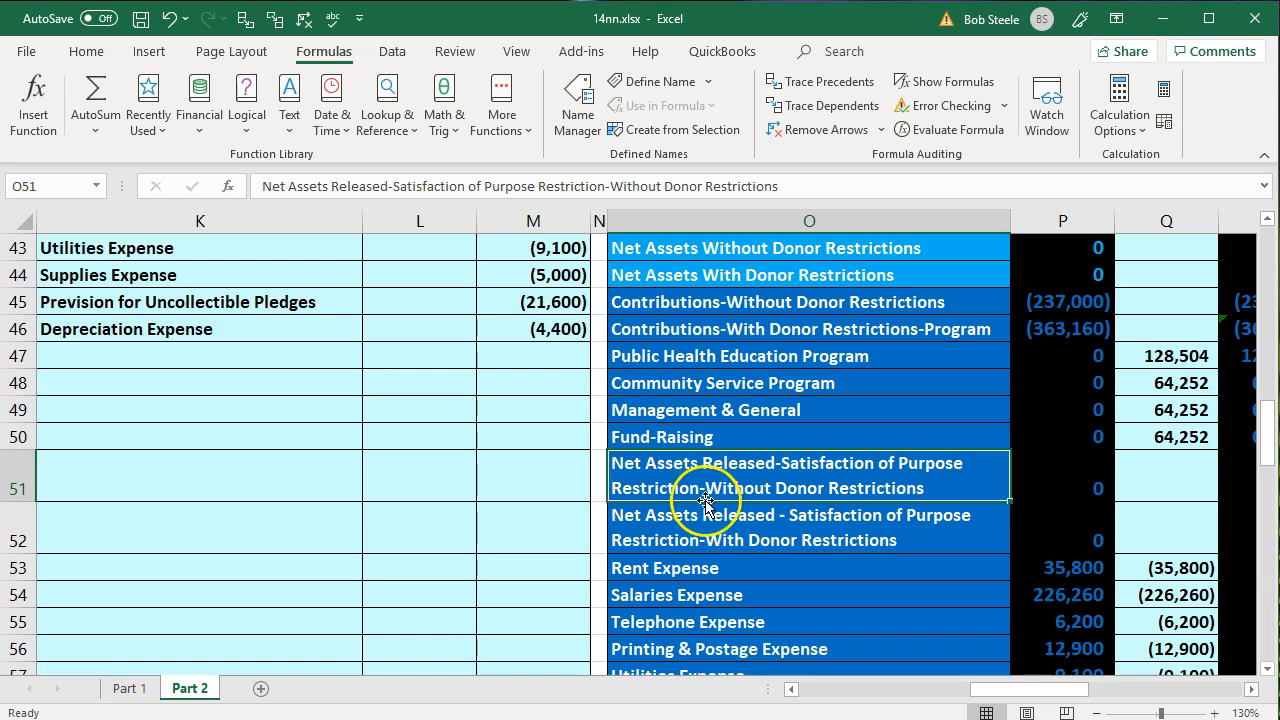
# - Enter 10 in J48 as the number of the new journal entry below the depreciation expense line
pyautogui.click(91, 408)
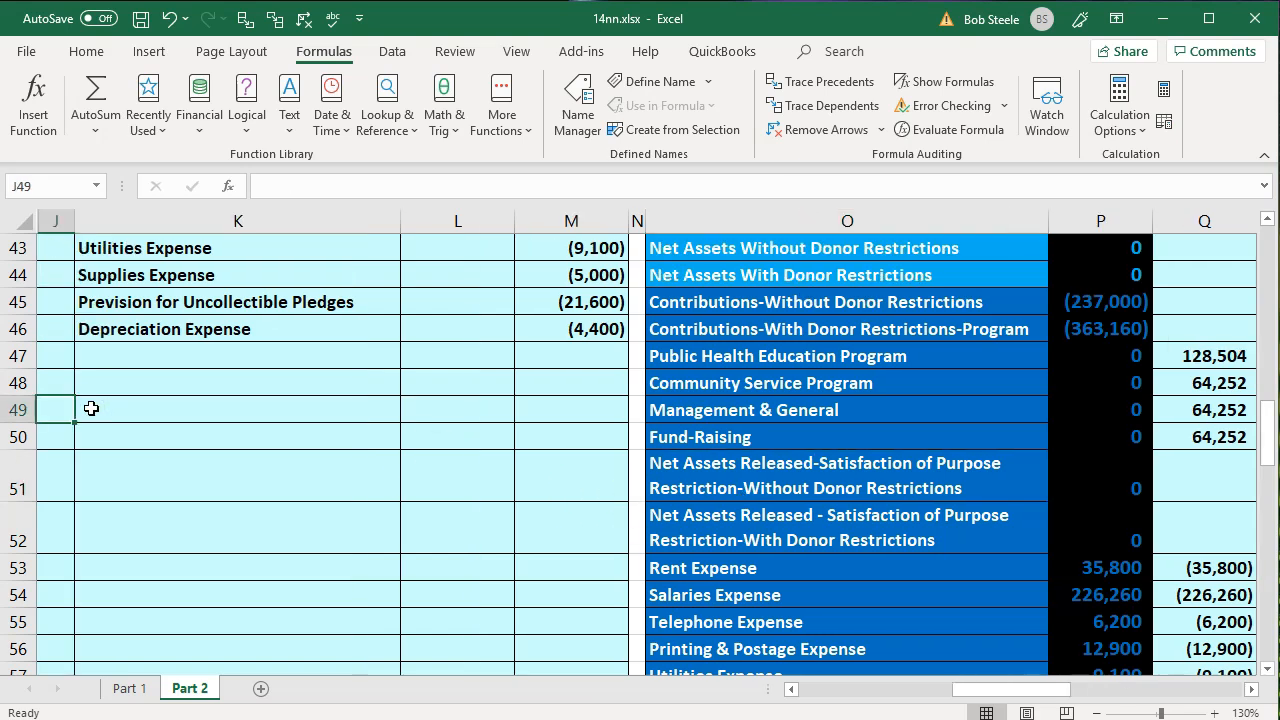
pyautogui.press('Left')
pyautogui.press('Up')
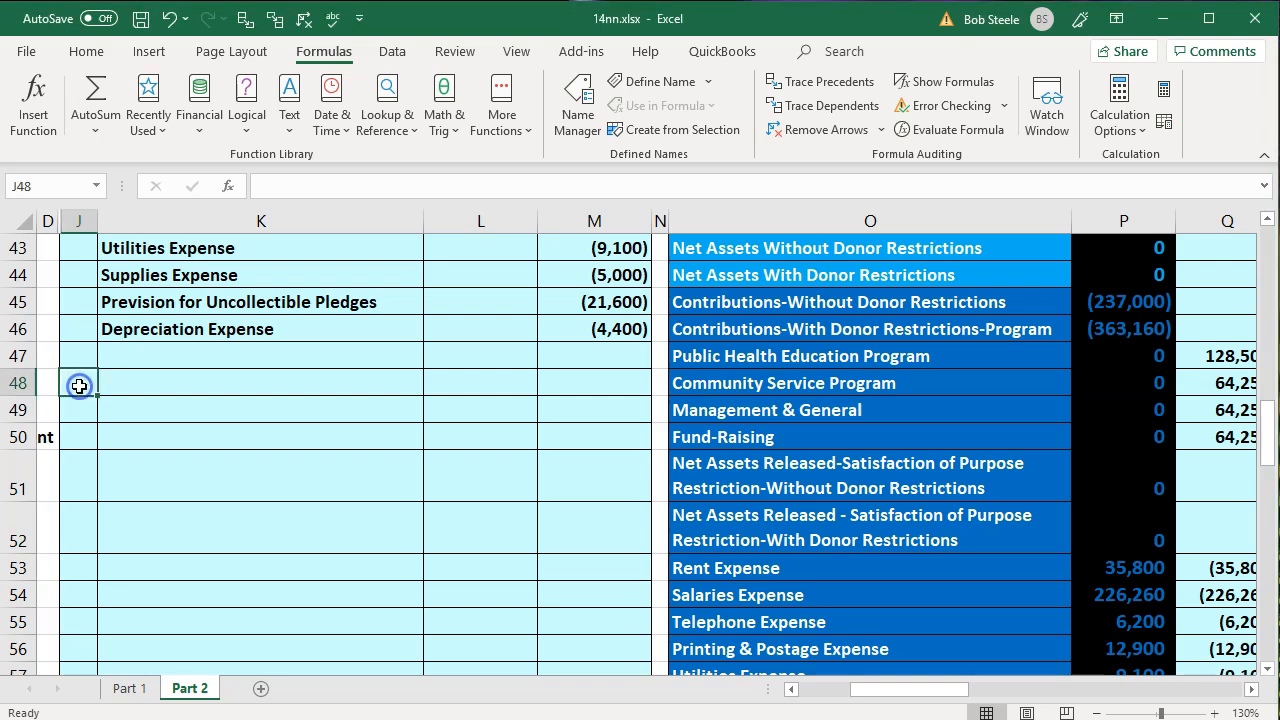
pyautogui.write('10')
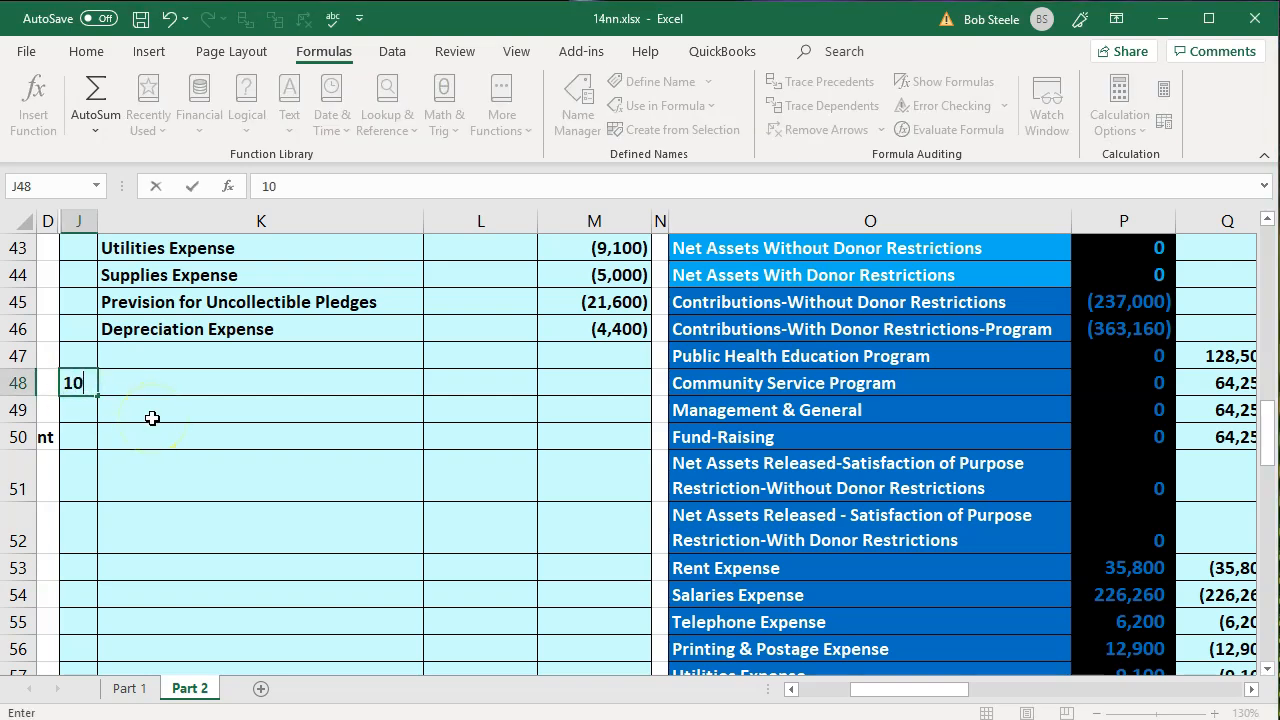
pyautogui.press('Tab')
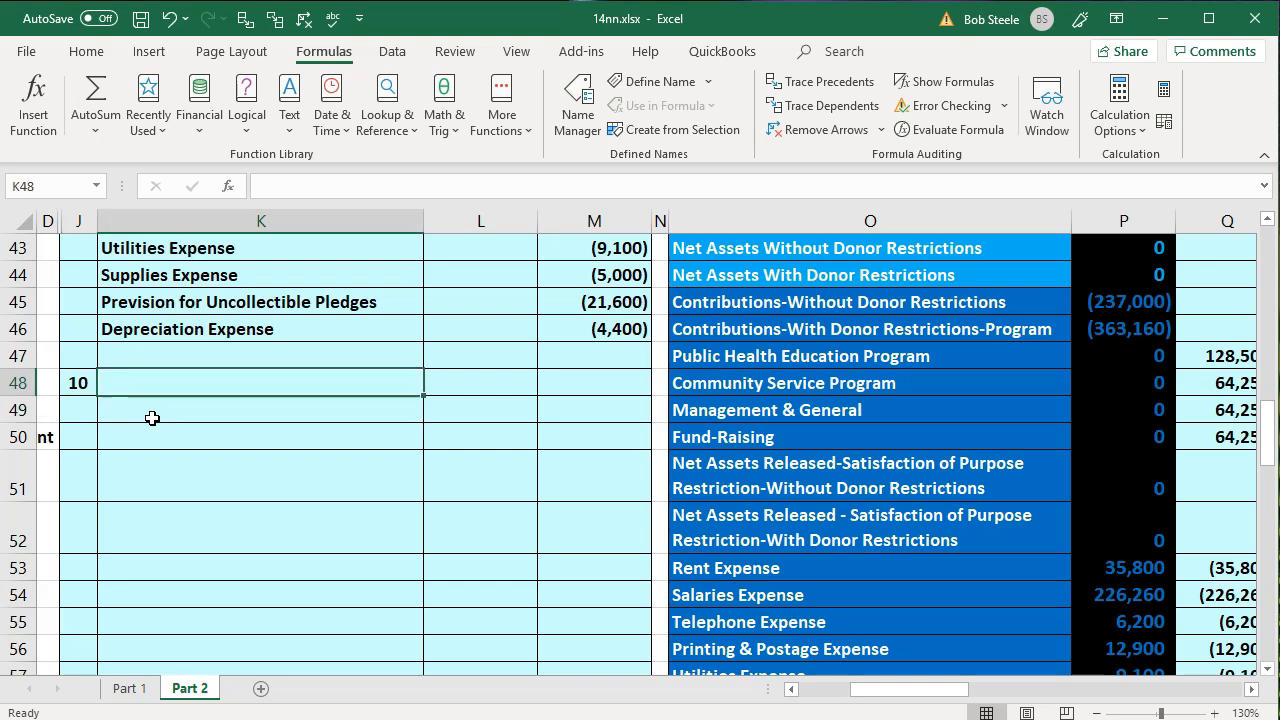
# - Link K48 to the Net Assets Released account with donor restrictions using =O52, as the debit account
pyautogui.write('=')
pyautogui.press('Right')
pyautogui.press('Right')
pyautogui.press('Right')
pyautogui.press('Right')
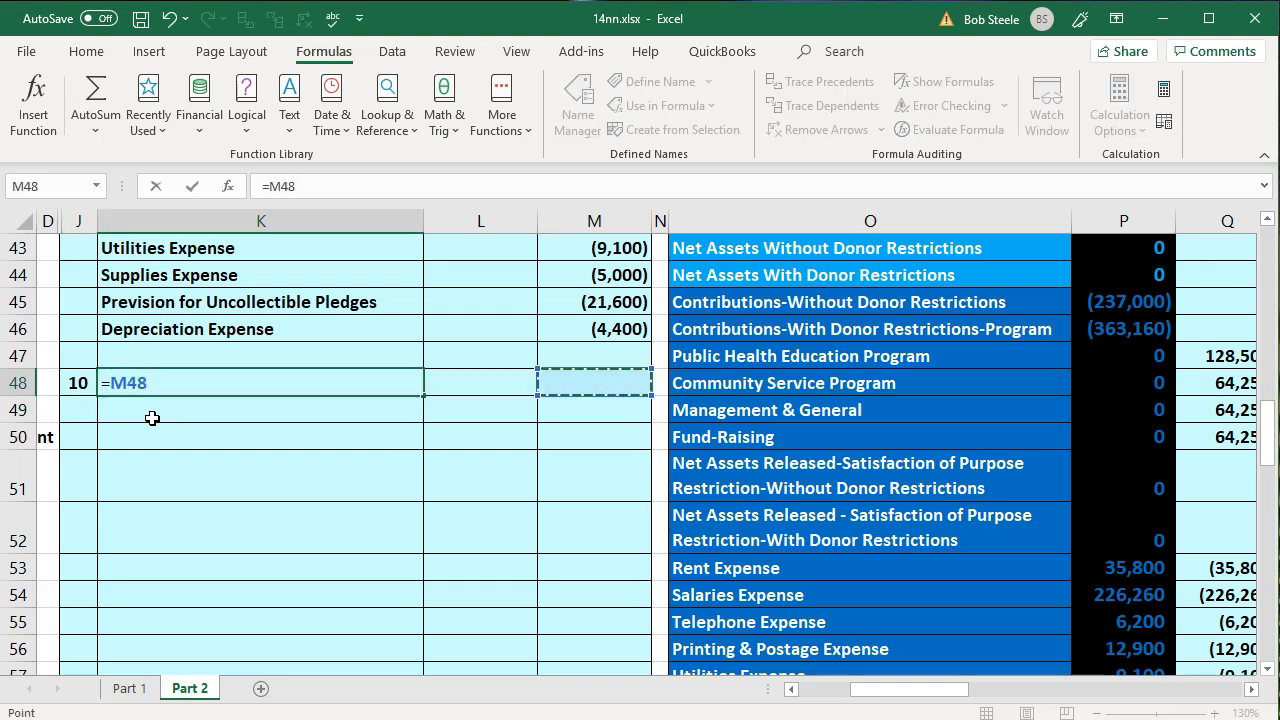
pyautogui.press('Down')
pyautogui.press('Down')
pyautogui.press('Down')
pyautogui.press('Down')
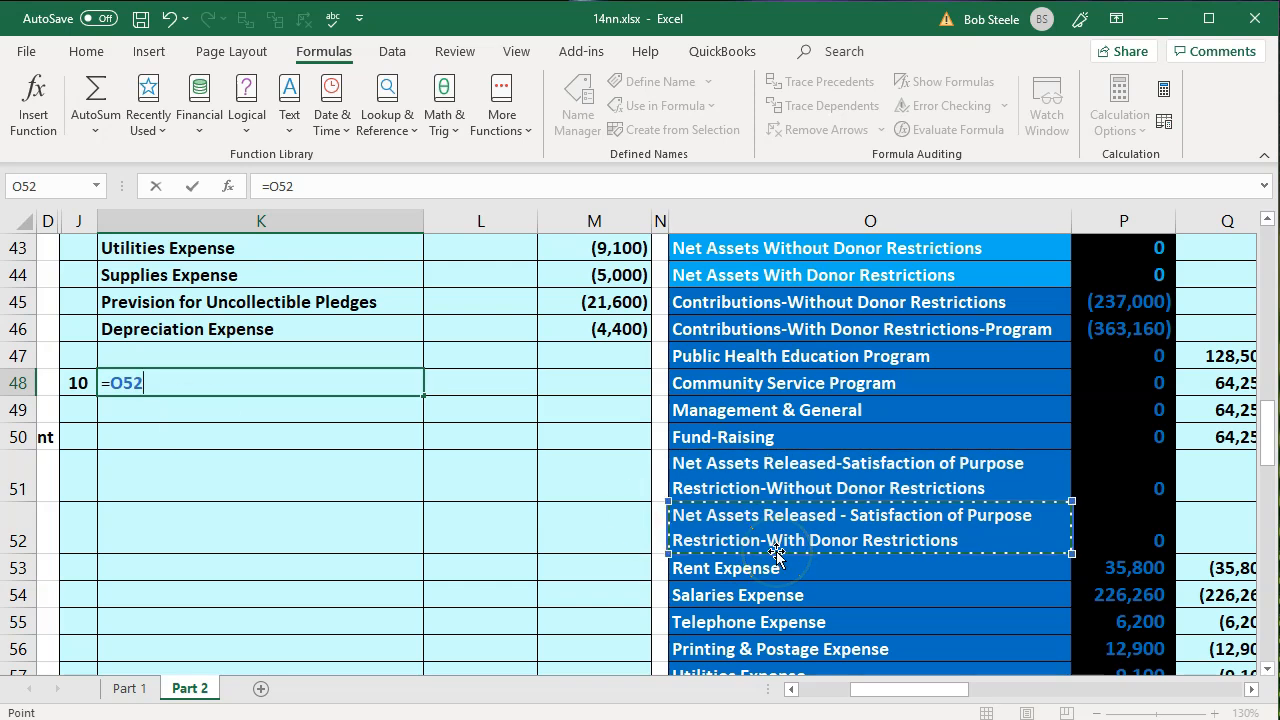
pyautogui.press('Return')
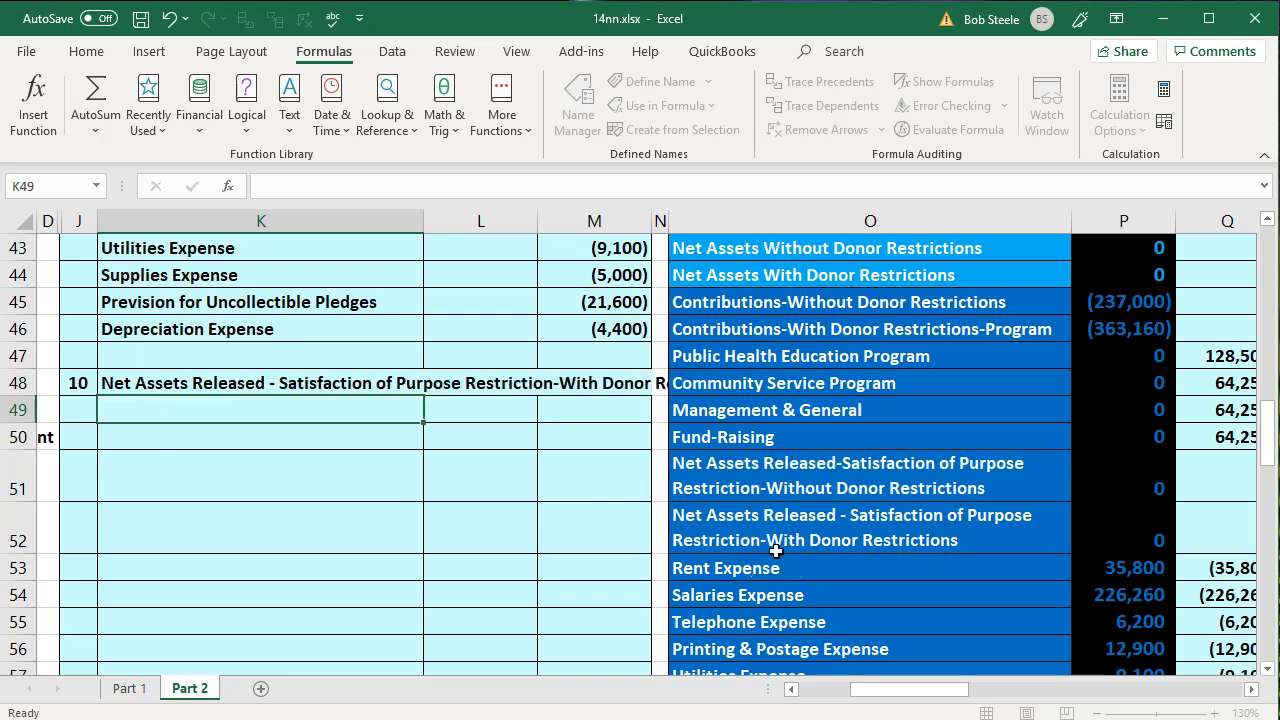
# - Link K49 to the Net Assets Released account without donor restrictions using =O51, as the credit account
pyautogui.write('=')
pyautogui.press('Right')
pyautogui.press('Right')
pyautogui.press('Right')
pyautogui.press('Down')
pyautogui.press('Right')
pyautogui.press('Down')
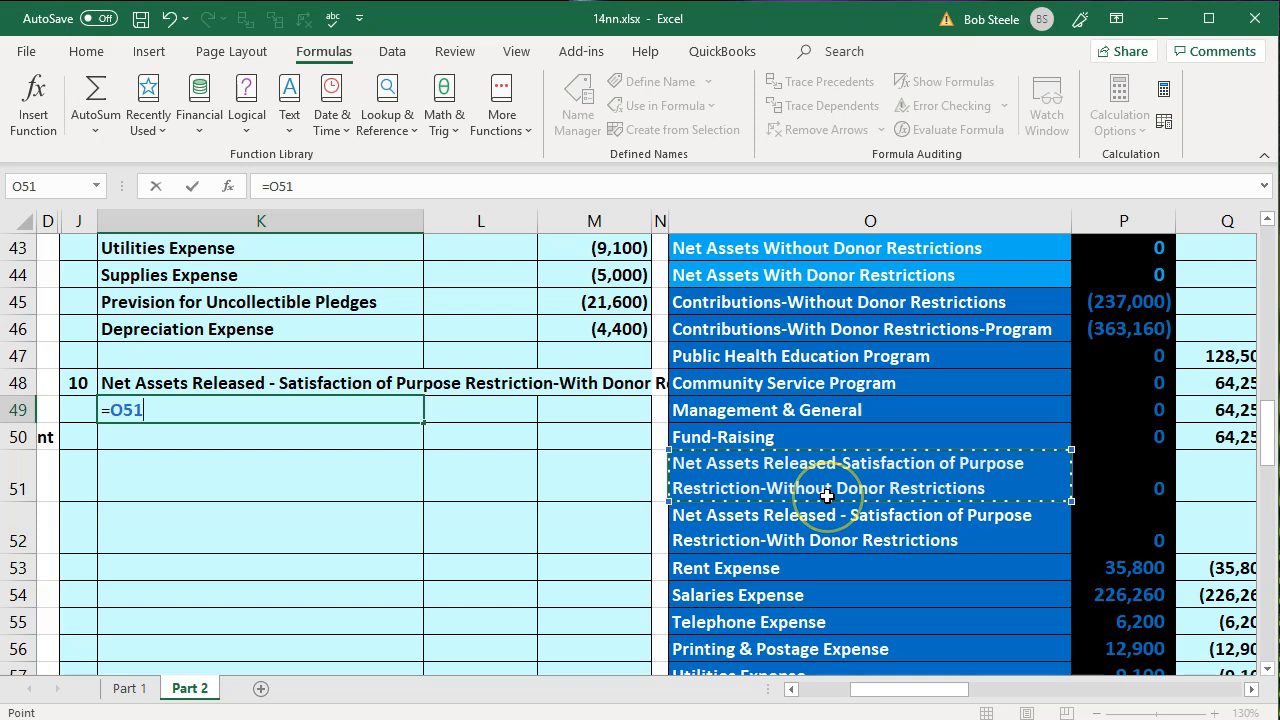
pyautogui.press('Return')
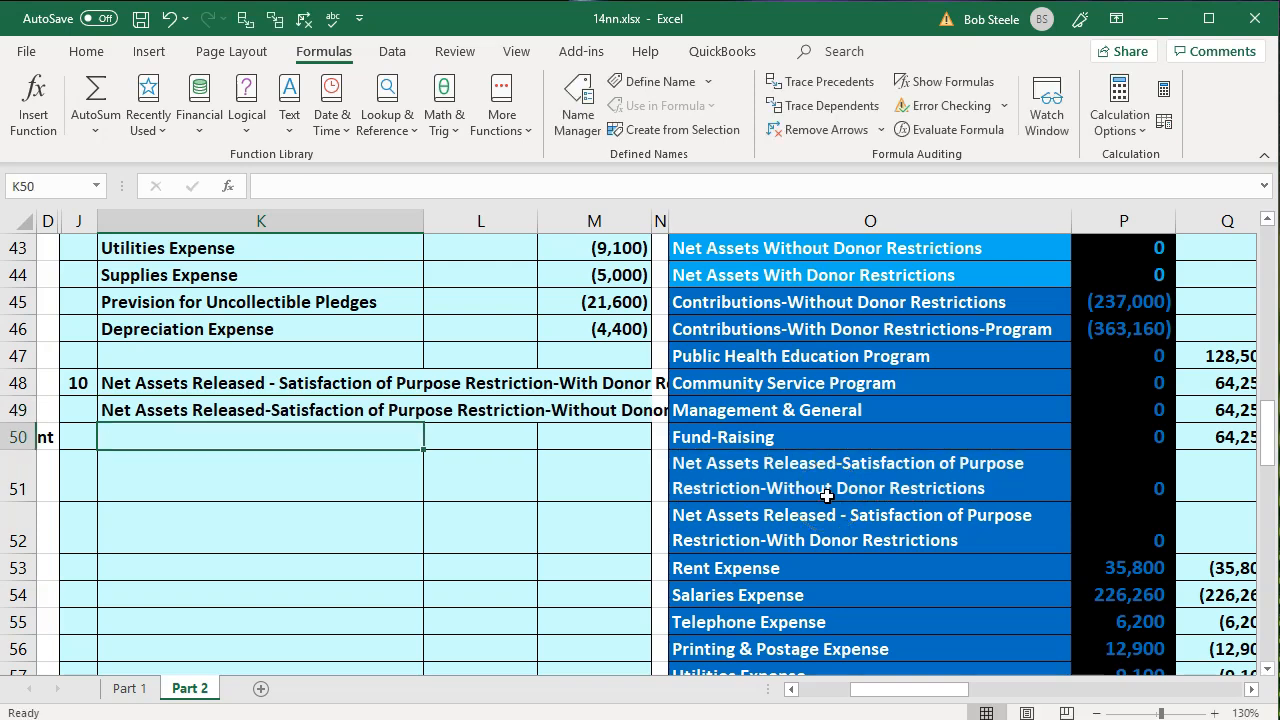
# - Enter the debit amount of entry 10 in L48 as =U26, the Public Health Education total from the expense table
pyautogui.click(495, 382)
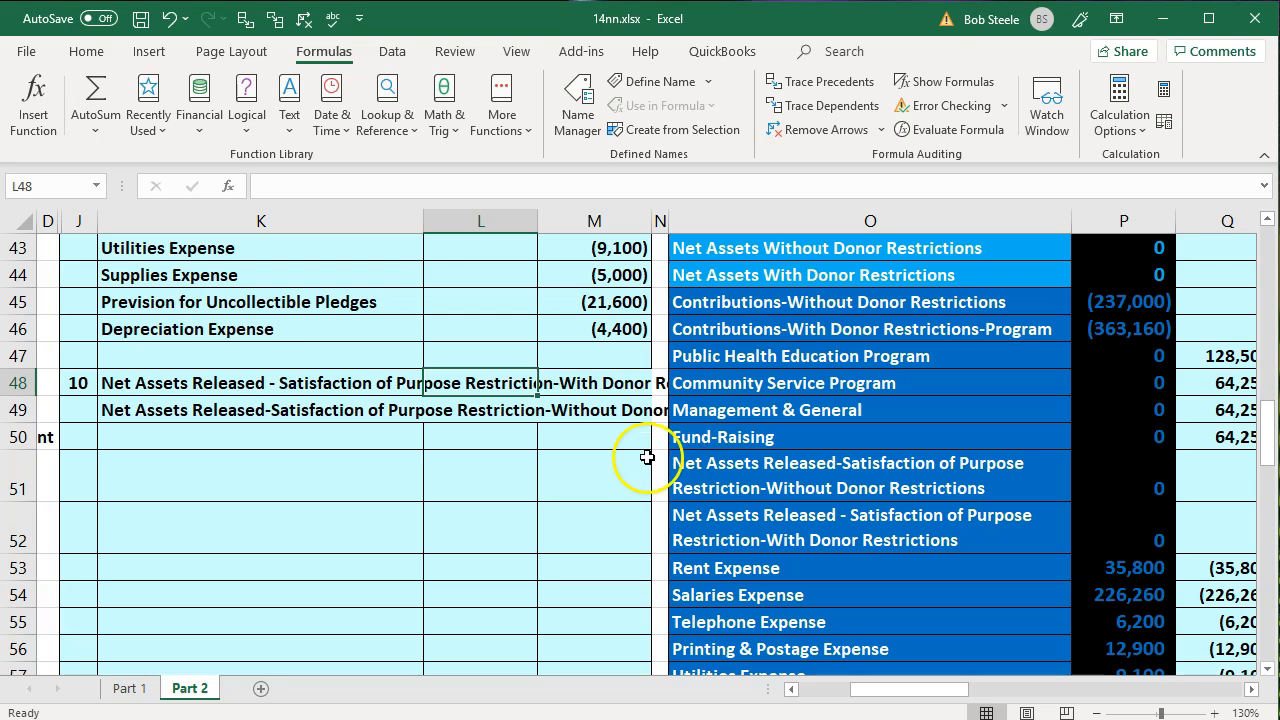
pyautogui.click(454, 379)
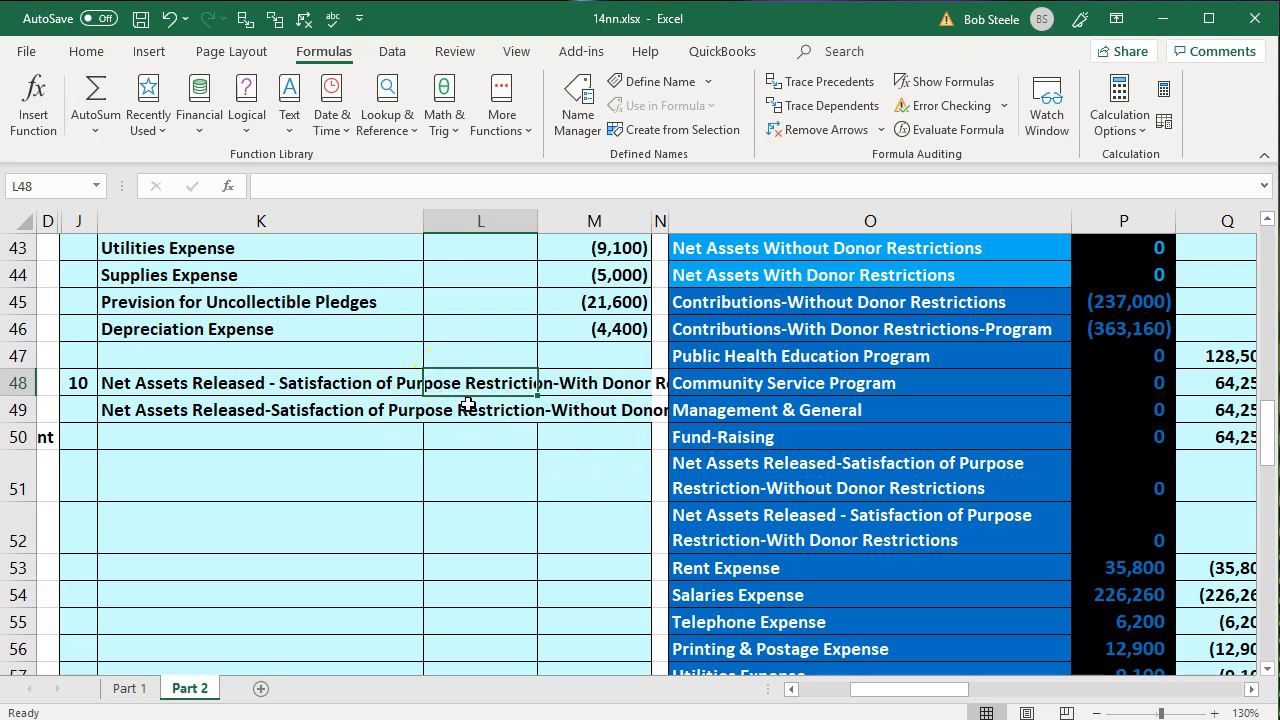
pyautogui.write('=')
pyautogui.press('Right')
pyautogui.press('Right')
pyautogui.press('Right')
pyautogui.press('Right')
pyautogui.press('Right')
pyautogui.press('Right')
pyautogui.press('Up')
pyautogui.press('Up')
pyautogui.press('Up')
pyautogui.press('Up')
pyautogui.press('Up')
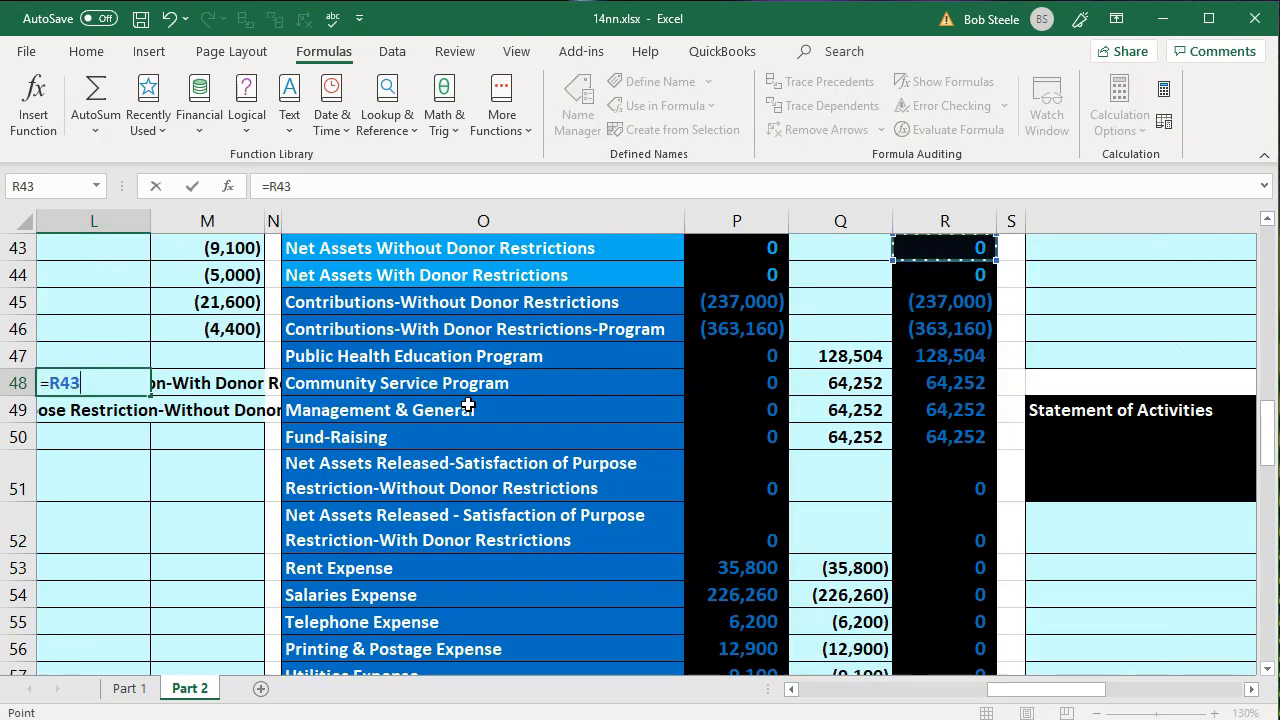
pyautogui.press('Up')
pyautogui.press('Up')
pyautogui.press('Up')
pyautogui.press('Up')
pyautogui.press('Up')
pyautogui.press('Up')
pyautogui.press('Up')
pyautogui.press('Up')
pyautogui.press('Up')
pyautogui.press('Up')
pyautogui.press('Up')
pyautogui.press('Up')
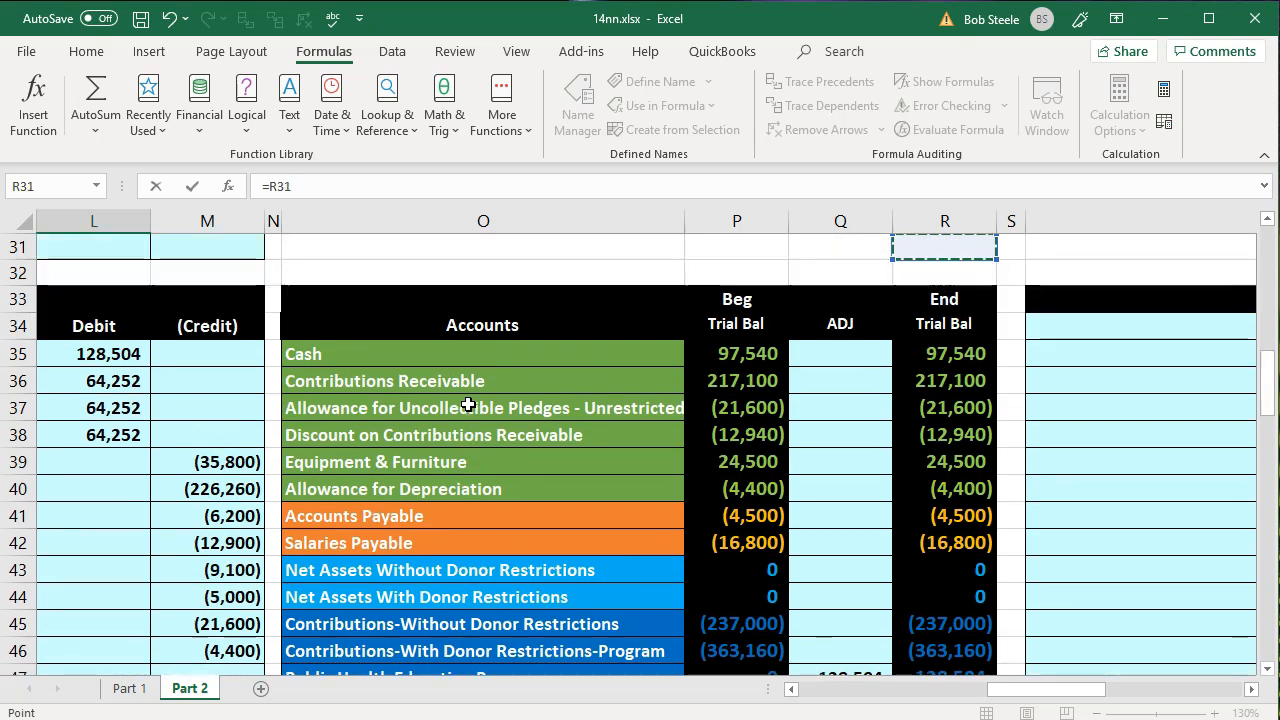
pyautogui.press('Right')
pyautogui.press('Up')
pyautogui.press('Up')
pyautogui.press('Right')
pyautogui.press('Right')
pyautogui.press('Up')
pyautogui.press('Up')
pyautogui.press('Up')
pyautogui.press('Up')
pyautogui.press('Up')
pyautogui.press('Up')
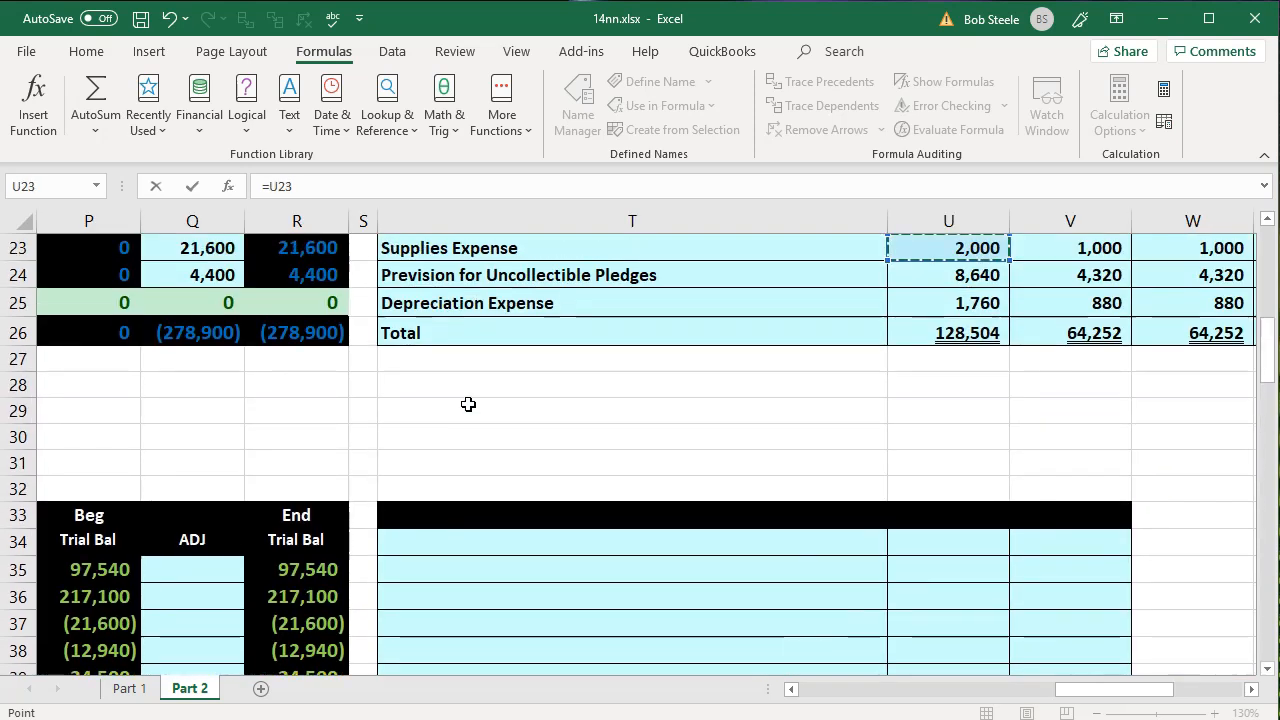
pyautogui.press('Up')
pyautogui.press('Up')
pyautogui.press('Up')
pyautogui.press('Up')
pyautogui.press('Up')
pyautogui.press('Up')
pyautogui.press('Up')
pyautogui.press('Down')
pyautogui.press('Down')
pyautogui.press('Down')
pyautogui.press('Down')
pyautogui.press('Down')
pyautogui.press('Down')
pyautogui.press('Down')
pyautogui.press('Down')
pyautogui.press('Down')
pyautogui.press('Down')
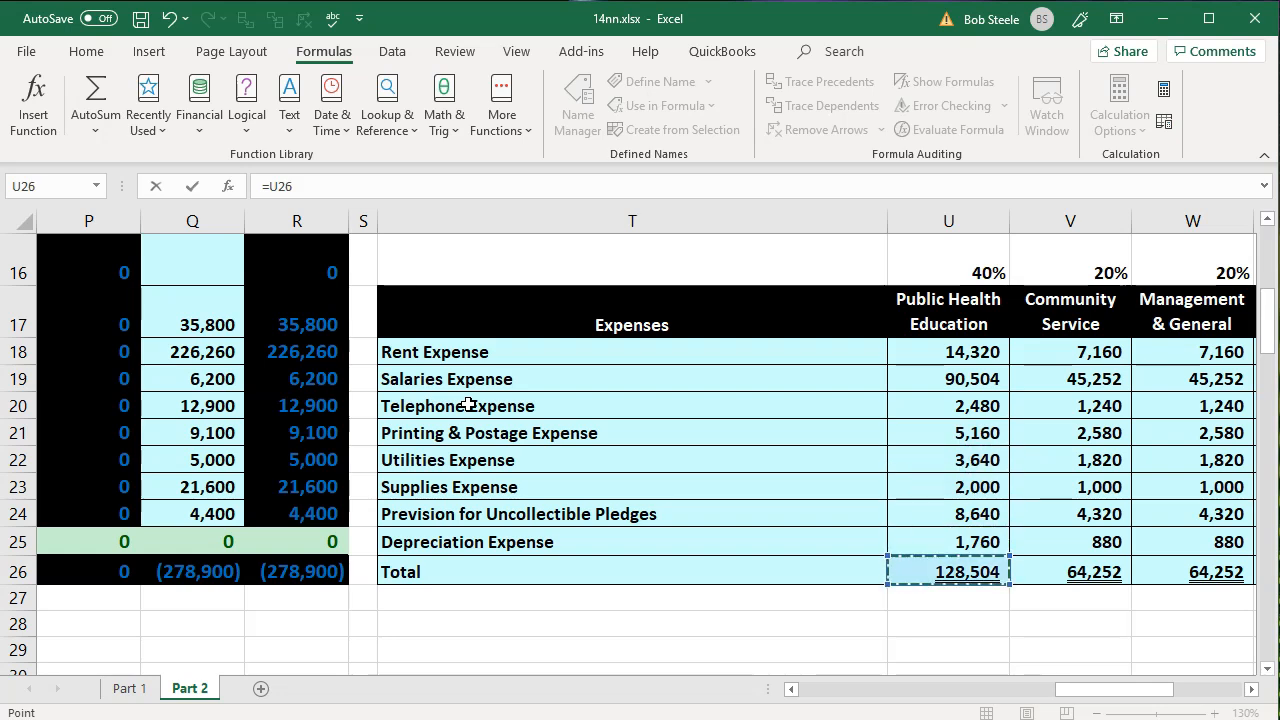
pyautogui.press('Return')
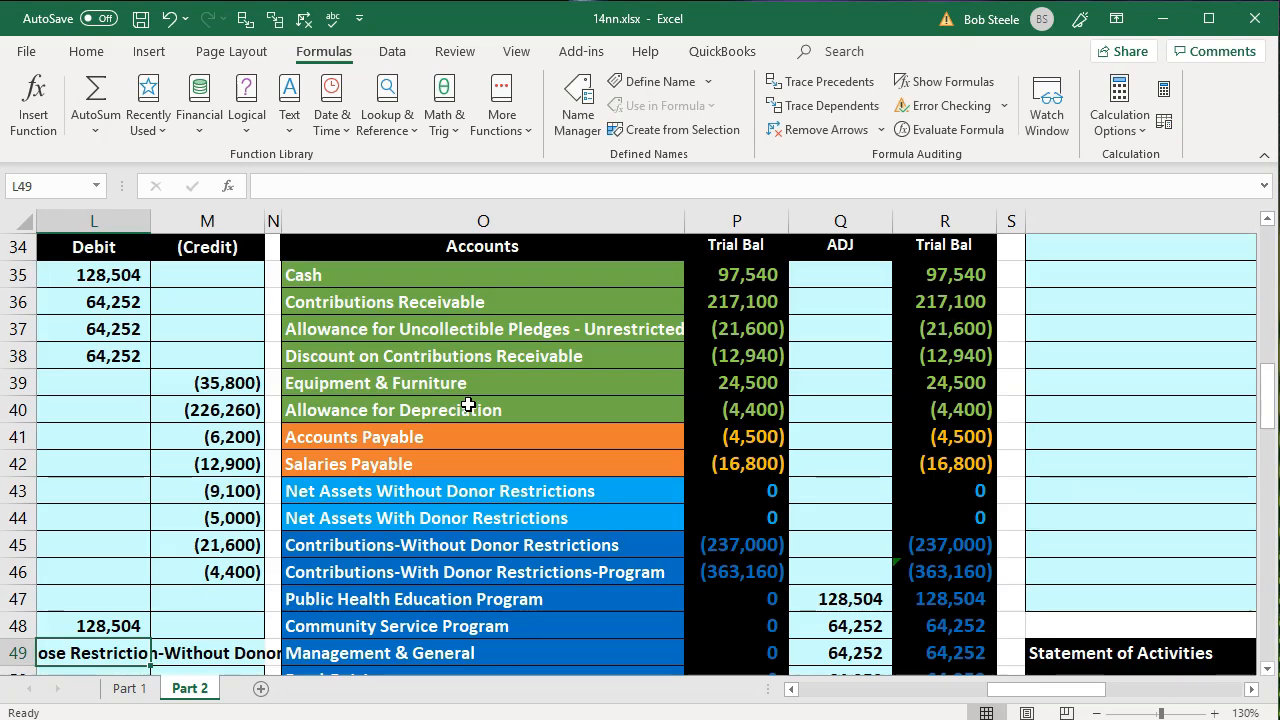
# - Enter the credit amount of entry 10 in M49 as -L48, the negative of the debit
pyautogui.press('Down')
pyautogui.press('Down')
pyautogui.press('Left')
pyautogui.press('Left')
pyautogui.press('Right')
pyautogui.press('Right')
pyautogui.press('Right')
pyautogui.press('Up')
pyautogui.press('Up')
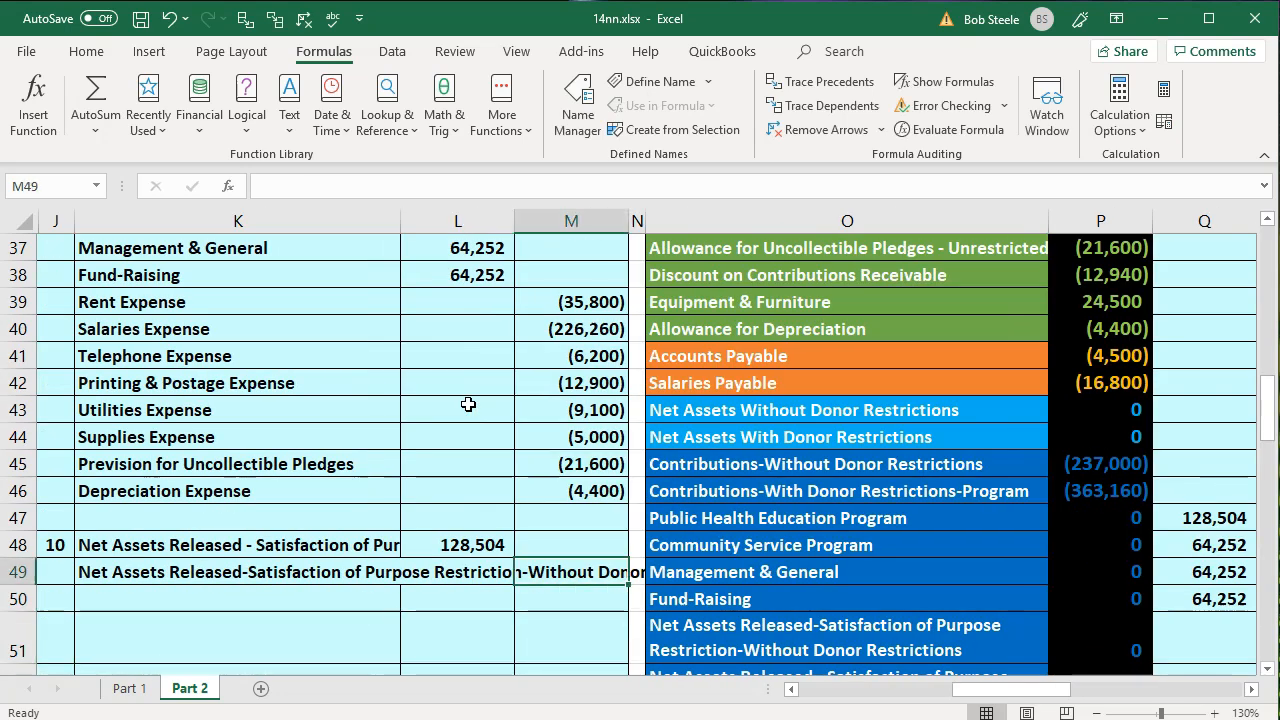
pyautogui.write('-')
pyautogui.press('Left')
pyautogui.press('Up')
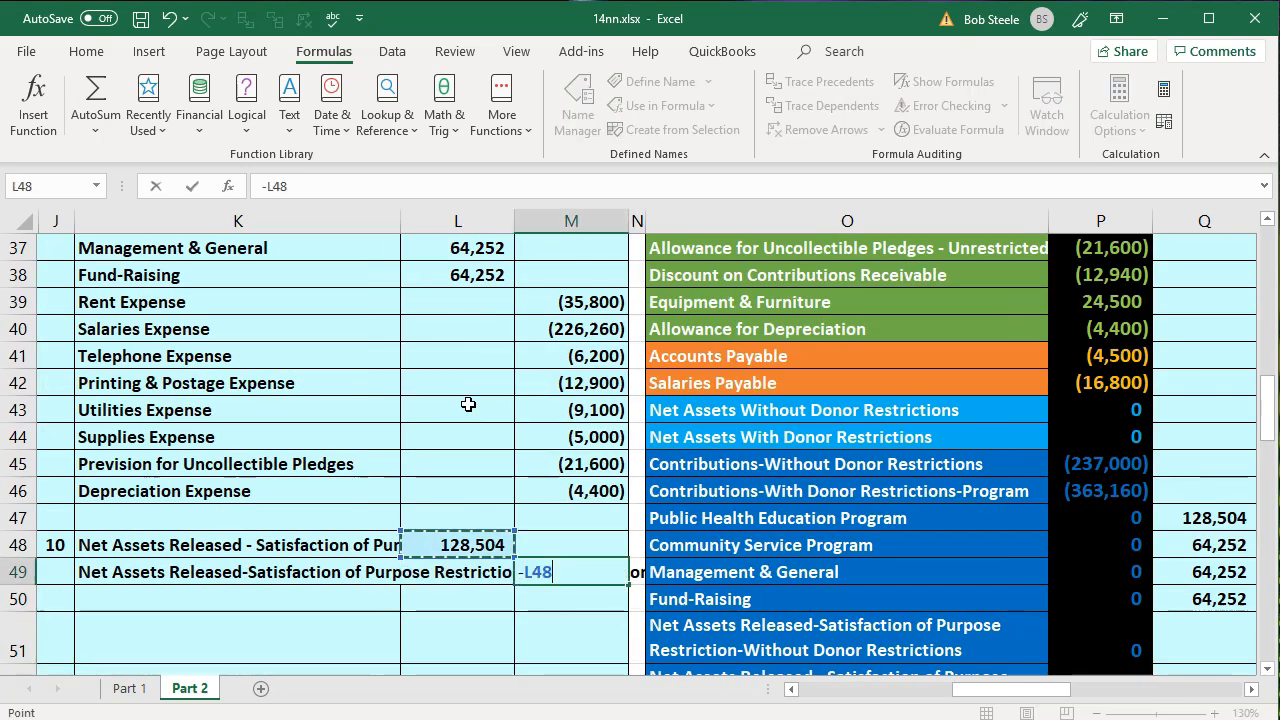
pyautogui.press('Return')
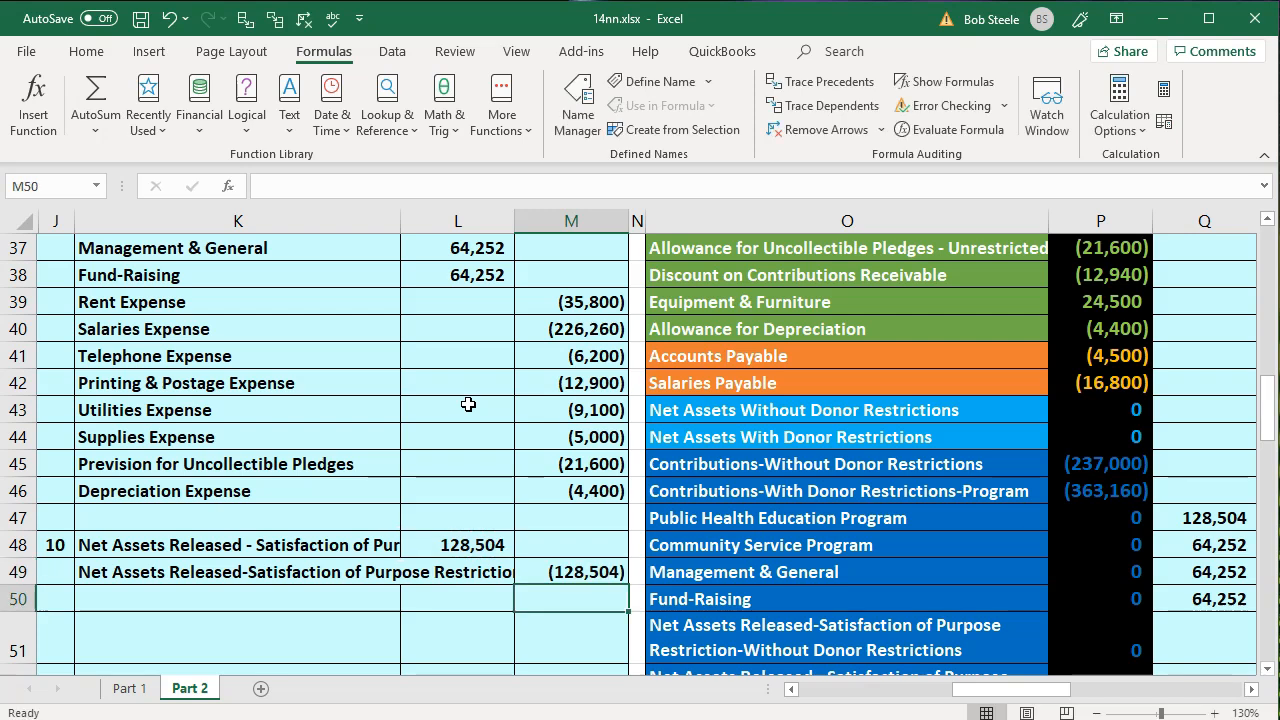
# - Post entry 10's debit to the With Donor Restrictions released account in Q52 by linking it to the debit amount in L48
pyautogui.scroll(-1, 468, 404)
pyautogui.click(372, 464)
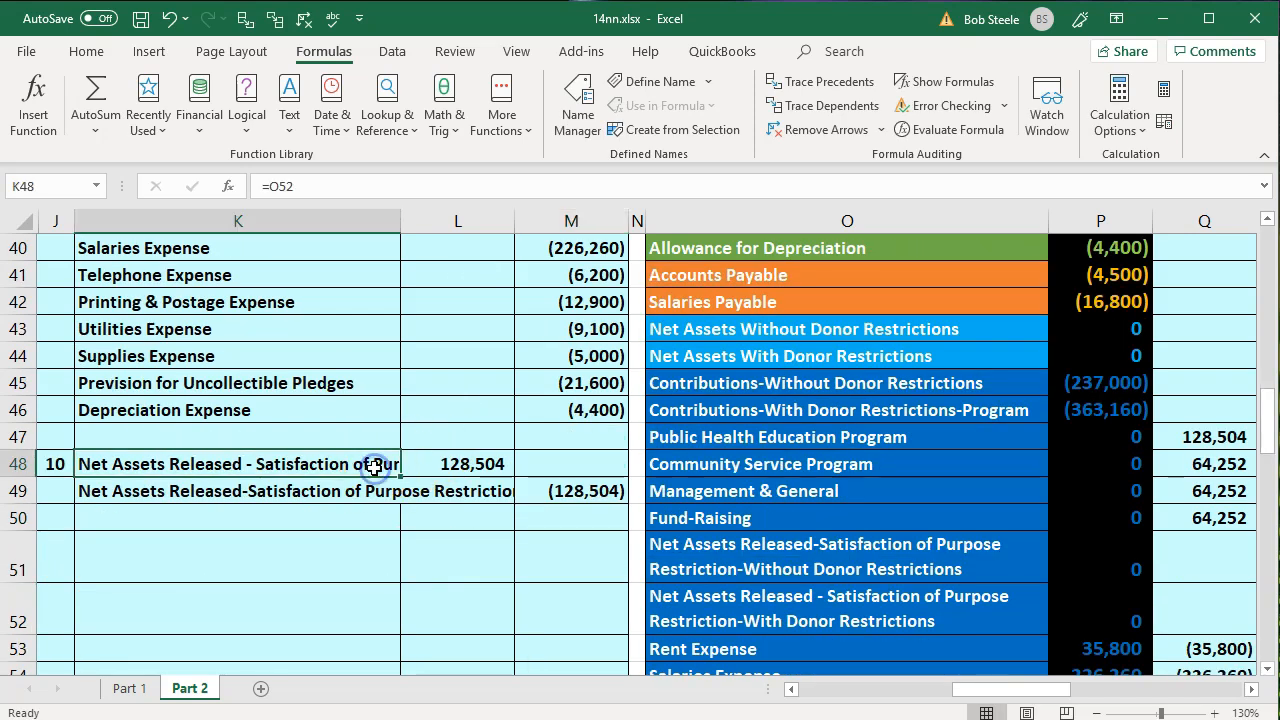
pyautogui.press('Down')
pyautogui.press('Down')
pyautogui.press('Down')
pyautogui.press('Down')
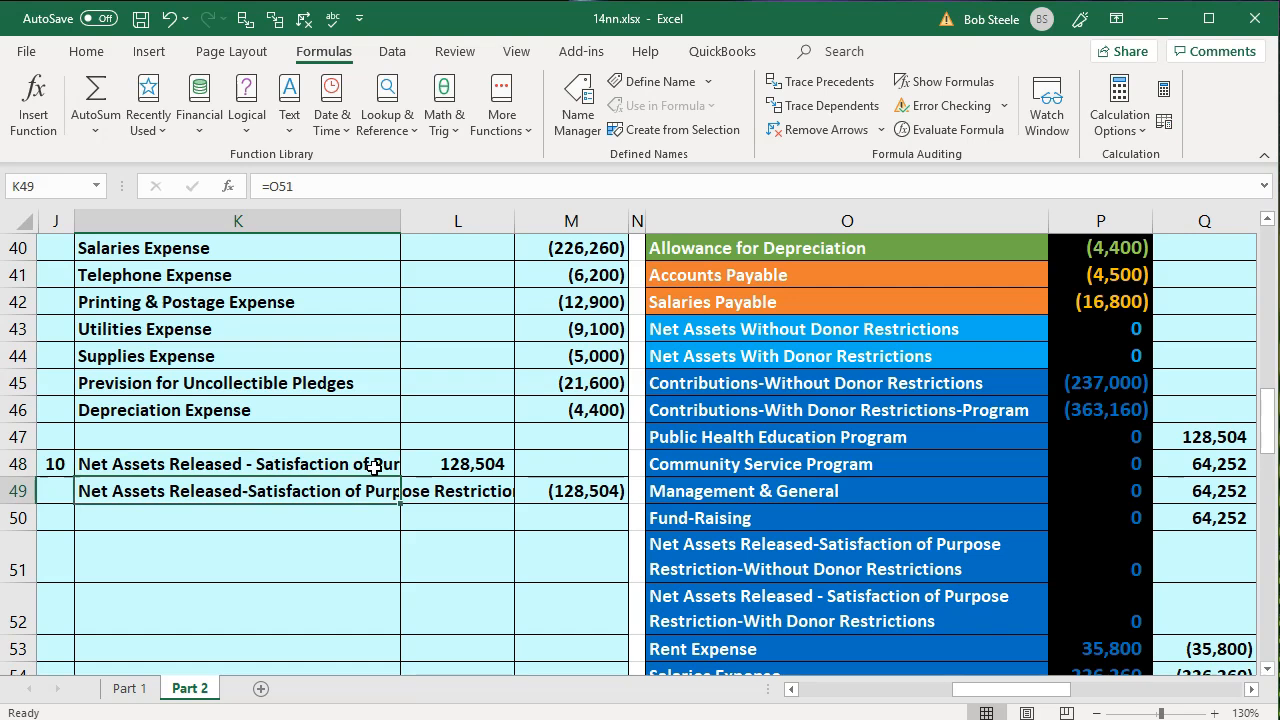
pyautogui.press('Right')
pyautogui.press('Right')
pyautogui.press('Right')
pyautogui.press('Right')
pyautogui.press('Right')
pyautogui.press('Right')
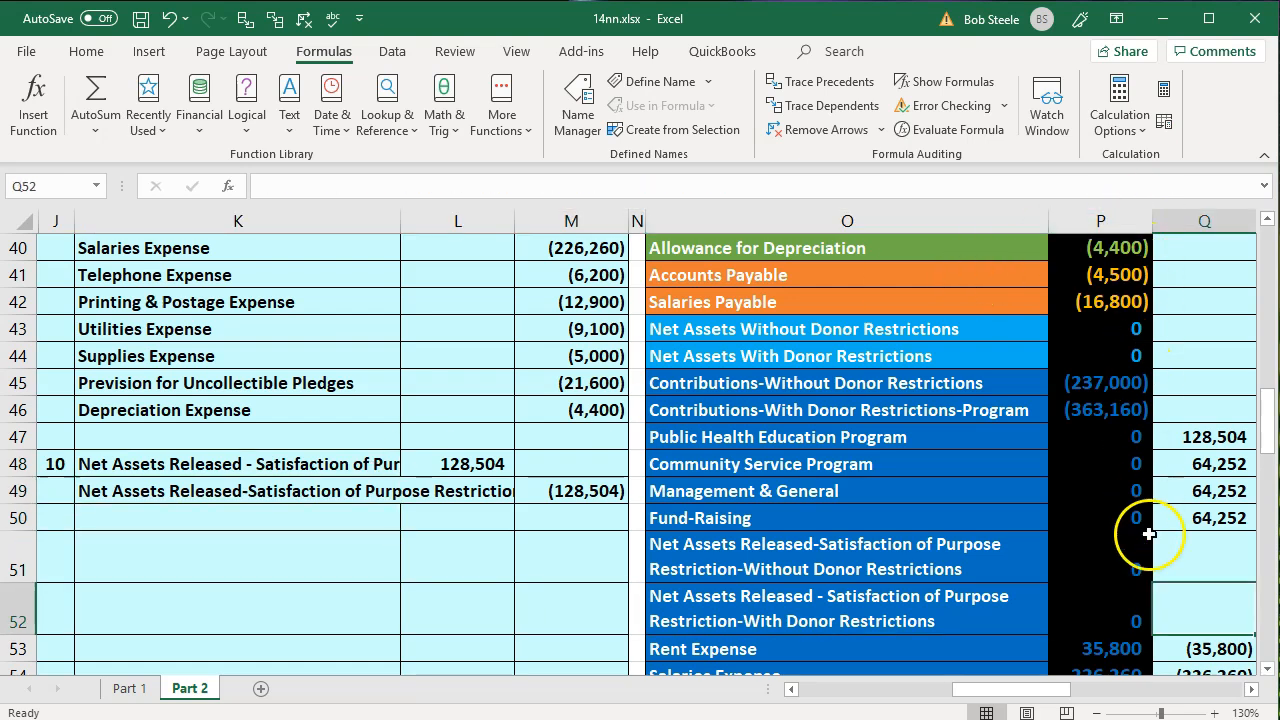
pyautogui.write('=')
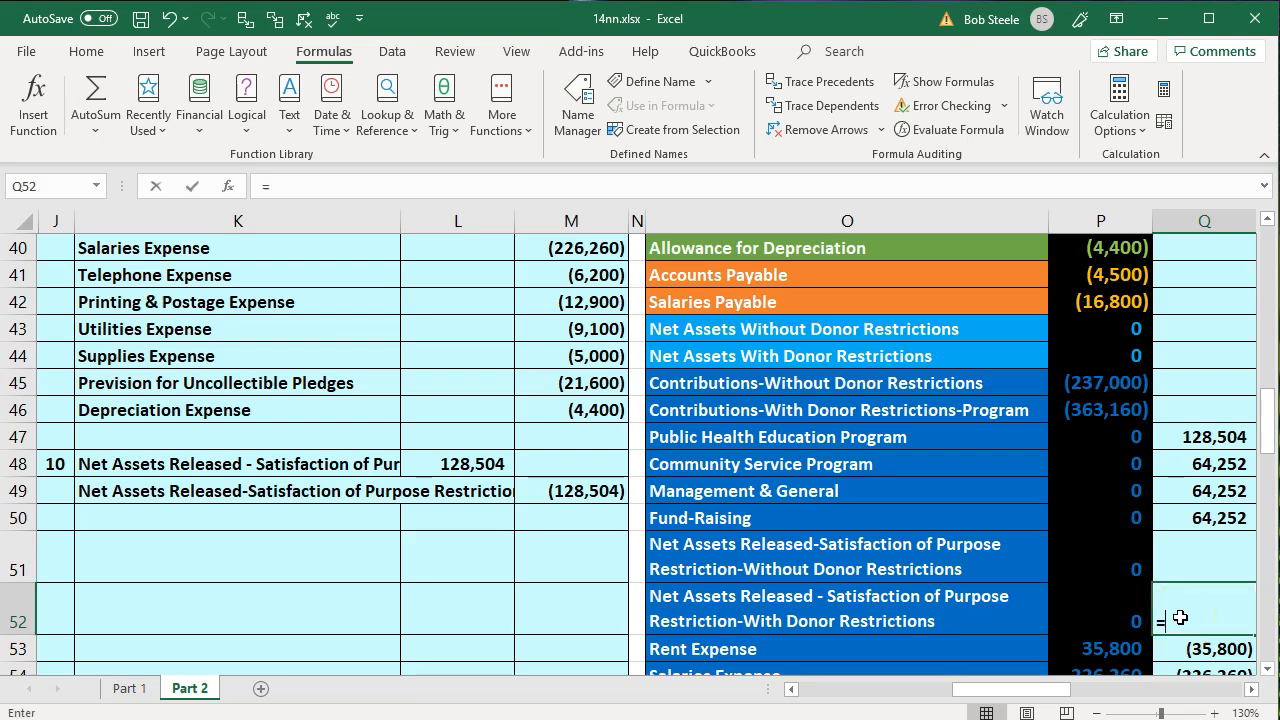
pyautogui.press('Left')
pyautogui.press('Left')
pyautogui.press('Left')
pyautogui.press('Left')
pyautogui.press('Up')
pyautogui.press('Up')
pyautogui.press('Up')
pyautogui.press('Up')
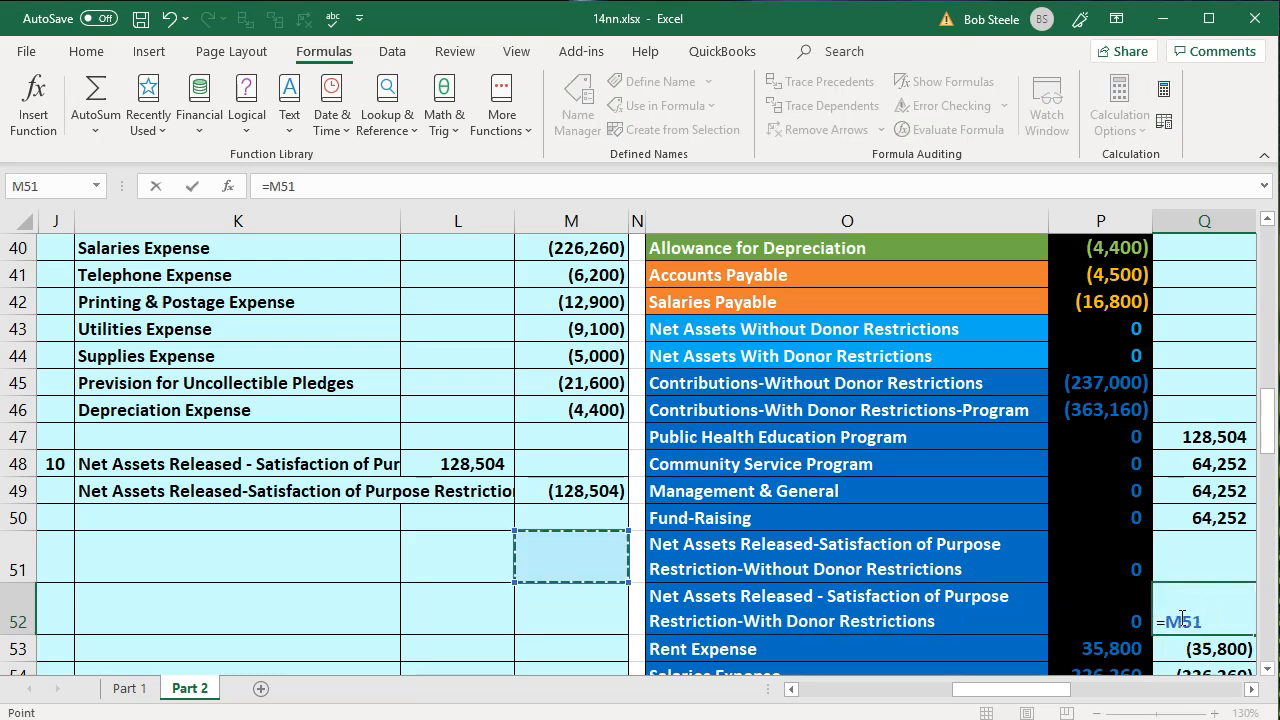
pyautogui.press('Left')
pyautogui.press('Return')
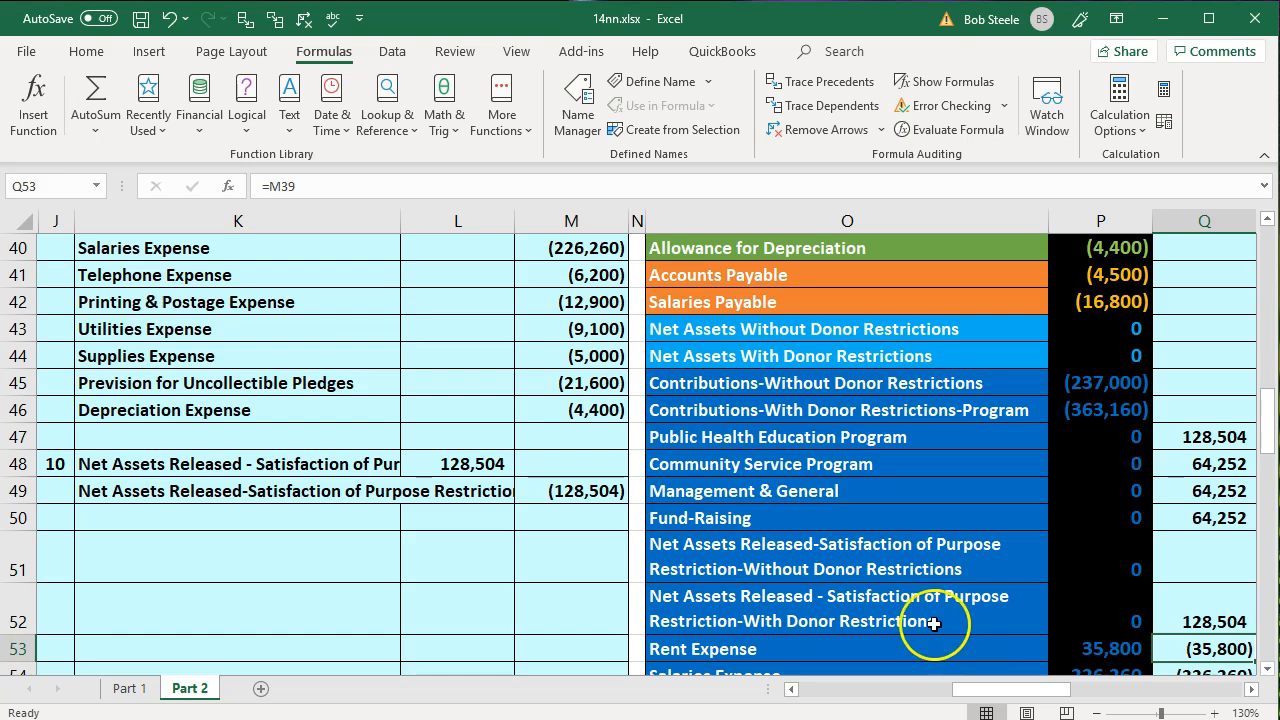
# - Post entry 10's credit to the Without Donor Restrictions released account in Q51 with =M49
pyautogui.moveTo(361, 483); pyautogui.dragTo(537, 482)
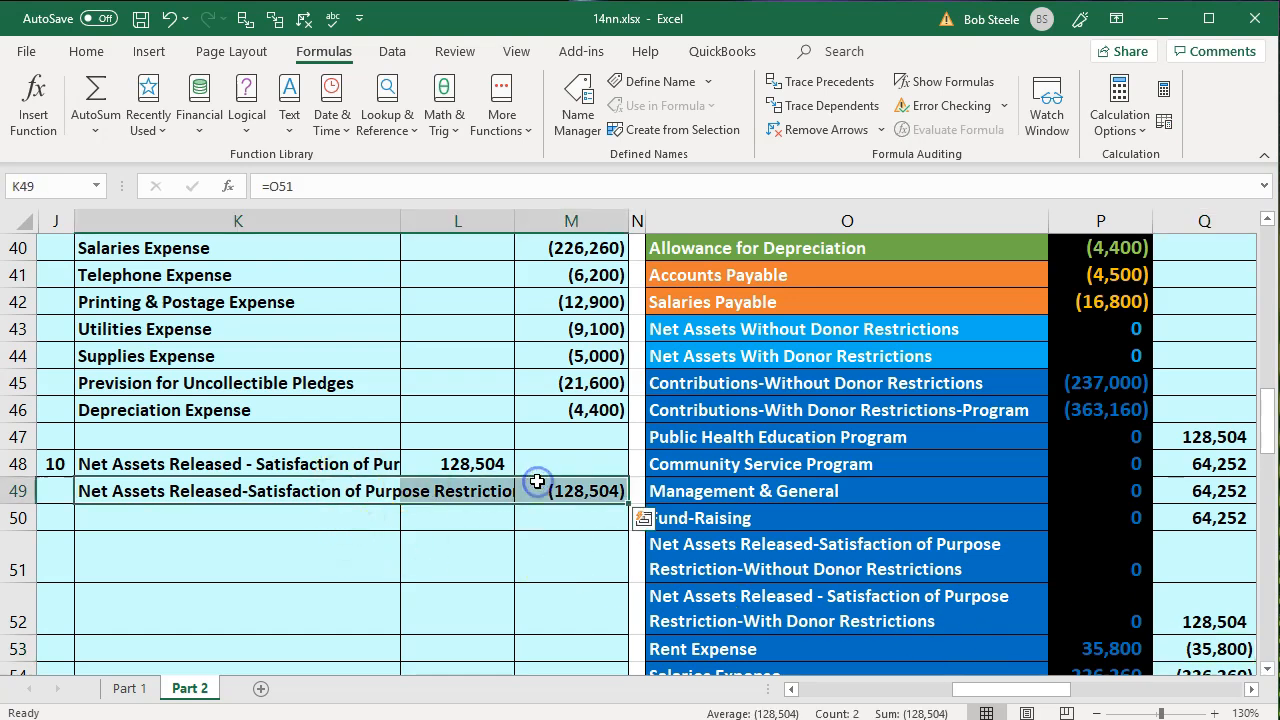
pyautogui.press('Down')
pyautogui.press('Down')
pyautogui.press('Right')
pyautogui.press('Right')
pyautogui.press('Right')
pyautogui.press('Right')
pyautogui.press('Right')
pyautogui.press('Right')
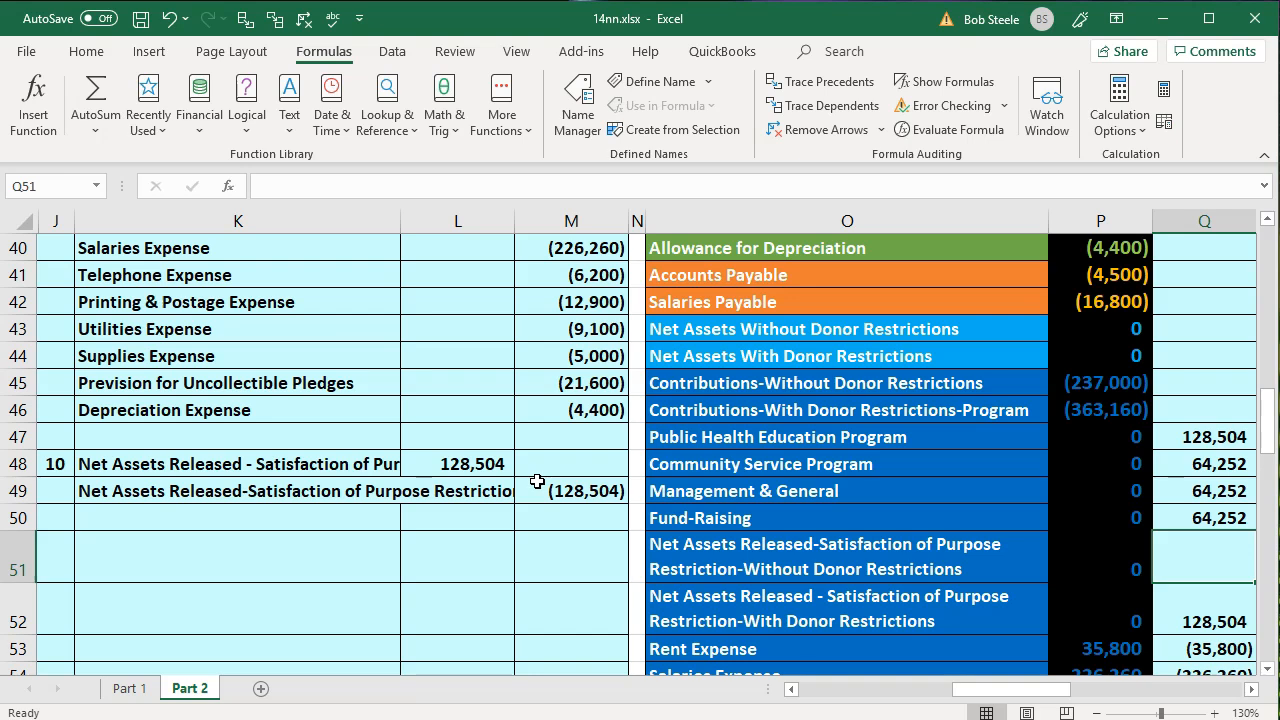
pyautogui.write('=')
pyautogui.press('Left')
pyautogui.press('Left')
pyautogui.press('Left')
pyautogui.press('Left')
pyautogui.press('Up')
pyautogui.press('Up')
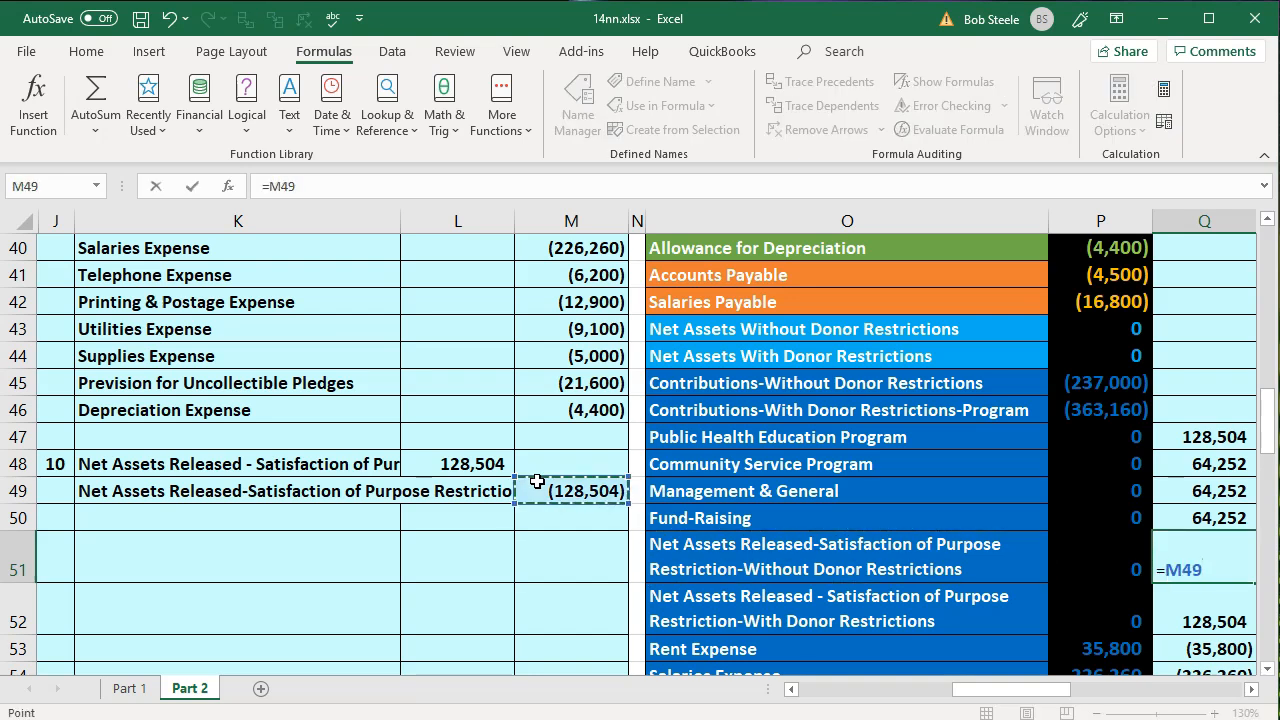
pyautogui.press('Return')
# - Check the adjusted trial balance total in R61 and the two Net Assets Released accounts in rows 51 and 52
pyautogui.press('Right')
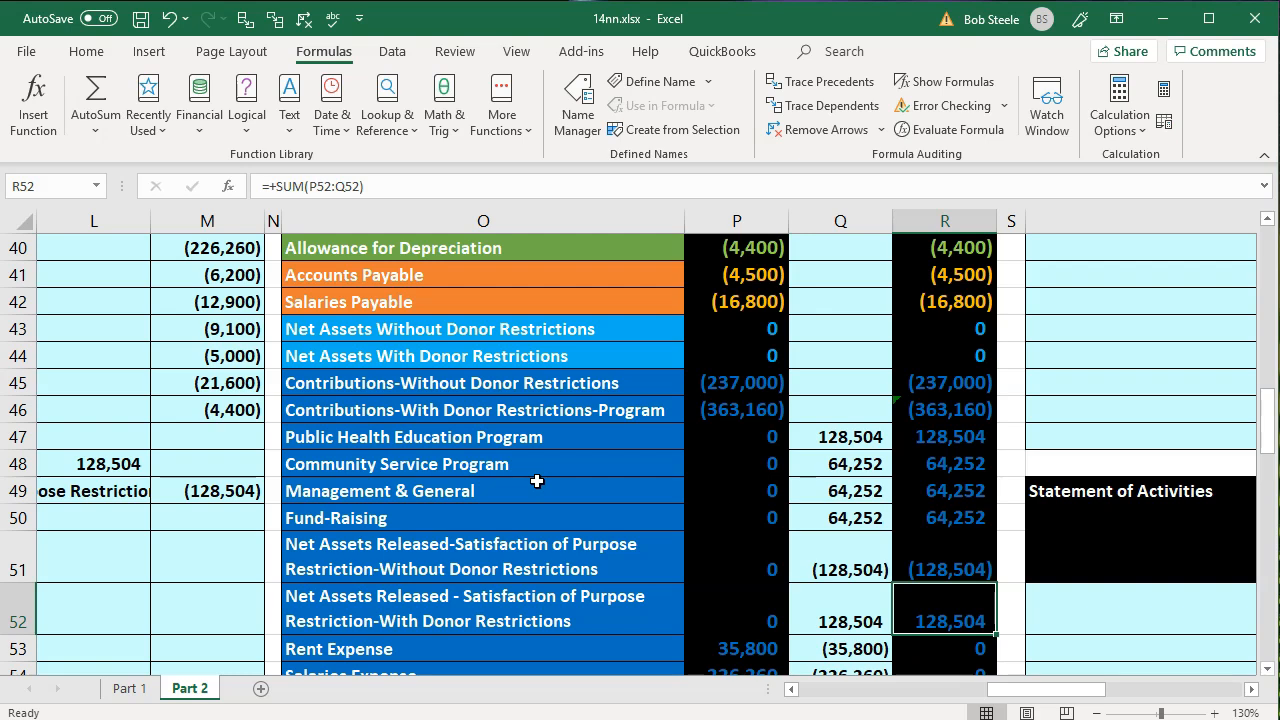
pyautogui.scroll(-4, 993, 402)
pyautogui.click(980, 521)
pyautogui.scroll(2, 980, 521)
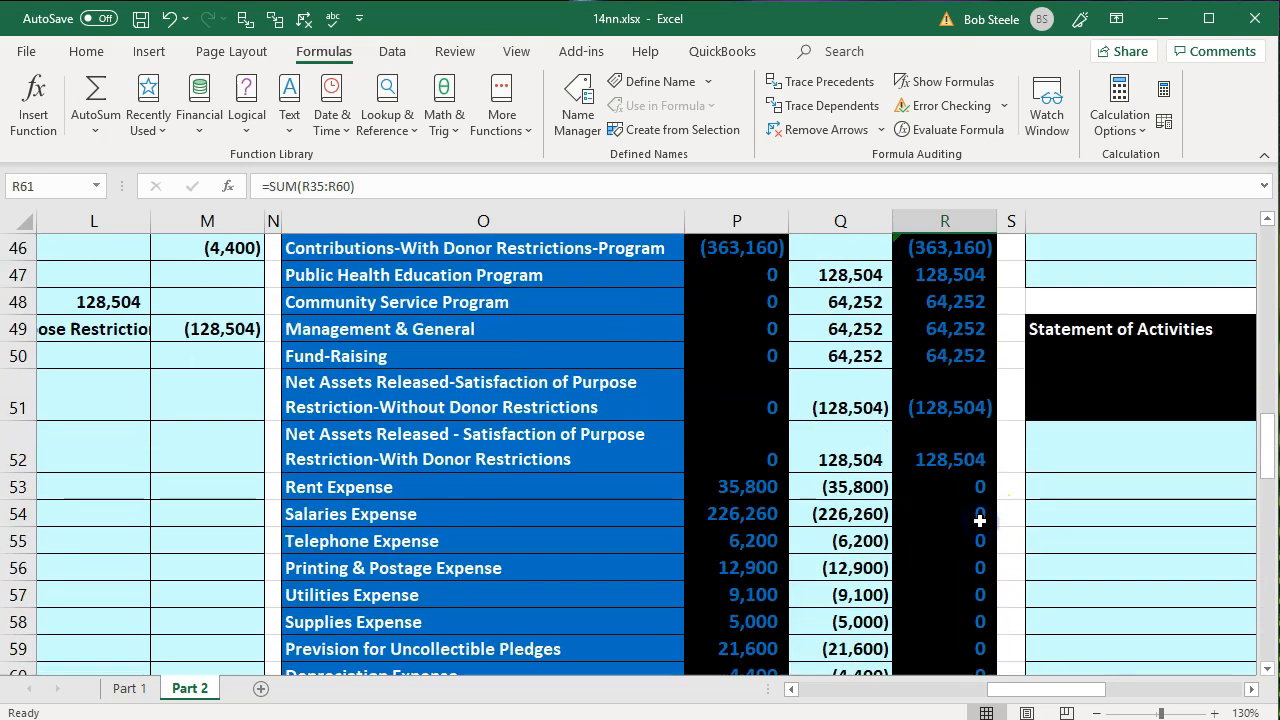
pyautogui.click(967, 431)
pyautogui.moveTo(967, 431); pyautogui.dragTo(965, 411)
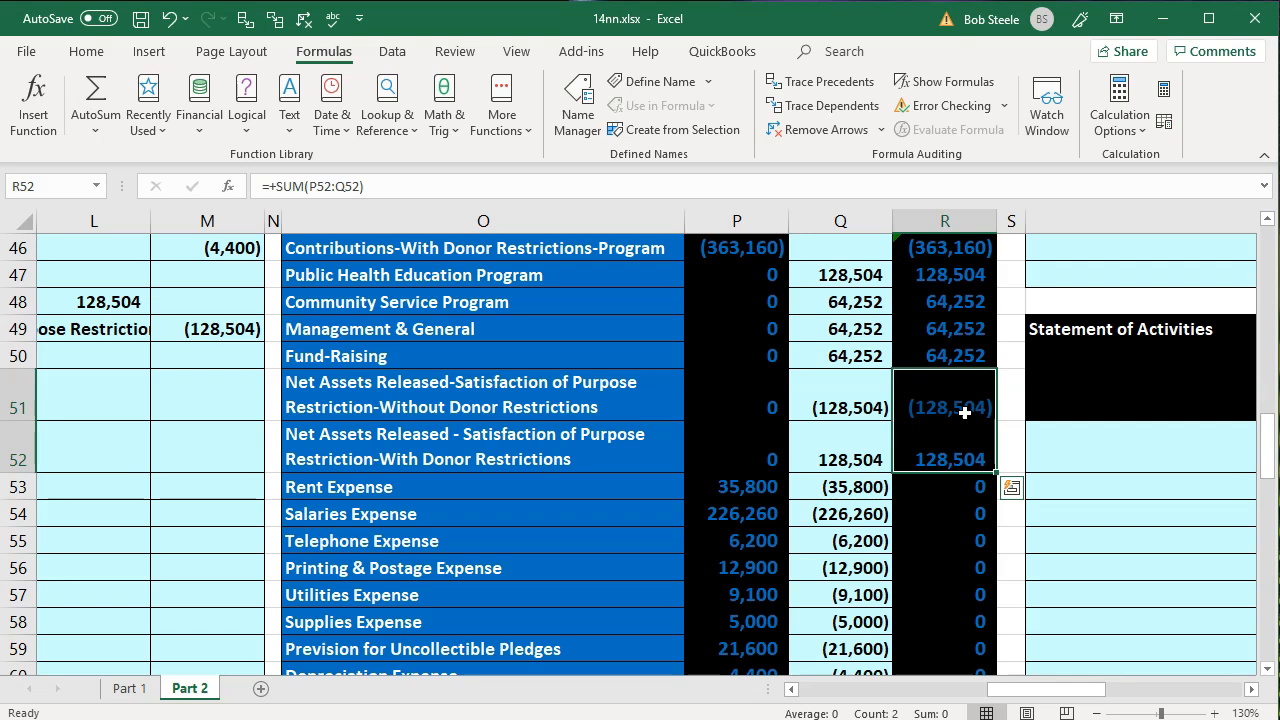
pyautogui.moveTo(623, 417); pyautogui.dragTo(602, 470)
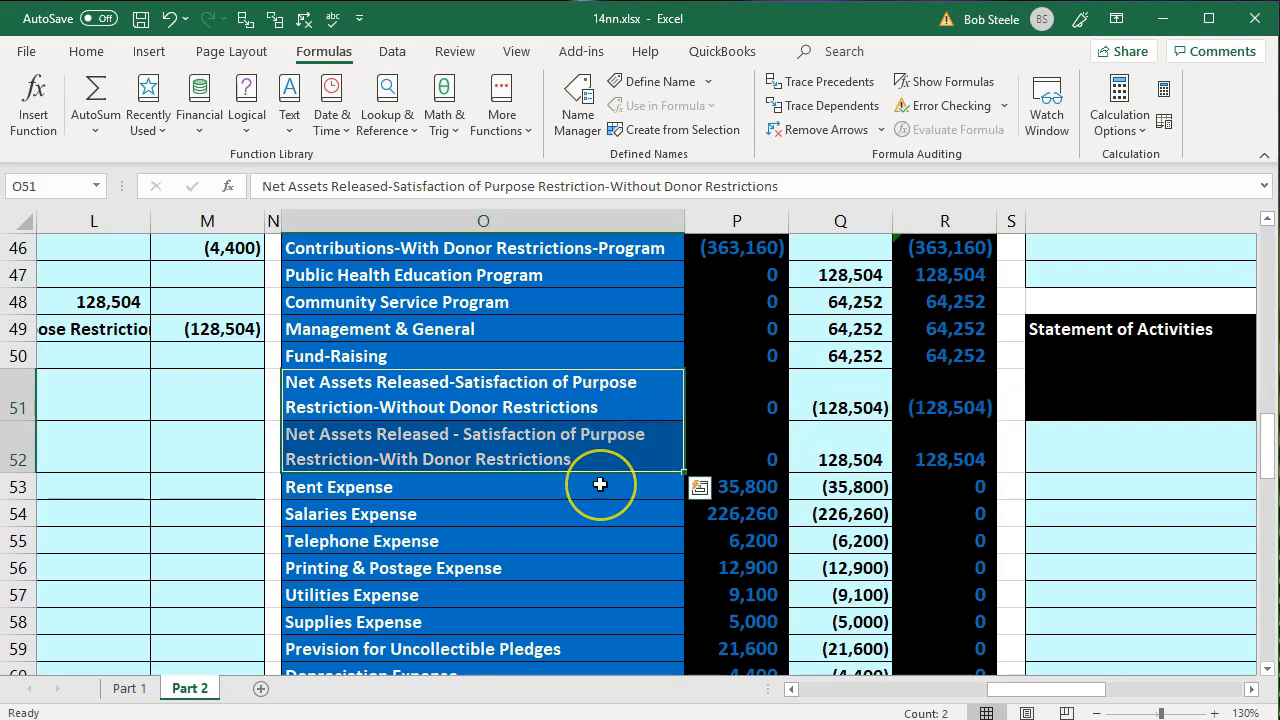